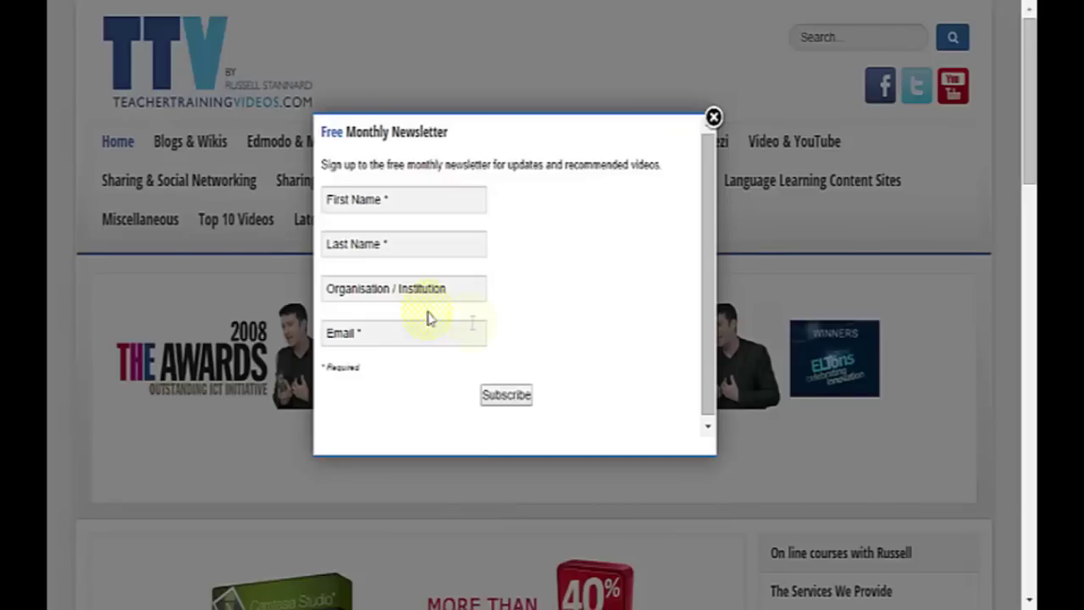
# - Dismiss the newsletter sign-up and open the Vocaroo podcasting tutorial from the home page
pyautogui.click(713, 117)
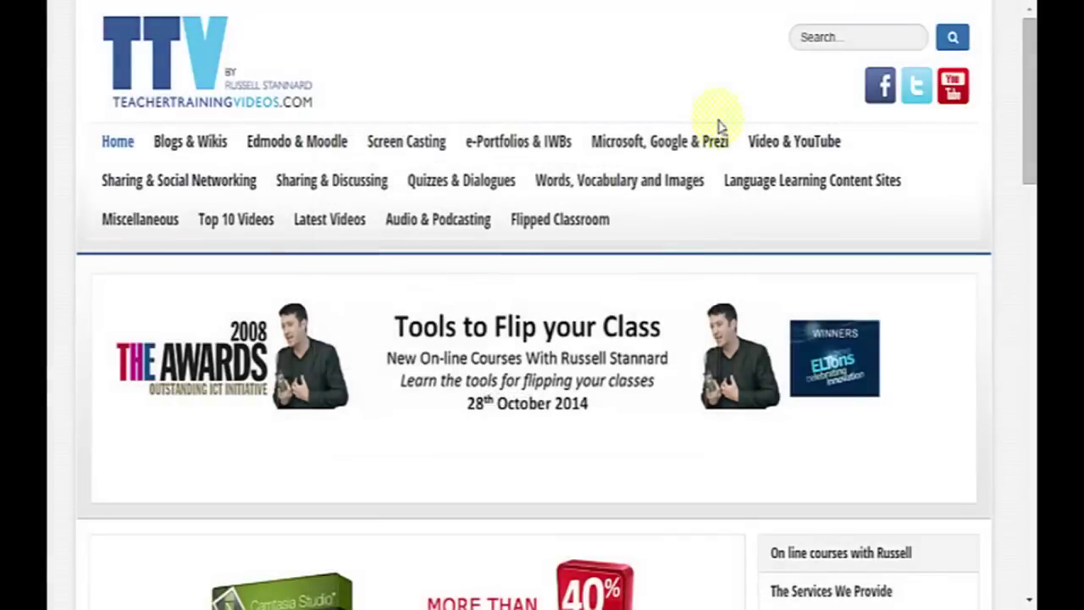
pyautogui.scroll(-1, 796, 157)
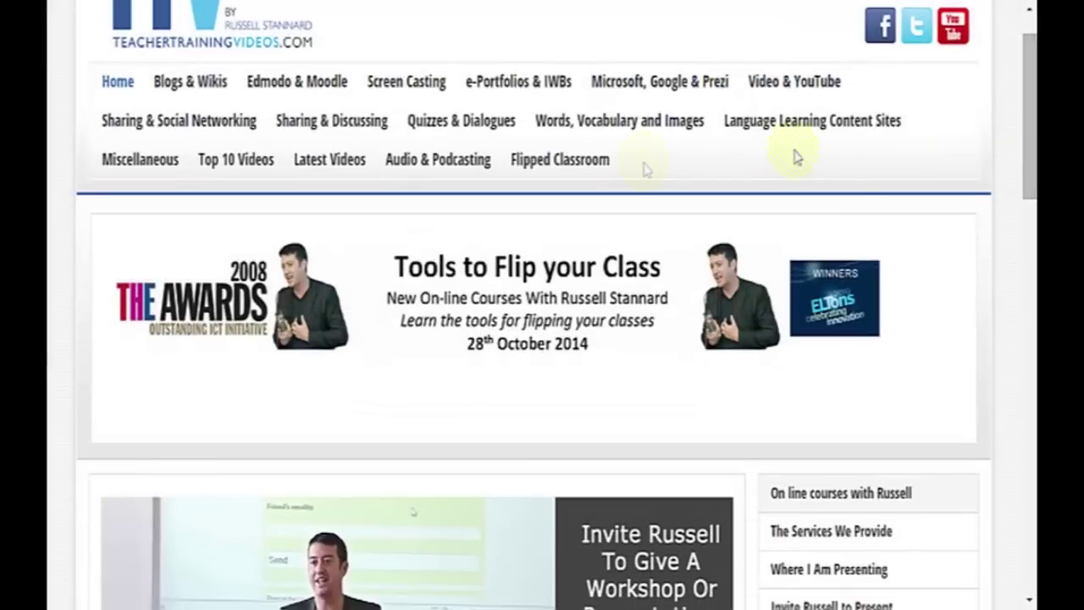
pyautogui.moveTo(1028, 109); pyautogui.dragTo(1029, 334)
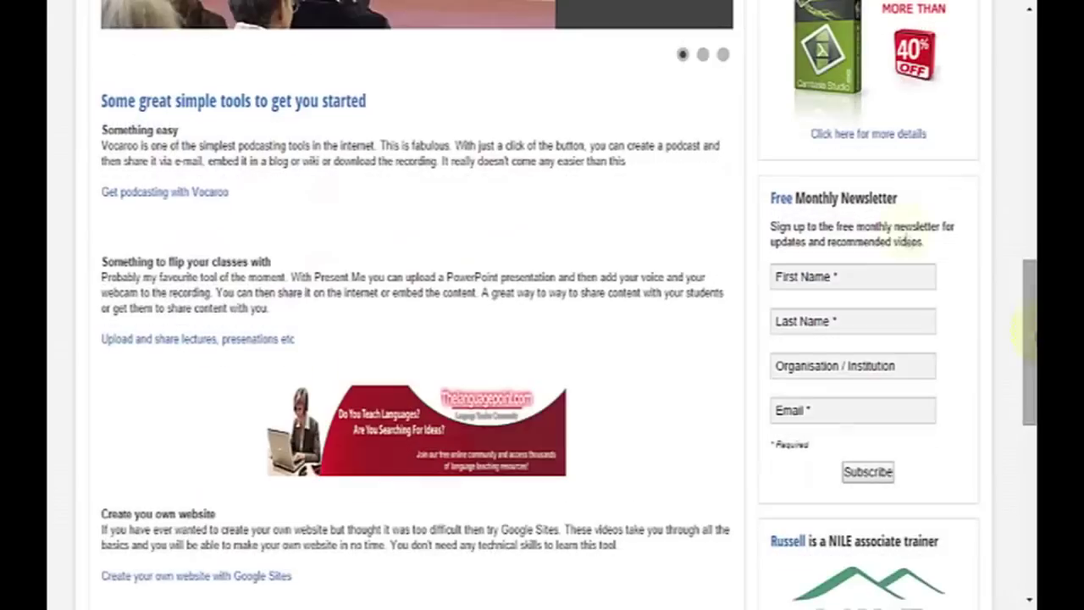
pyautogui.click(177, 200)
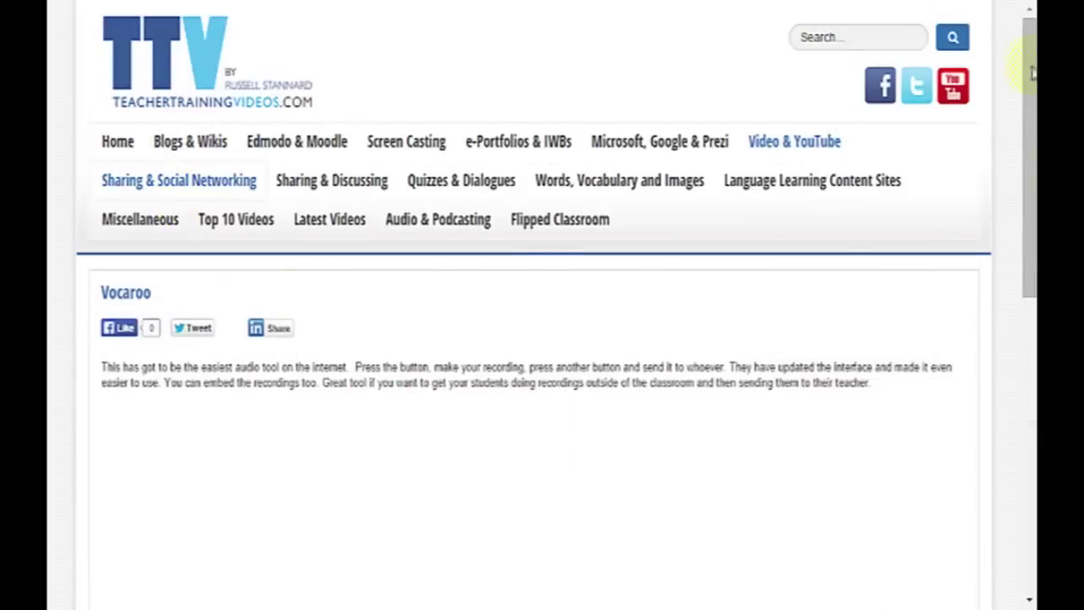
# - Pause the Vocaroo tutorial video, view it in full screen and return to the normal view
pyautogui.moveTo(1033, 121); pyautogui.dragTo(1027, 232)
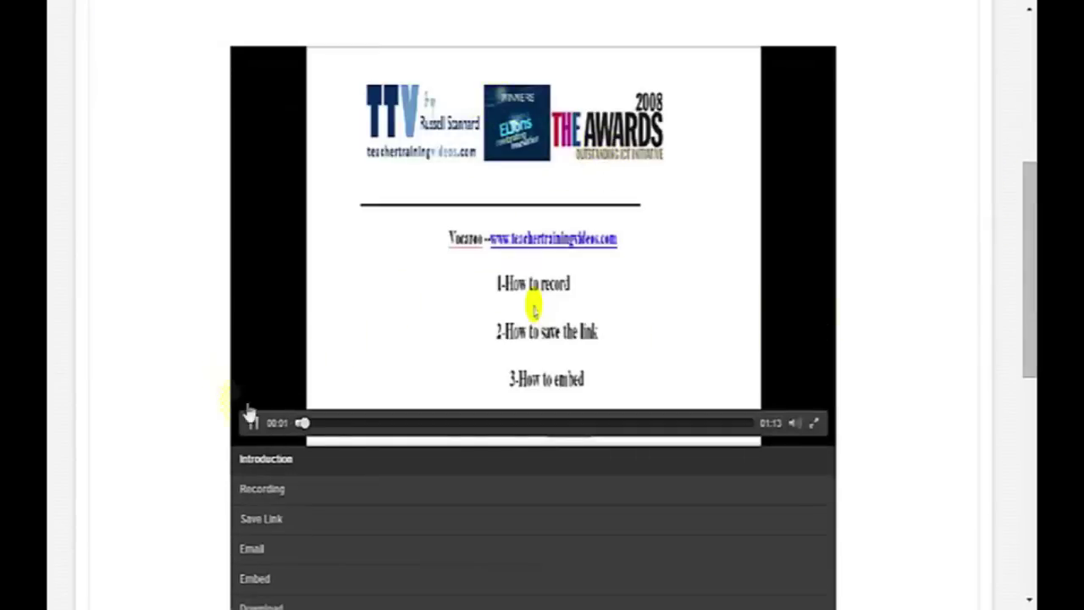
pyautogui.click(252, 421)
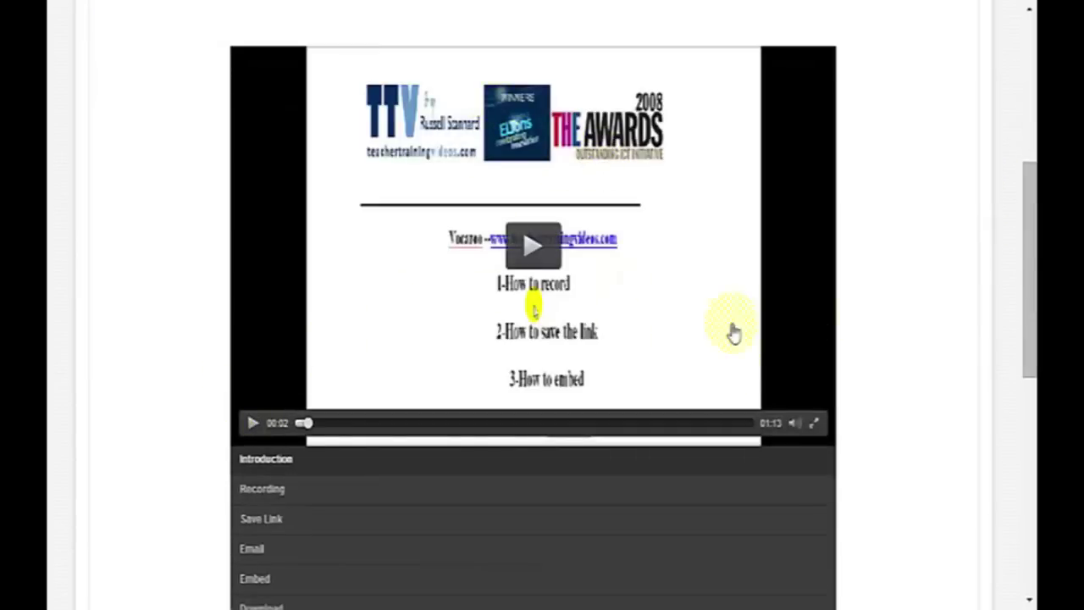
pyautogui.click(814, 429)
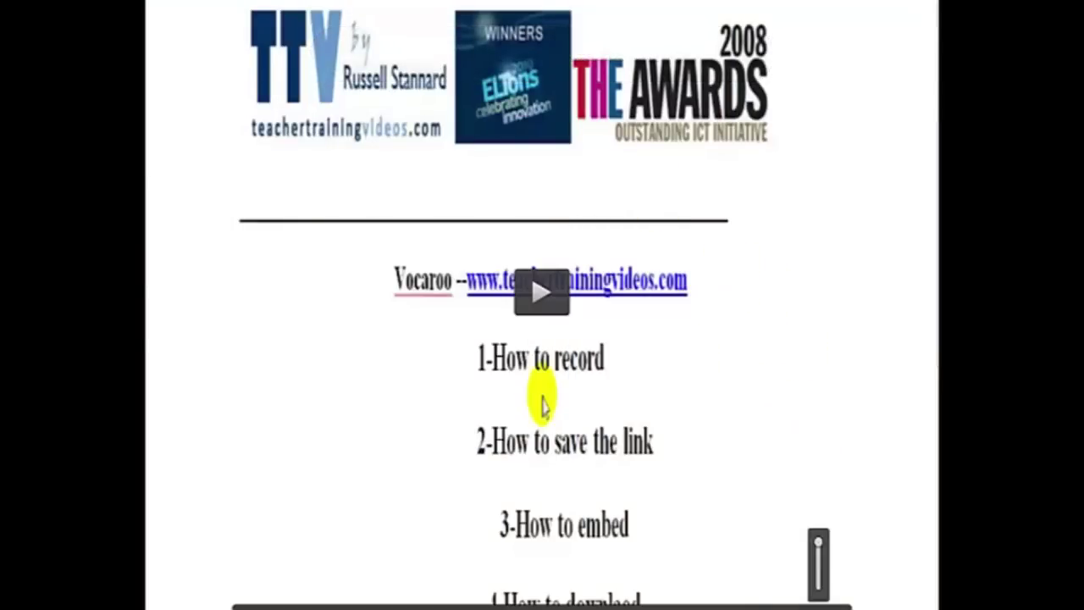
pyautogui.press('Escape')
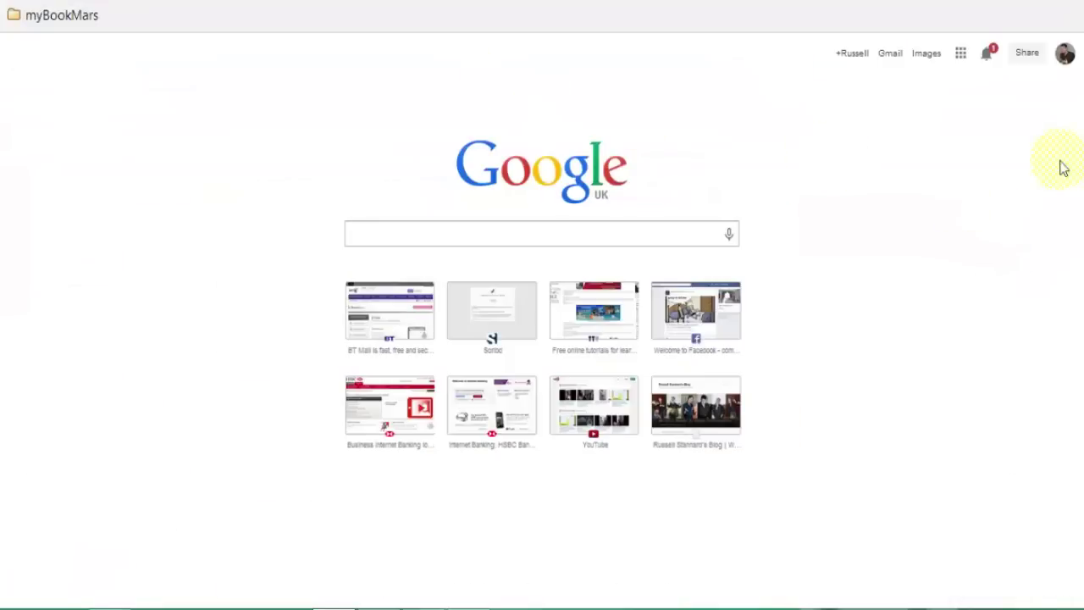
# - Go to Google Drive and create a new form
pyautogui.click(962, 55)
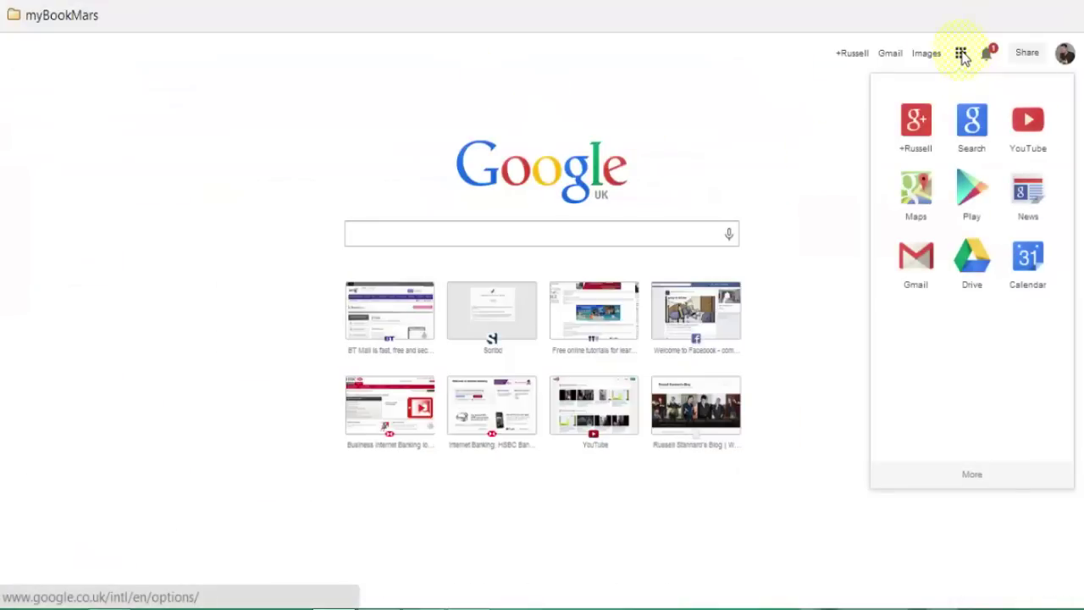
pyautogui.click(973, 265)
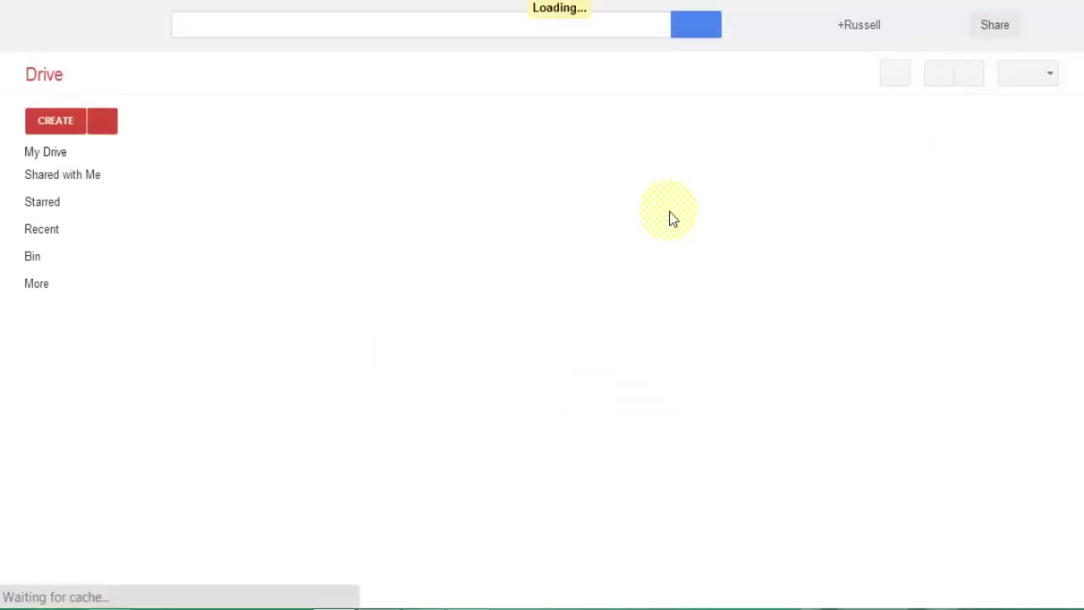
pyautogui.click(53, 123)
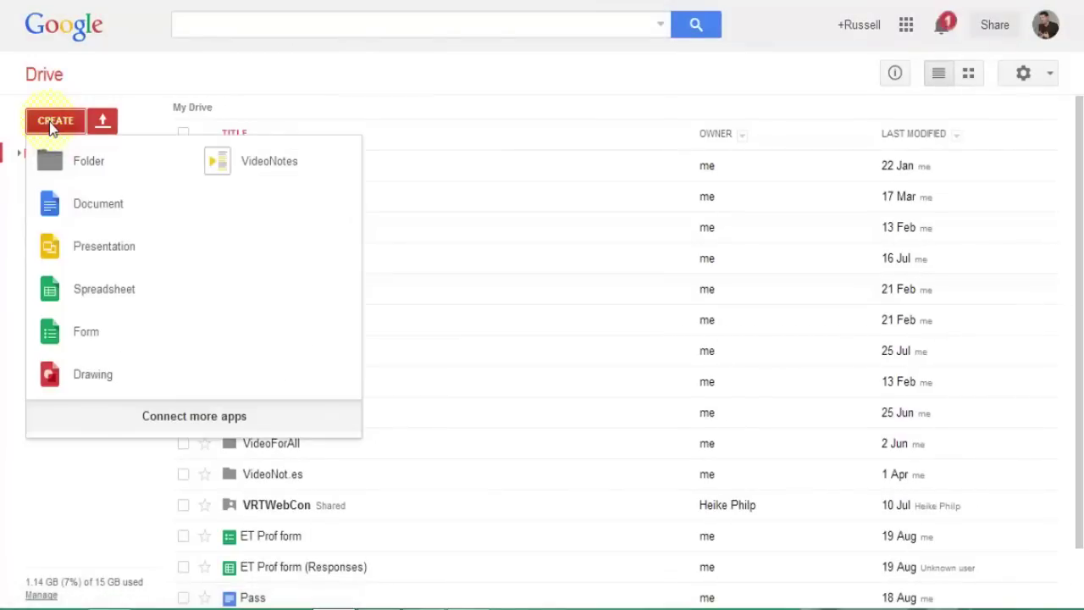
pyautogui.click(84, 333)
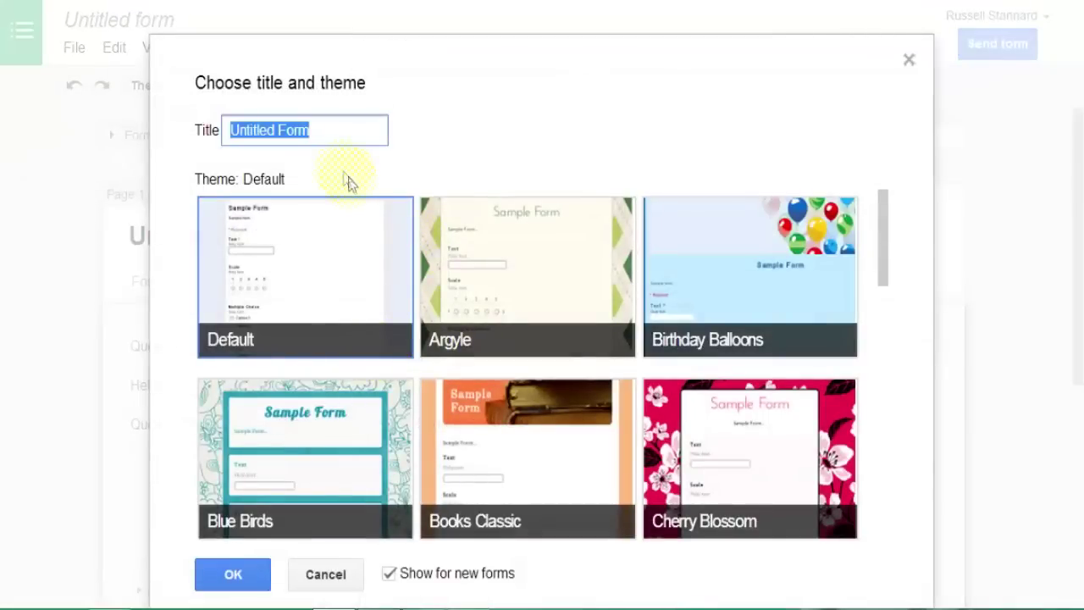
# - Title the new form "Video form 2"
pyautogui.click(335, 128)
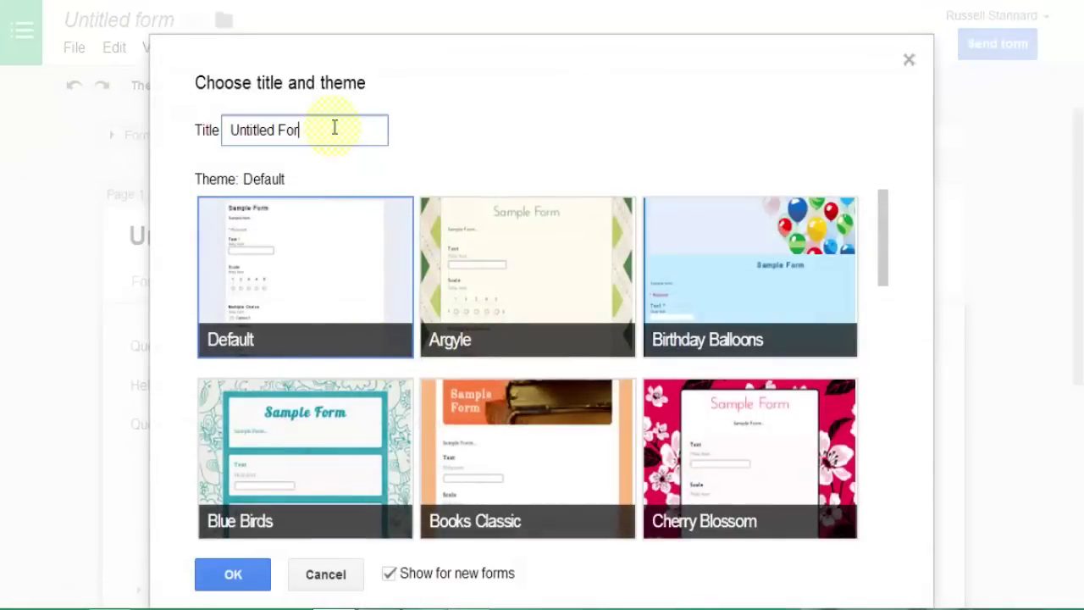
pyautogui.press('BackSpace')
pyautogui.press('BackSpace')
pyautogui.press('BackSpace')
pyautogui.press('BackSpace')
pyautogui.press('BackSpace')
pyautogui.press('BackSpace')
pyautogui.press('BackSpace')
pyautogui.press('BackSpace')
pyautogui.press('BackSpace')
pyautogui.press('BackSpace')
pyautogui.press('BackSpace')
pyautogui.press('BackSpace')
pyautogui.write('Video')
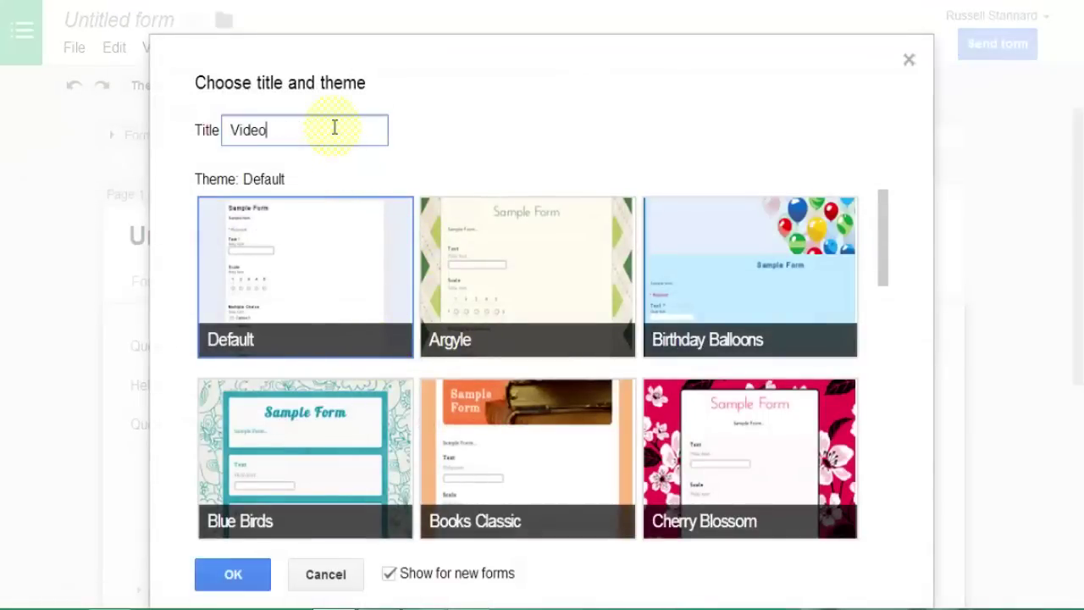
pyautogui.write(' form 2')
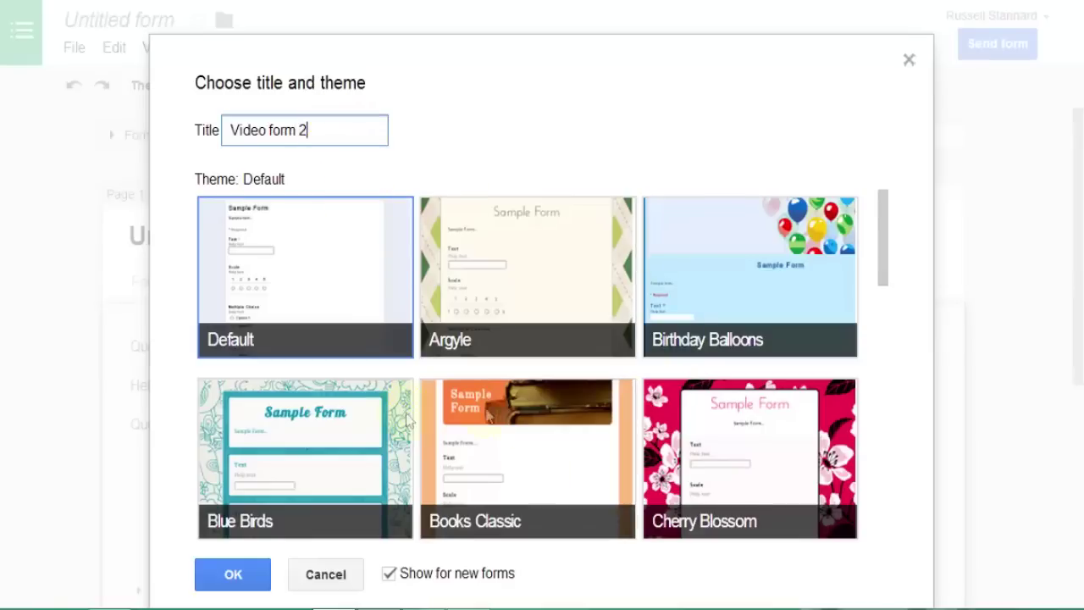
# - Apply the Blue Birds theme to the form and confirm the title and theme
pyautogui.moveTo(883, 242)
pyautogui.mouseDown()
pyautogui.moveTo(889, 347)
pyautogui.moveTo(886, 258)
pyautogui.mouseUp()
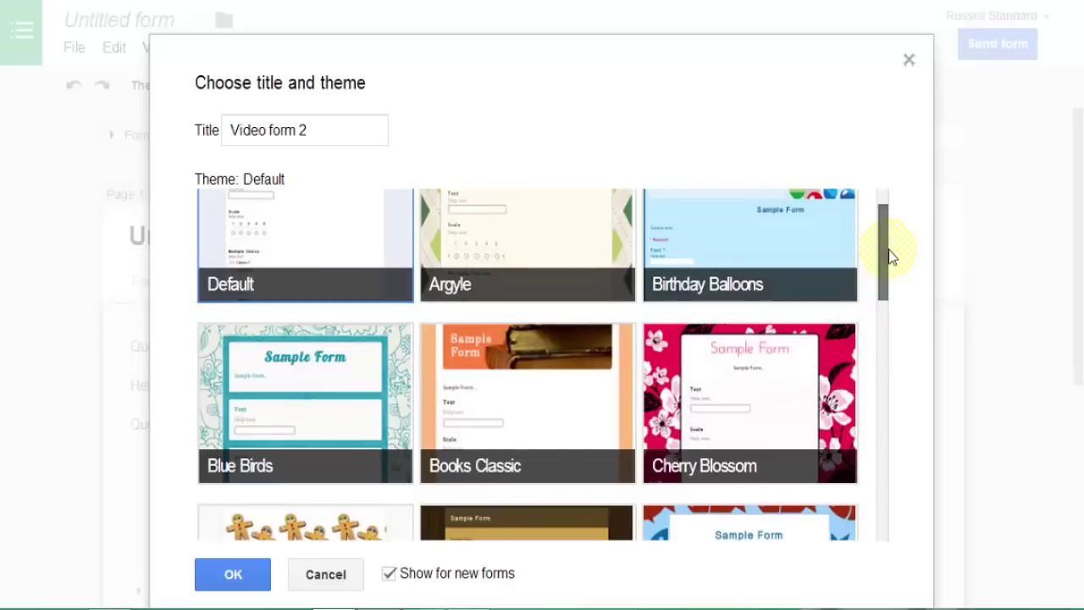
pyautogui.click(293, 391)
pyautogui.click(233, 574)
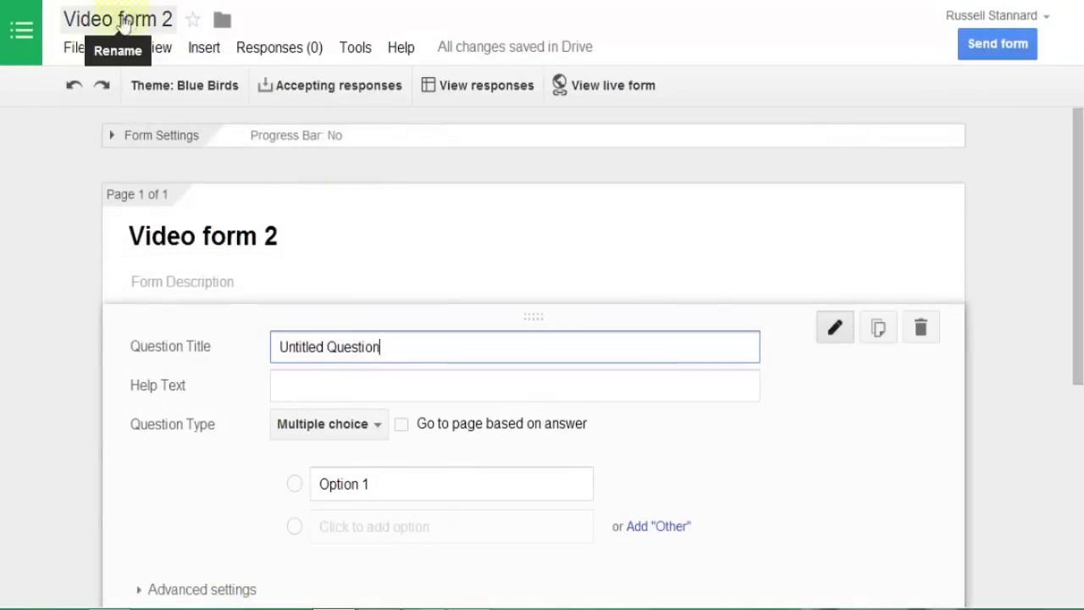
pyautogui.click(117, 19)
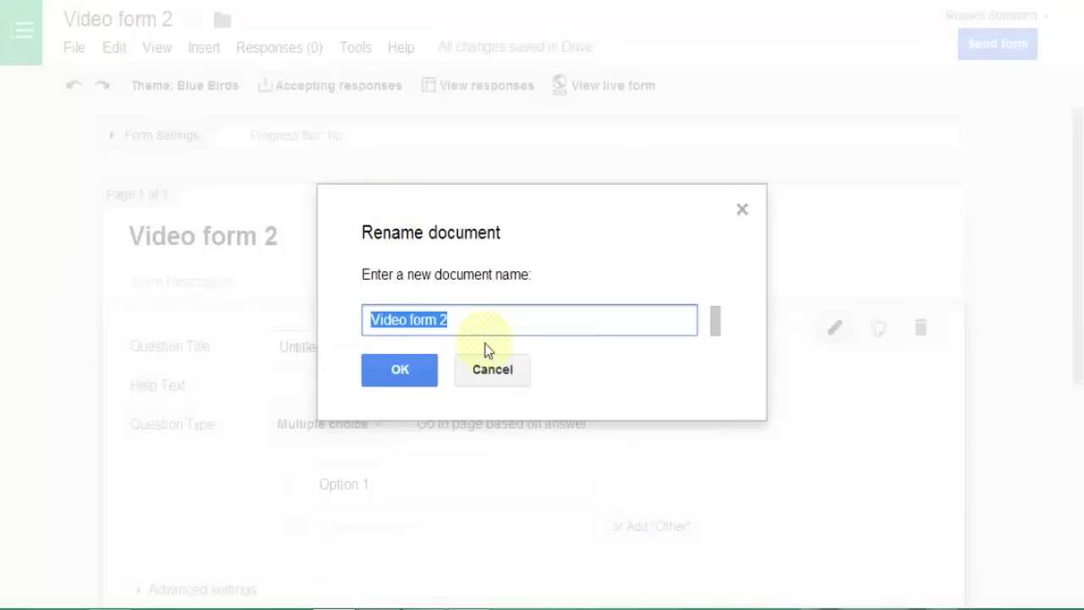
pyautogui.click(743, 211)
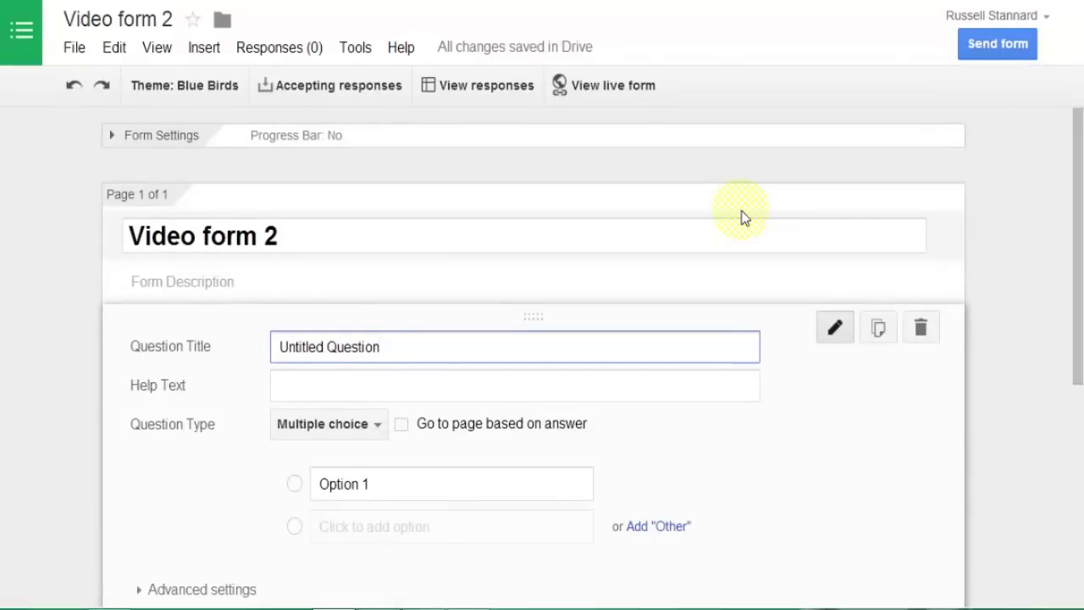
pyautogui.scroll(-1, 909, 429)
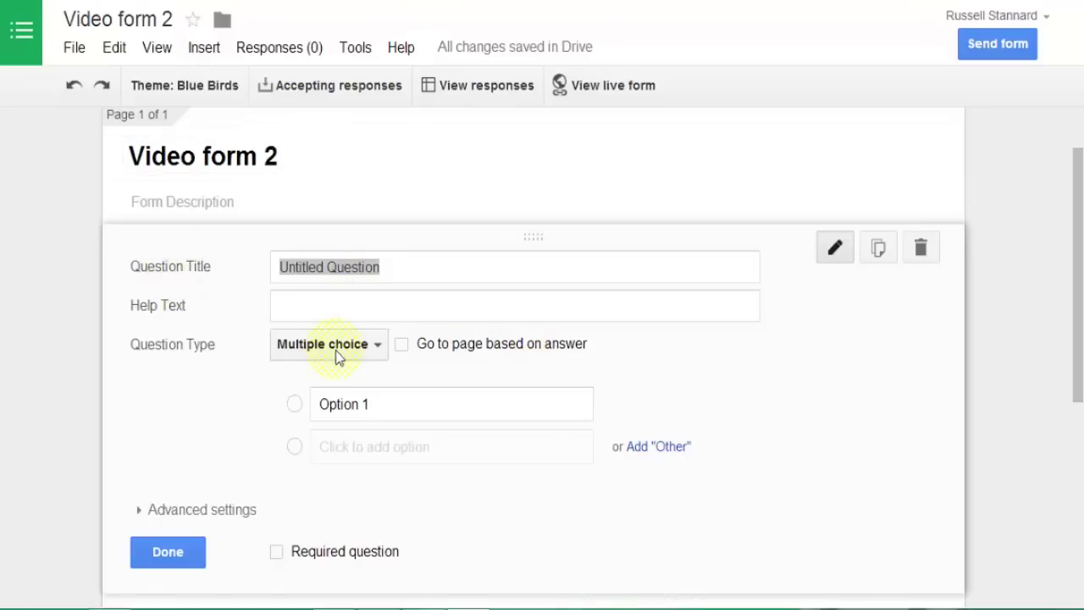
pyautogui.click(380, 347)
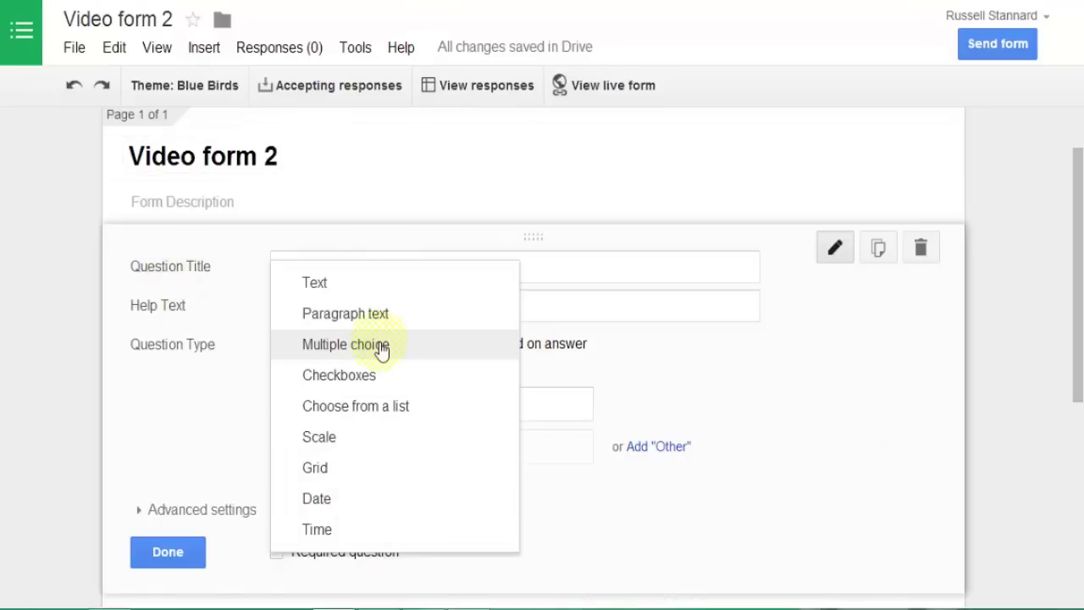
pyautogui.click(200, 414)
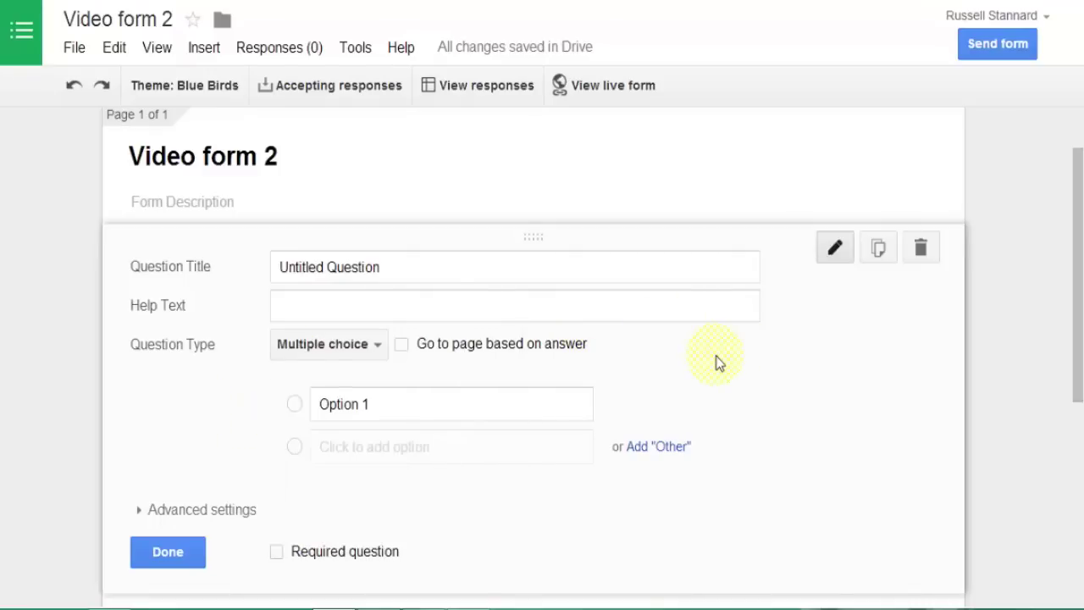
# - Close the question for editing and add a video item using "Funny Video Ever" from a YouTube search for "Funny video"
pyautogui.click(836, 247)
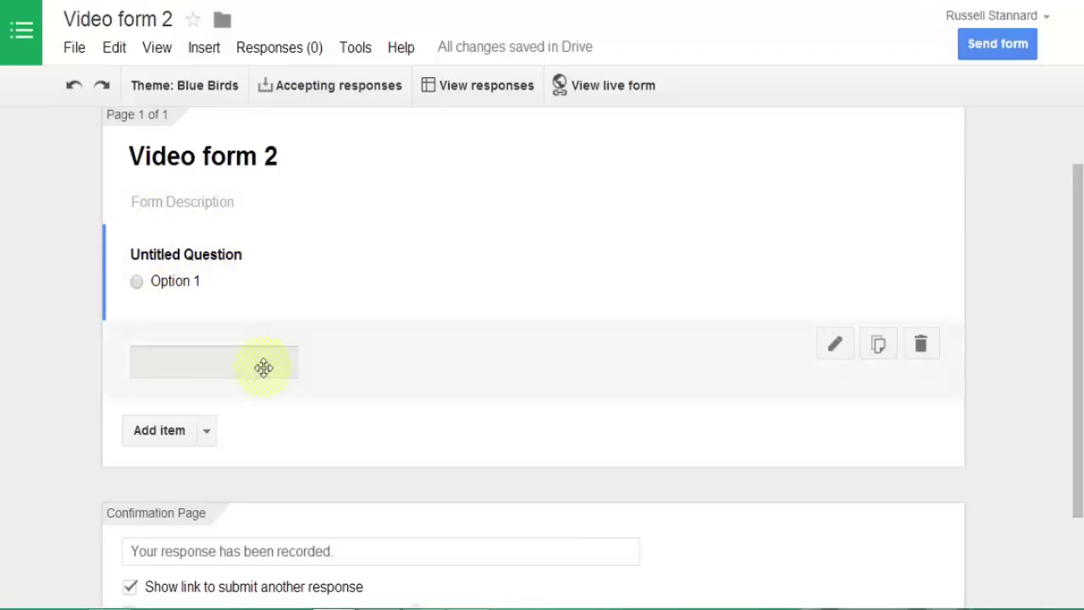
pyautogui.click(207, 433)
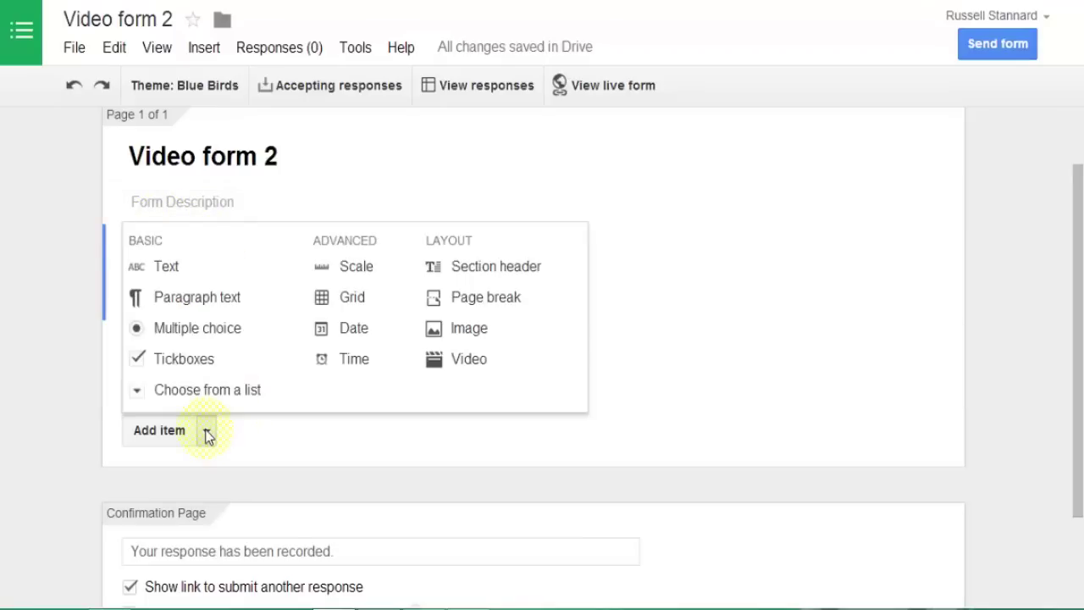
pyautogui.click(465, 359)
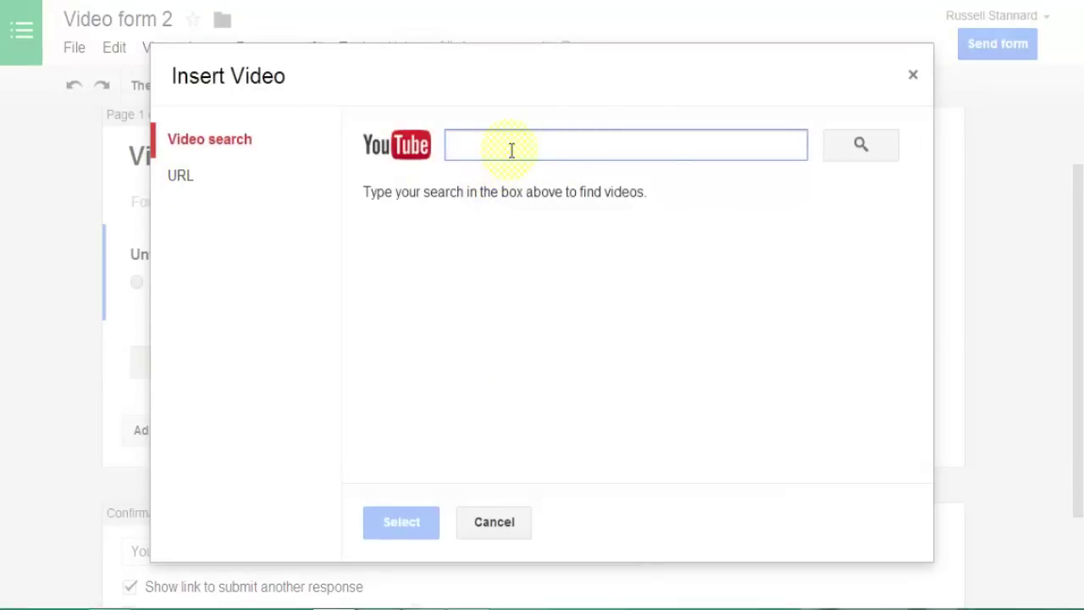
pyautogui.write('Funn')
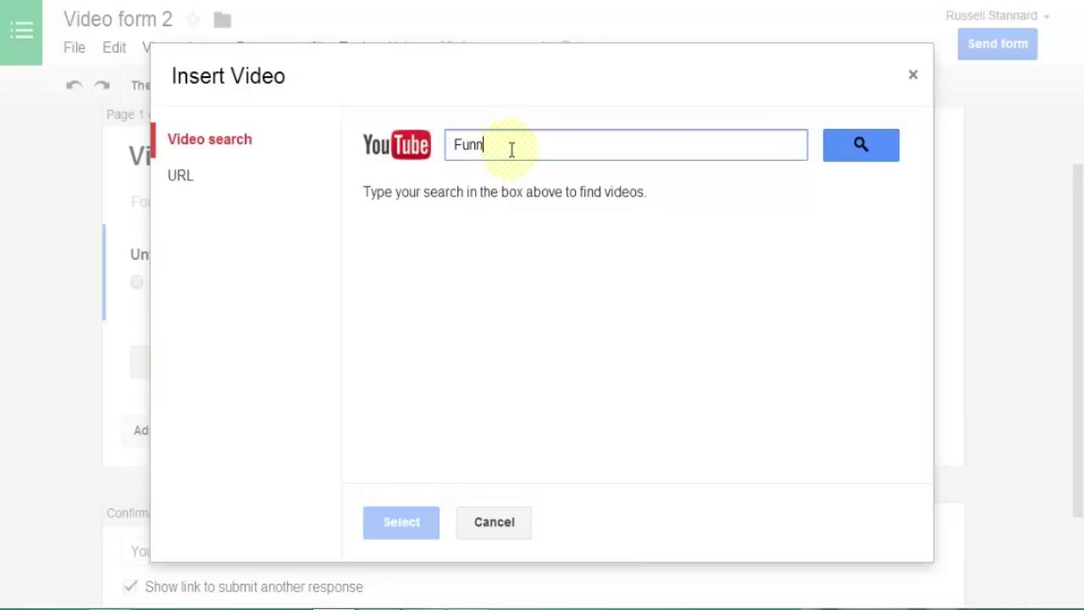
pyautogui.write('y video')
pyautogui.click(862, 145)
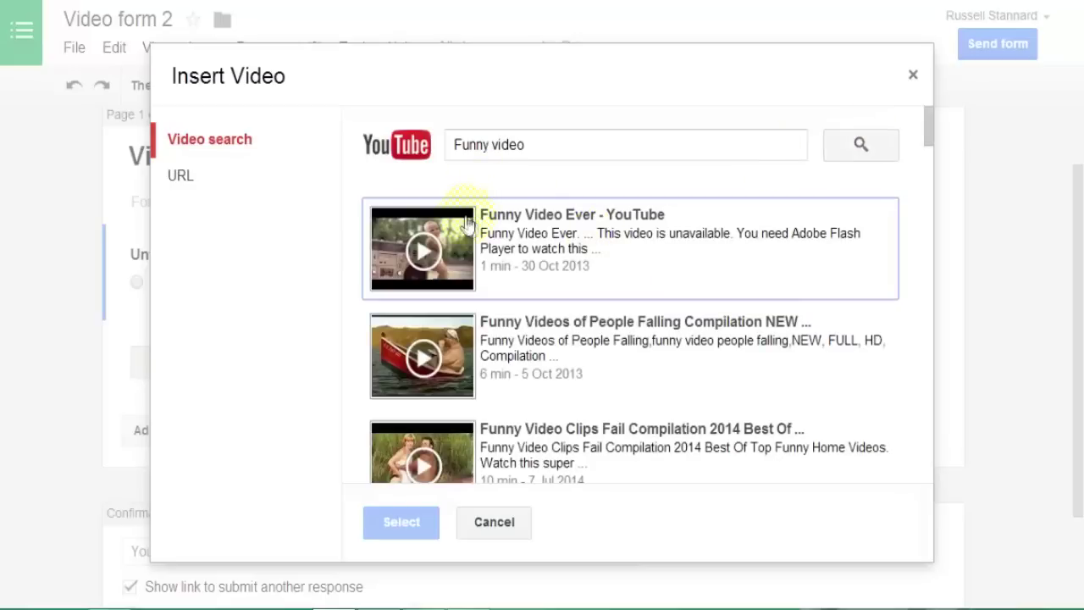
pyautogui.click(460, 222)
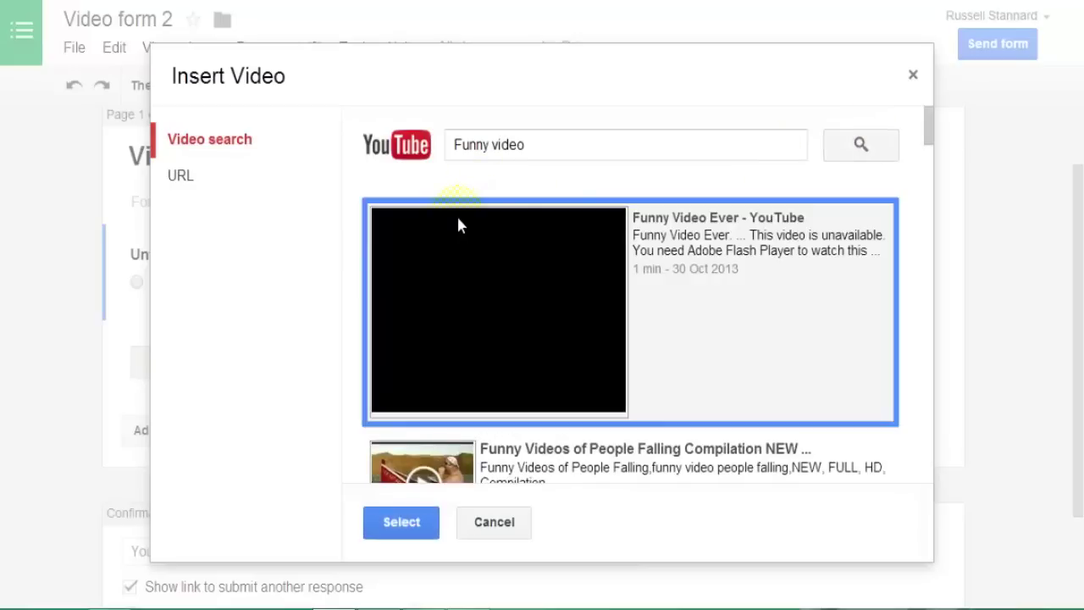
pyautogui.click(407, 525)
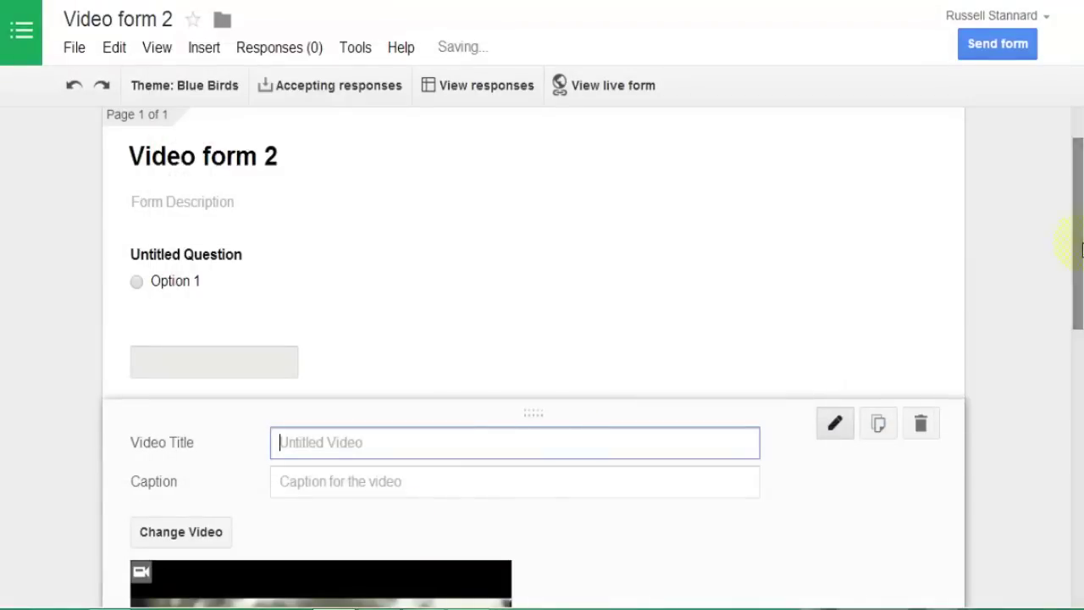
# - Delete the untitled multiple-choice question and the empty item above the video
pyautogui.moveTo(1074, 222)
pyautogui.mouseDown()
pyautogui.moveTo(1075, 327)
pyautogui.moveTo(1069, 288)
pyautogui.moveTo(1083, 254)
pyautogui.moveTo(1067, 234)
pyautogui.mouseUp()
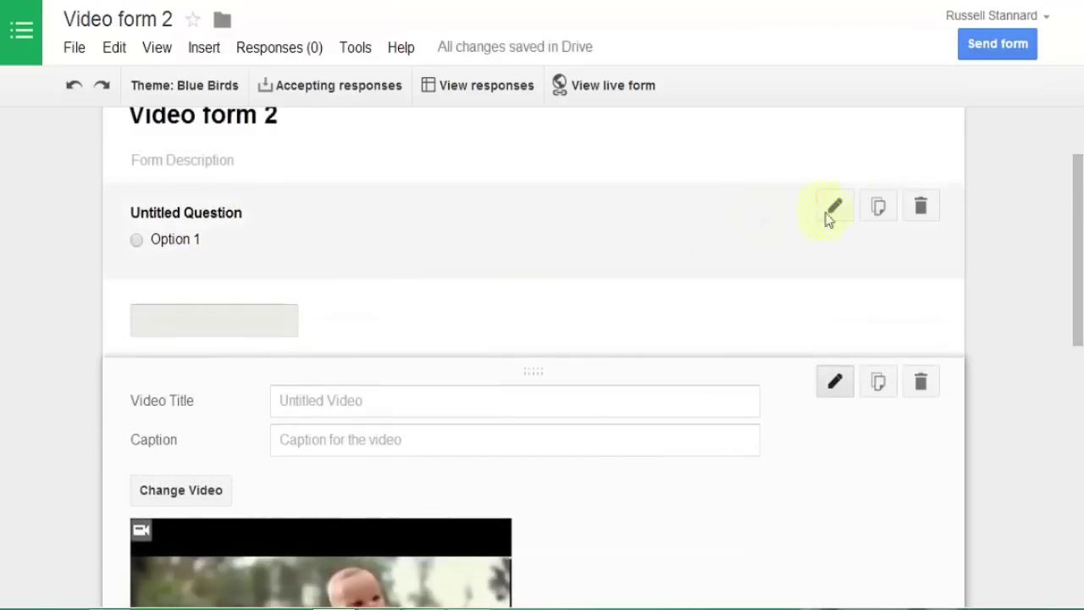
pyautogui.click(920, 206)
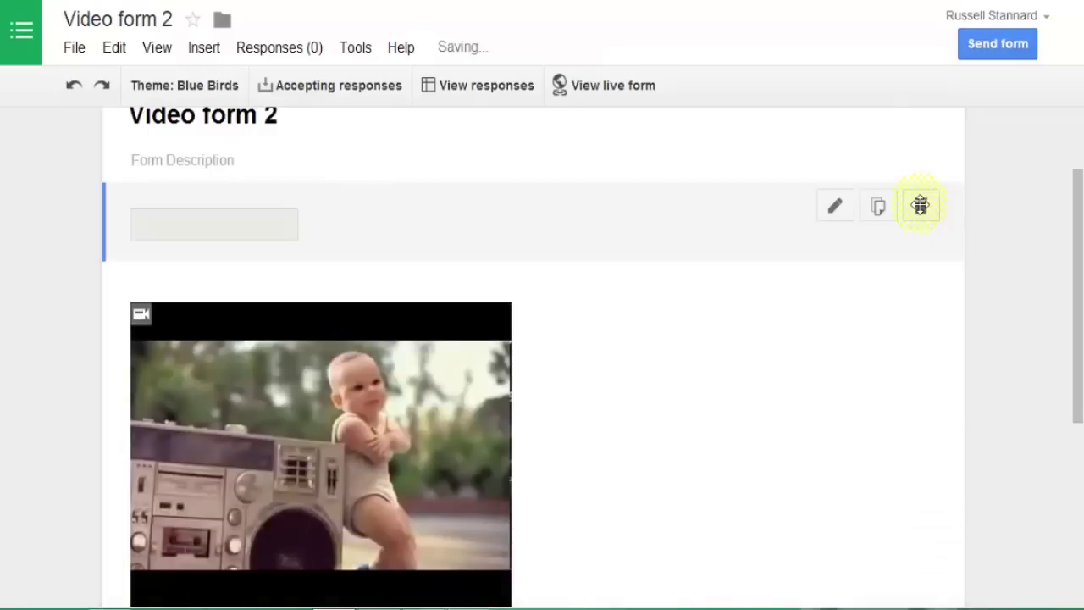
pyautogui.moveTo(1065, 217)
pyautogui.mouseDown()
pyautogui.moveTo(1080, 204)
pyautogui.moveTo(1081, 150)
pyautogui.moveTo(1081, 274)
pyautogui.moveTo(1081, 206)
pyautogui.mouseUp()
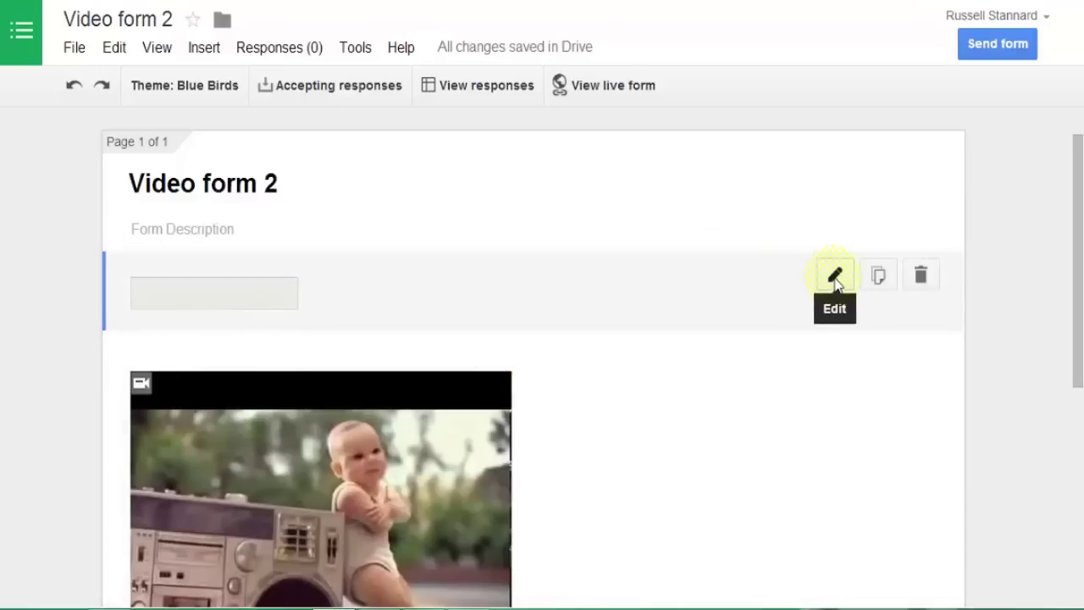
pyautogui.click(921, 275)
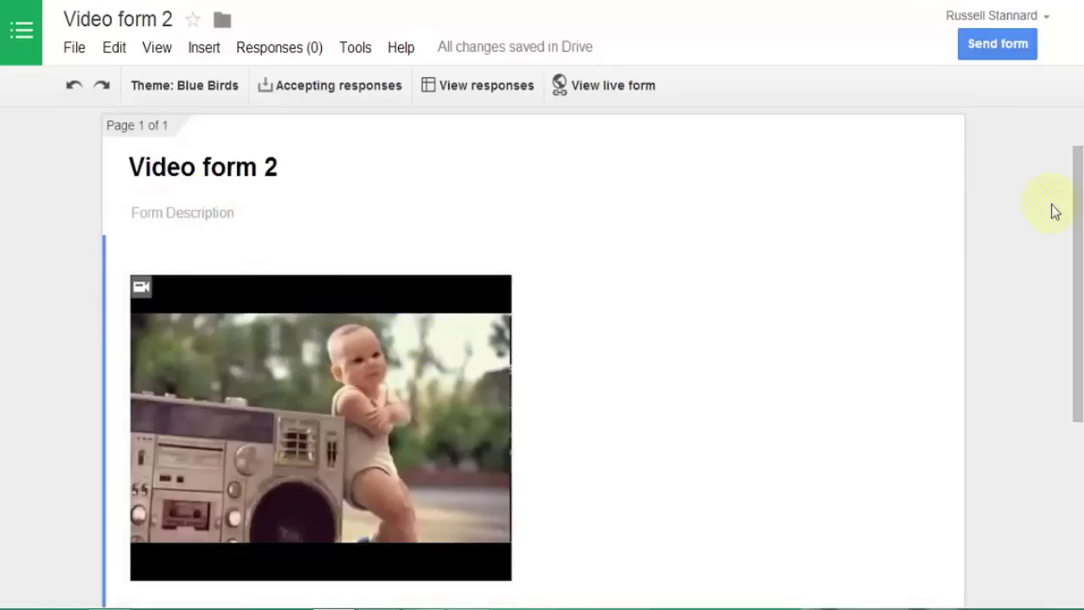
pyautogui.moveTo(1074, 205); pyautogui.dragTo(1073, 300)
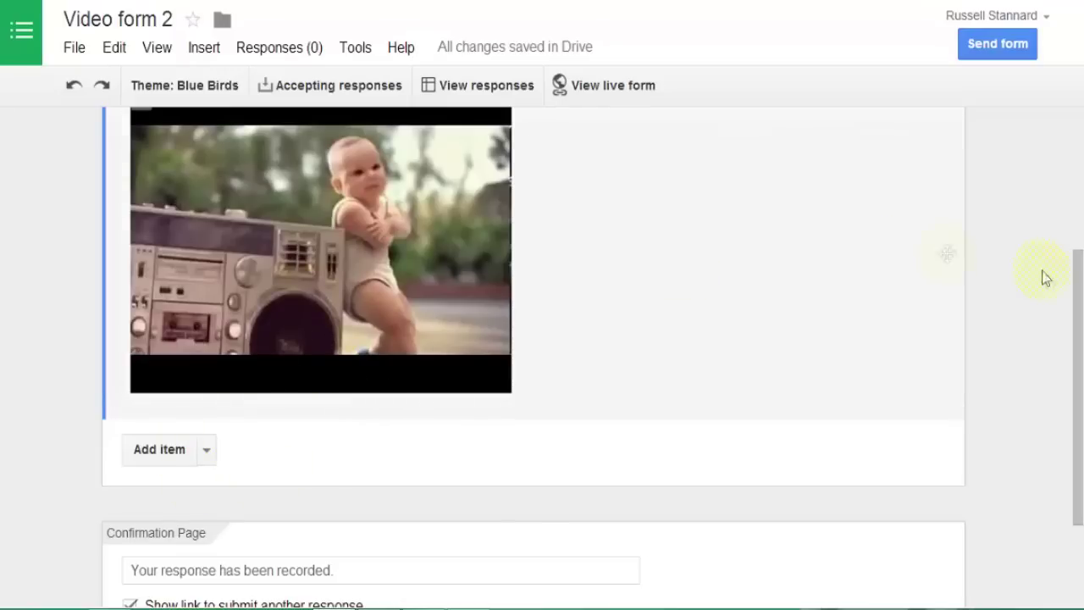
pyautogui.moveTo(1072, 270); pyautogui.dragTo(1081, 127)
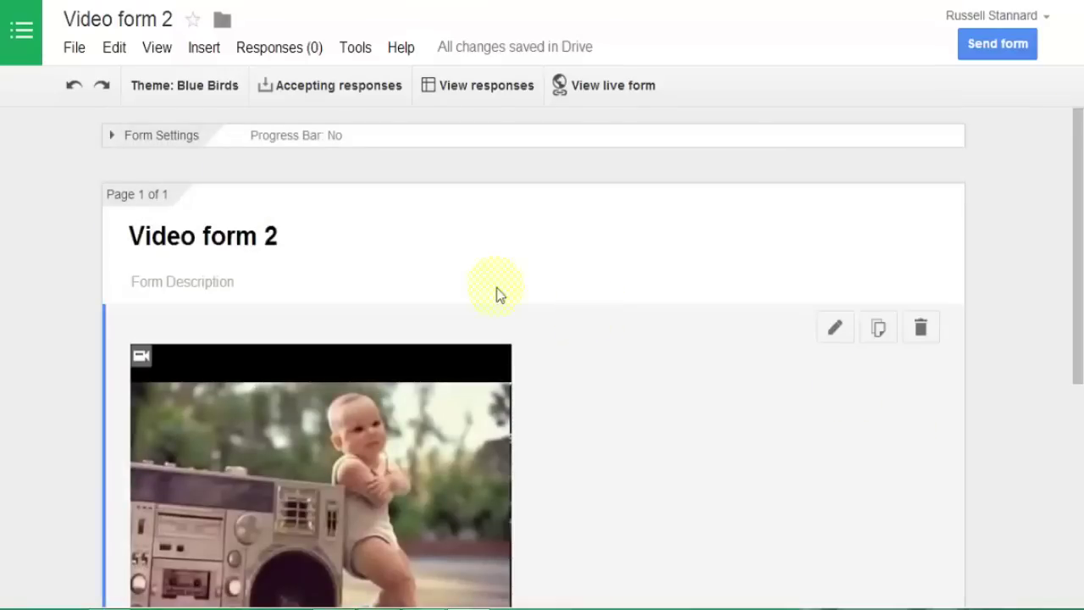
# - Move the current "Video form 2" form to the bin and return to Drive
pyautogui.click(310, 219)
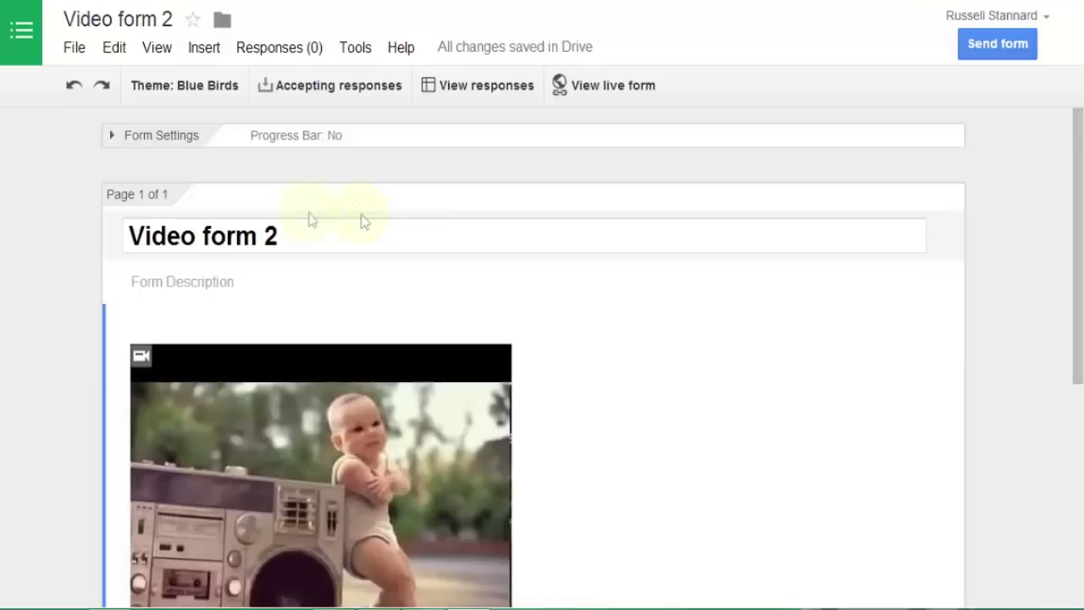
pyautogui.click(73, 48)
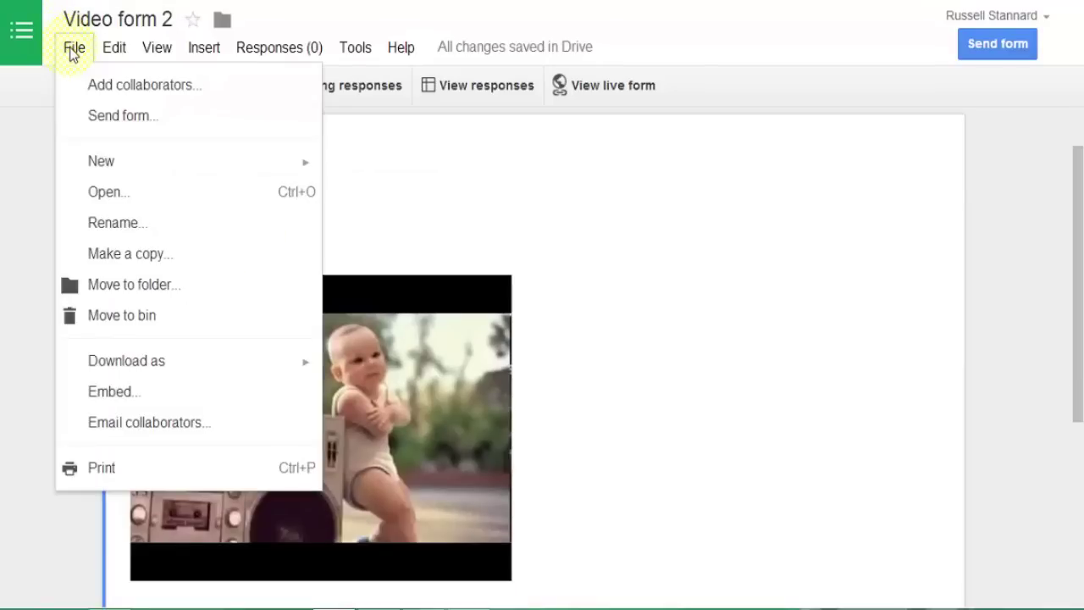
pyautogui.click(108, 322)
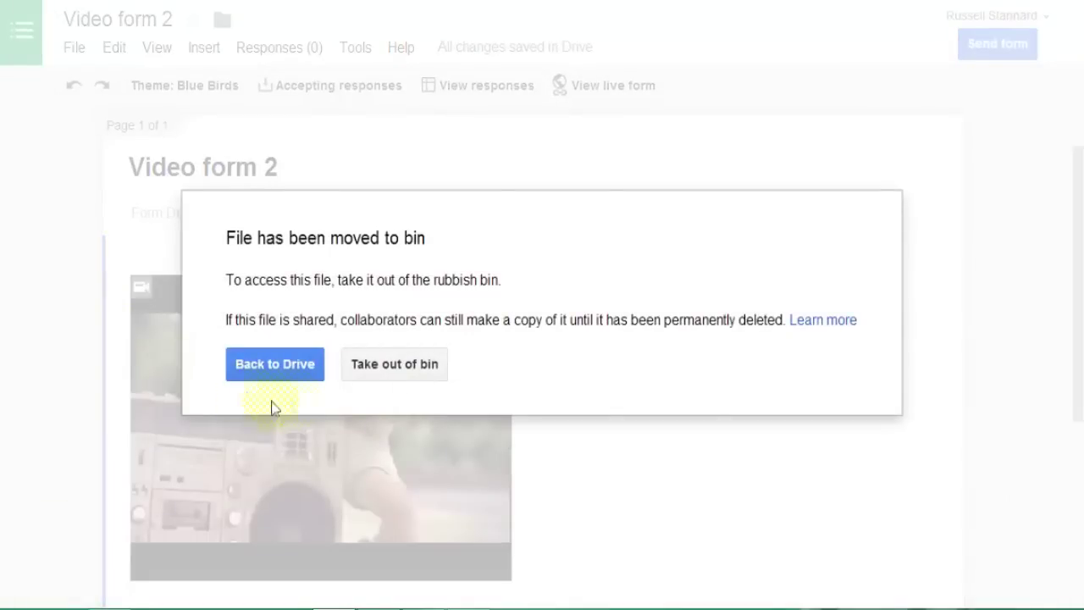
pyautogui.click(277, 364)
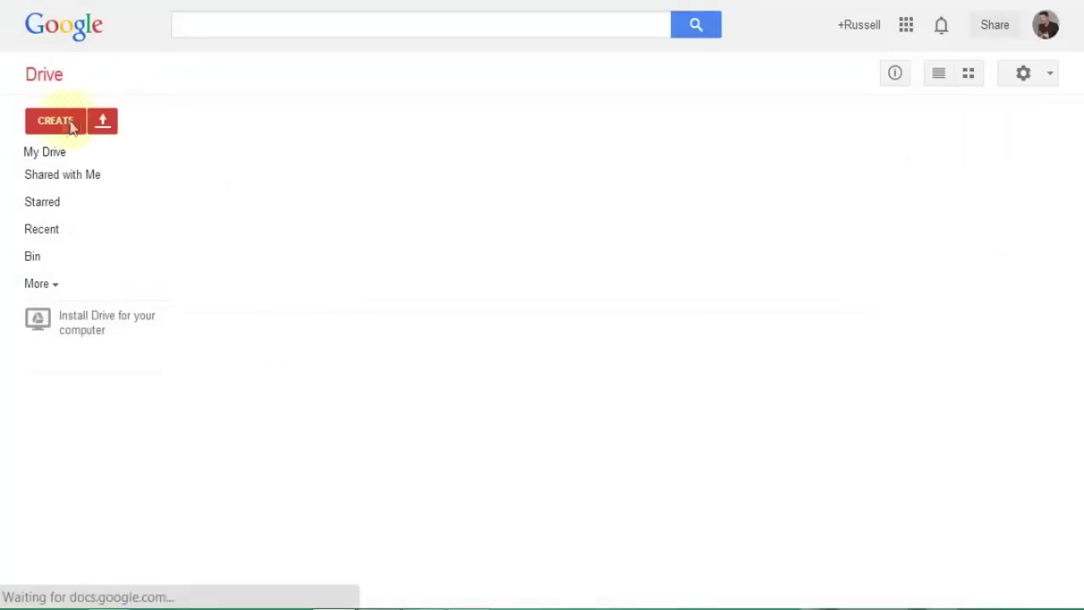
# - Create a new form titled "Video form 2" with the Blue Birds theme
pyautogui.click(59, 120)
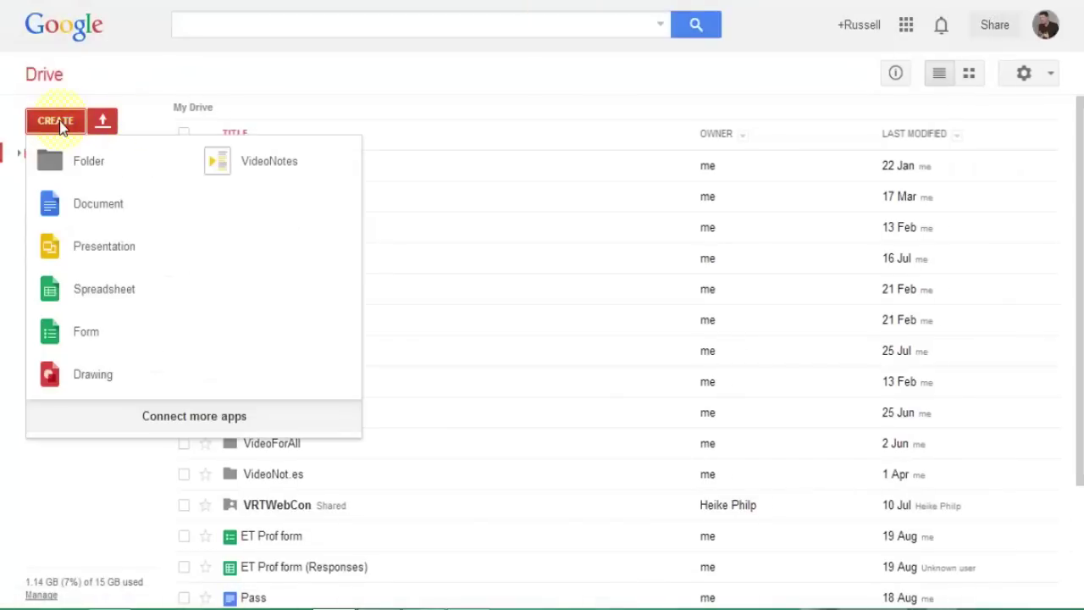
pyautogui.click(85, 334)
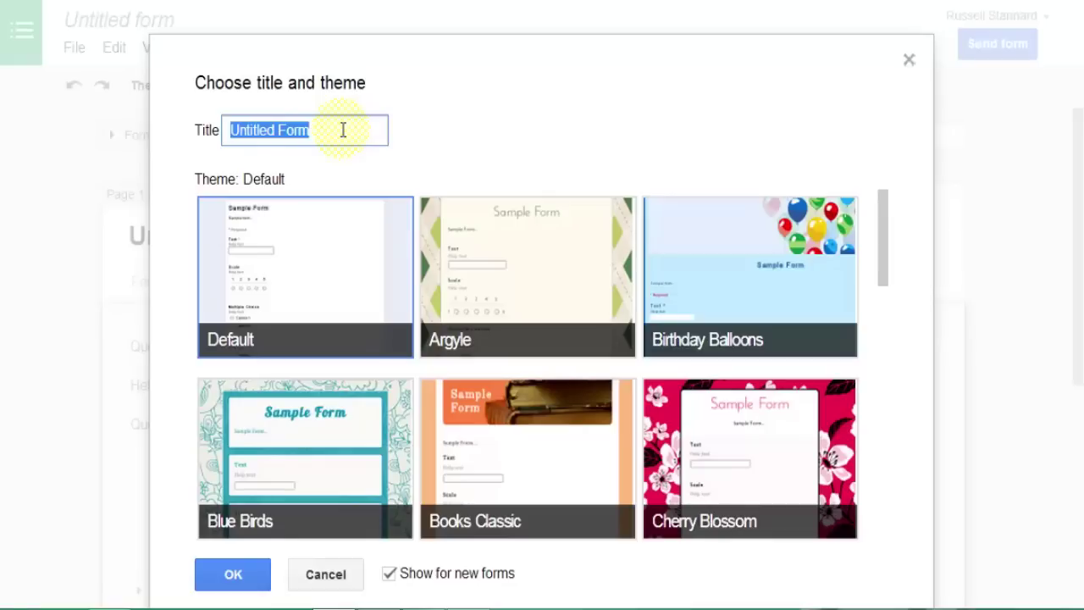
pyautogui.press('BackSpace')
pyautogui.write('Video form 2')
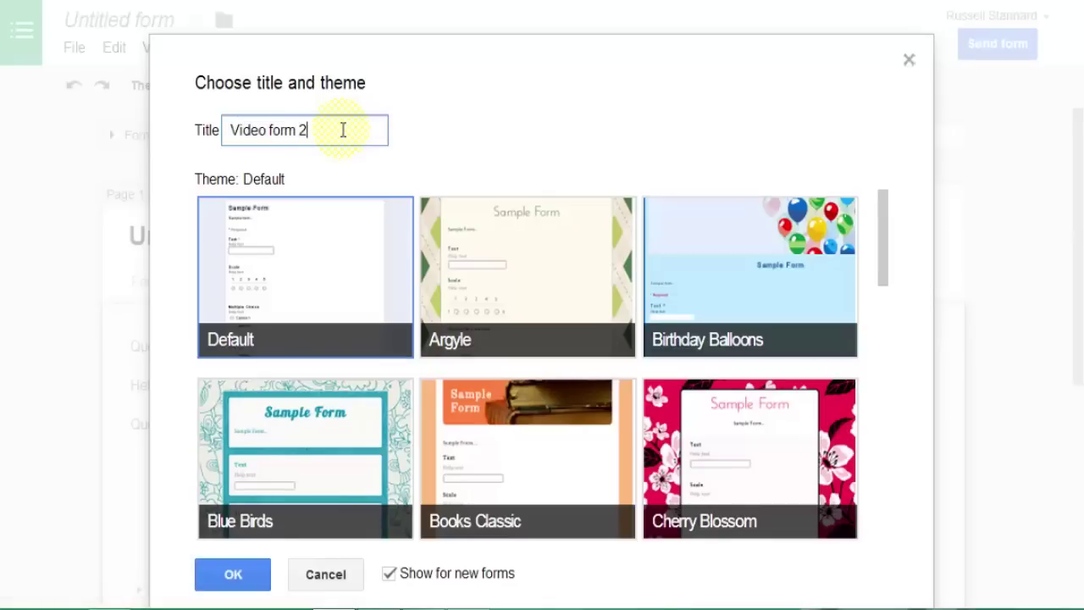
pyautogui.click(309, 474)
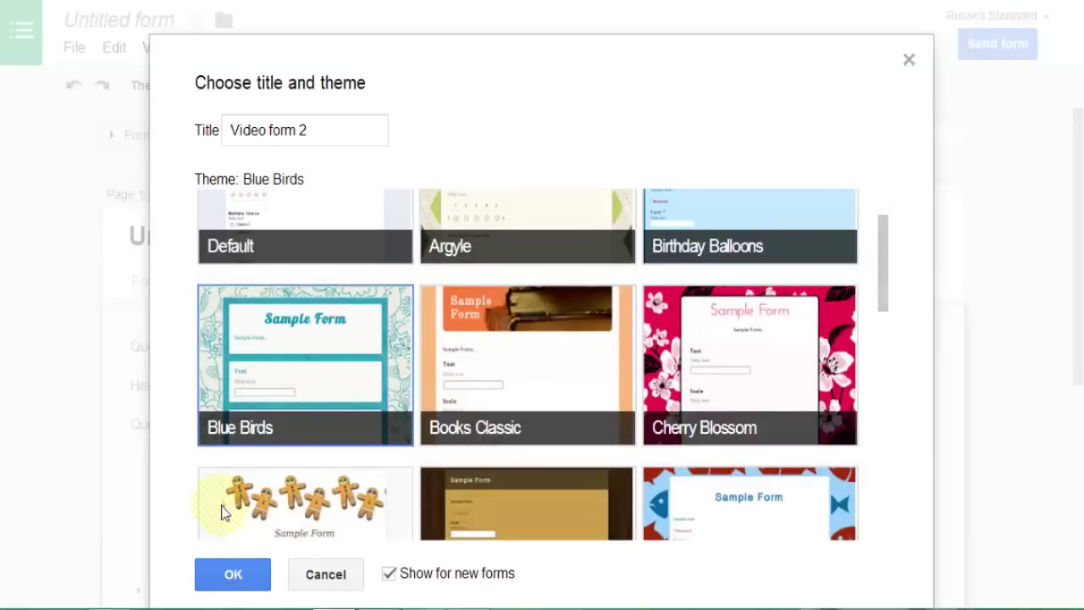
pyautogui.click(234, 578)
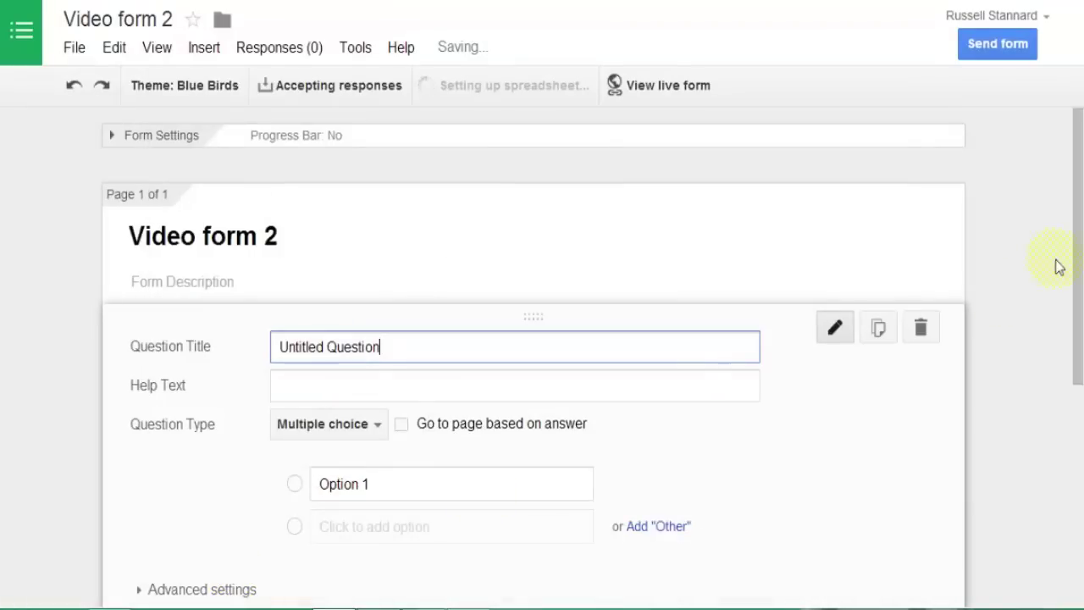
# - Insert the "Teaching and Learning tools" video from a YouTube search for the speaker's name, and delete the untitled question above it
pyautogui.scroll(-1, 1060, 246)
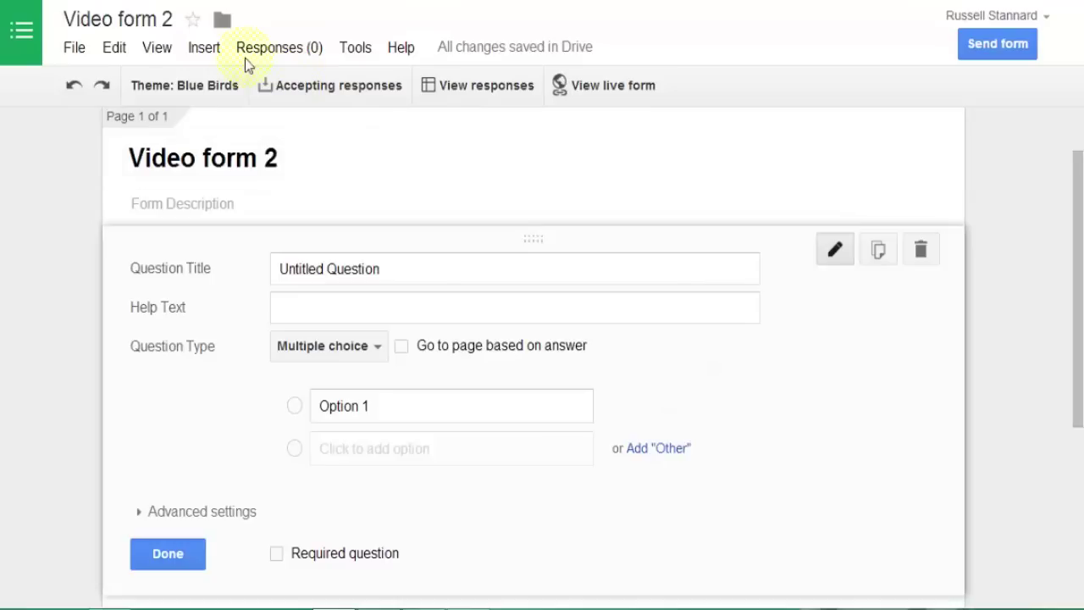
pyautogui.click(203, 51)
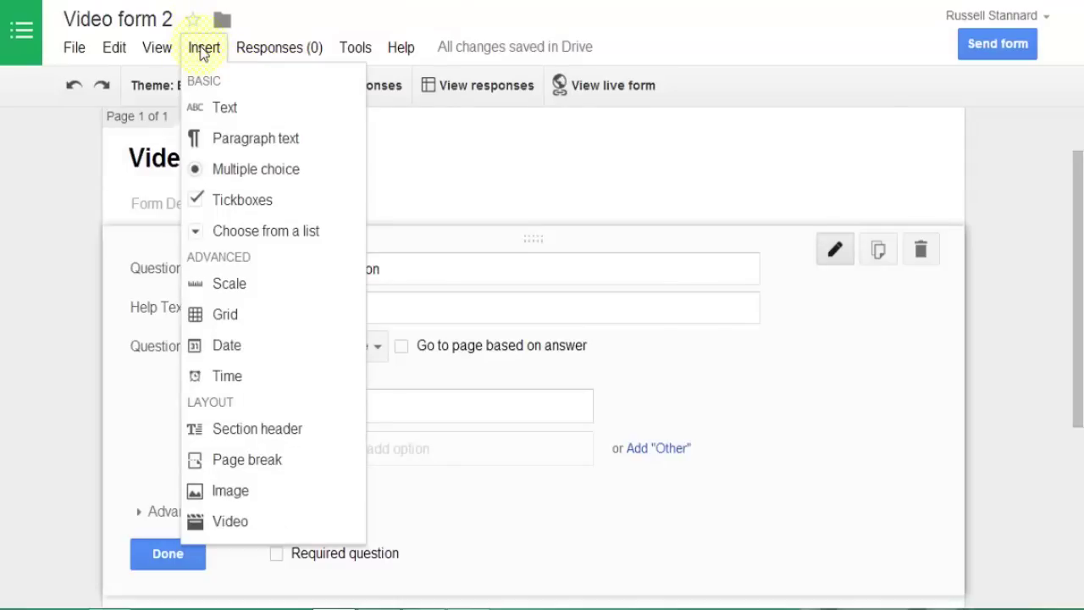
pyautogui.click(231, 522)
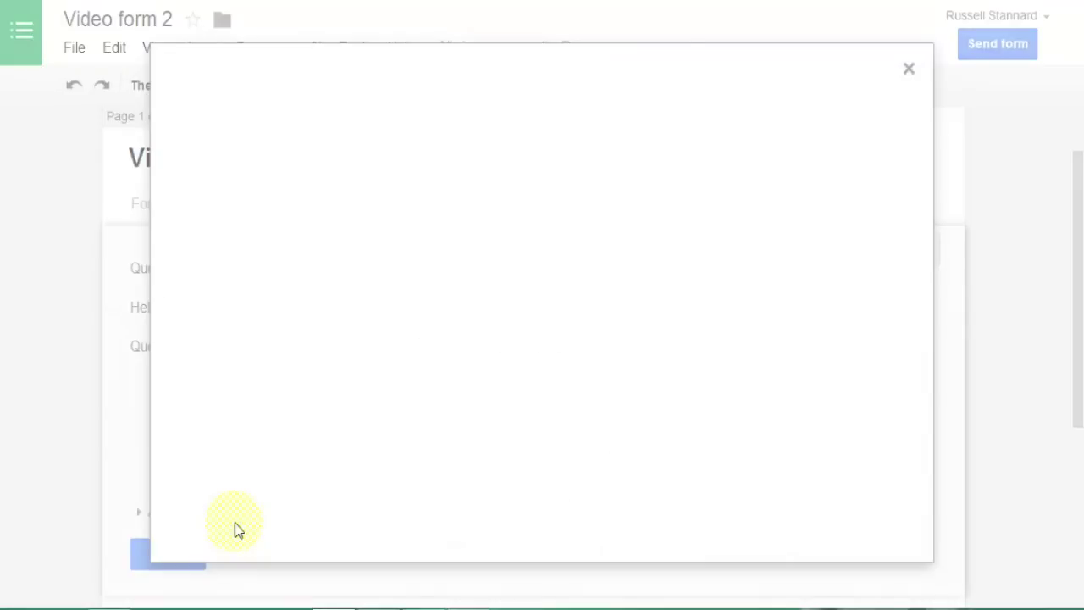
pyautogui.click(488, 139)
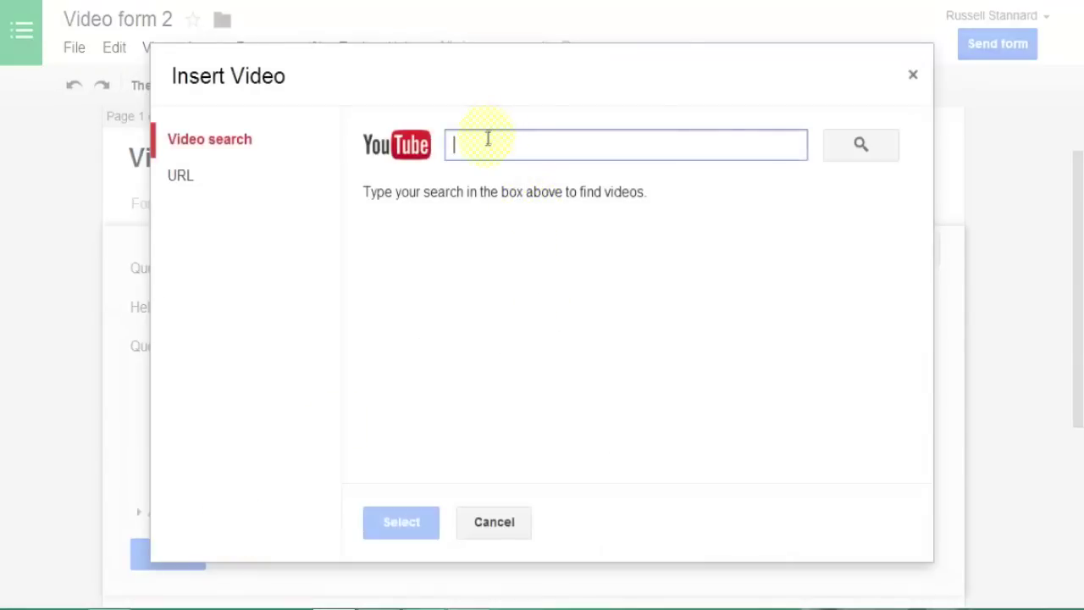
pyautogui.write('Russ')
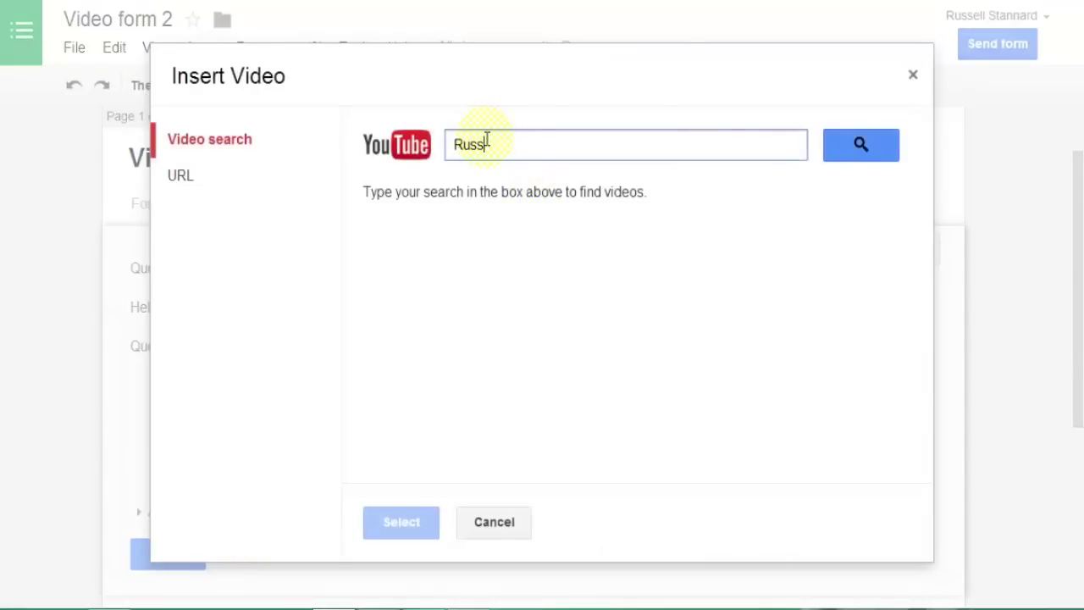
pyautogui.write('ell Stannard')
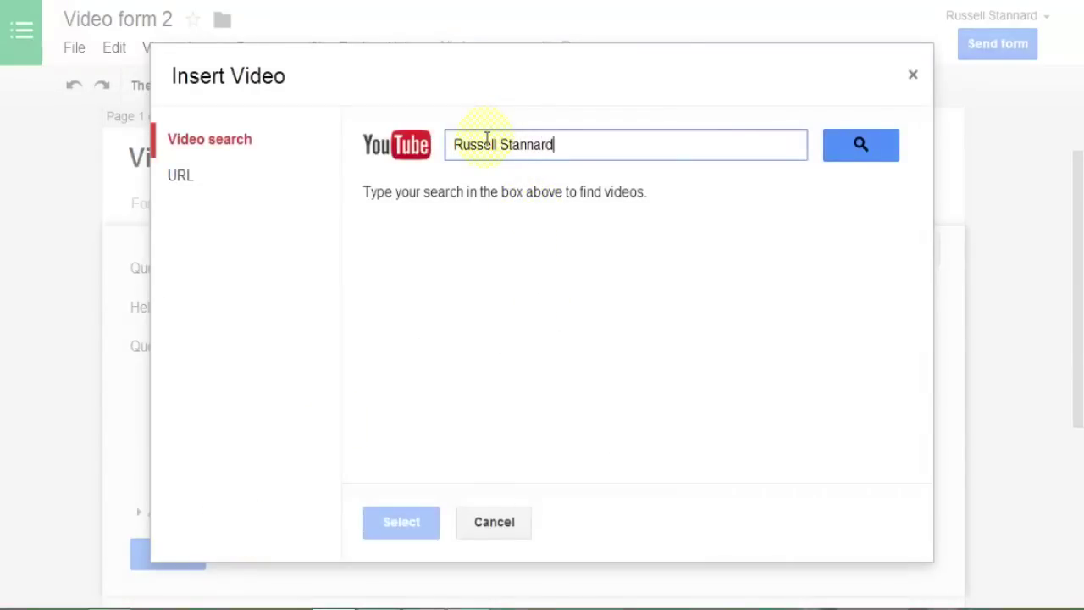
pyautogui.click(857, 153)
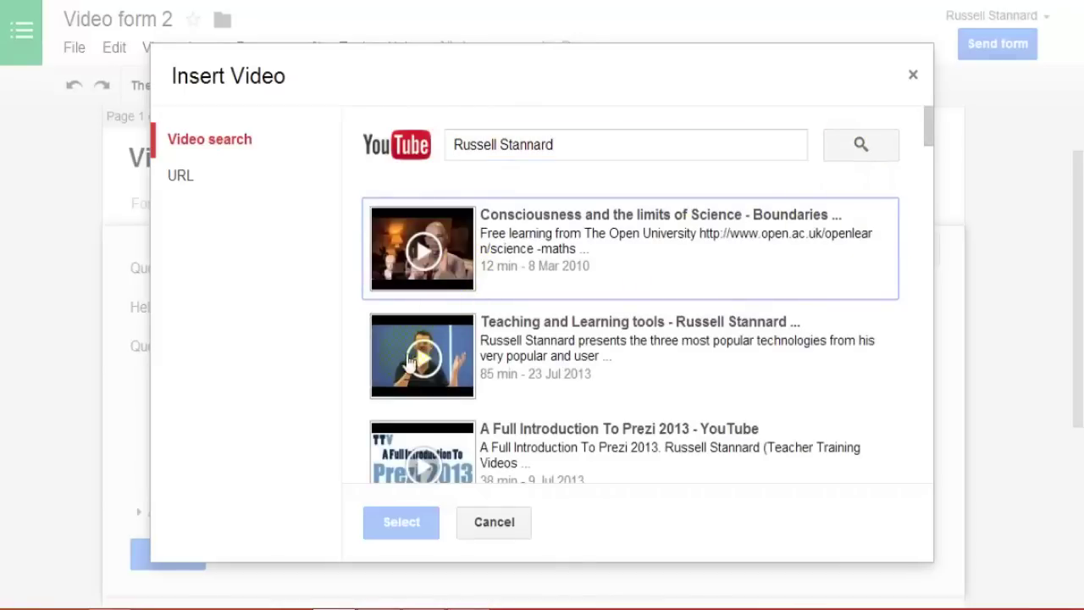
pyautogui.click(383, 337)
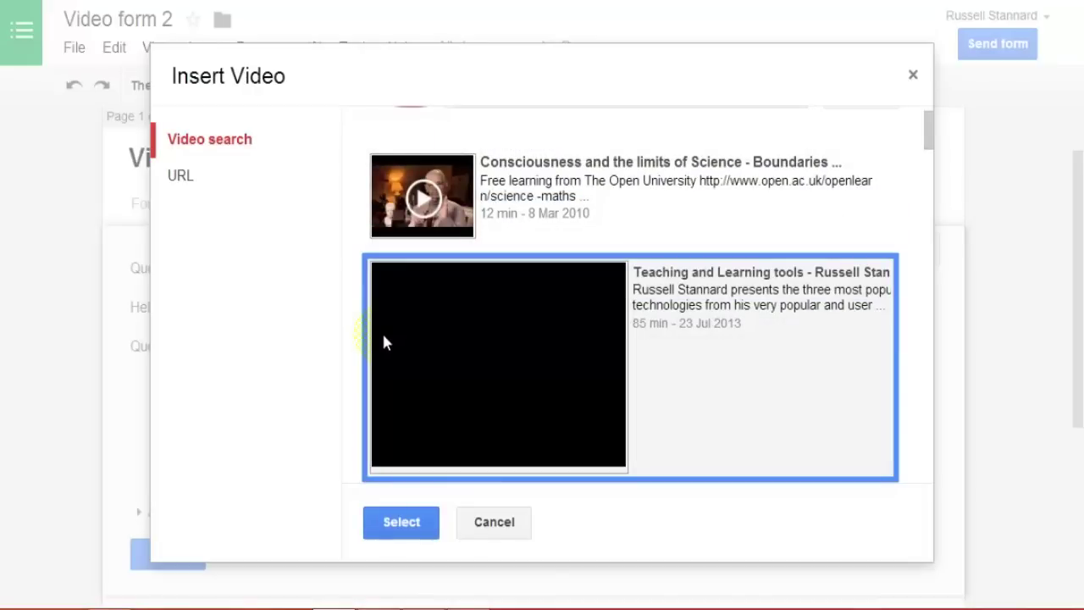
pyautogui.click(404, 525)
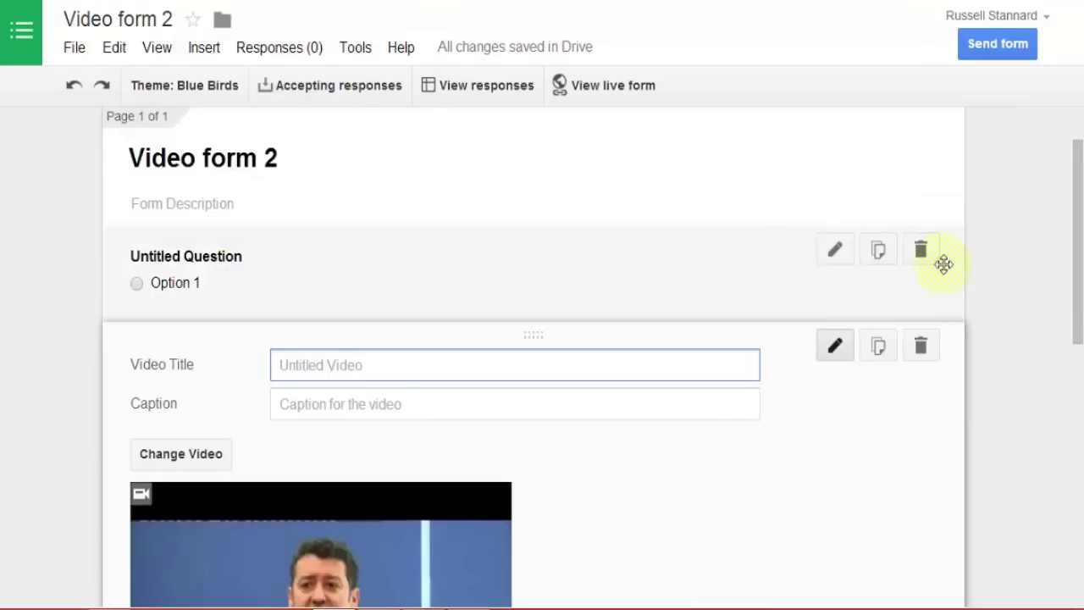
pyautogui.click(921, 251)
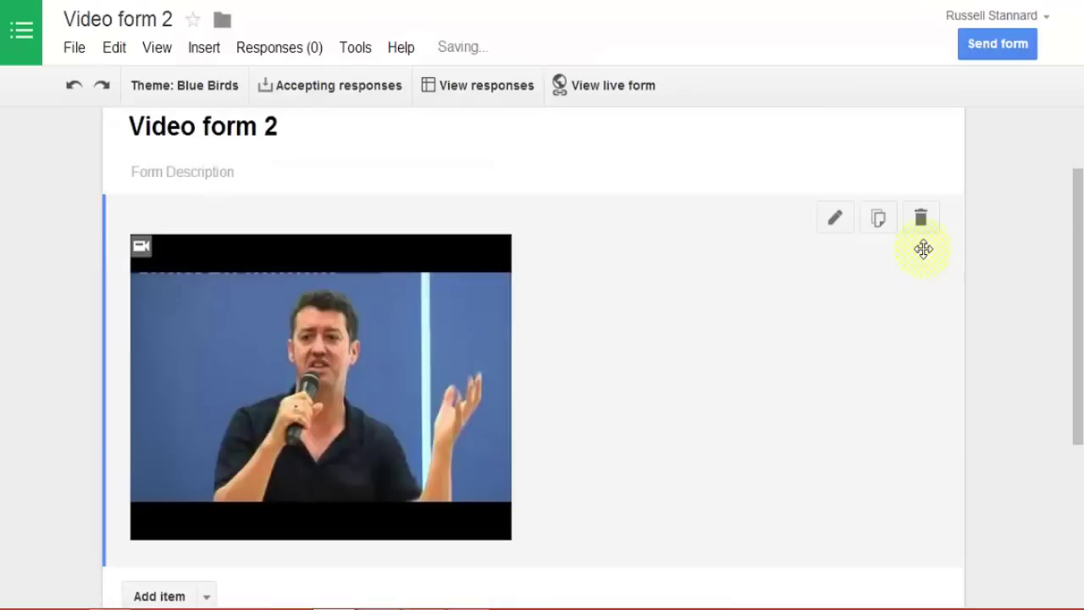
# - Enter the form description "Video lesson-Watch this video and answer the questions"
pyautogui.click(248, 174)
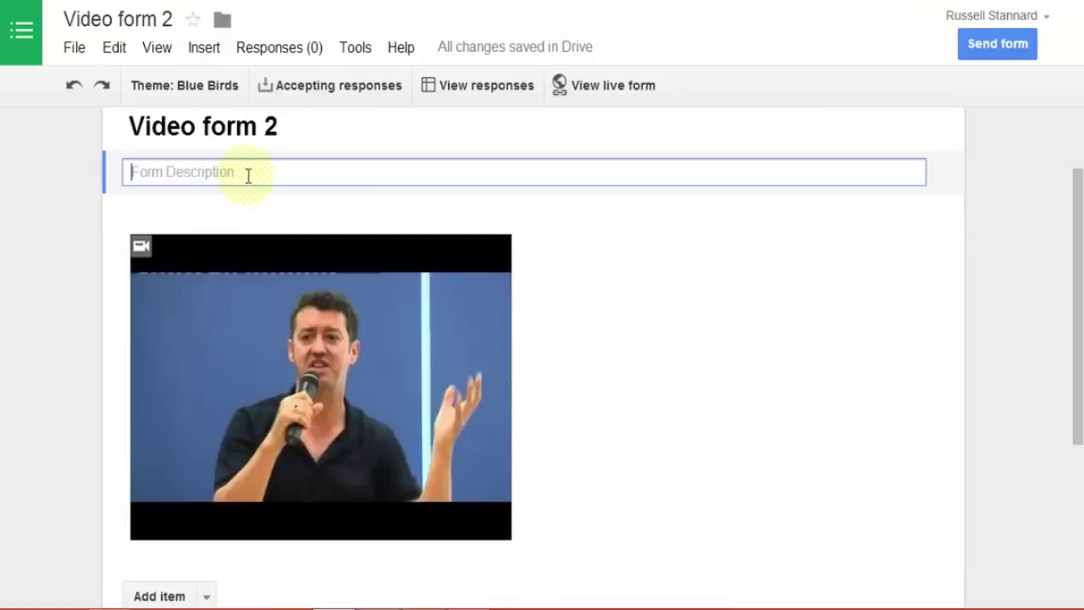
pyautogui.write('W')
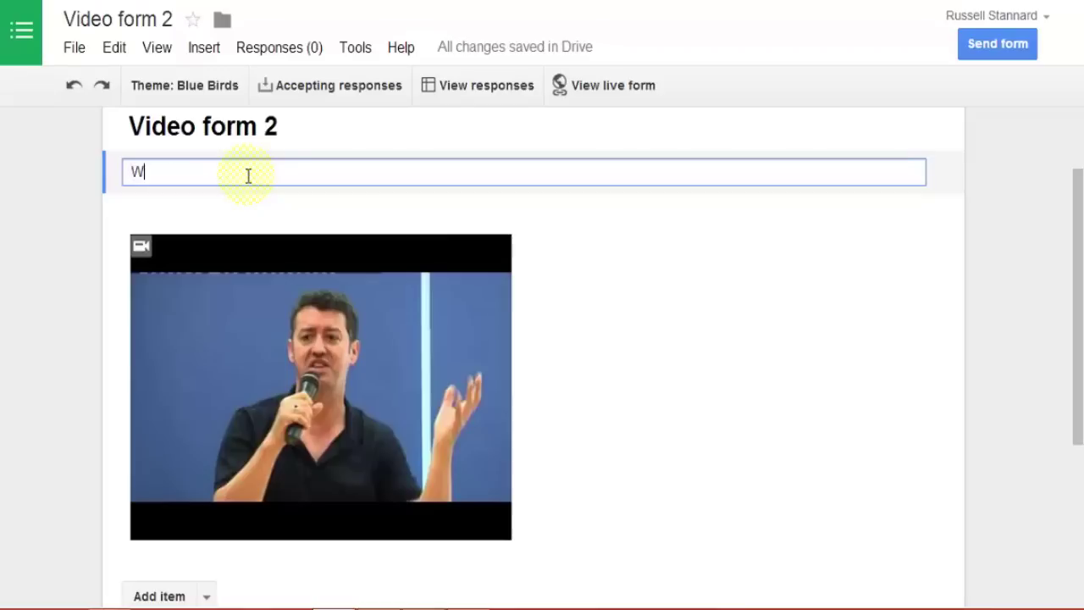
pyautogui.press('BackSpace')
pyautogui.write('Video lesson')
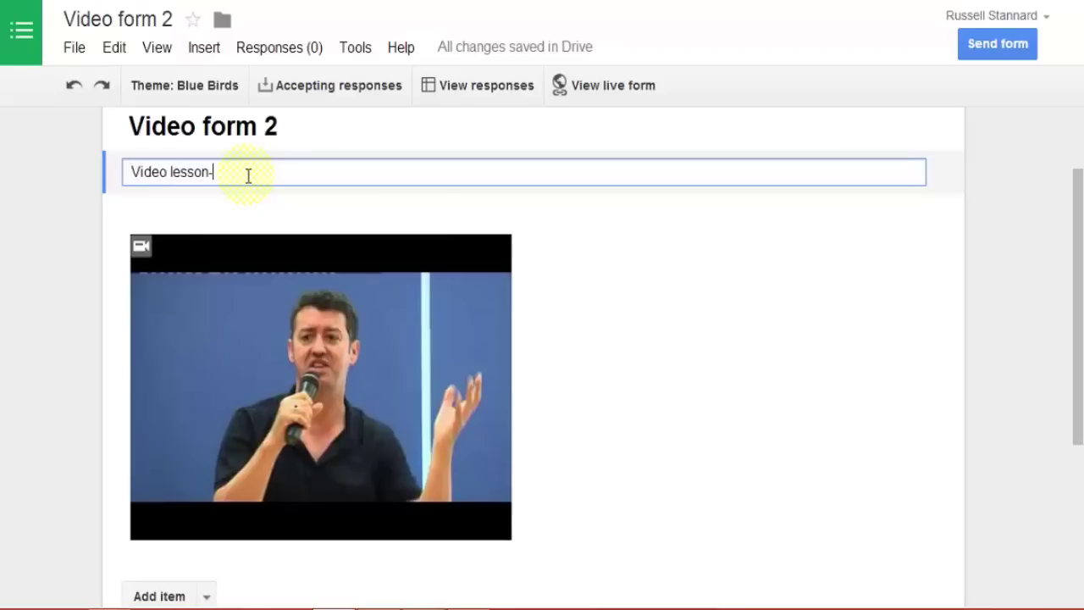
pyautogui.write('-Wathc thisvideo and th')
pyautogui.press('BackSpace')
pyautogui.write('answer')
pyautogui.press('BackSpace')
pyautogui.press('BackSpace')
pyautogui.write('wer the questions')
pyautogui.click(251, 167)
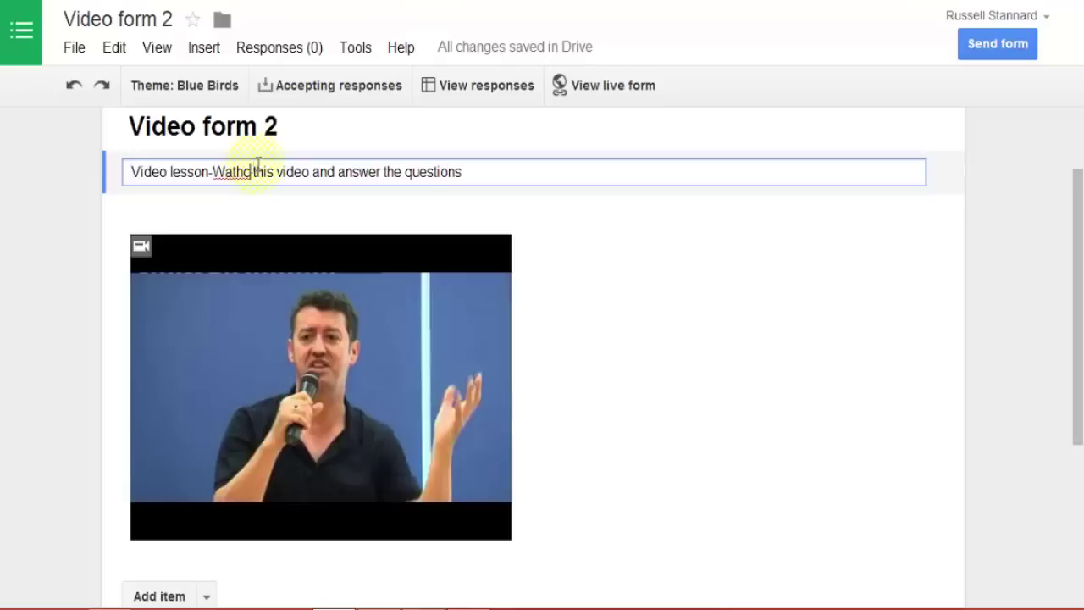
pyautogui.press('BackSpace')
pyautogui.press('BackSpace')
pyautogui.write('ch')
# - Add a multiple-choice question below the video
pyautogui.scroll(-2, 813, 245)
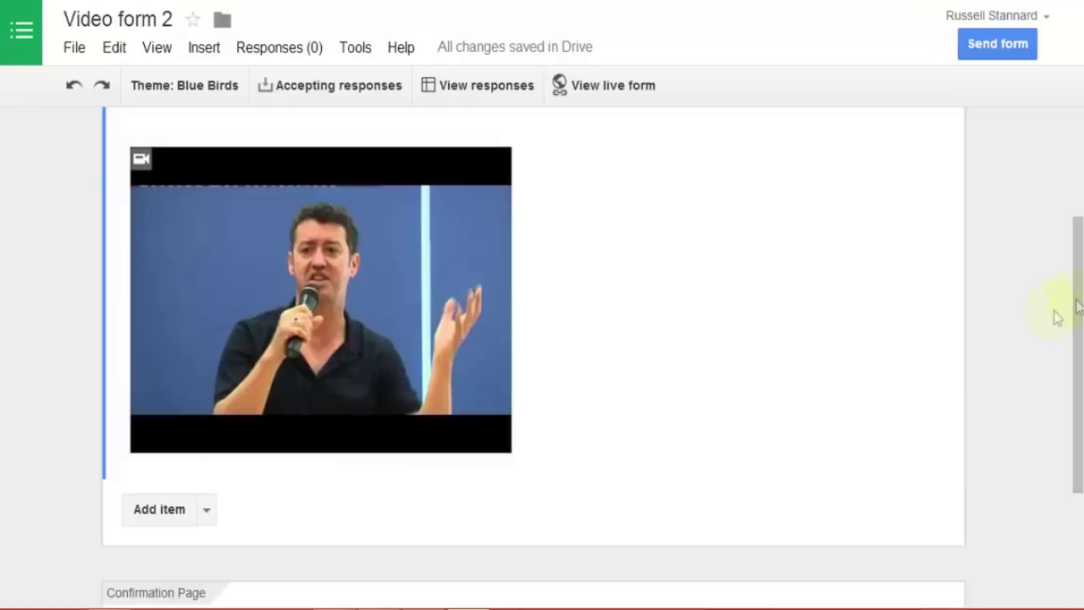
pyautogui.moveTo(1067, 296); pyautogui.dragTo(1081, 372)
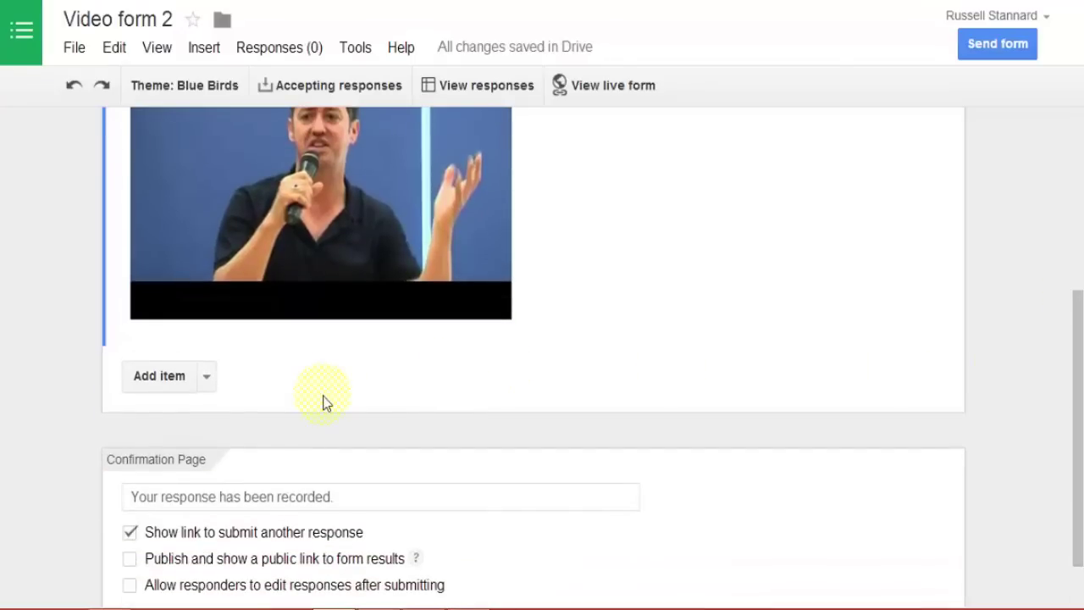
pyautogui.moveTo(1080, 383); pyautogui.dragTo(1065, 362)
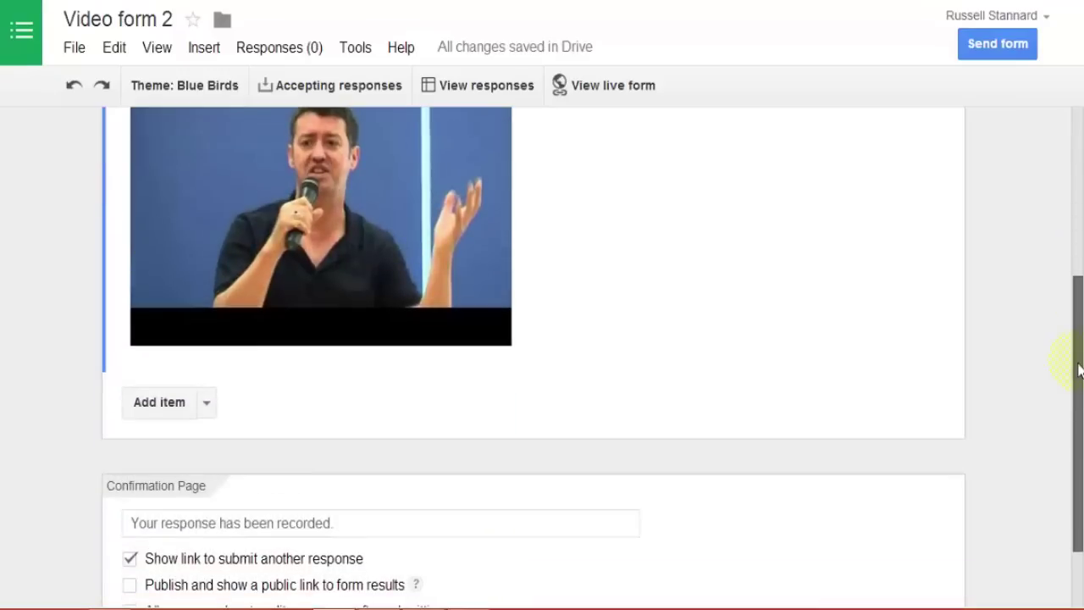
pyautogui.click(206, 405)
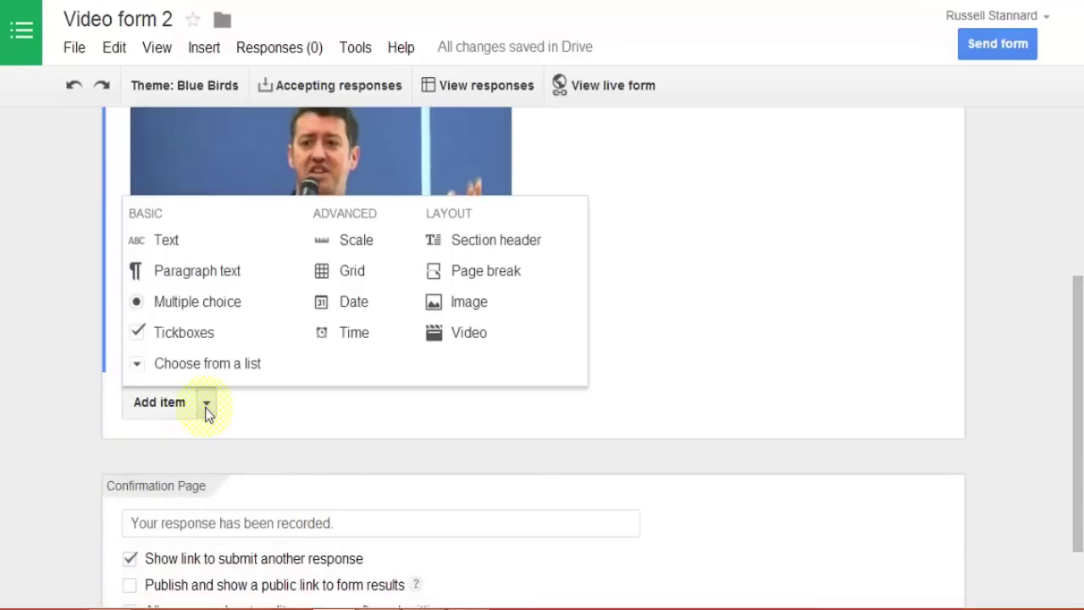
pyautogui.click(205, 408)
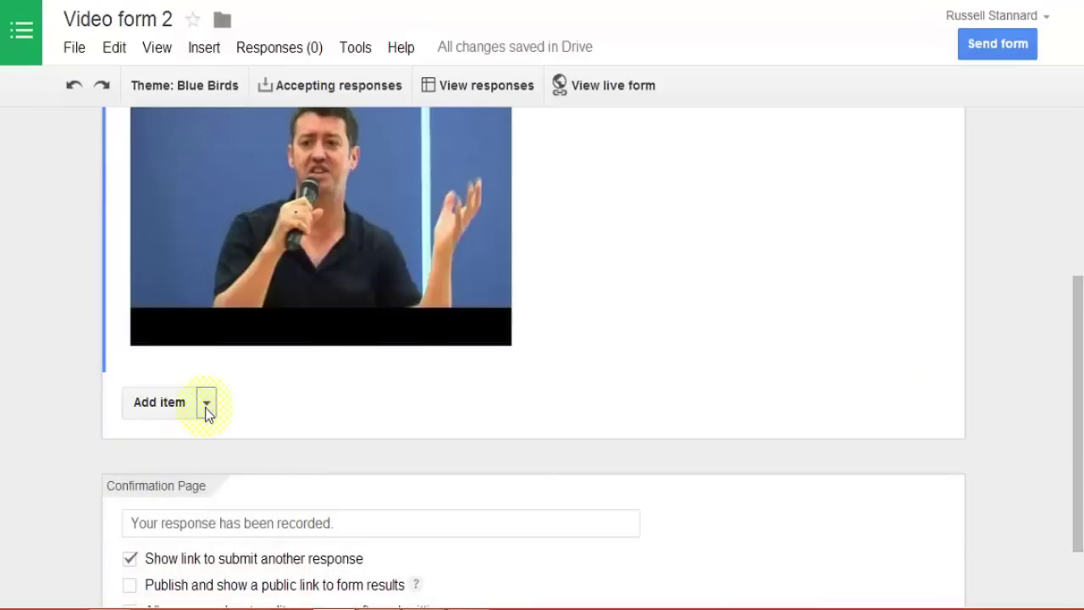
pyautogui.click(205, 404)
pyautogui.click(209, 305)
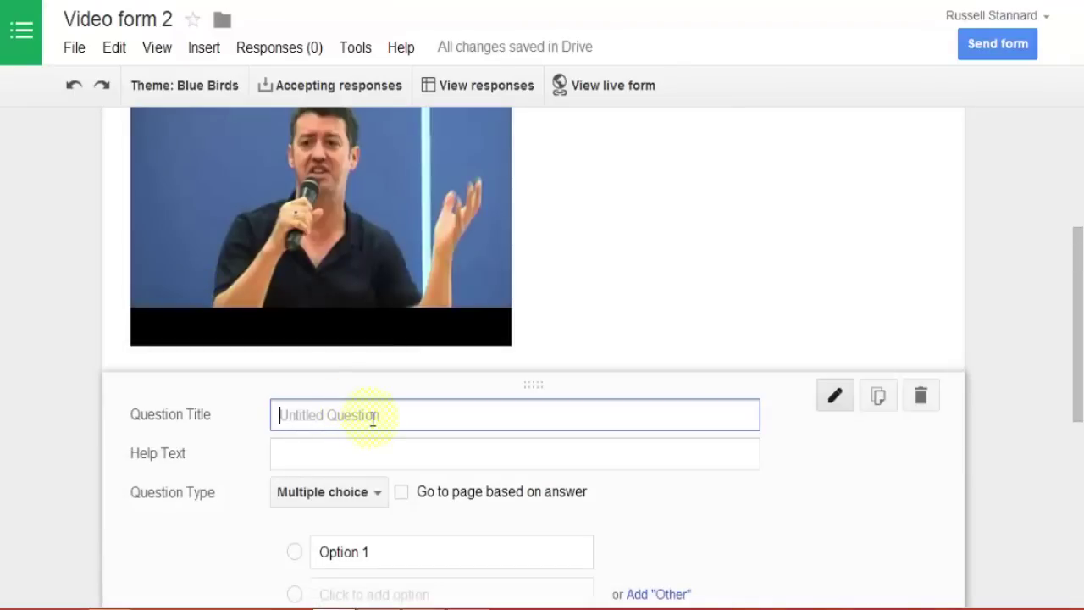
# - Set the question title to "Which country is this talk taking place in?"
pyautogui.write('Which que')
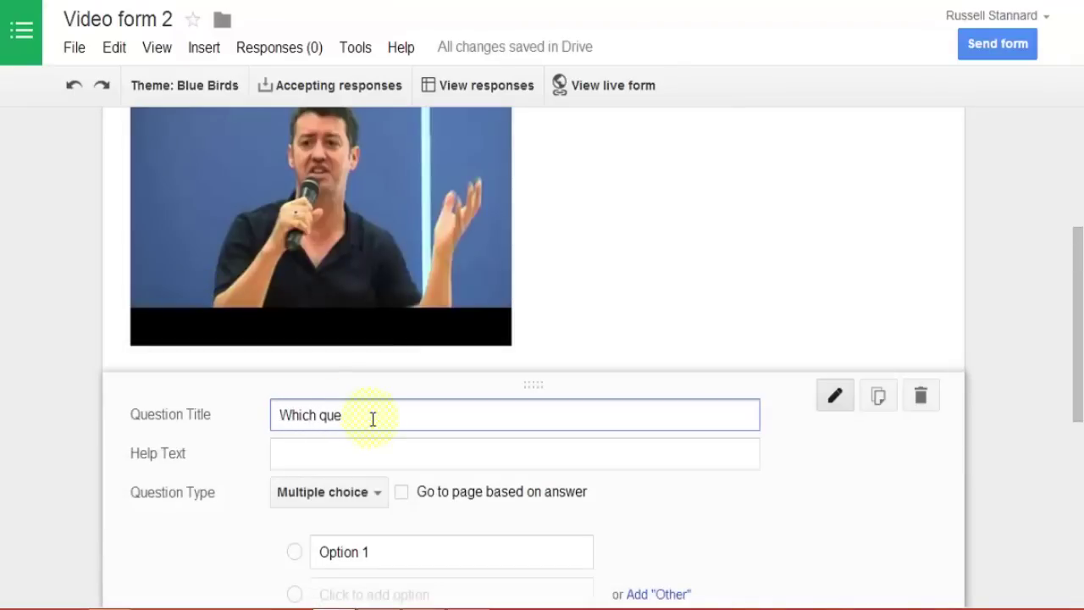
pyautogui.press('BackSpace')
pyautogui.press('BackSpace')
pyautogui.write('countr')
pyautogui.press('BackSpace')
pyautogui.press('BackSpace')
pyautogui.write('try is this ')
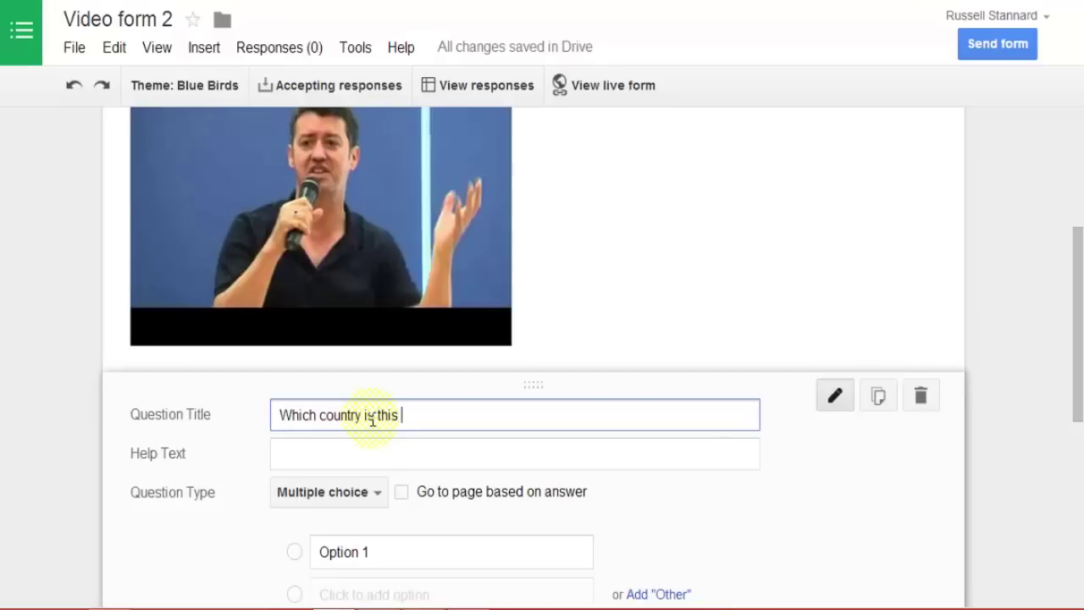
pyautogui.write('talk taking place in?')
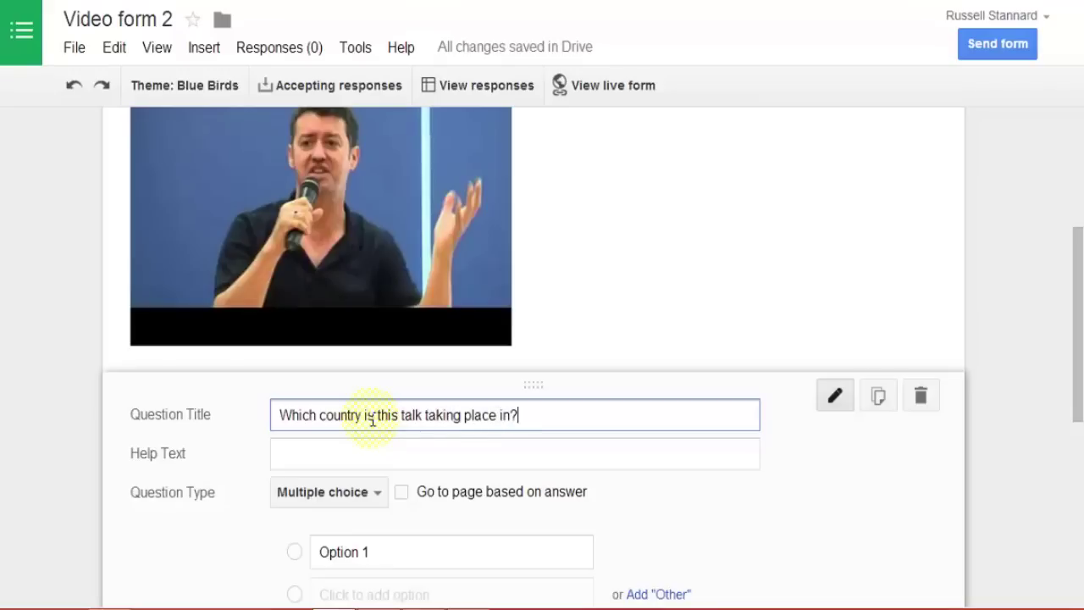
# - Enter USA, Russia and India as the answer options of the country question
pyautogui.click(311, 456)
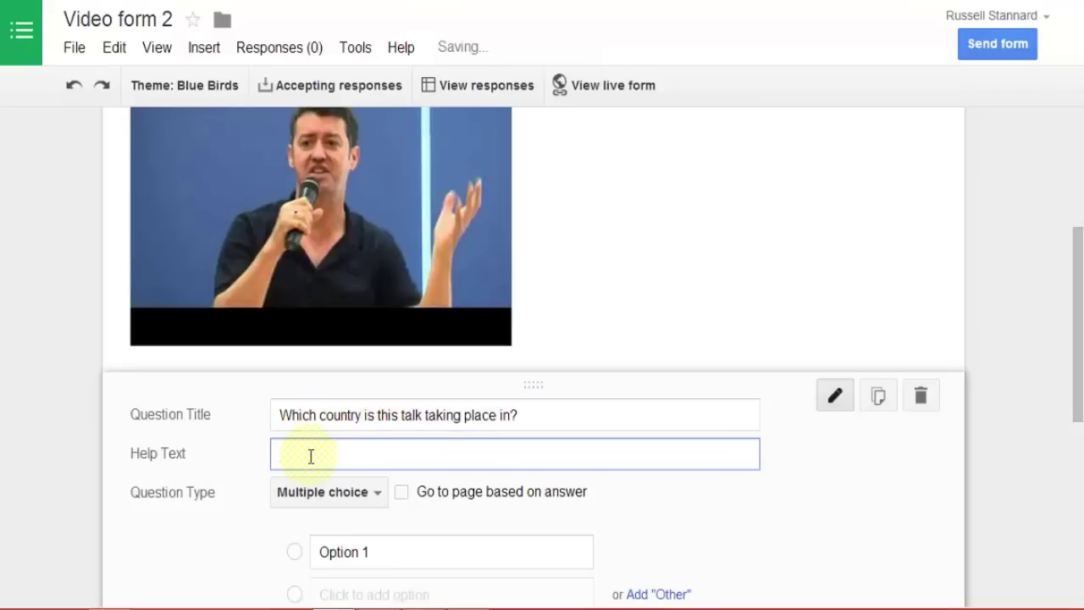
pyautogui.moveTo(1068, 307); pyautogui.dragTo(1071, 353)
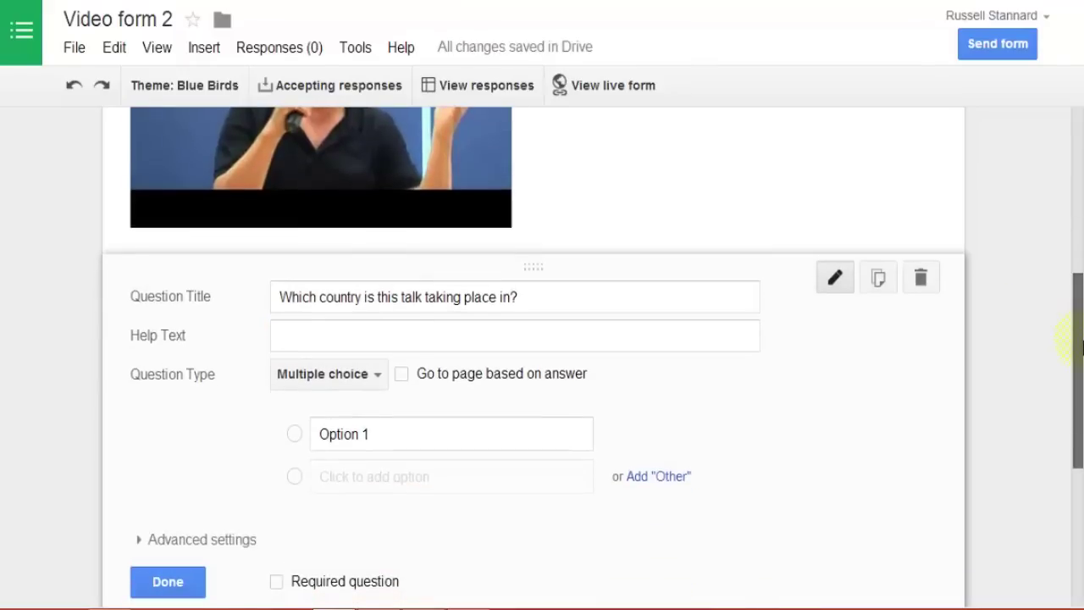
pyautogui.click(394, 435)
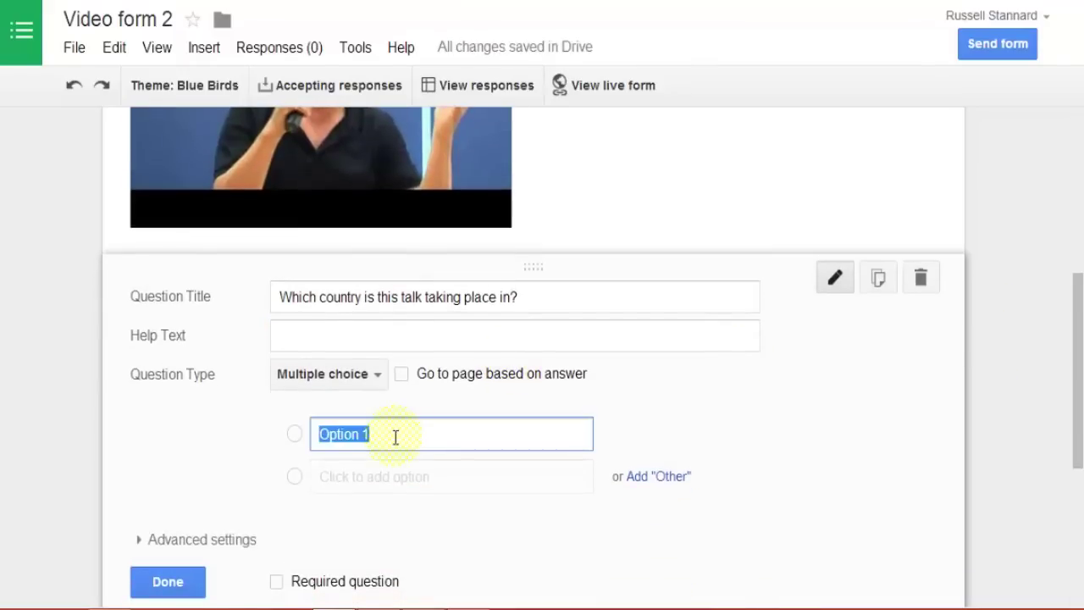
pyautogui.write('USA')
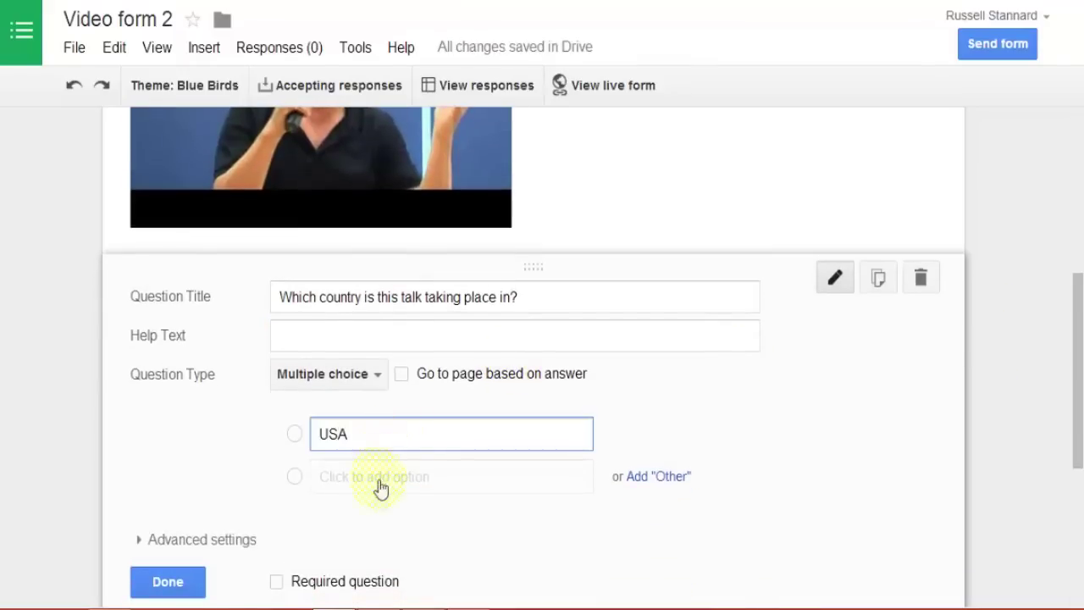
pyautogui.click(379, 476)
pyautogui.write('Russia')
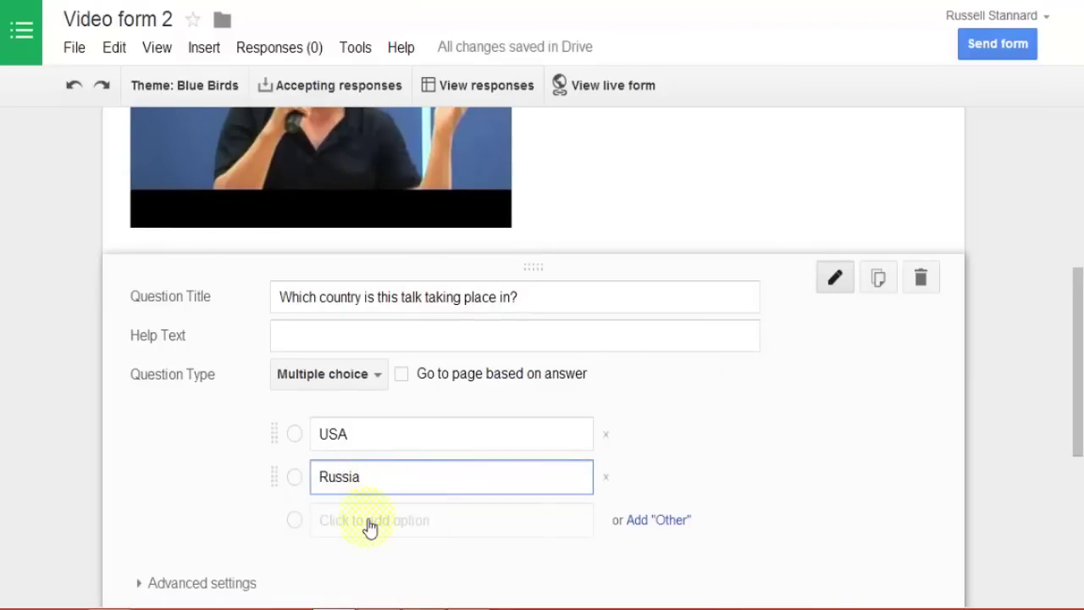
pyautogui.click(369, 520)
pyautogui.write('India')
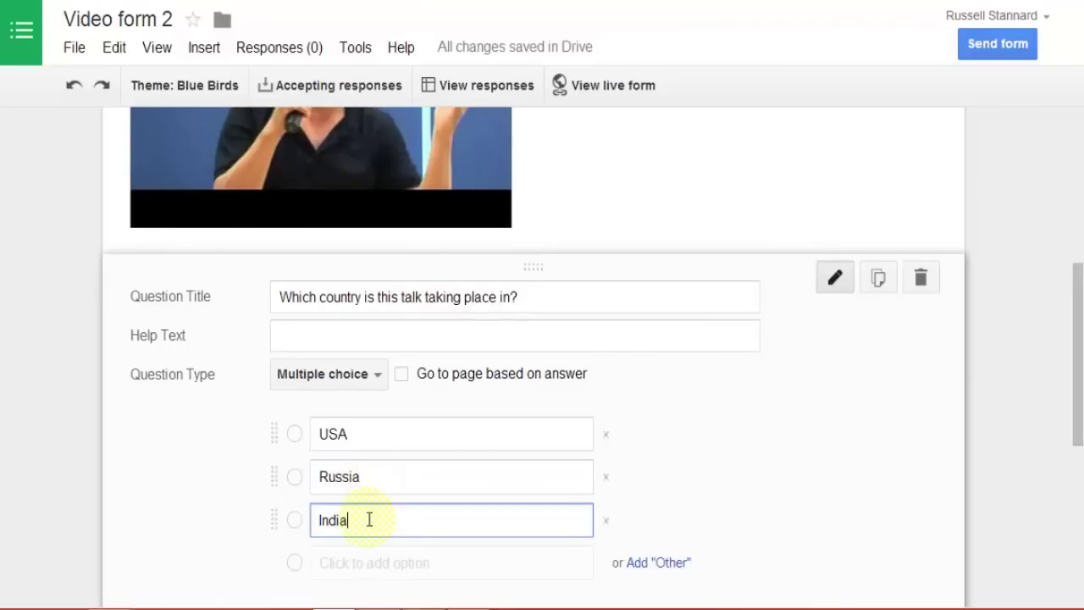
# - Reorder the answer options of the country question to India, Russia, USA
pyautogui.moveTo(276, 432); pyautogui.dragTo(277, 477)
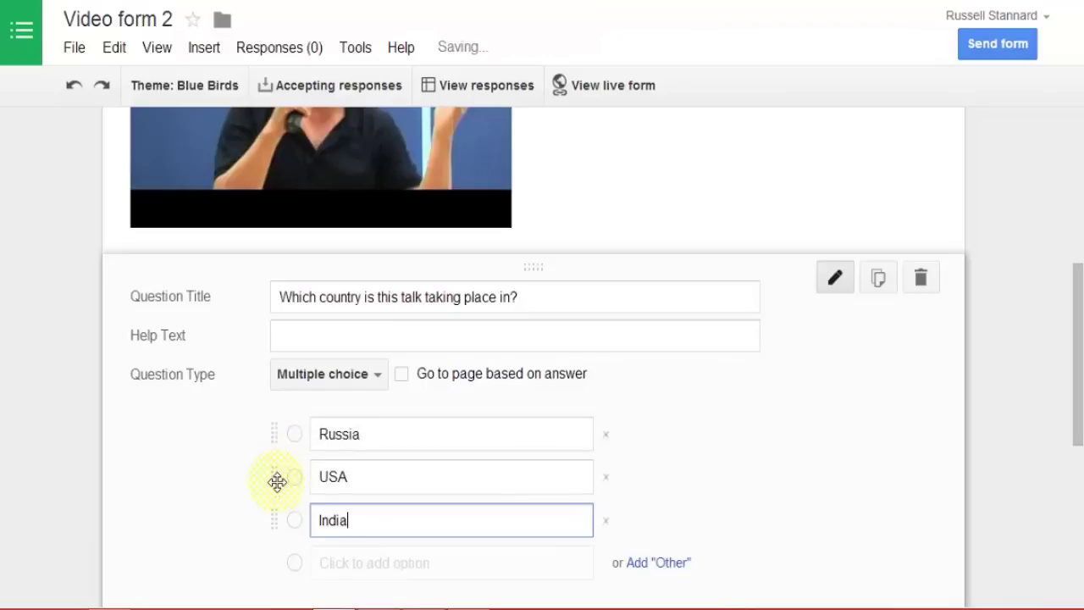
pyautogui.moveTo(277, 517); pyautogui.dragTo(280, 445)
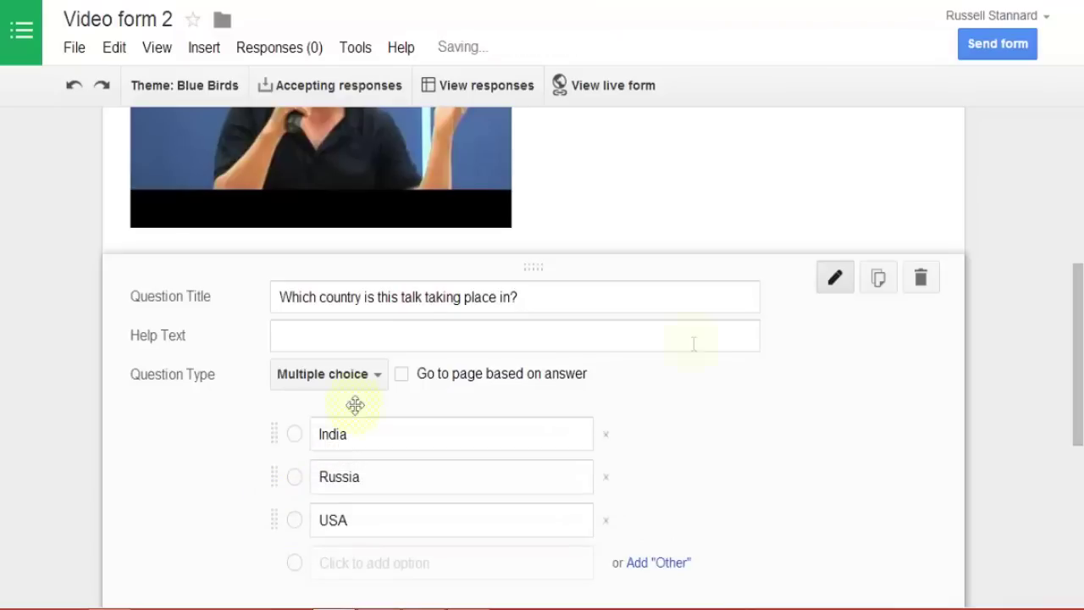
pyautogui.moveTo(1077, 320); pyautogui.dragTo(1074, 364)
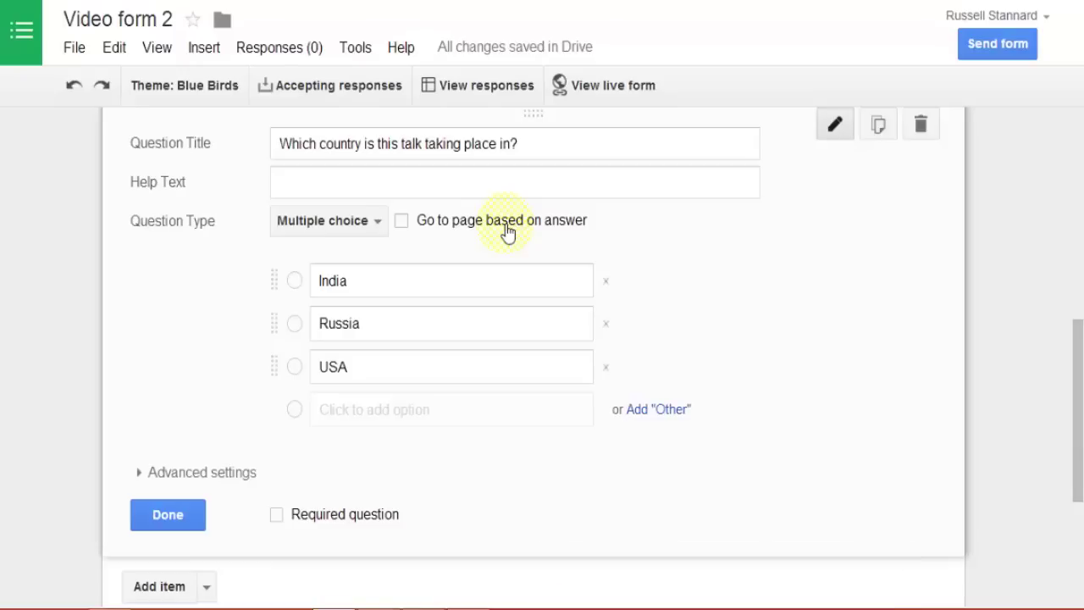
# - Delete the second question on page 1, which asks about the subject of the talk
pyautogui.scroll(1, 1079, 341)
pyautogui.moveTo(1080, 340); pyautogui.dragTo(1081, 355)
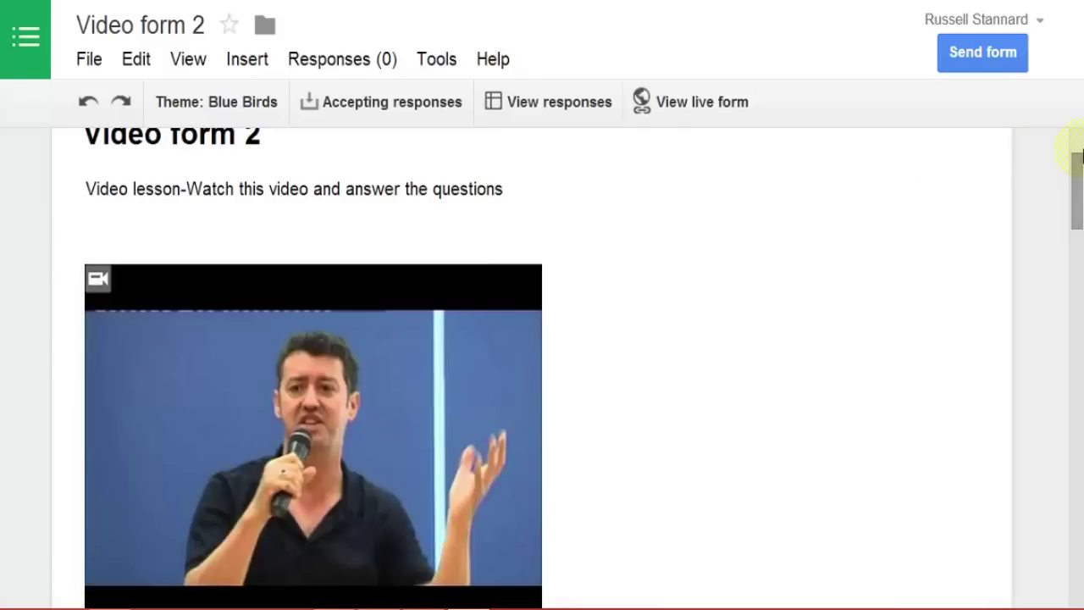
pyautogui.scroll(-1, 1080, 170)
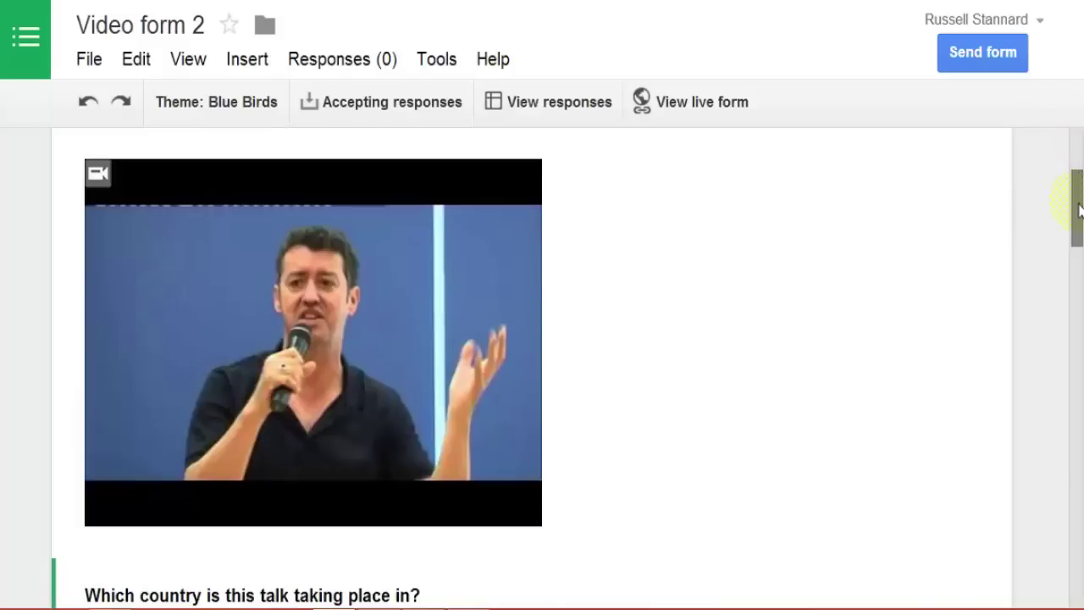
pyautogui.scroll(-2, 1079, 207)
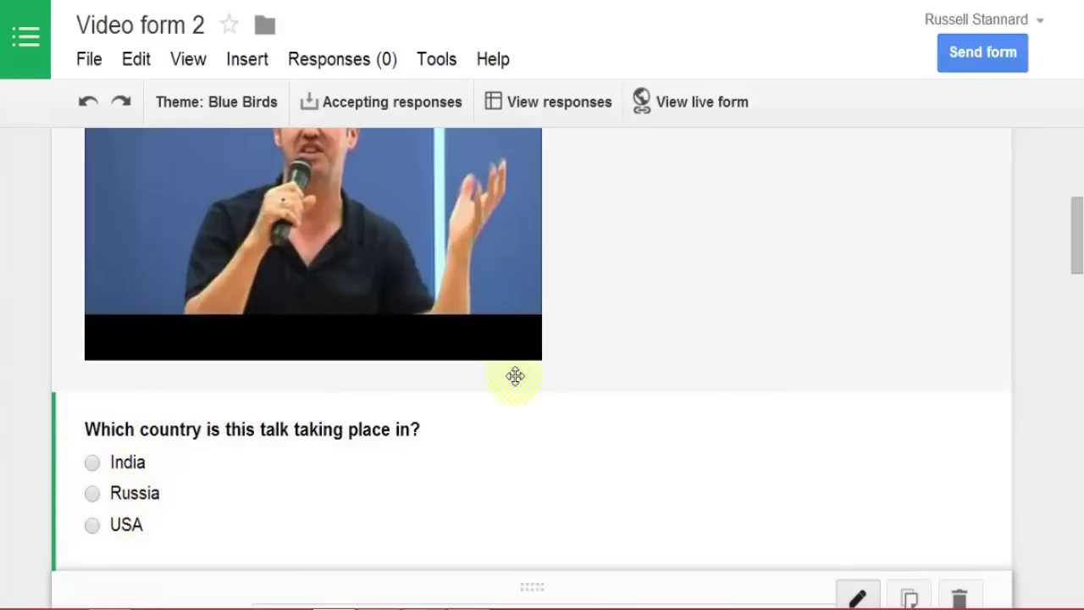
pyautogui.moveTo(1076, 235); pyautogui.dragTo(1076, 288)
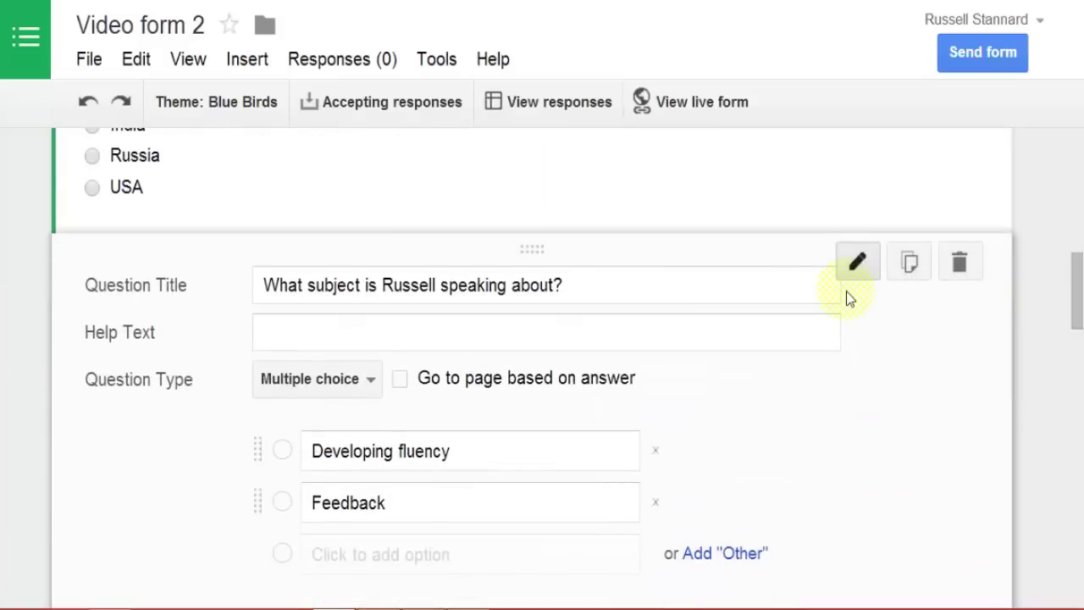
pyautogui.click(960, 264)
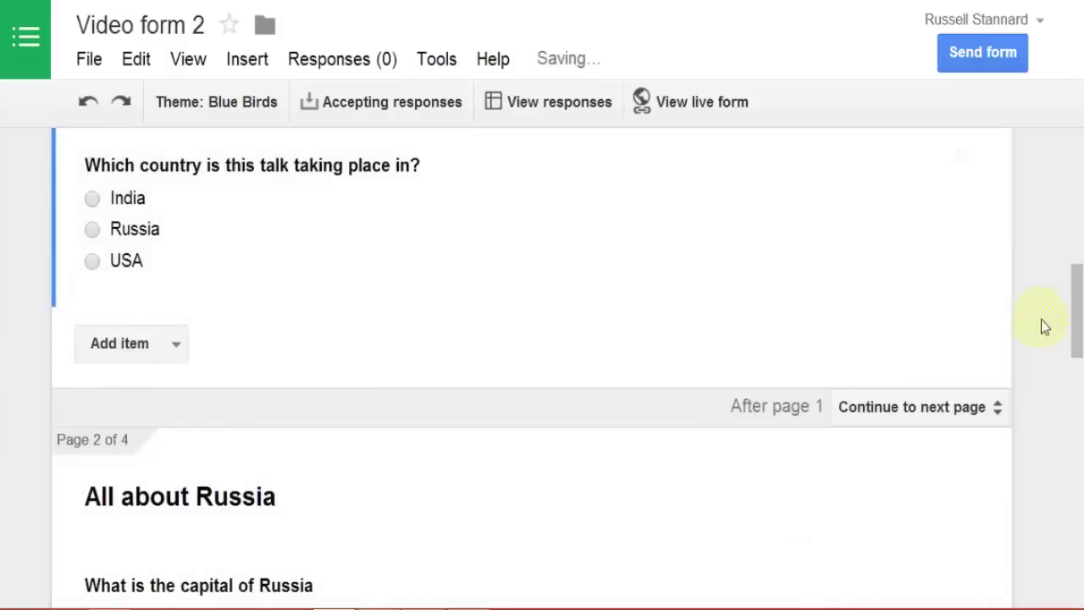
# - Examine the form's pages and its live version, including the country question and the page it continues to
pyautogui.moveTo(1077, 305); pyautogui.dragTo(1074, 491)
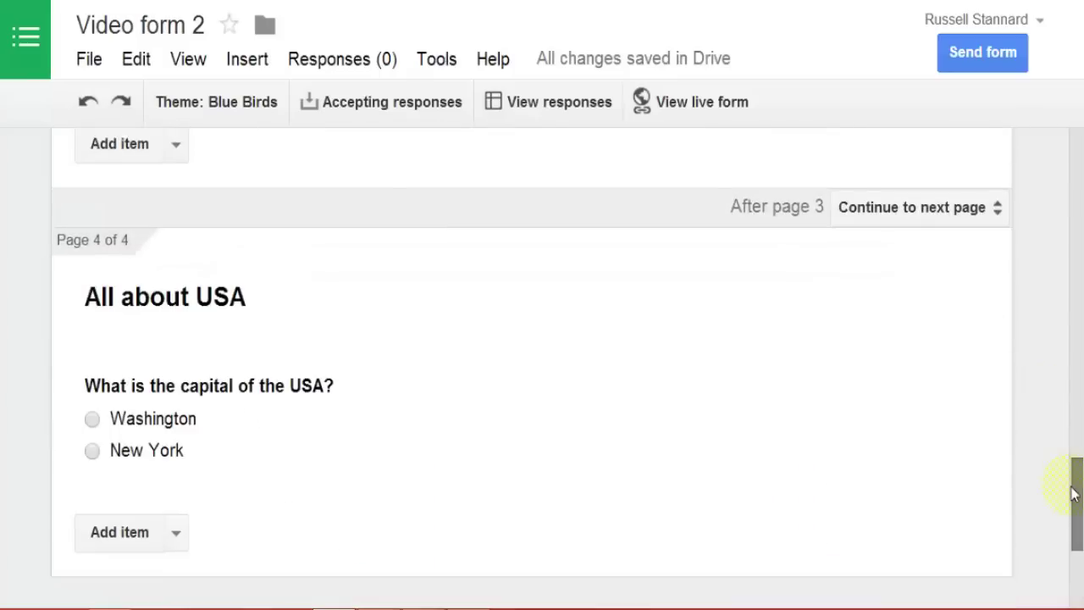
pyautogui.moveTo(1069, 497); pyautogui.dragTo(1076, 170)
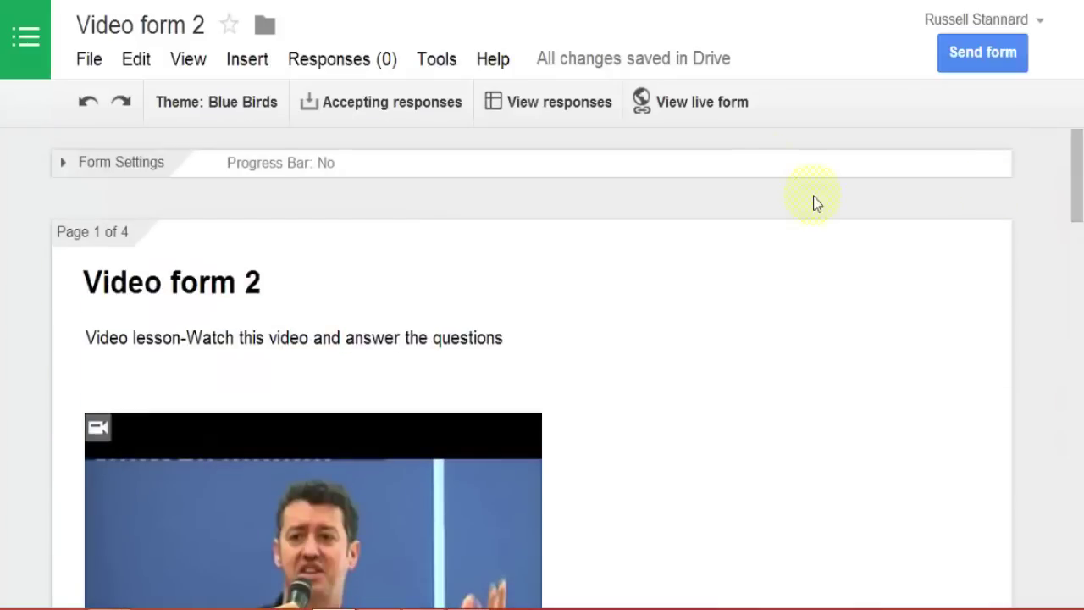
pyautogui.click(692, 105)
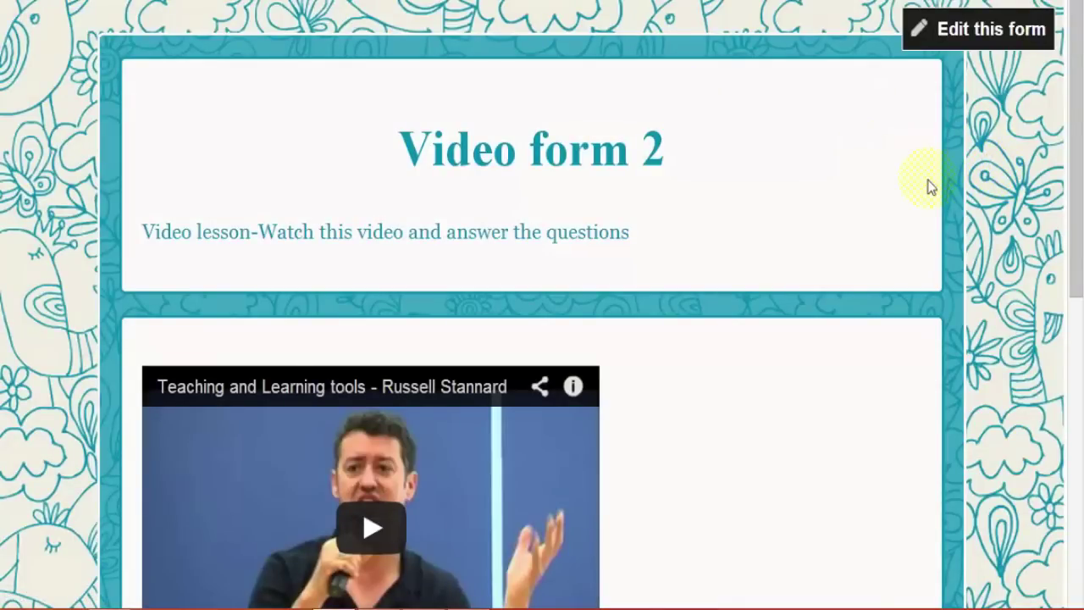
pyautogui.moveTo(1079, 170); pyautogui.dragTo(1072, 423)
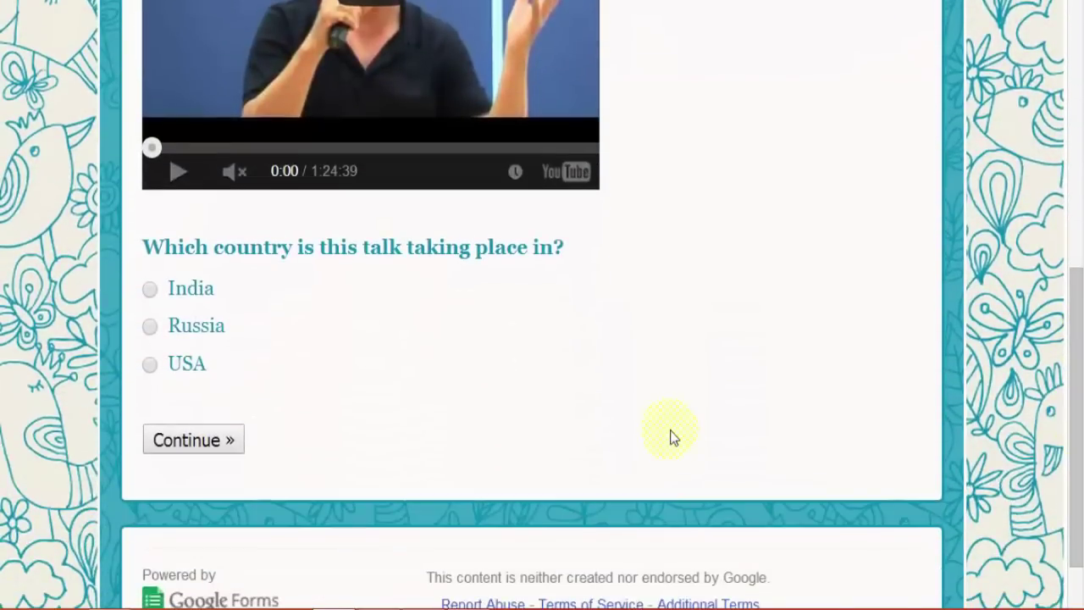
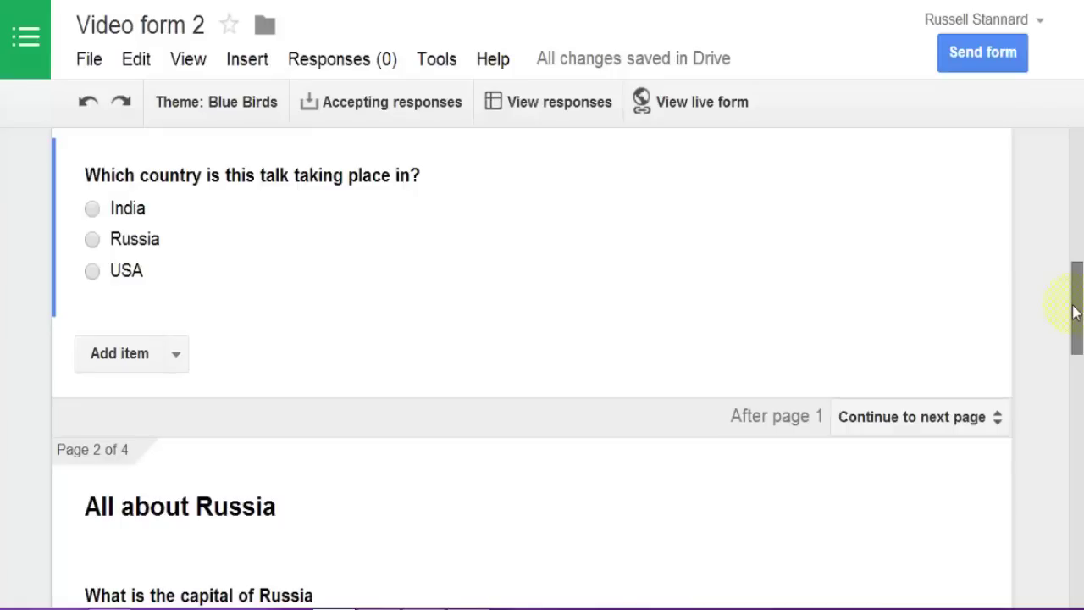
pyautogui.moveTo(1077, 309); pyautogui.dragTo(1079, 285)
pyautogui.moveTo(687, 303)
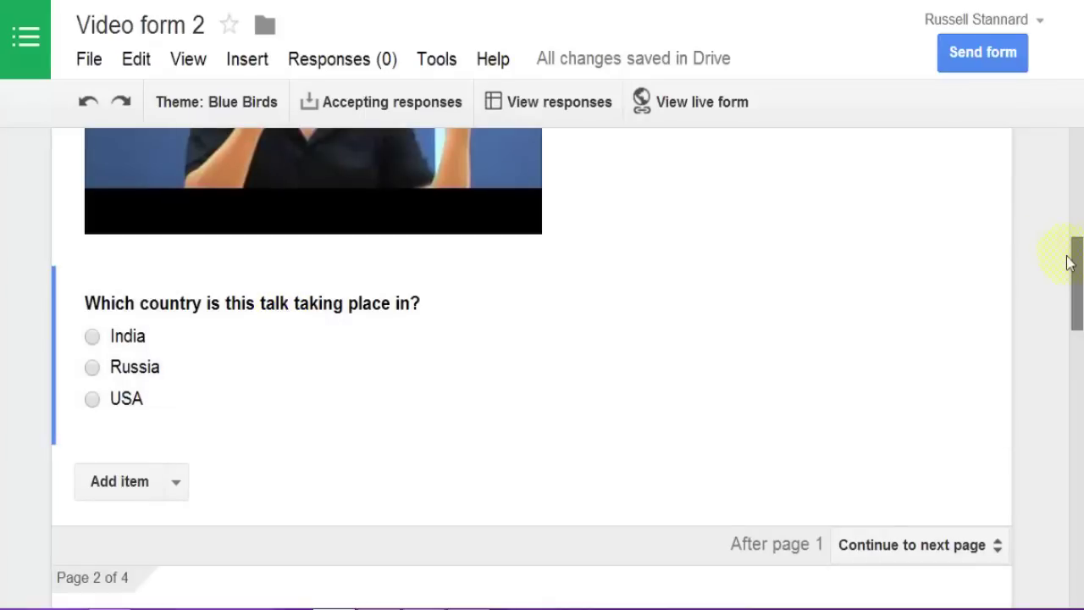
pyautogui.scroll(-4, 1071, 263)
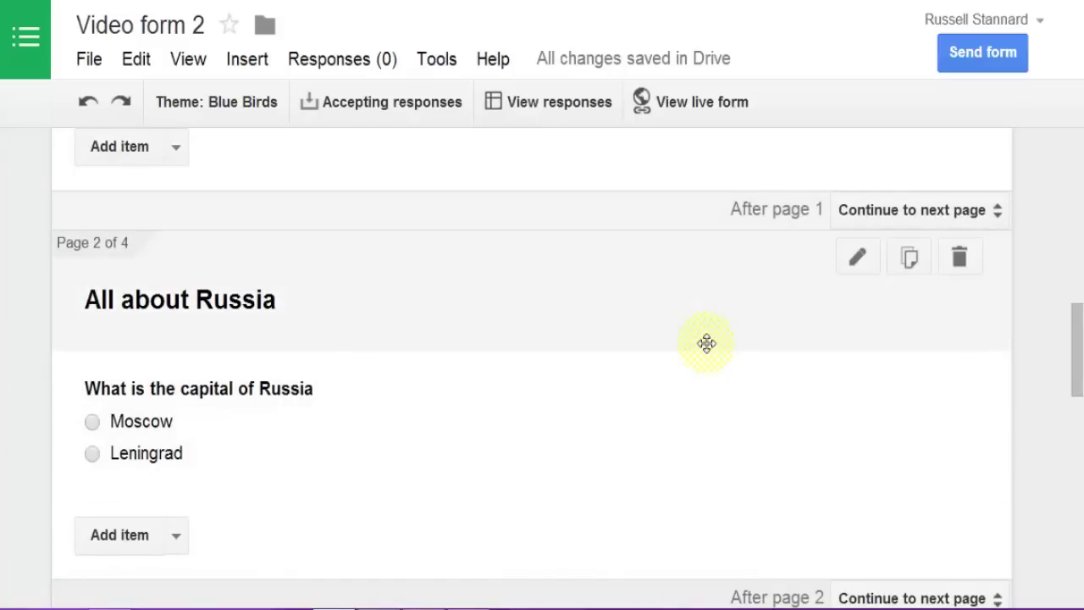
pyautogui.moveTo(1072, 370); pyautogui.dragTo(1080, 309)
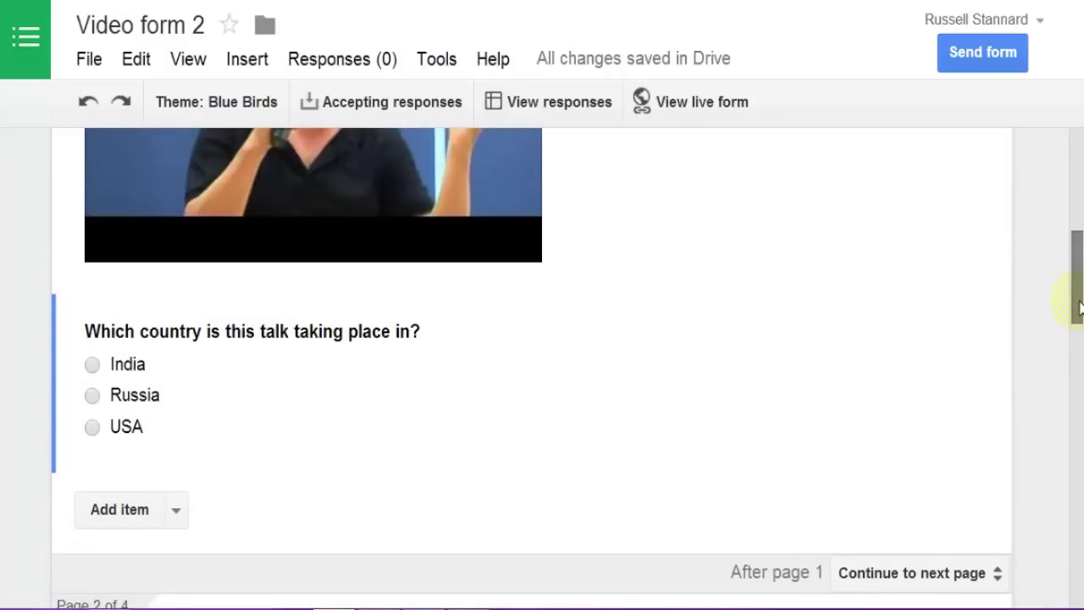
pyautogui.moveTo(1079, 303); pyautogui.dragTo(1080, 172)
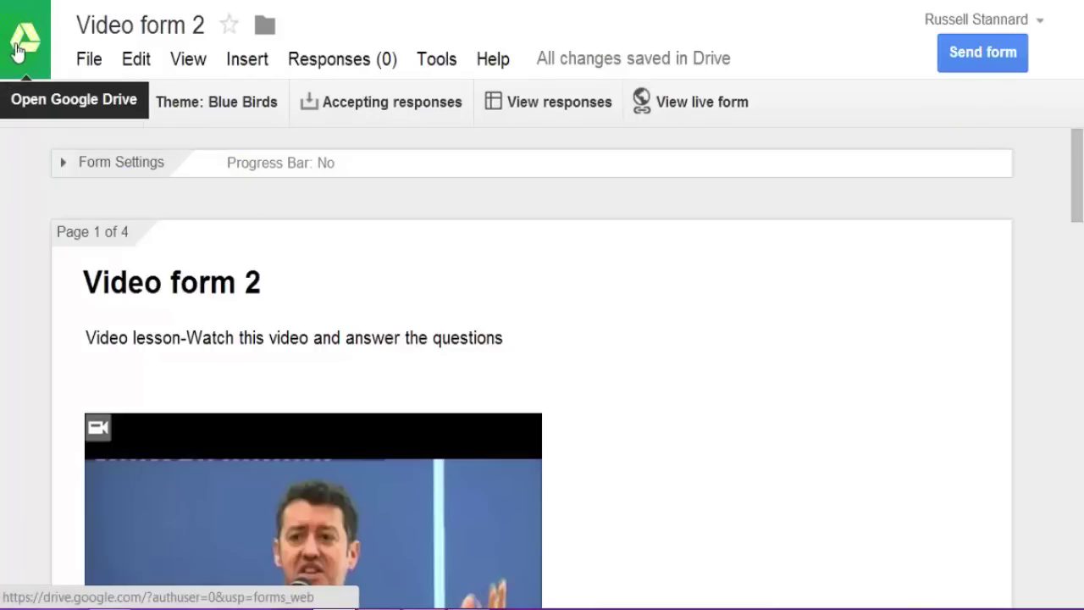
# - Move the Video form 2 form to the bin, return to Google Drive and create a new form
pyautogui.click(91, 56)
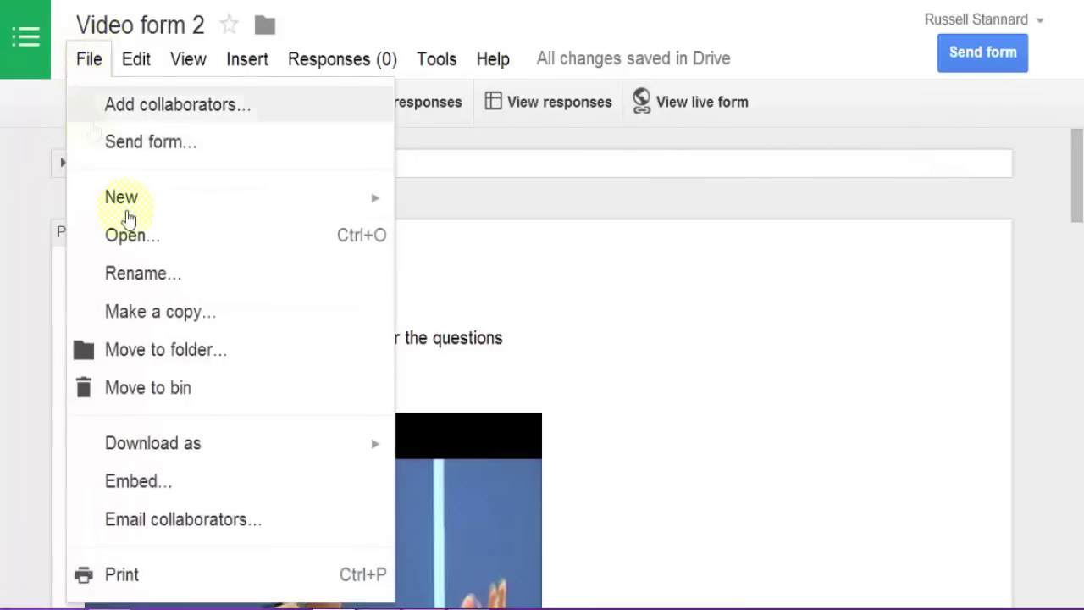
pyautogui.click(153, 386)
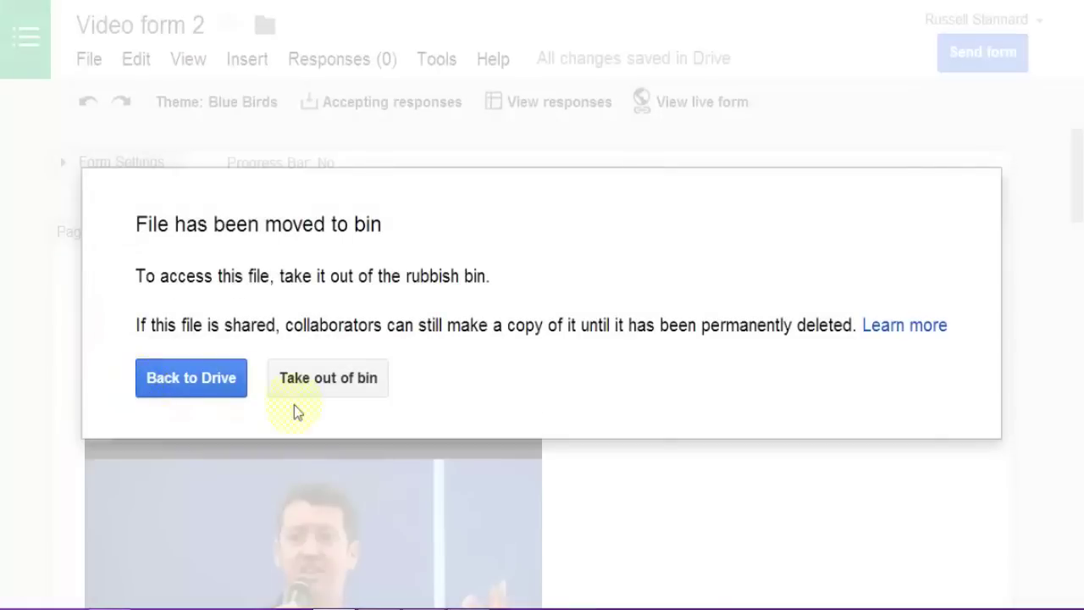
pyautogui.click(173, 378)
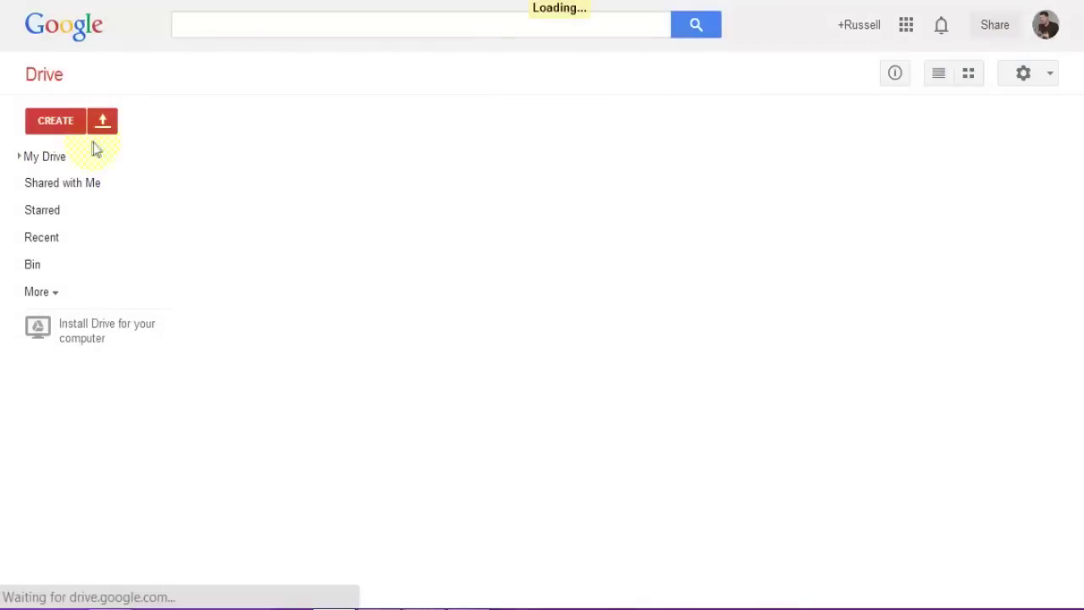
pyautogui.click(65, 122)
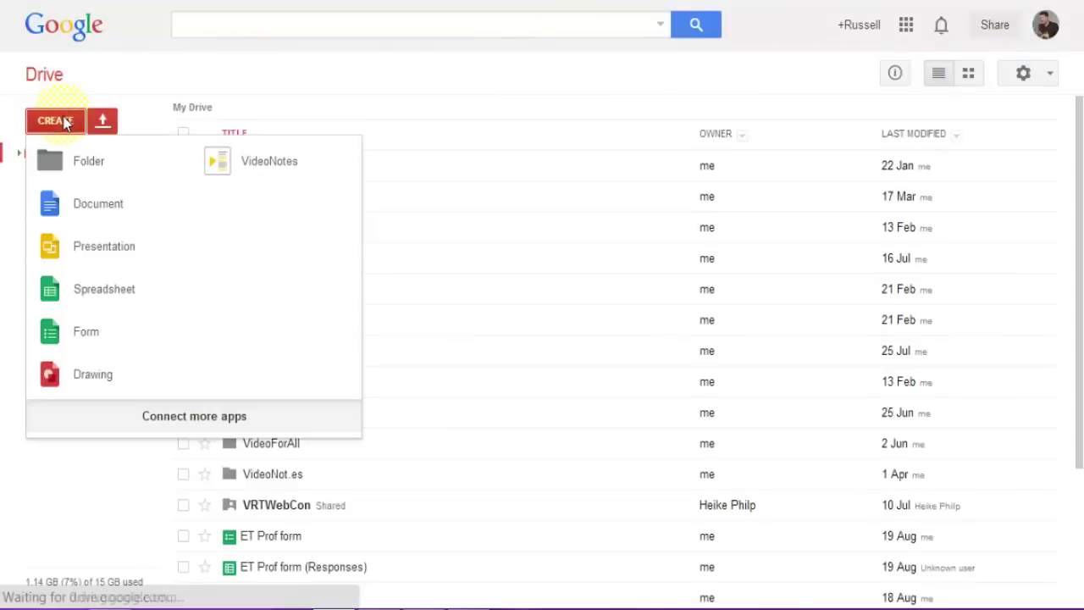
pyautogui.click(85, 338)
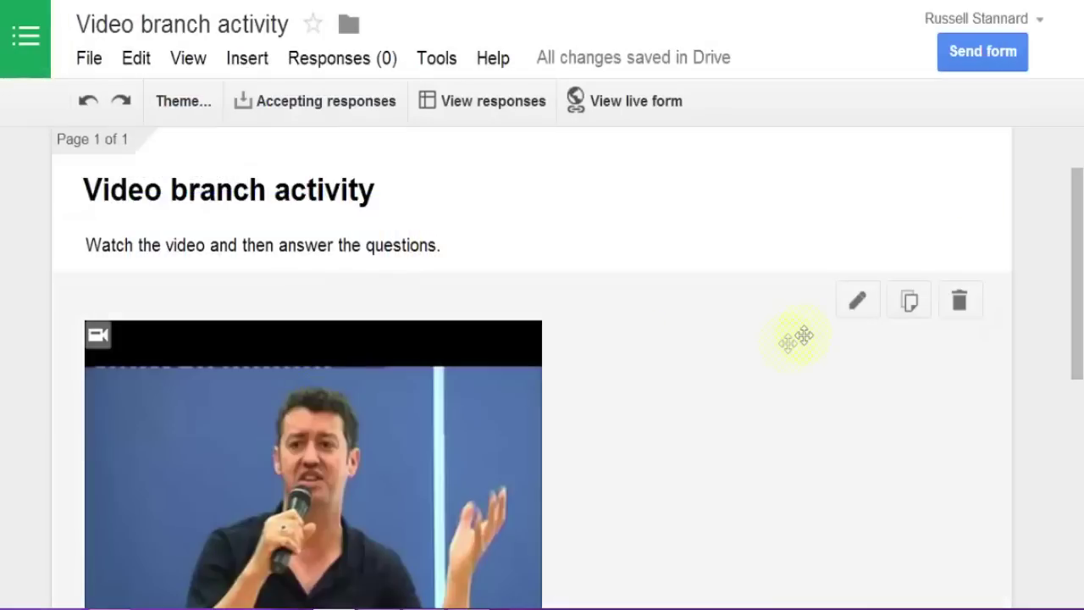
# - Add a multiple-choice question below the video with the title "What country was this presentation given in?"
pyautogui.scroll(-1, 1069, 227)
pyautogui.scroll(2, 1072, 220)
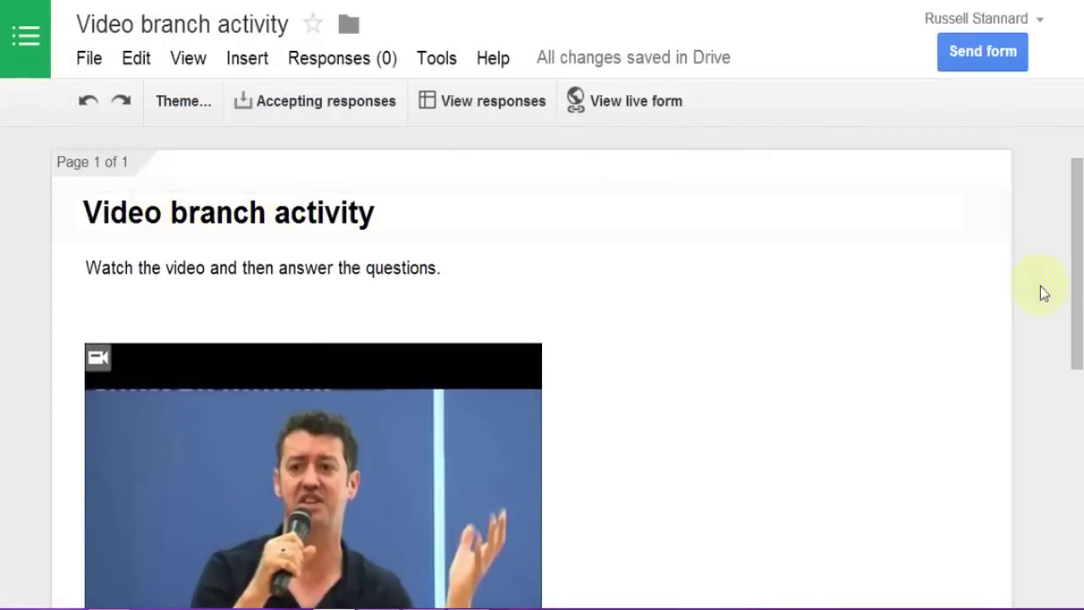
pyautogui.moveTo(1074, 254); pyautogui.dragTo(1069, 464)
pyautogui.click(174, 320)
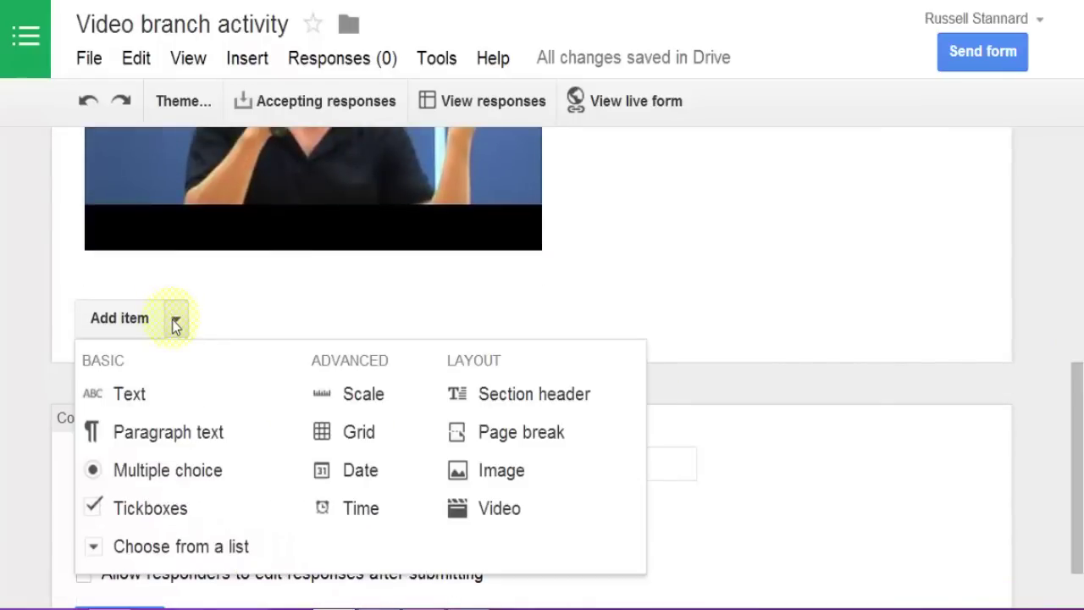
pyautogui.click(172, 468)
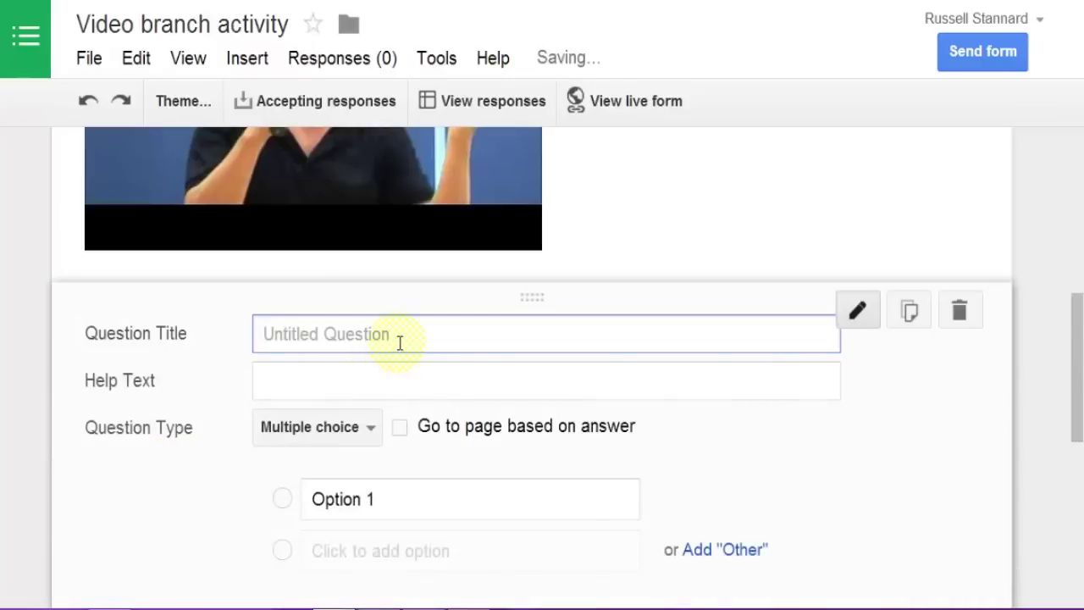
pyautogui.write('What cou')
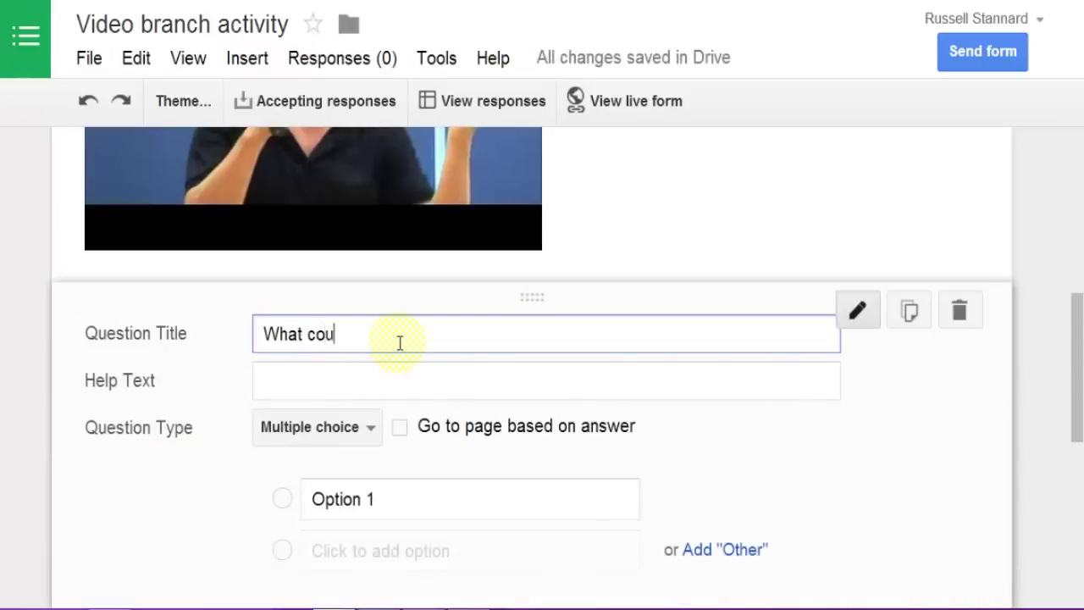
pyautogui.write('ntry was this p')
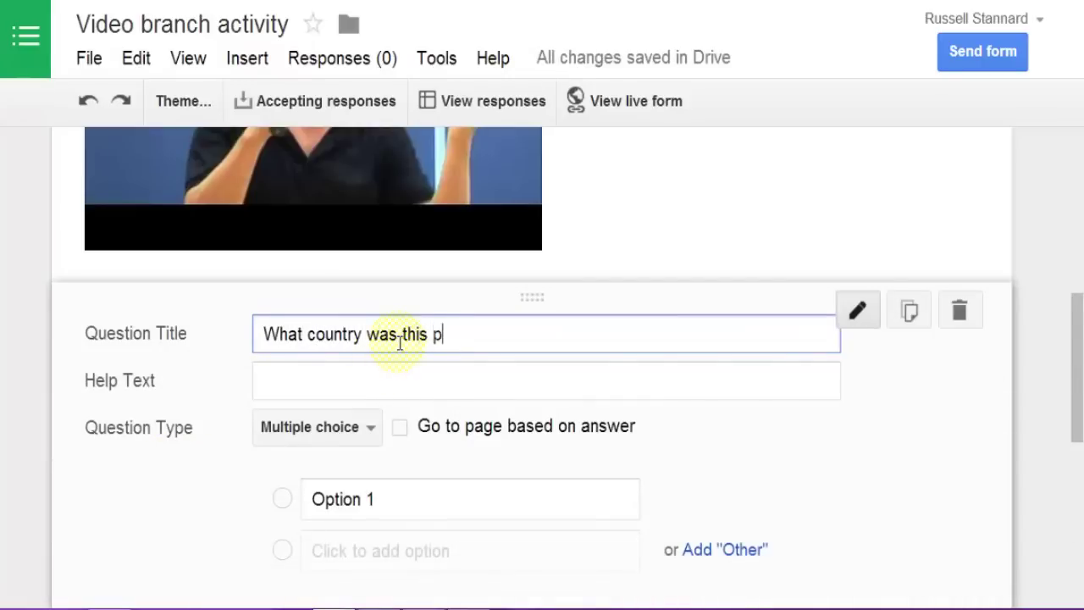
pyautogui.write('resentation g')
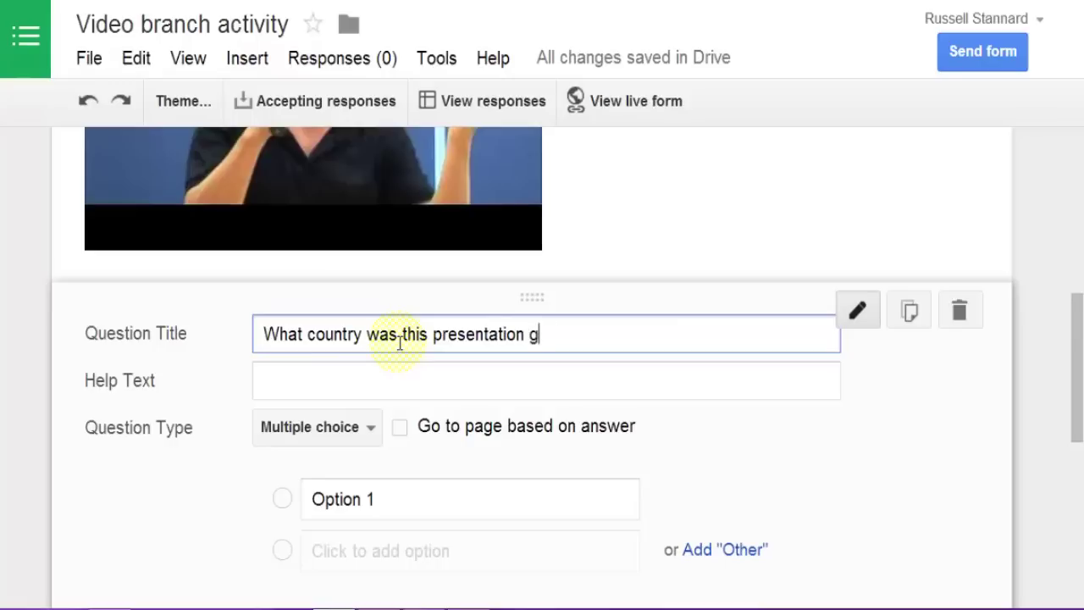
pyautogui.write('iven in?')
# - Give the country question three answer options: India, Russia and USA
pyautogui.click(390, 499)
pyautogui.write('India')
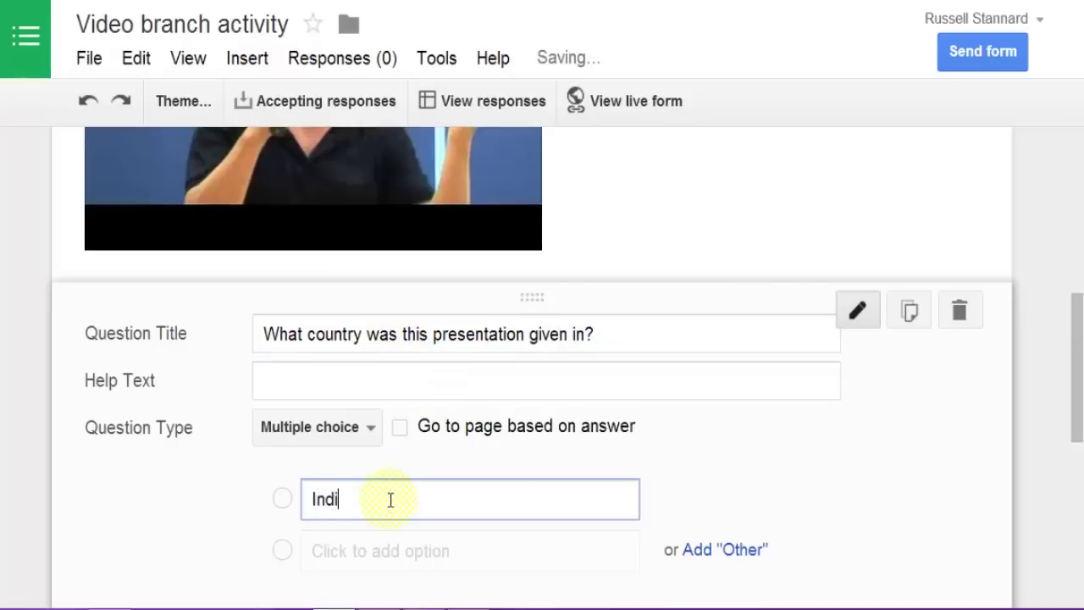
pyautogui.click(381, 550)
pyautogui.write('Tru')
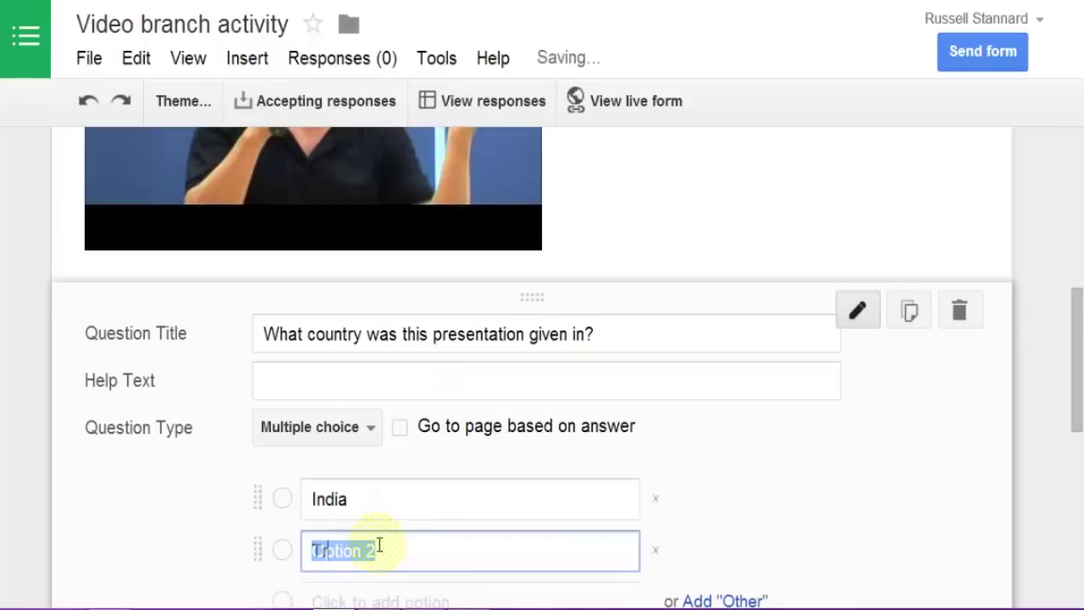
pyautogui.press('BackSpace')
pyautogui.press('BackSpace')
pyautogui.press('BackSpace')
pyautogui.write('Russia')
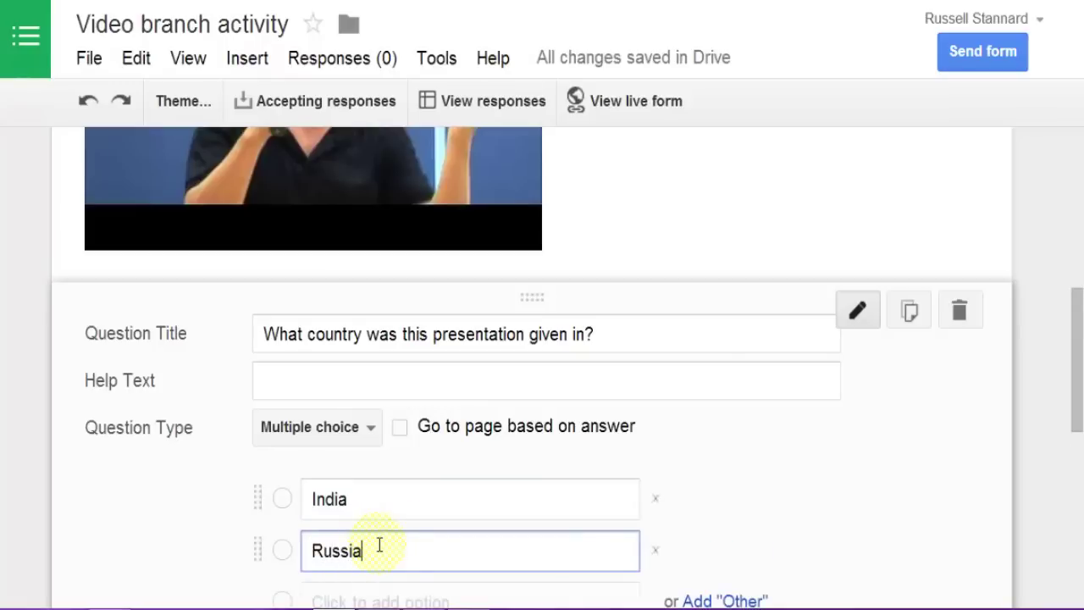
pyautogui.click(354, 600)
pyautogui.write('USA')
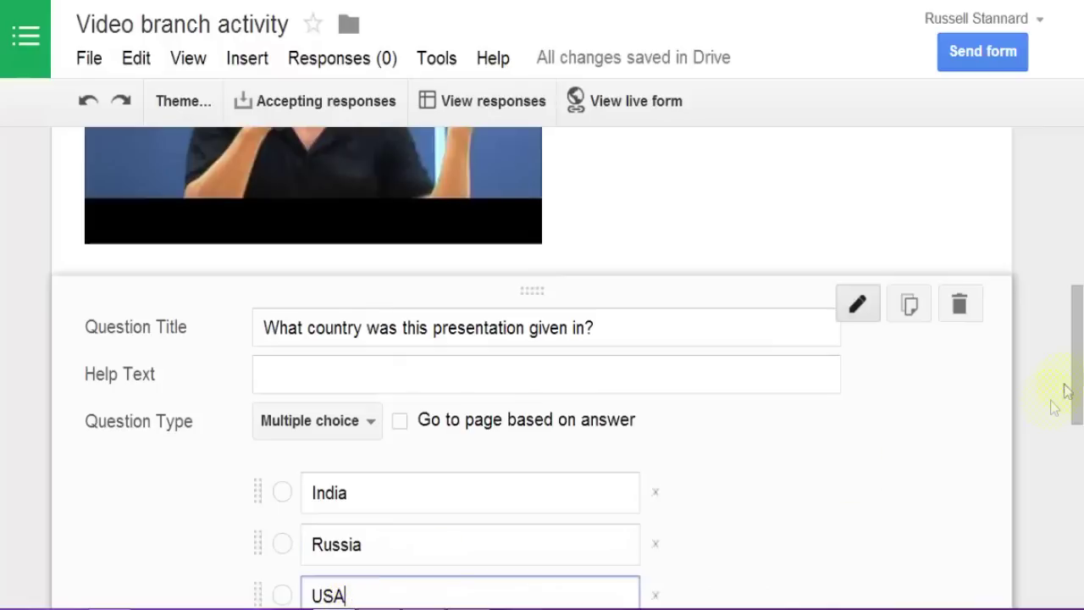
pyautogui.moveTo(1072, 358); pyautogui.dragTo(1072, 381)
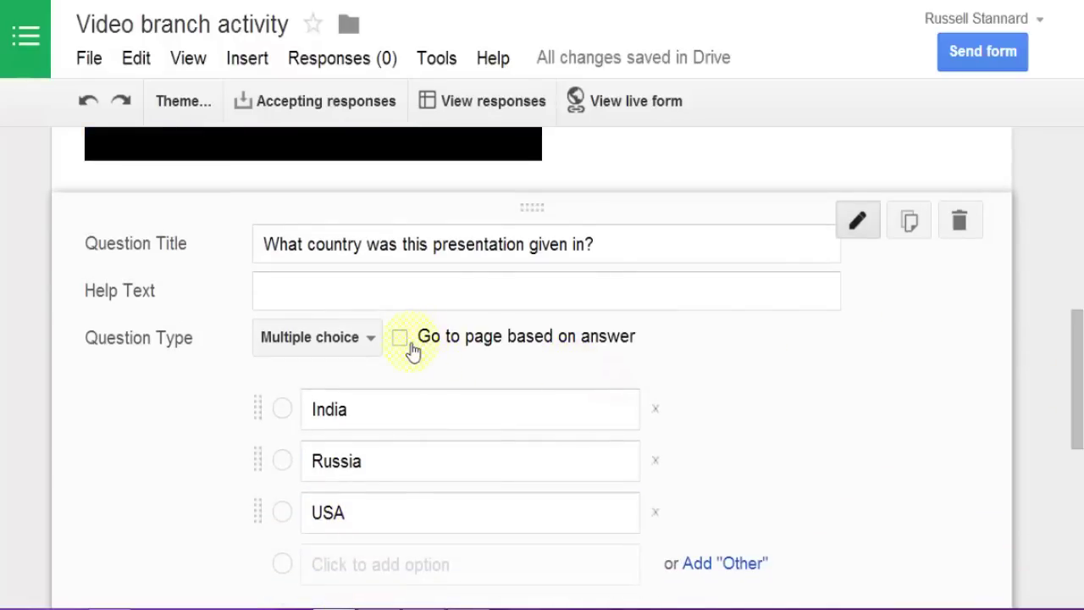
pyautogui.click(401, 339)
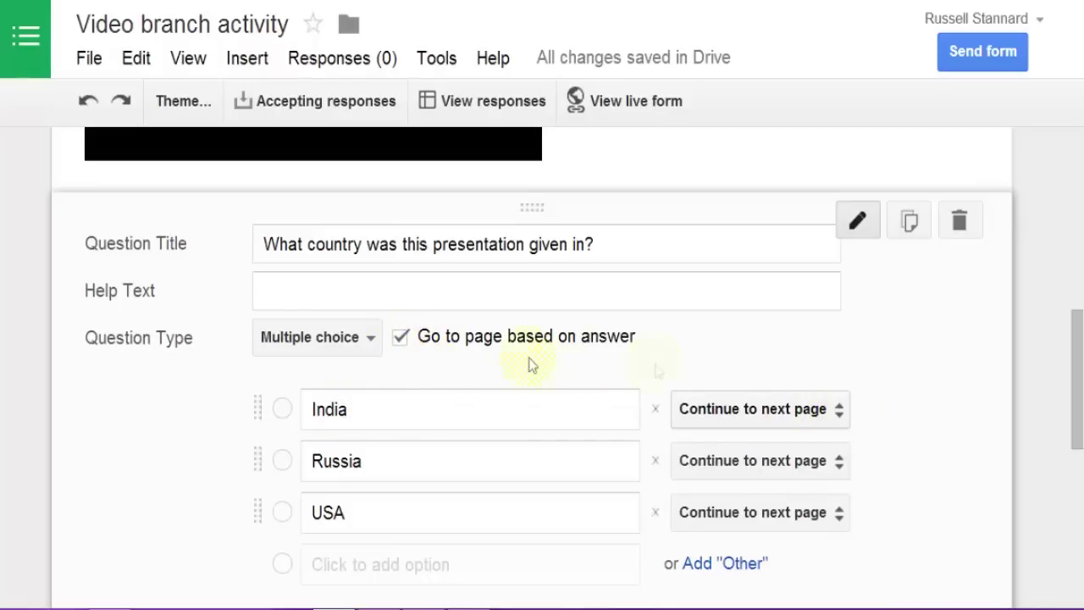
pyautogui.click(836, 410)
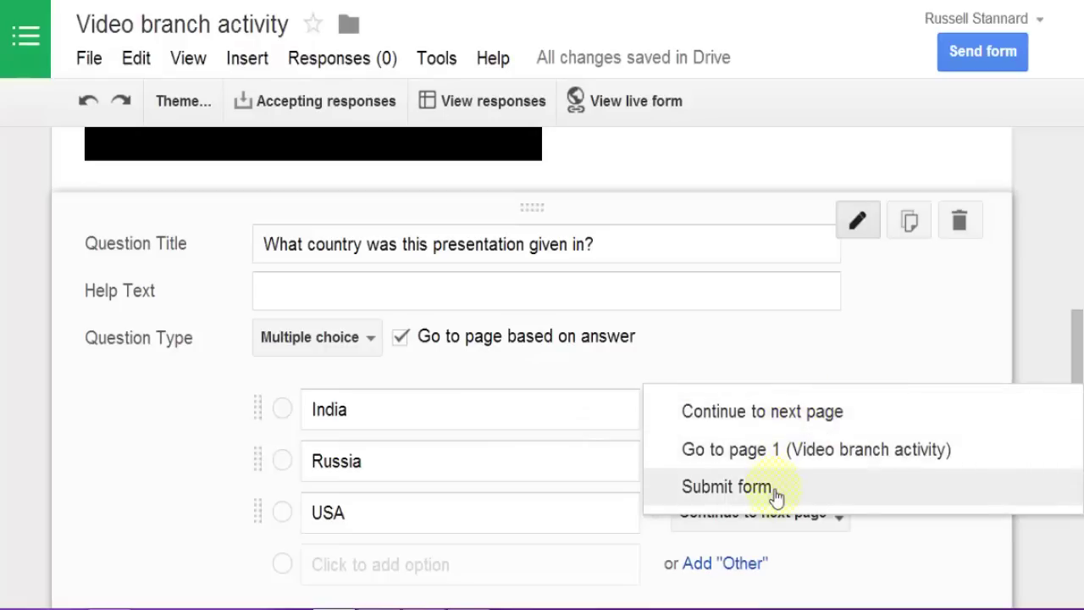
pyautogui.click(770, 348)
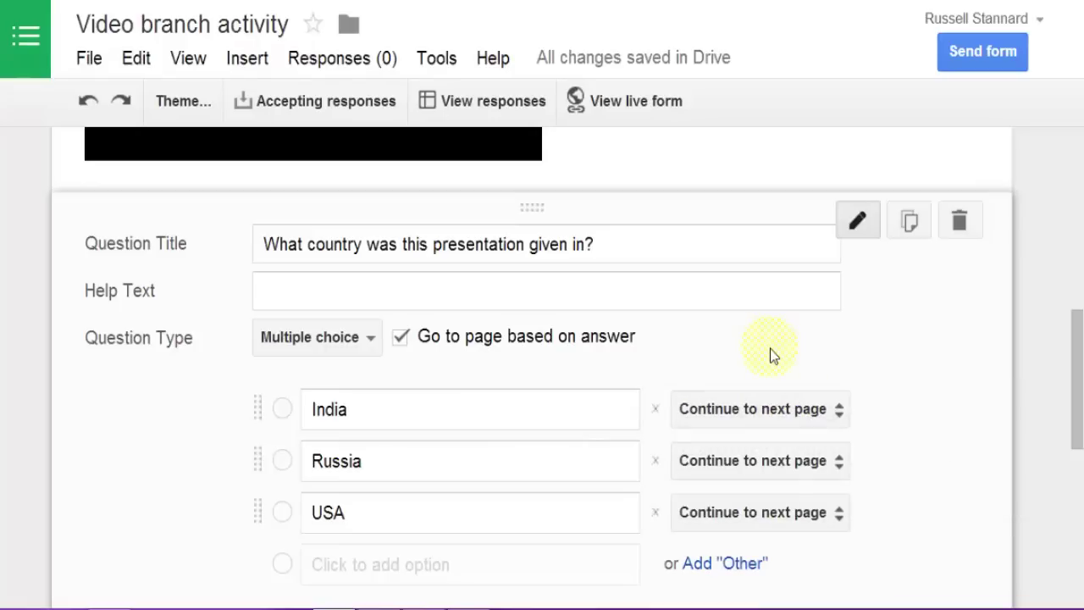
pyautogui.click(405, 339)
# - Add a page break after the country question, titled "India" with the description "Answer the question"
pyautogui.moveTo(1072, 348); pyautogui.dragTo(1079, 415)
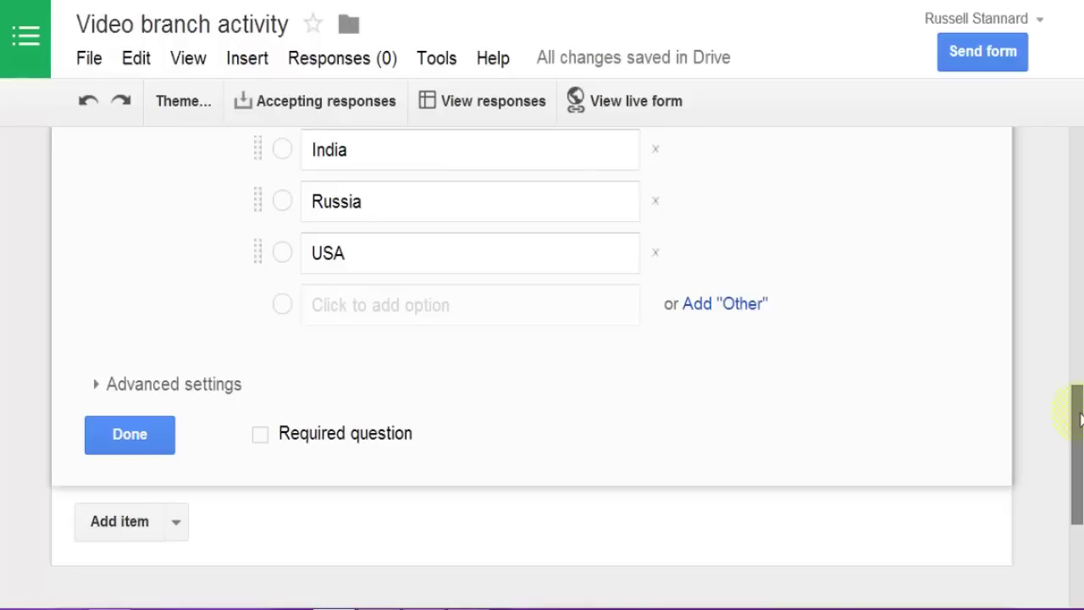
pyautogui.moveTo(1080, 415); pyautogui.dragTo(1068, 443)
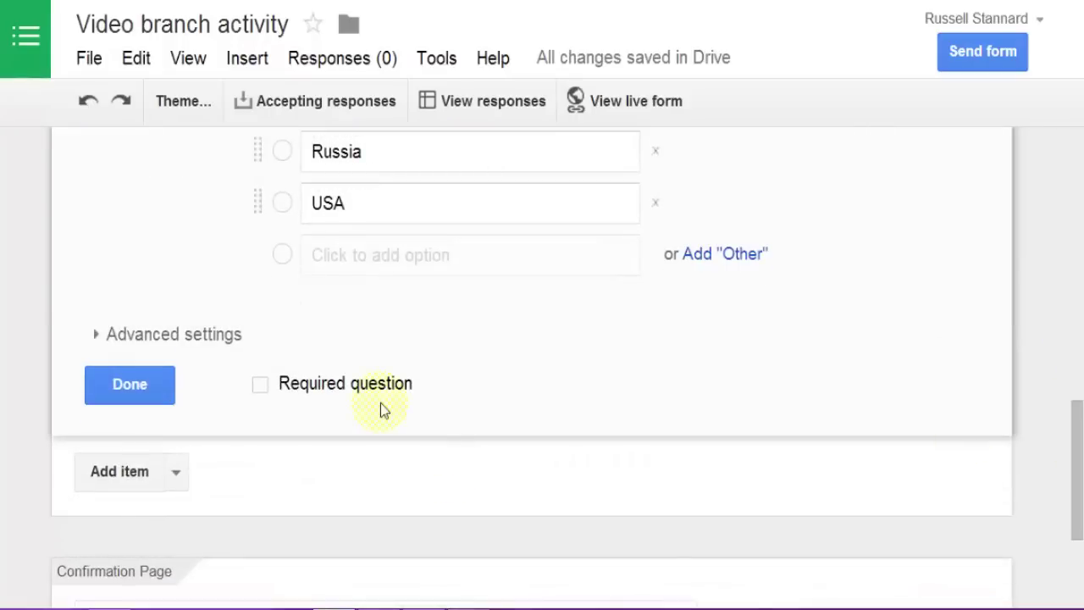
pyautogui.click(174, 472)
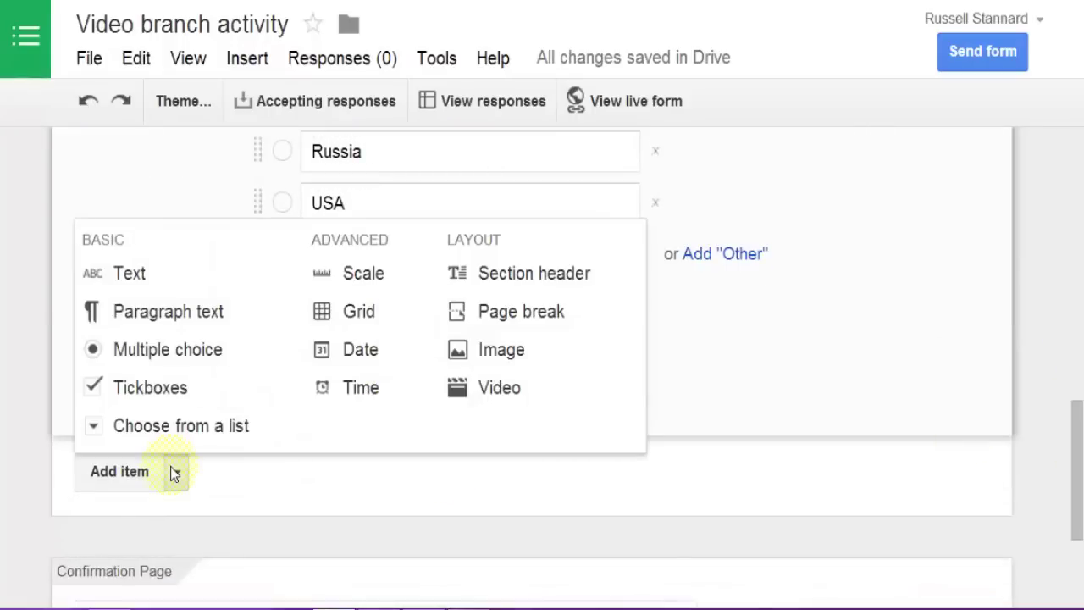
pyautogui.click(525, 312)
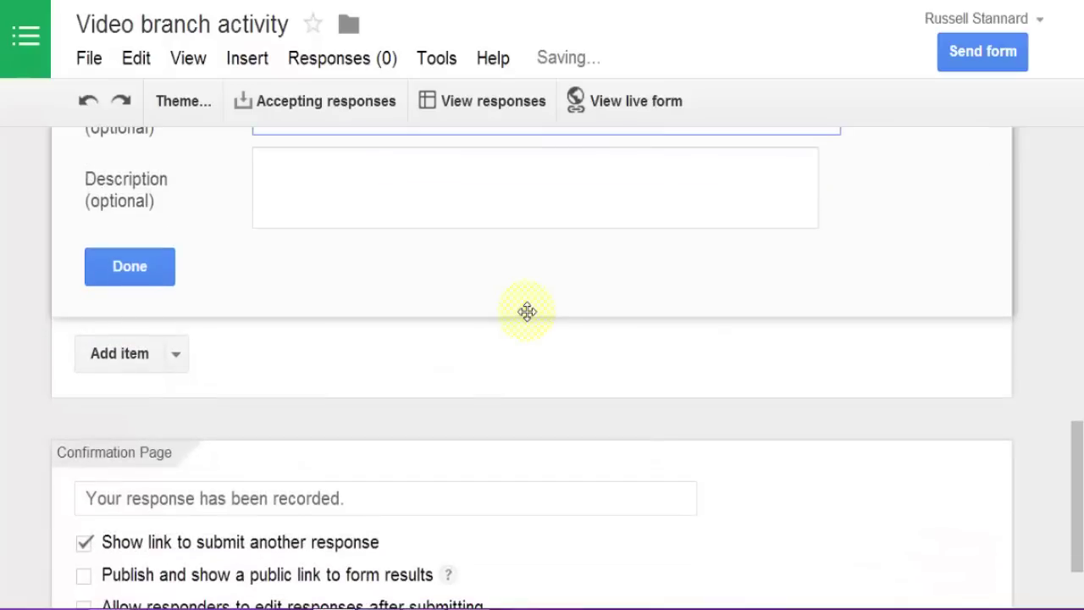
pyautogui.moveTo(1077, 472); pyautogui.dragTo(1065, 432)
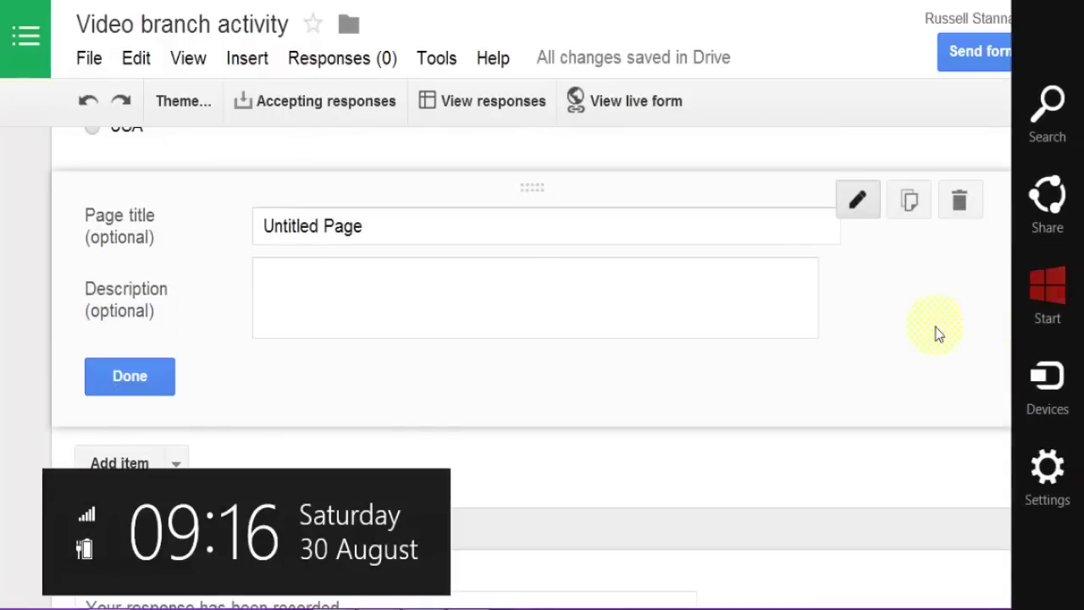
pyautogui.click(415, 230)
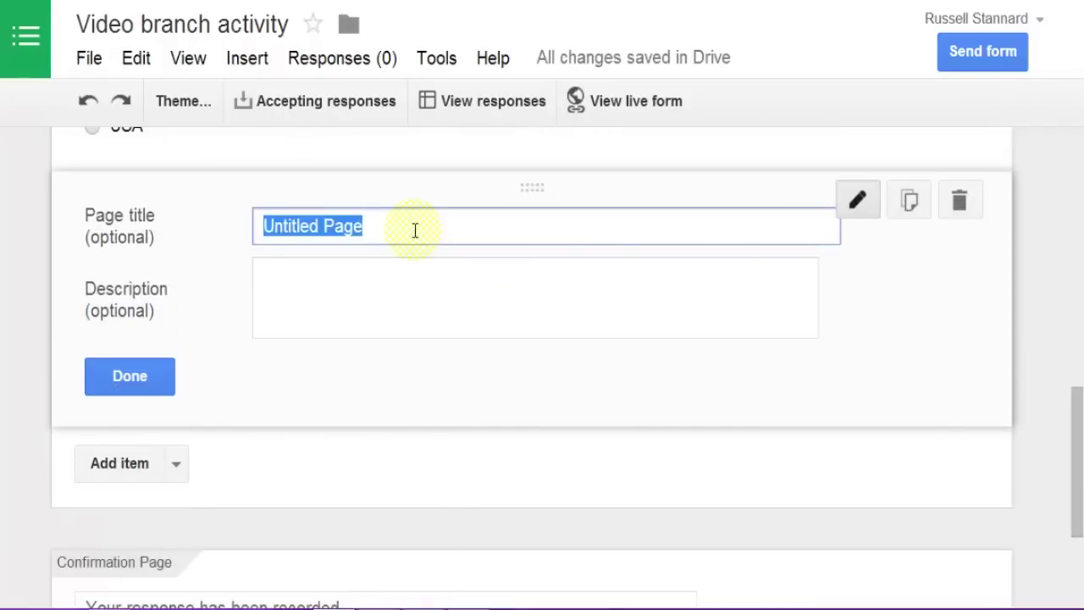
pyautogui.write('India')
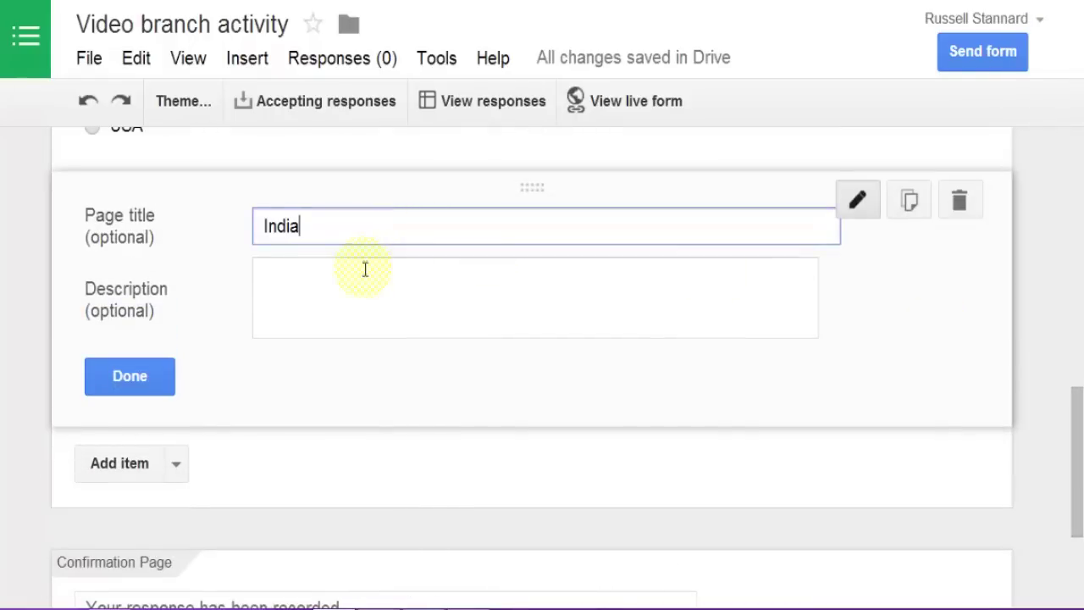
pyautogui.click(360, 274)
pyautogui.write('Answer the question')
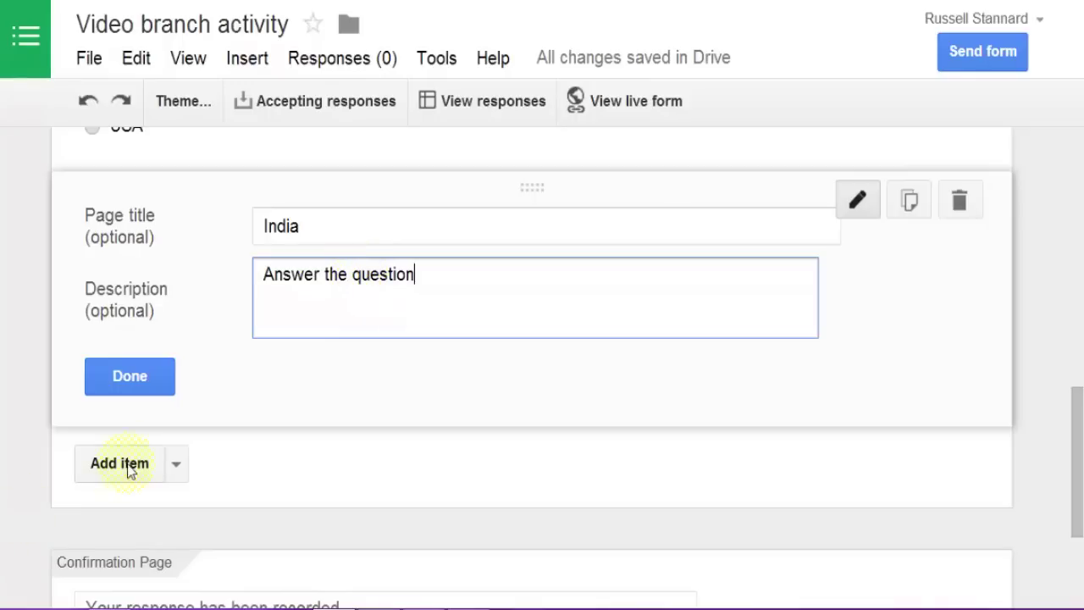
# - Add the multiple-choice question "What is the capital of India" to the India page with the options Delhi and Mumbai
pyautogui.click(176, 466)
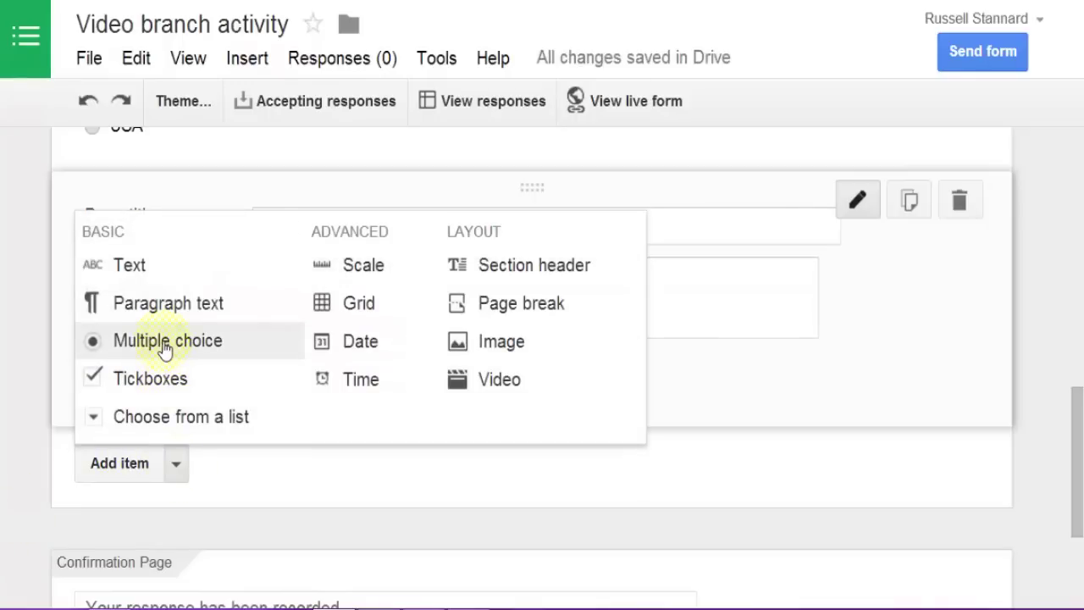
pyautogui.click(165, 347)
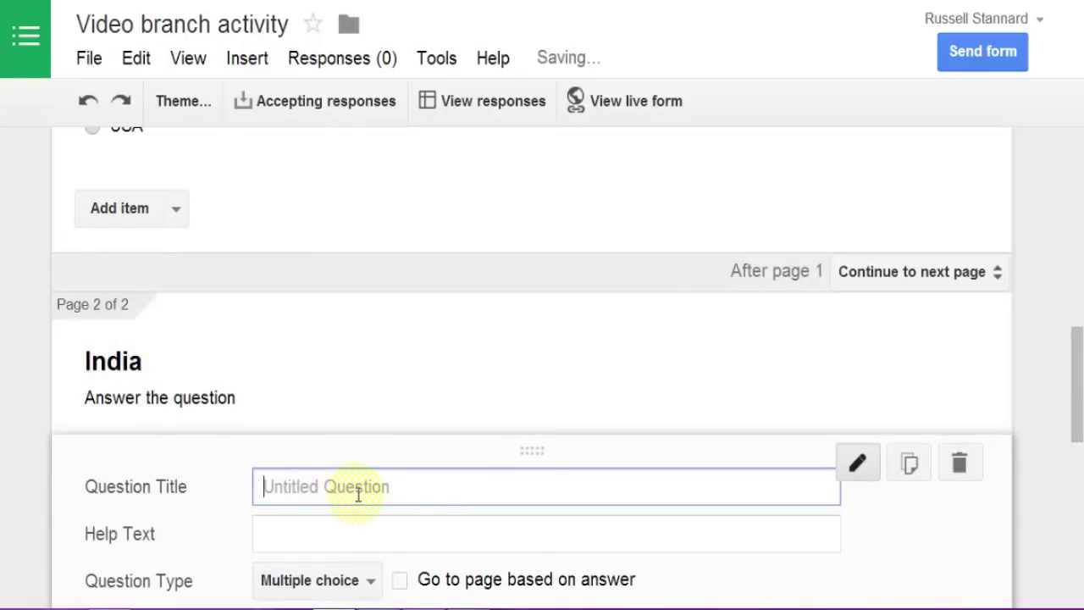
pyautogui.write('What is the capital of India')
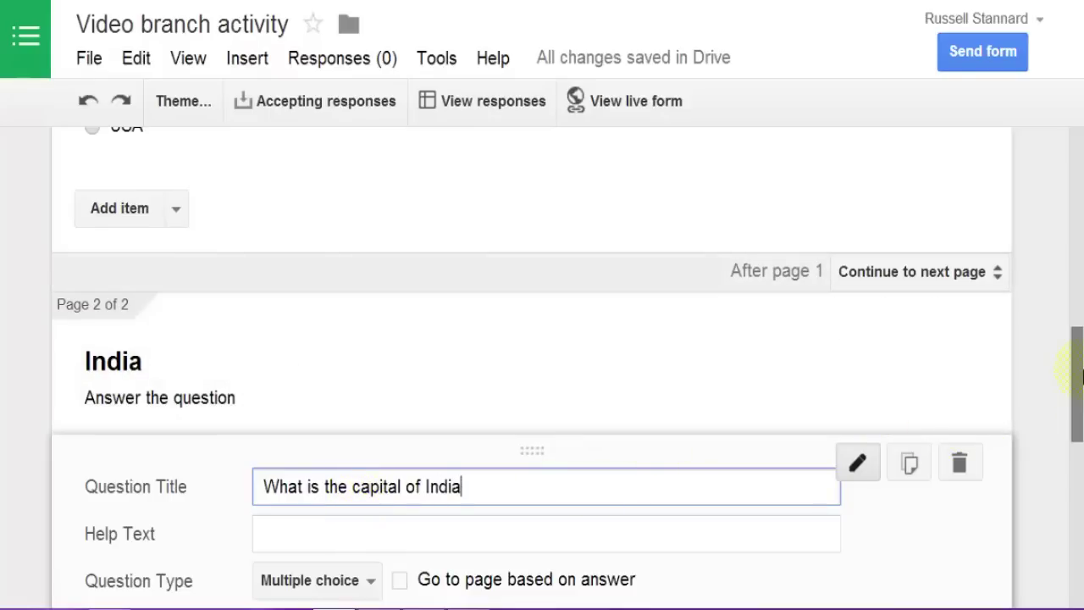
pyautogui.scroll(-3, 1079, 377)
pyautogui.click(432, 358)
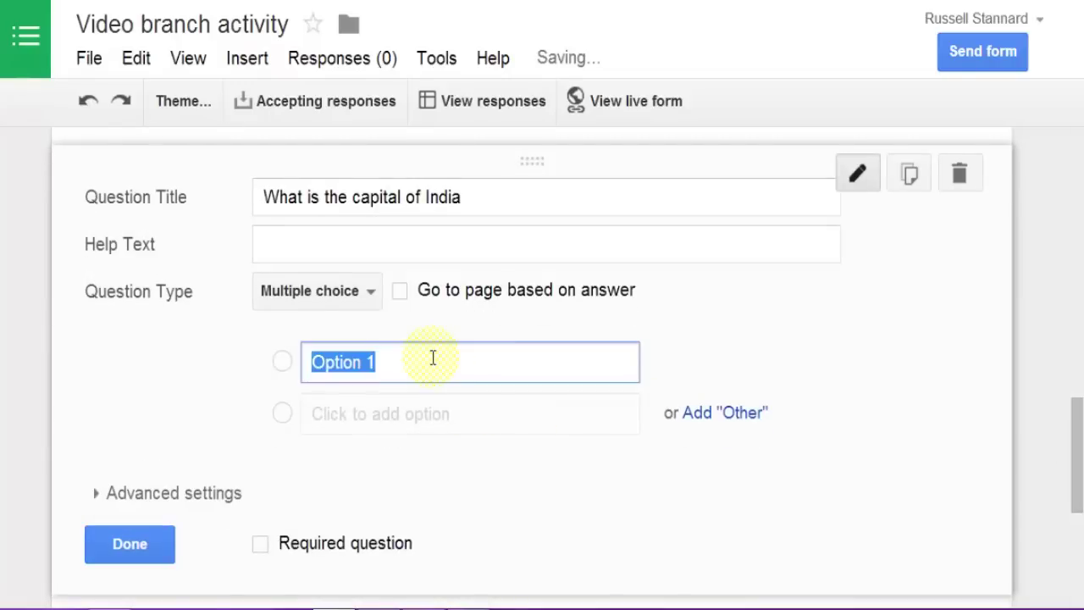
pyautogui.write('Deh')
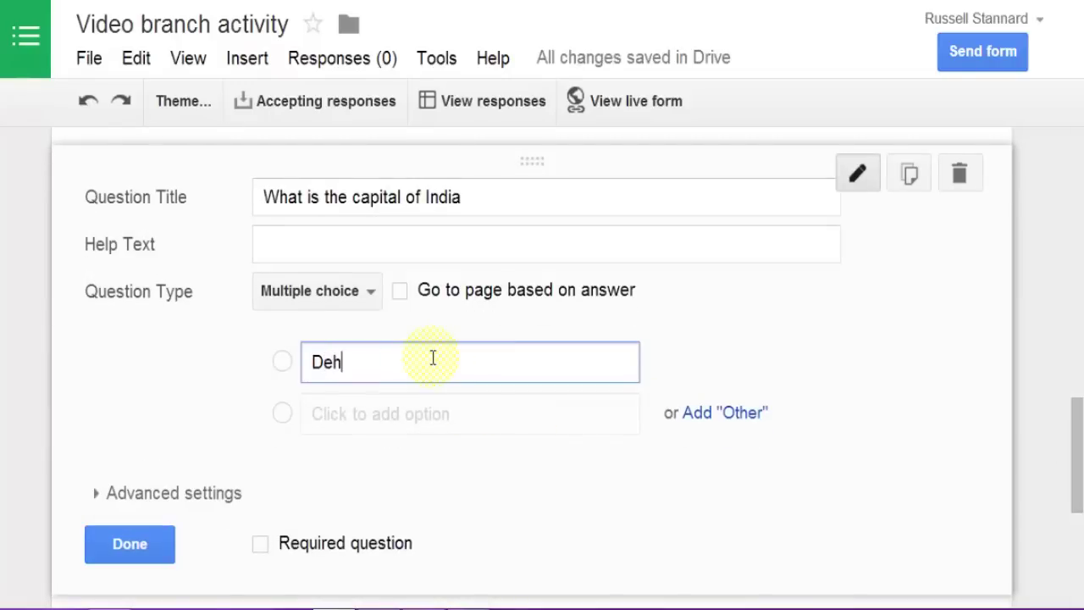
pyautogui.write('hi')
pyautogui.click(358, 414)
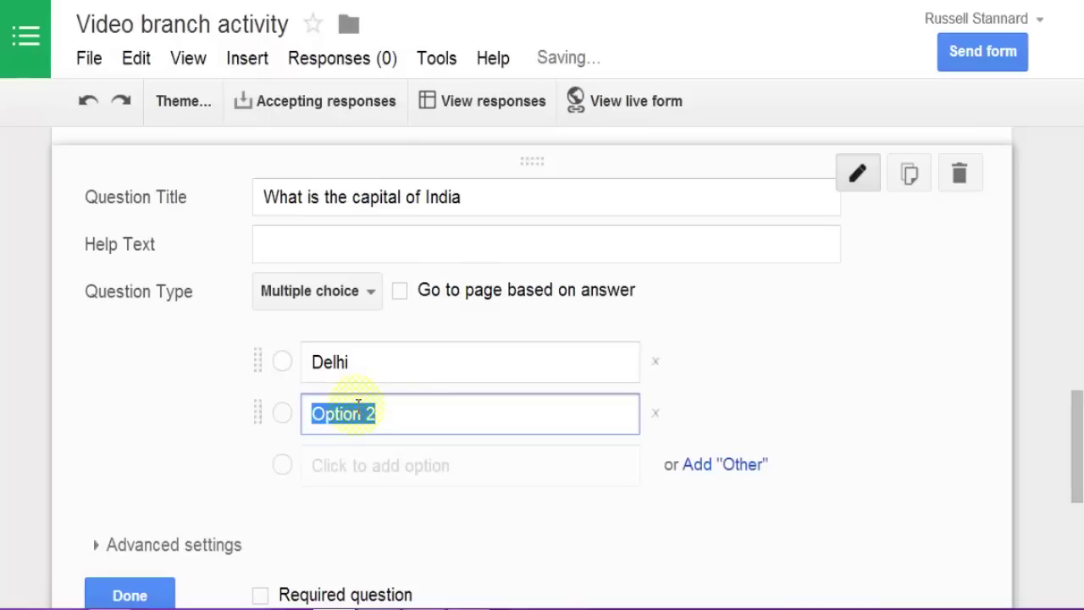
pyautogui.write('Mumbai')
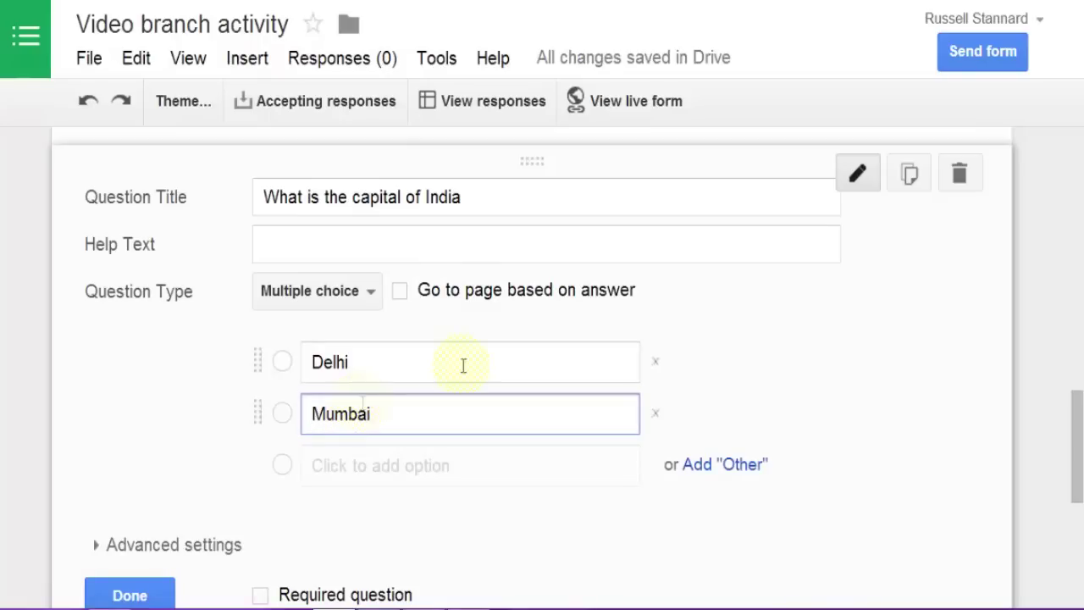
pyautogui.click(130, 595)
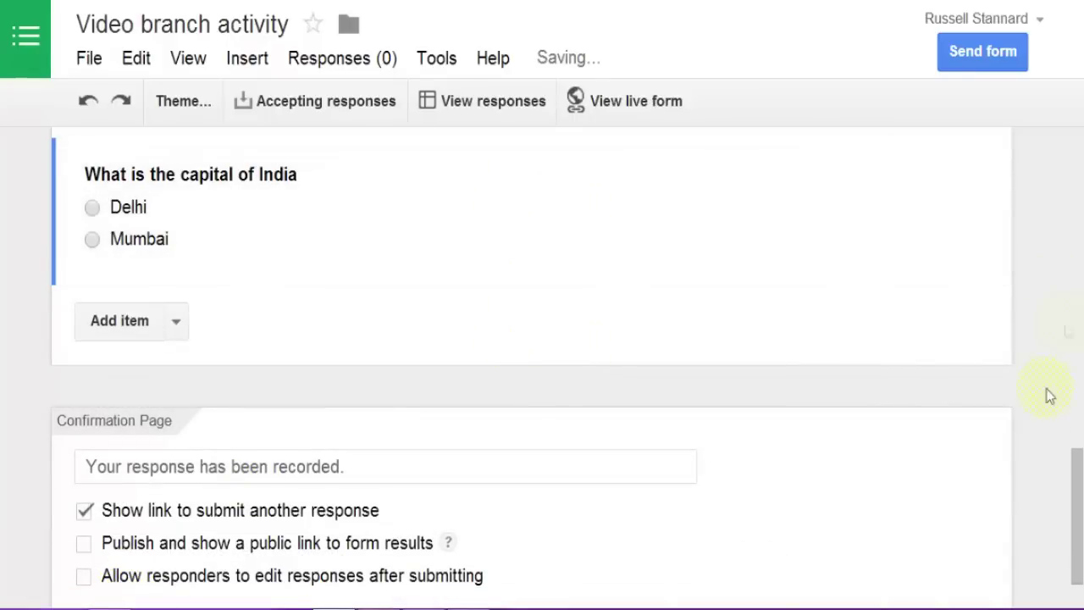
# - Insert a page break directly below the country question, titled "USA" with the description "This is all about the USA"
pyautogui.moveTo(1075, 465); pyautogui.dragTo(1076, 339)
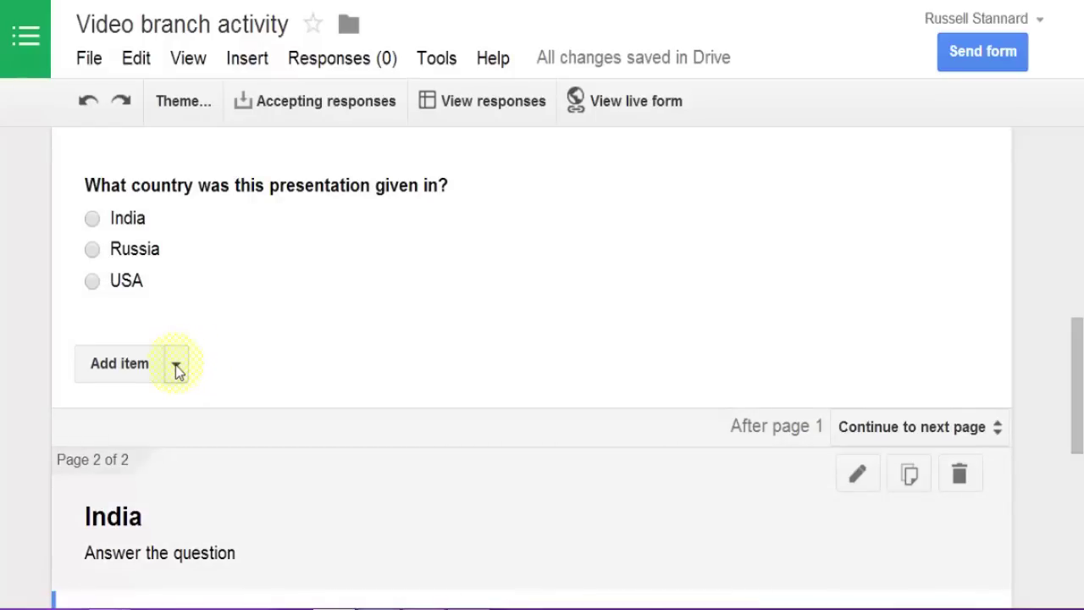
pyautogui.click(175, 365)
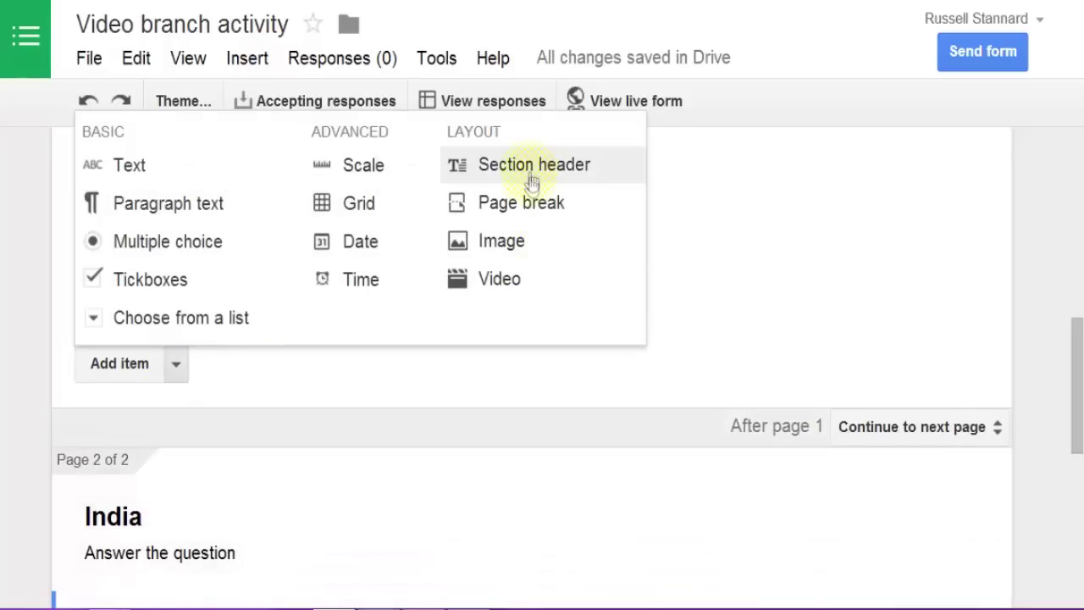
pyautogui.click(530, 203)
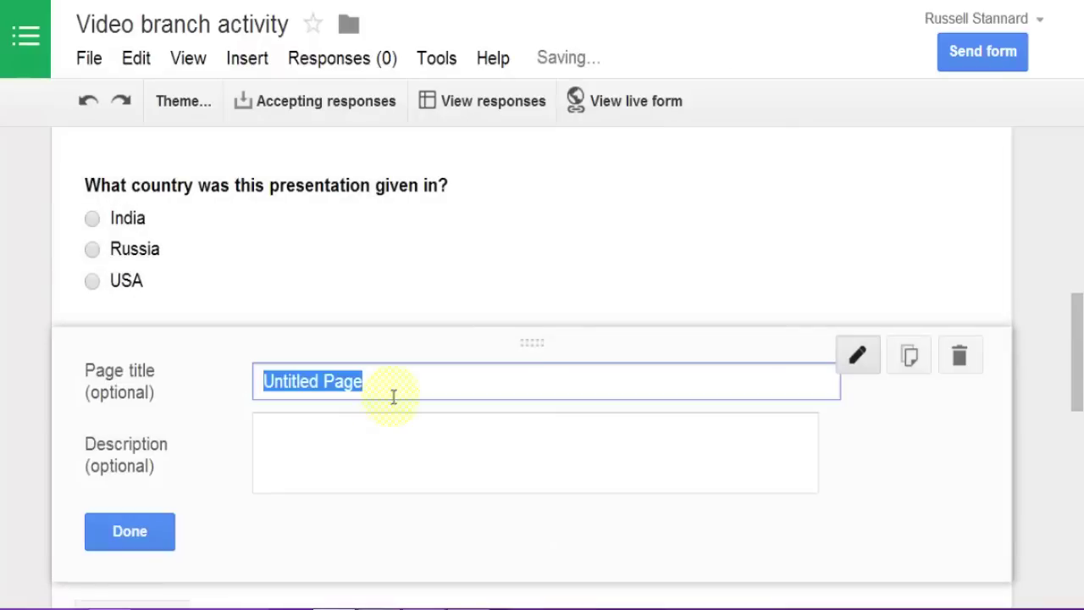
pyautogui.press('BackSpace')
pyautogui.write('USA')
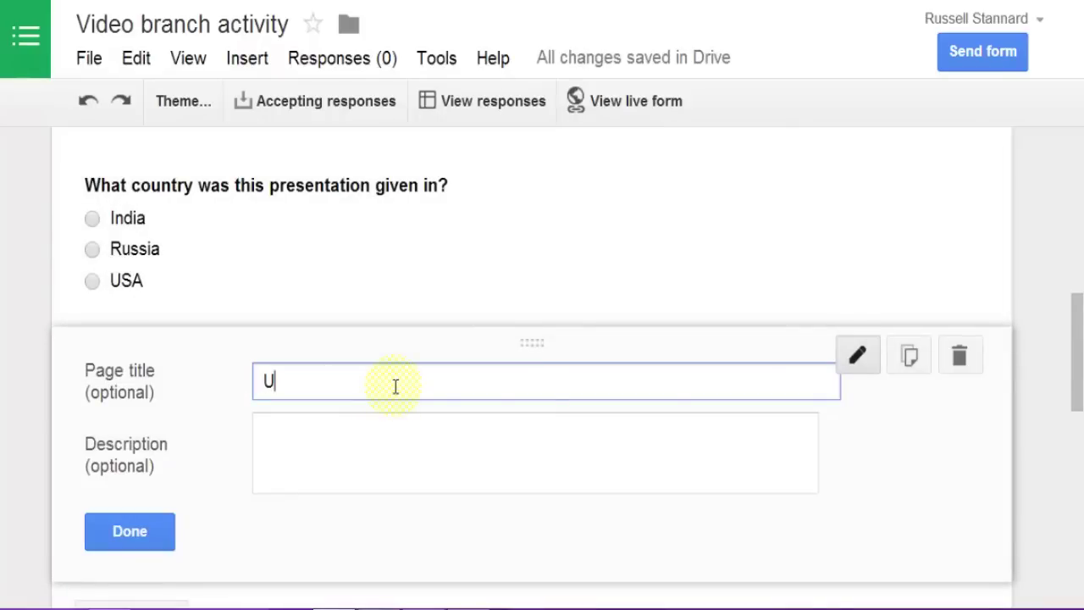
pyautogui.click(373, 438)
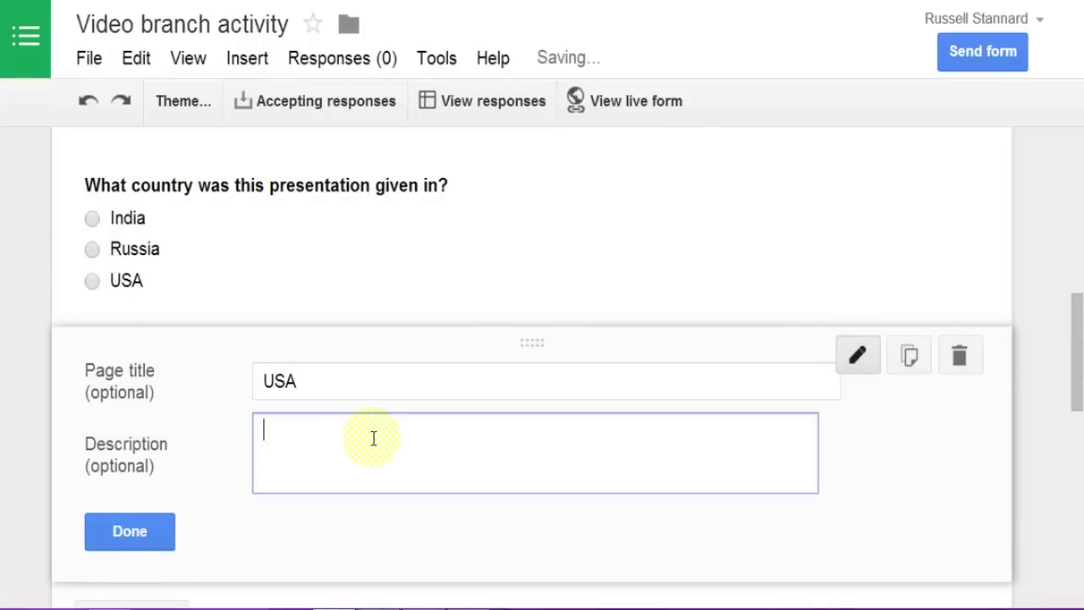
pyautogui.write('This is ab')
pyautogui.press('BackSpace')
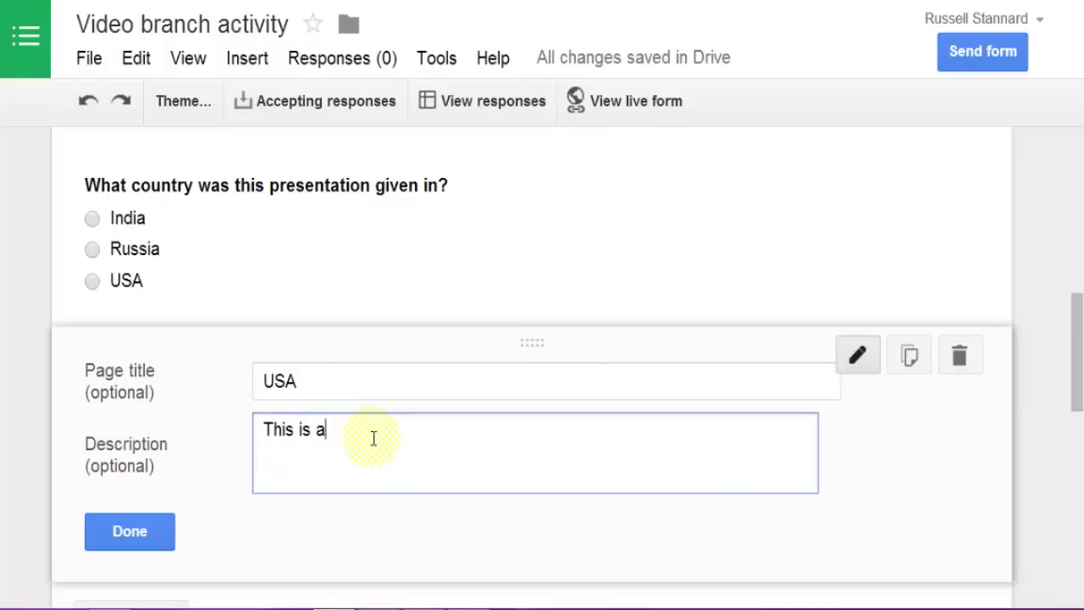
pyautogui.write('ll about the USA')
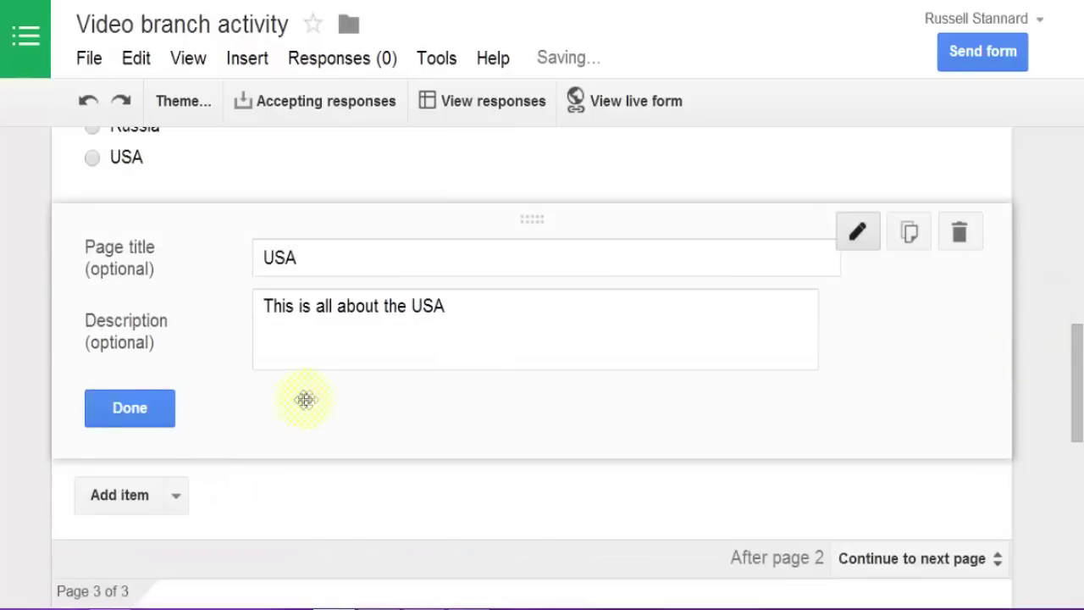
# - Add a multiple-choice question to the USA page with the title "What is the capital of the USA"
pyautogui.click(178, 498)
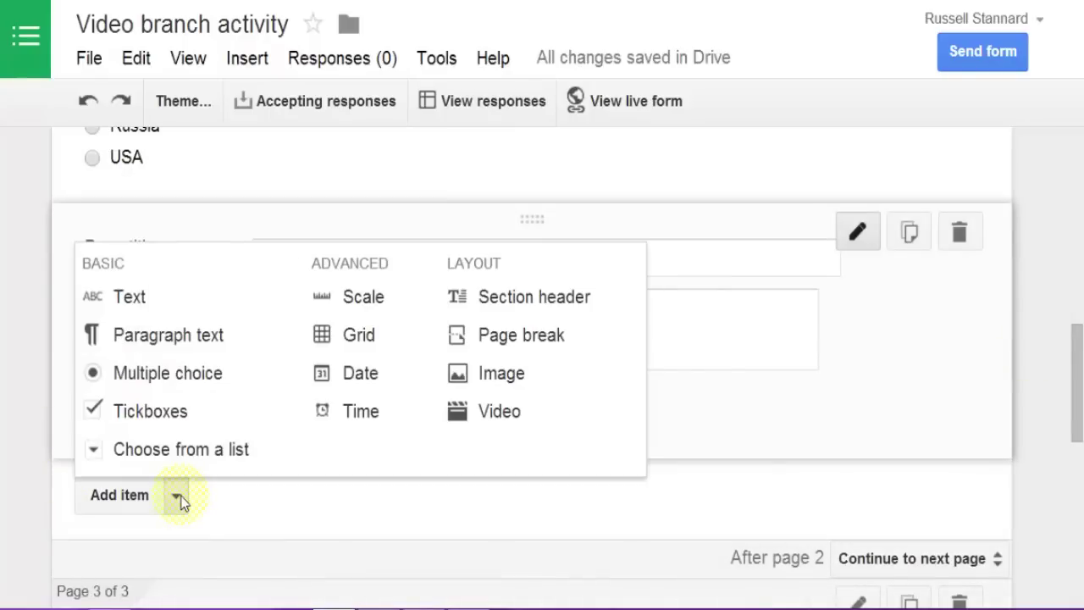
pyautogui.click(181, 374)
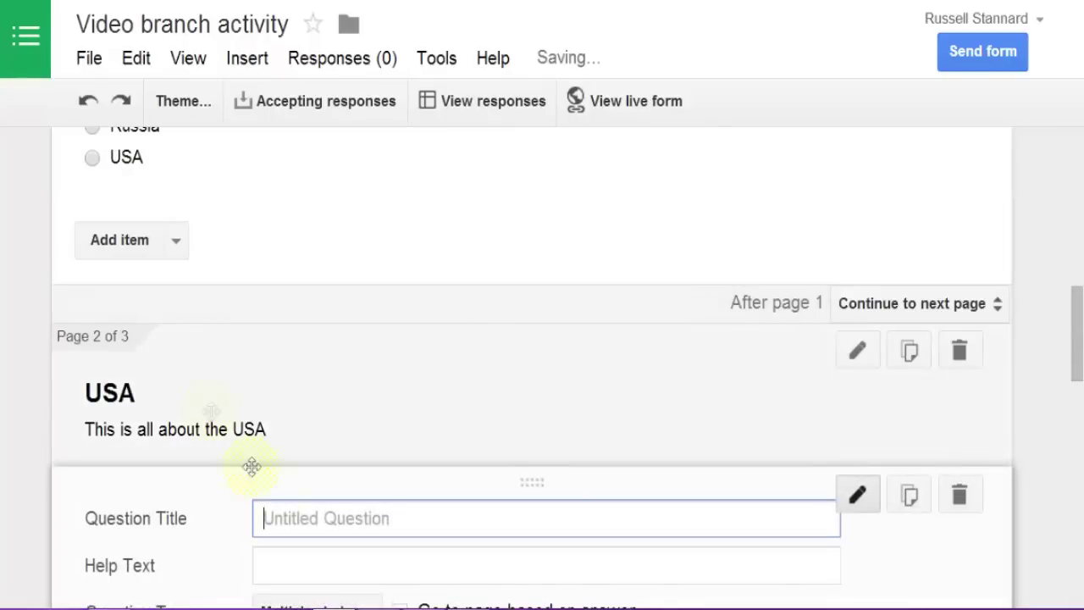
pyautogui.write('What is t')
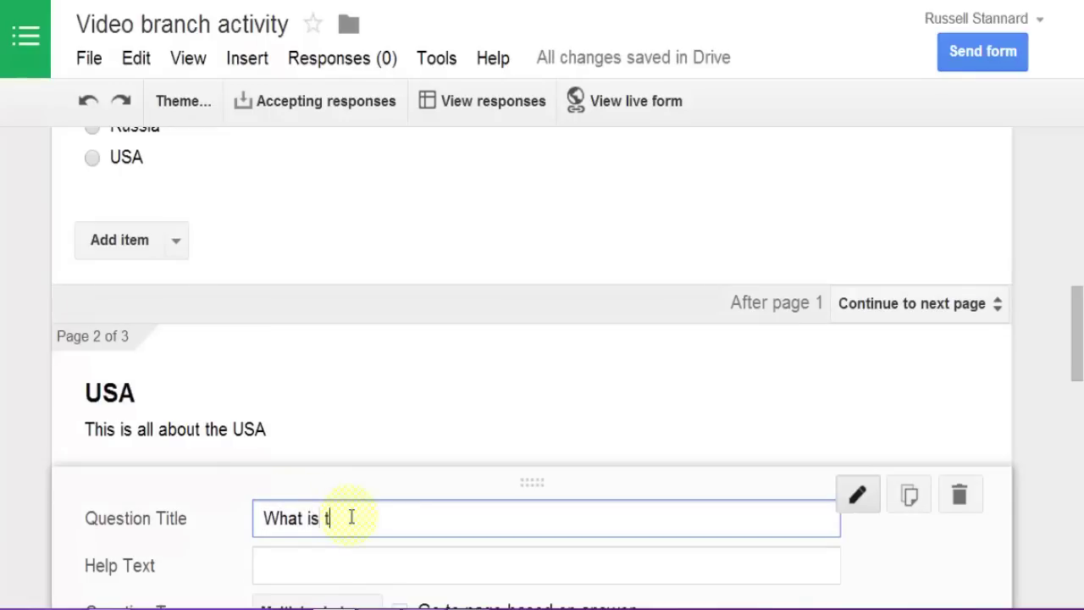
pyautogui.write('he capital of the USA')
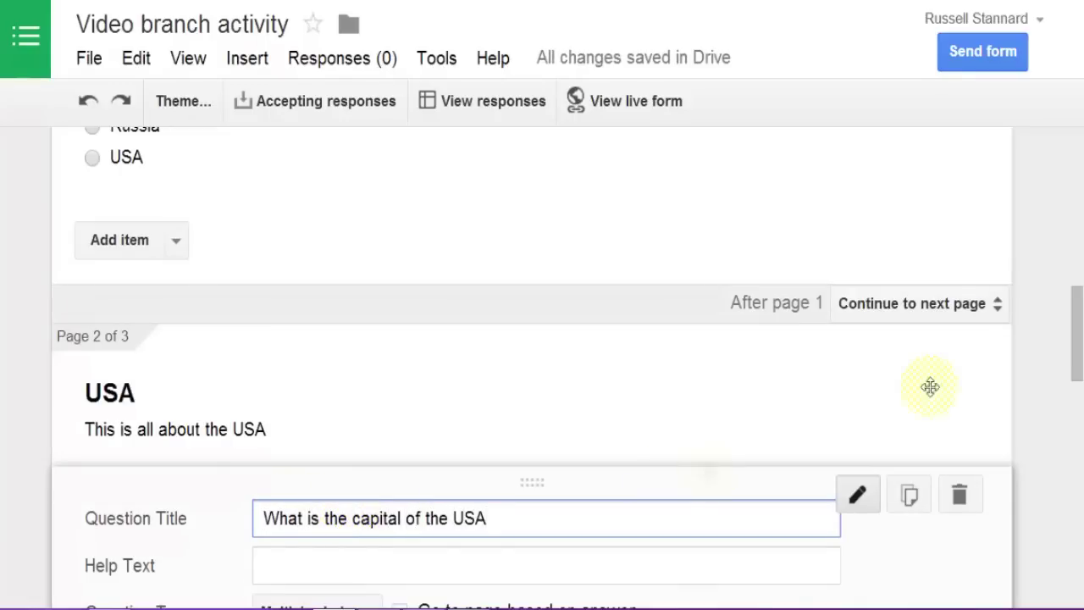
# - Give the USA capital question the options New York and Washington DC, and finish editing it
pyautogui.moveTo(1076, 339); pyautogui.dragTo(1072, 387)
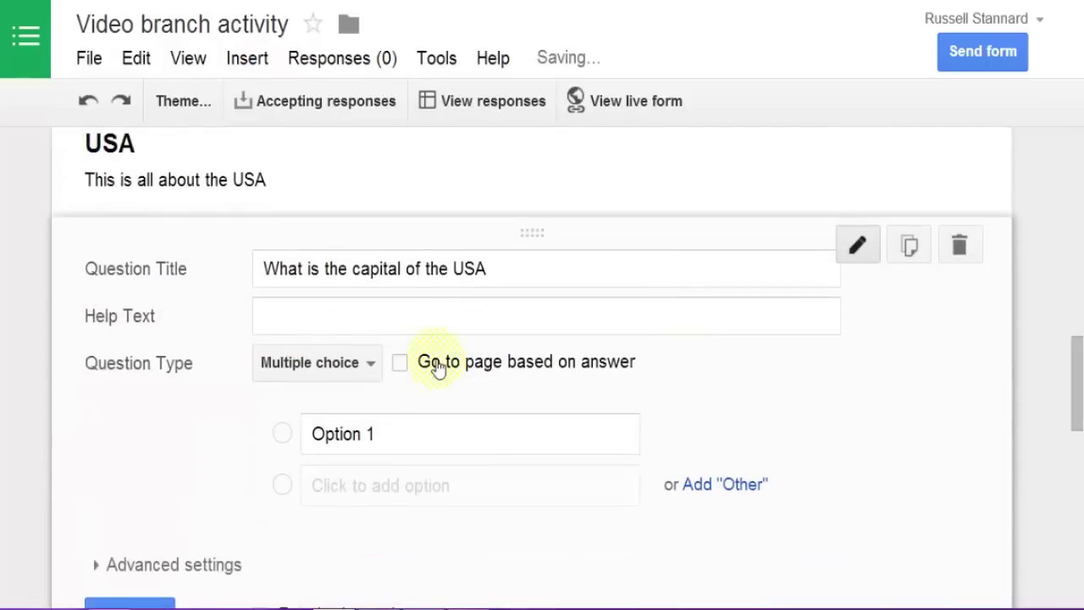
pyautogui.click(387, 433)
pyautogui.write('New York')
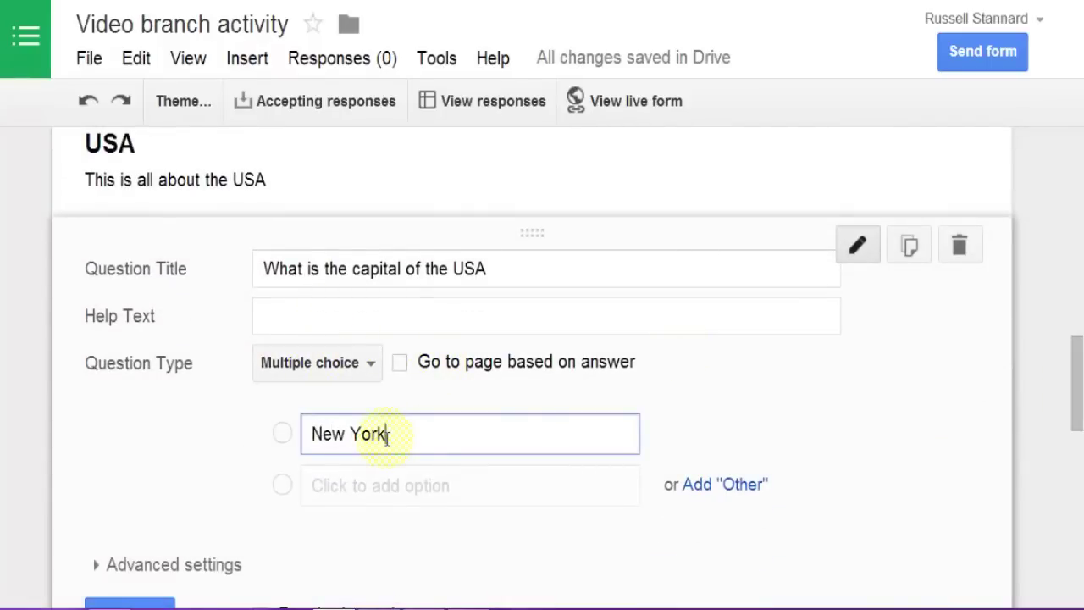
pyautogui.click(377, 487)
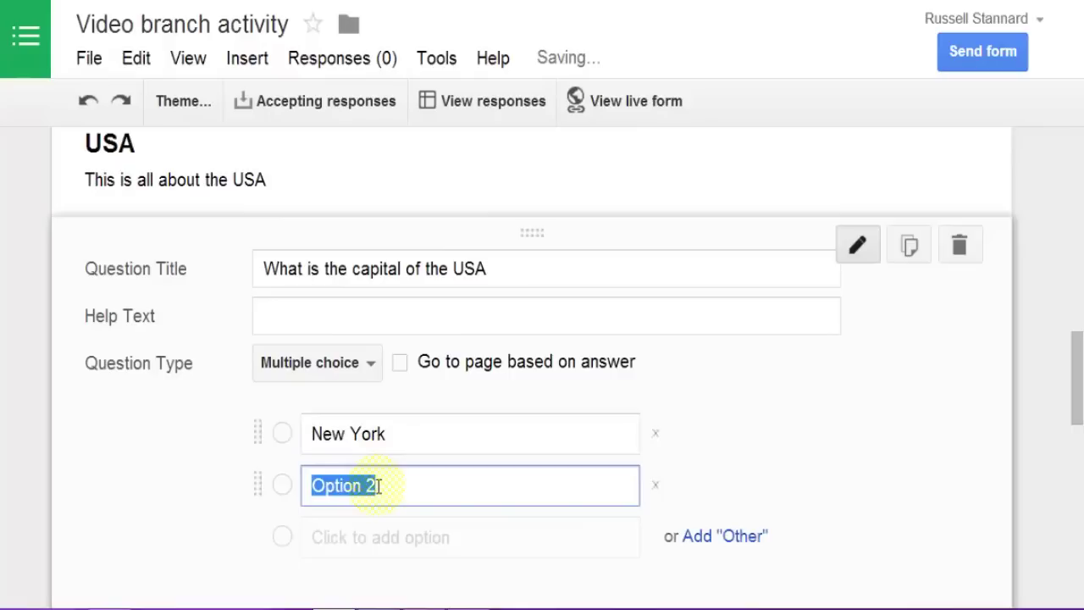
pyautogui.write('Washington')
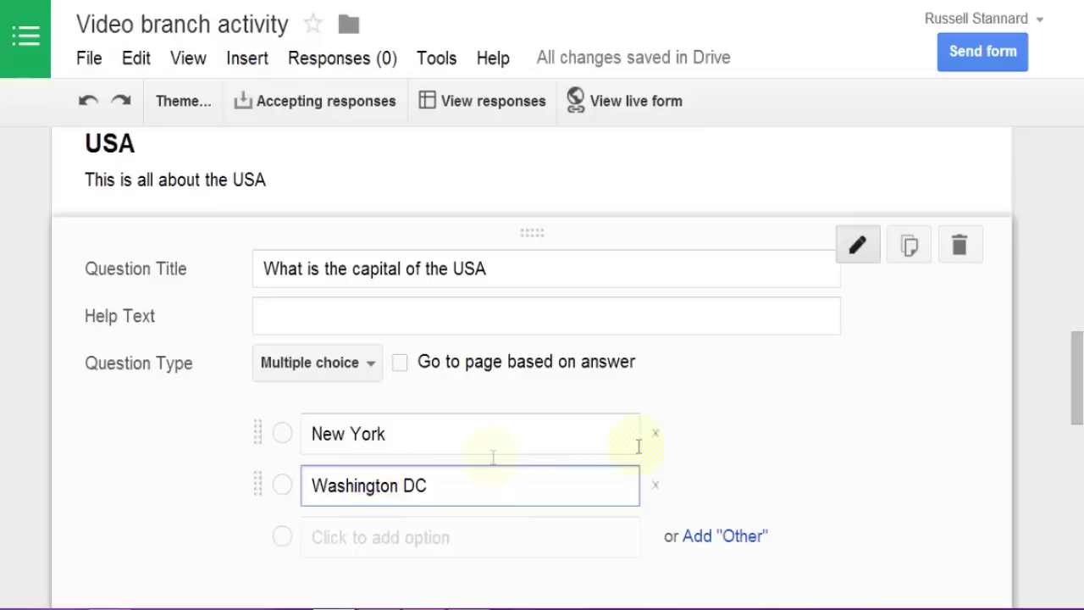
pyautogui.scroll(-2, 1078, 389)
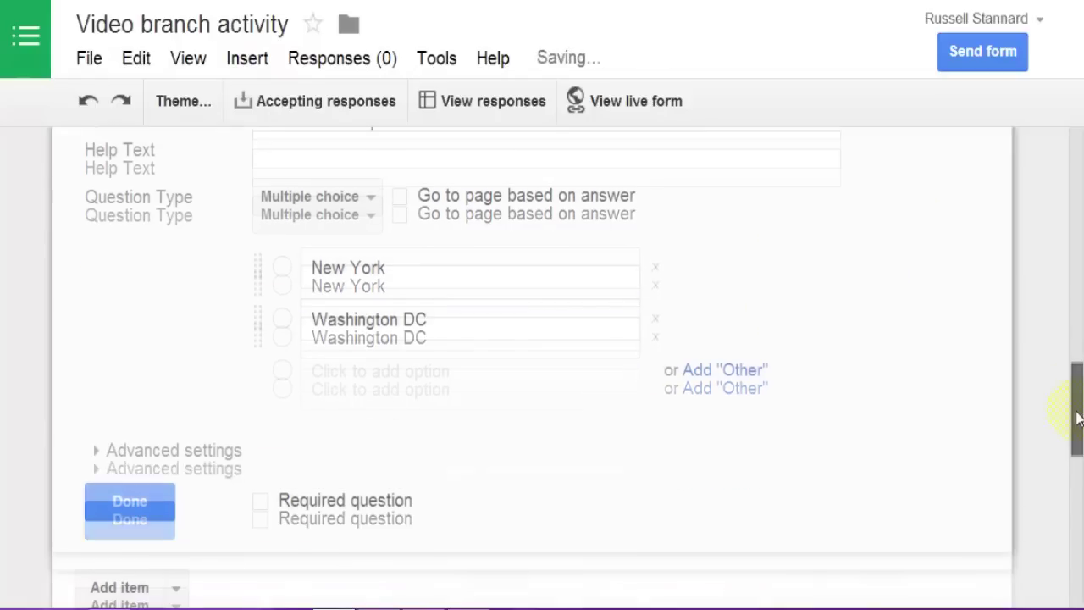
pyautogui.click(127, 501)
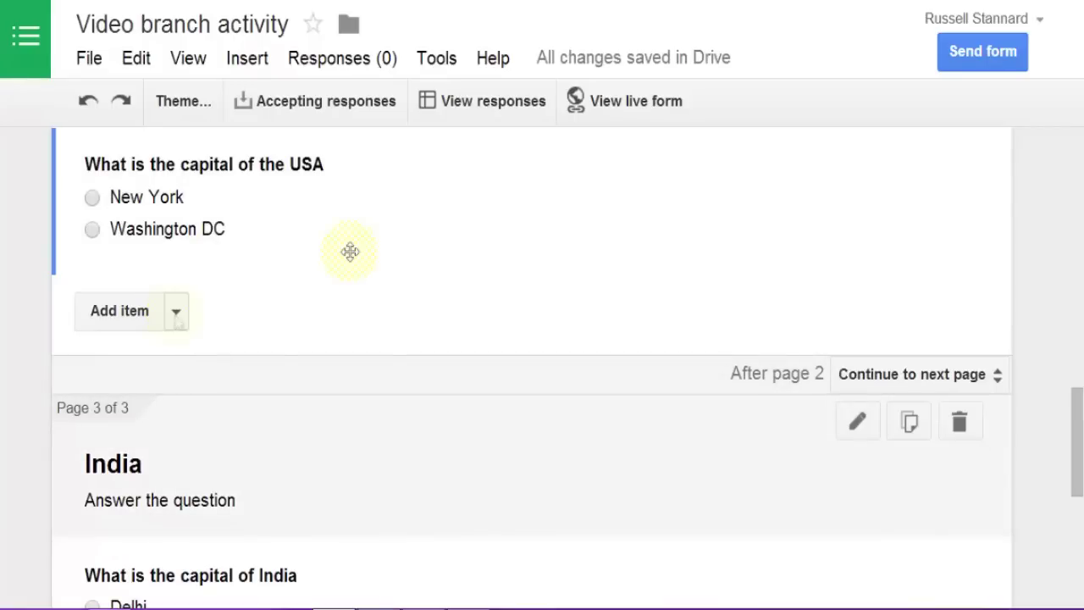
# - Insert a page break directly below the country question, titled "All about Russia" with the description "Please answer the question"
pyautogui.moveTo(1072, 394); pyautogui.dragTo(1065, 257)
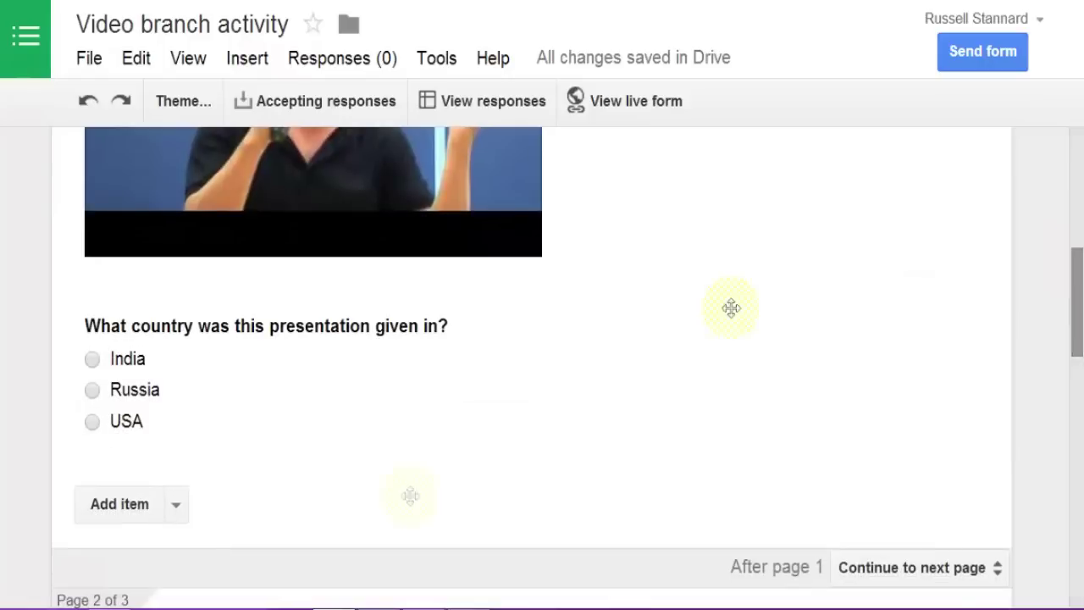
pyautogui.click(177, 504)
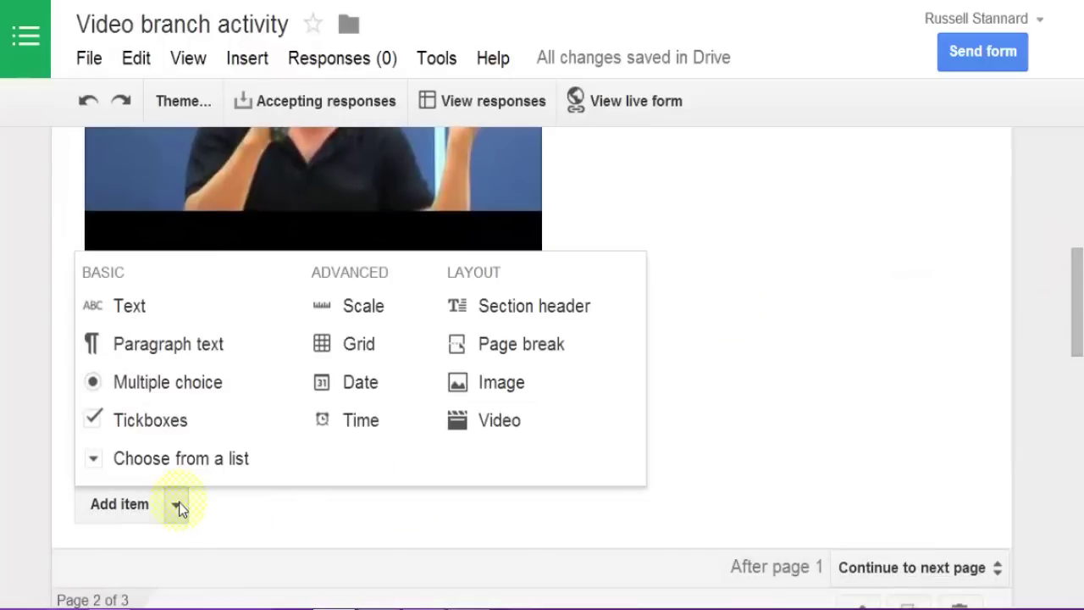
pyautogui.click(550, 339)
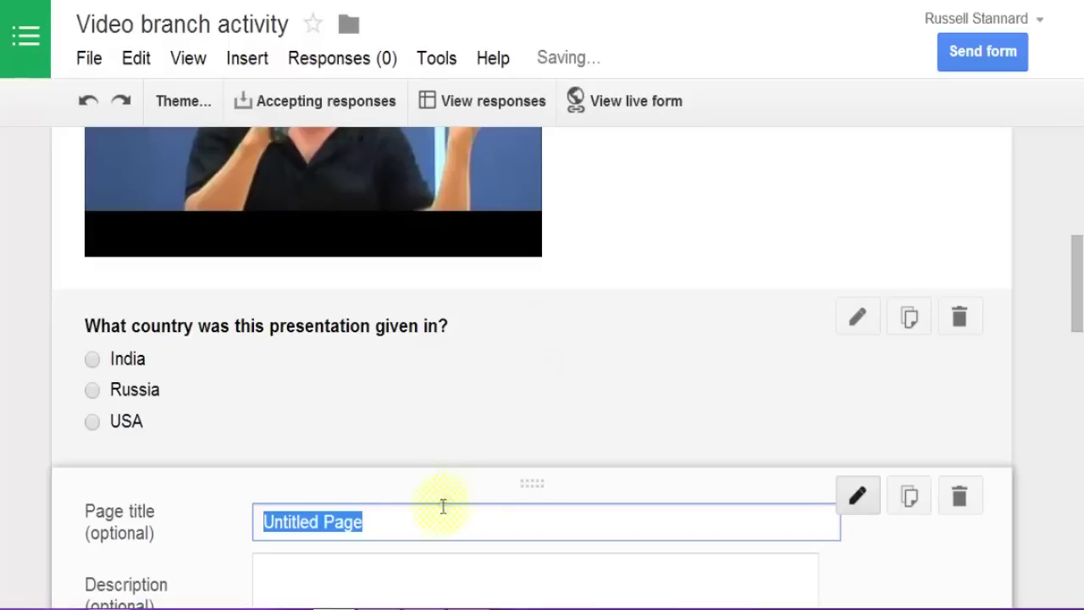
pyautogui.click(405, 523)
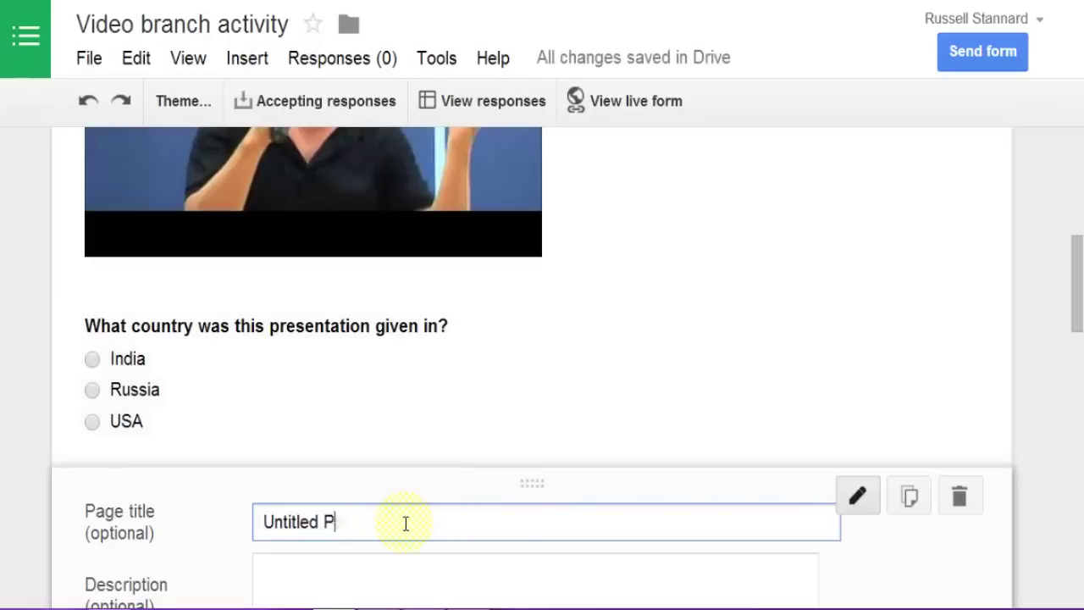
pyautogui.press('BackSpace')
pyautogui.press('BackSpace')
pyautogui.press('BackSpace')
pyautogui.press('BackSpace')
pyautogui.press('BackSpace')
pyautogui.press('BackSpace')
pyautogui.press('BackSpace')
pyautogui.press('BackSpace')
pyautogui.press('BackSpace')
pyautogui.press('BackSpace')
pyautogui.press('BackSpace')
pyautogui.write('All about Russia')
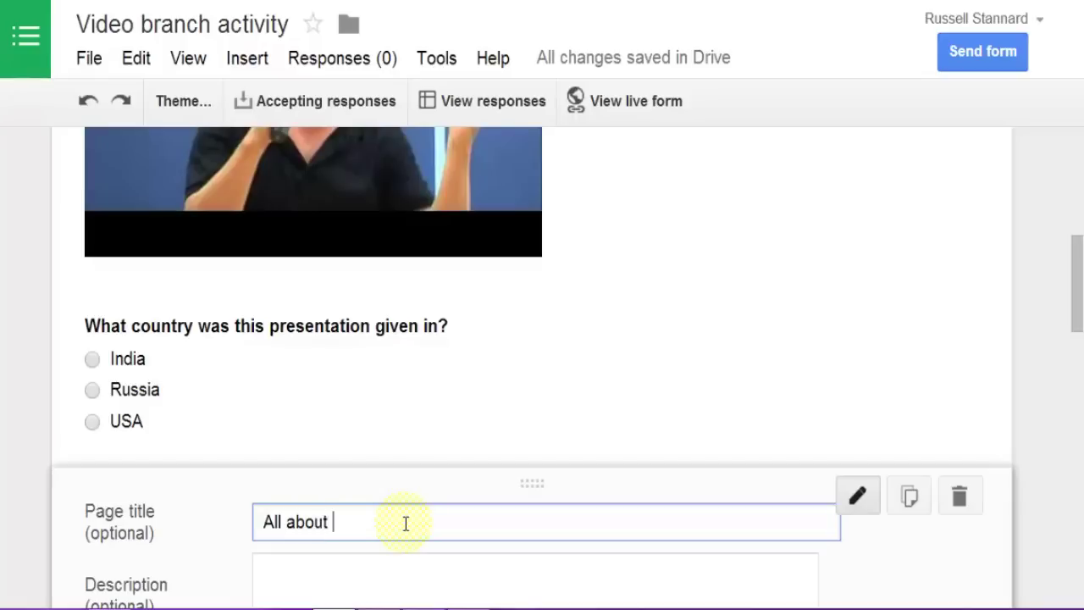
pyautogui.click(361, 576)
pyautogui.write('Please answer the question')
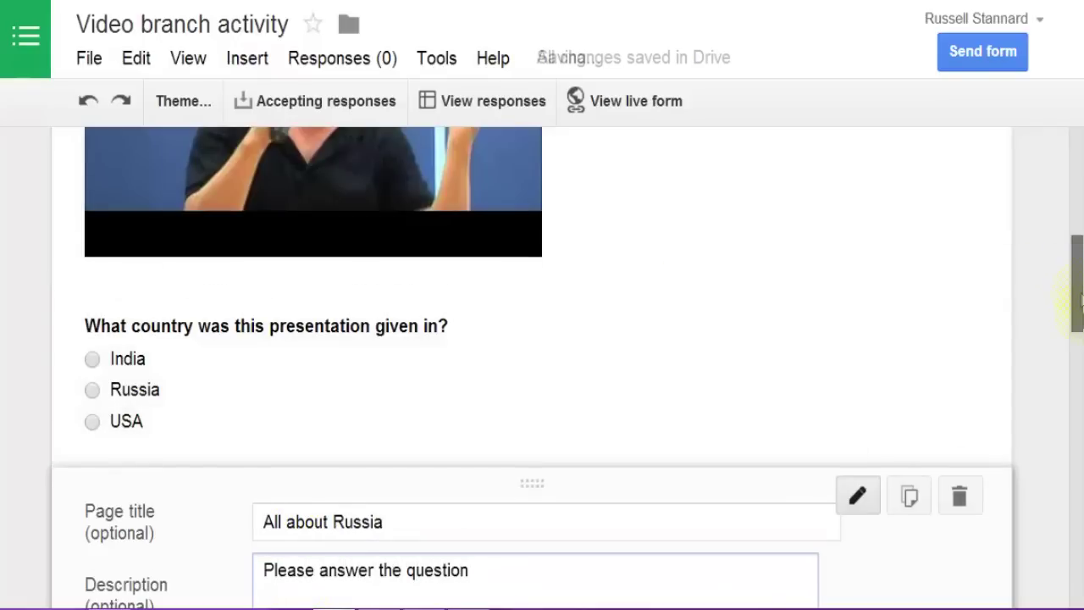
# - Add a multiple-choice question to the "All about Russia" page with the title "What is the capital of Russia?"
pyautogui.moveTo(1075, 298); pyautogui.dragTo(1076, 340)
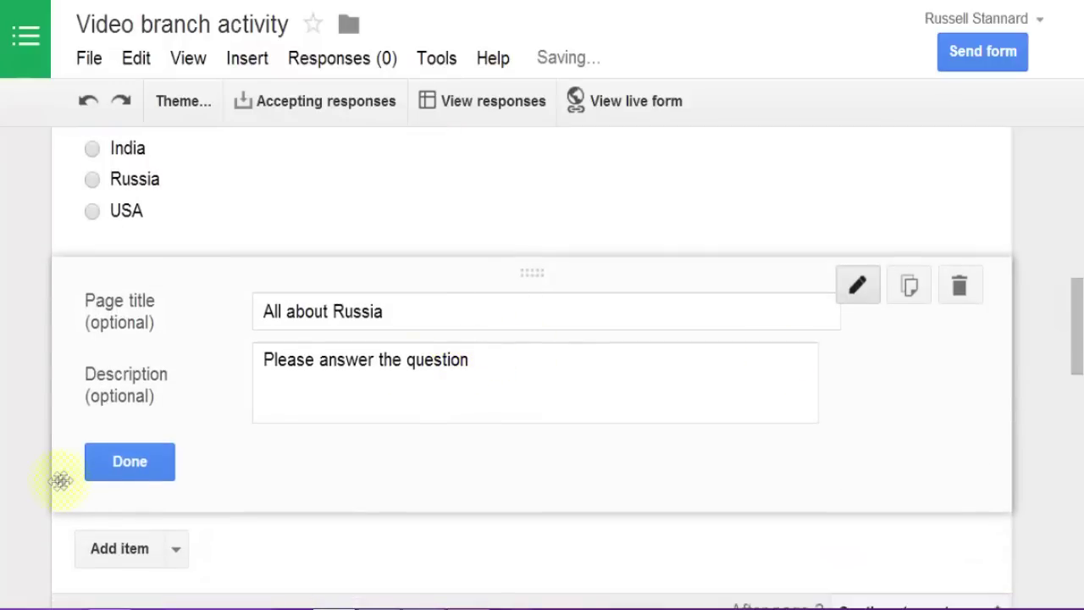
pyautogui.click(178, 549)
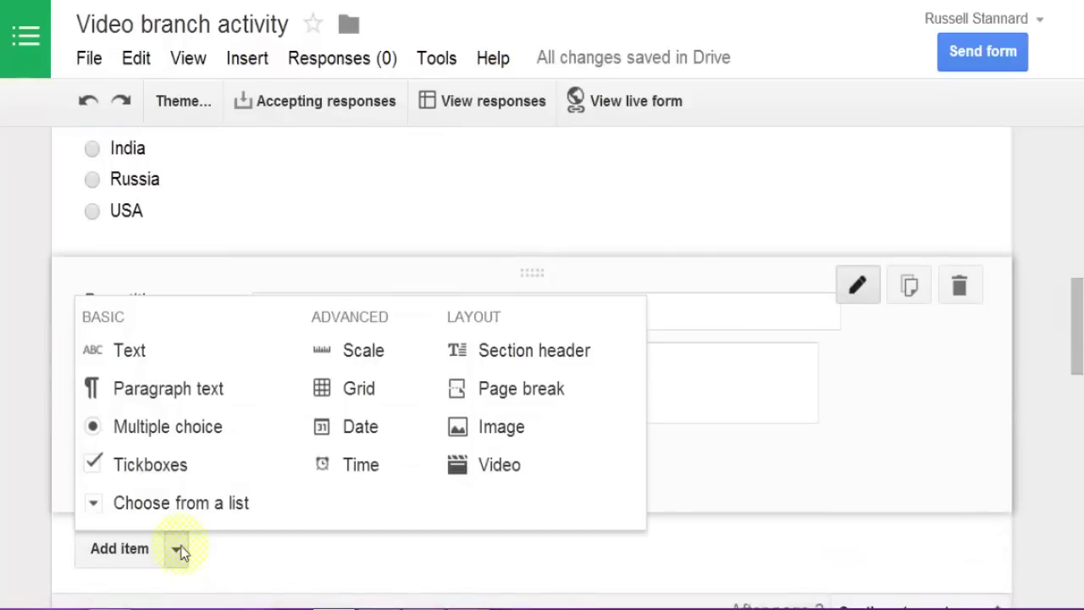
pyautogui.click(168, 426)
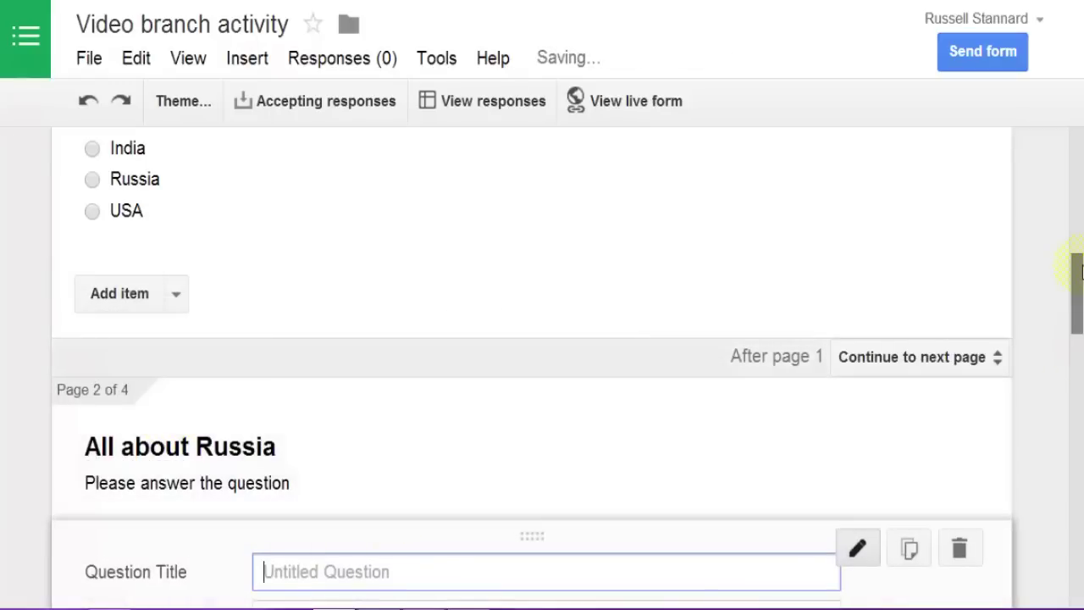
pyautogui.moveTo(1074, 262); pyautogui.dragTo(1080, 307)
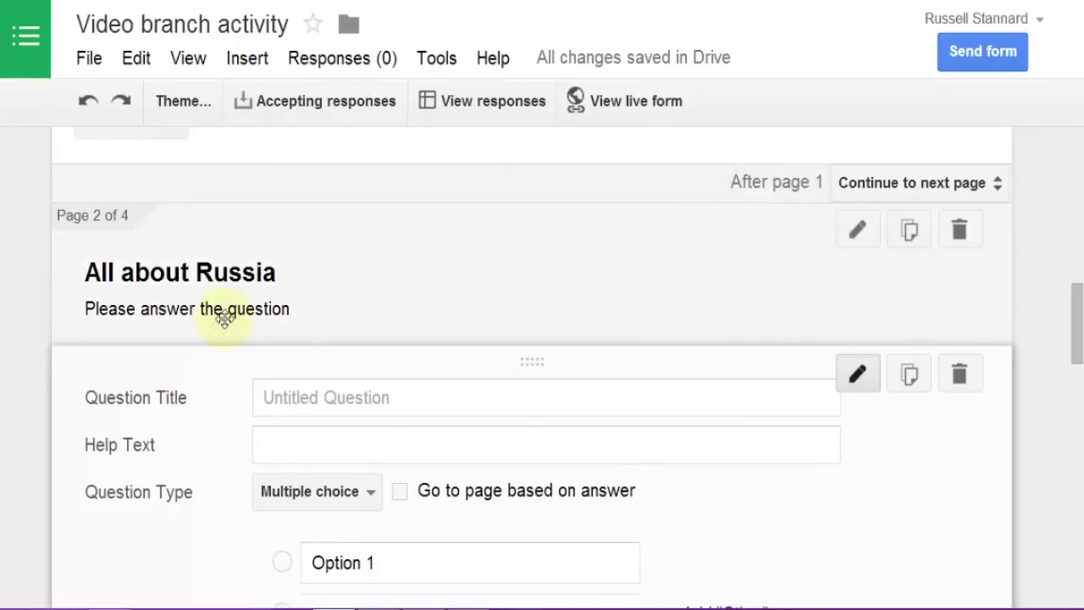
pyautogui.click(404, 405)
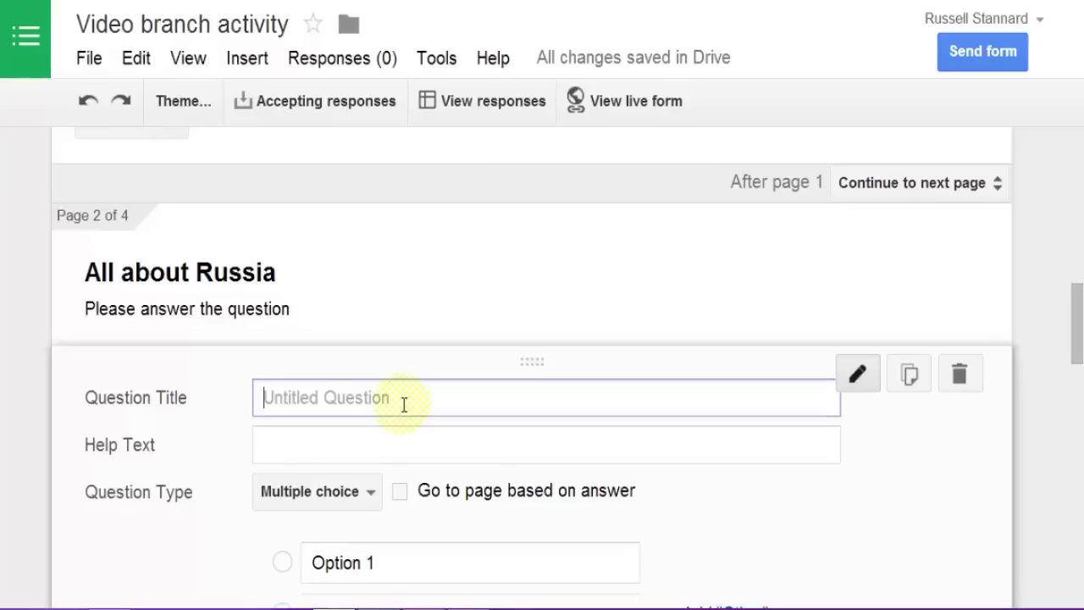
pyautogui.write('What is the cp')
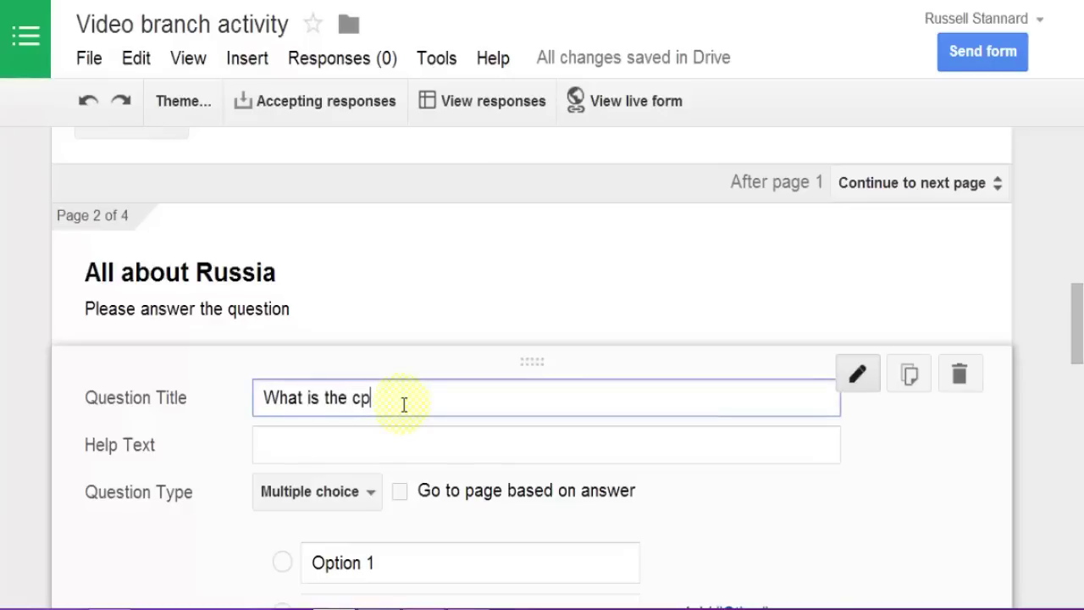
pyautogui.press('BackSpace')
pyautogui.write('apital of Russia')
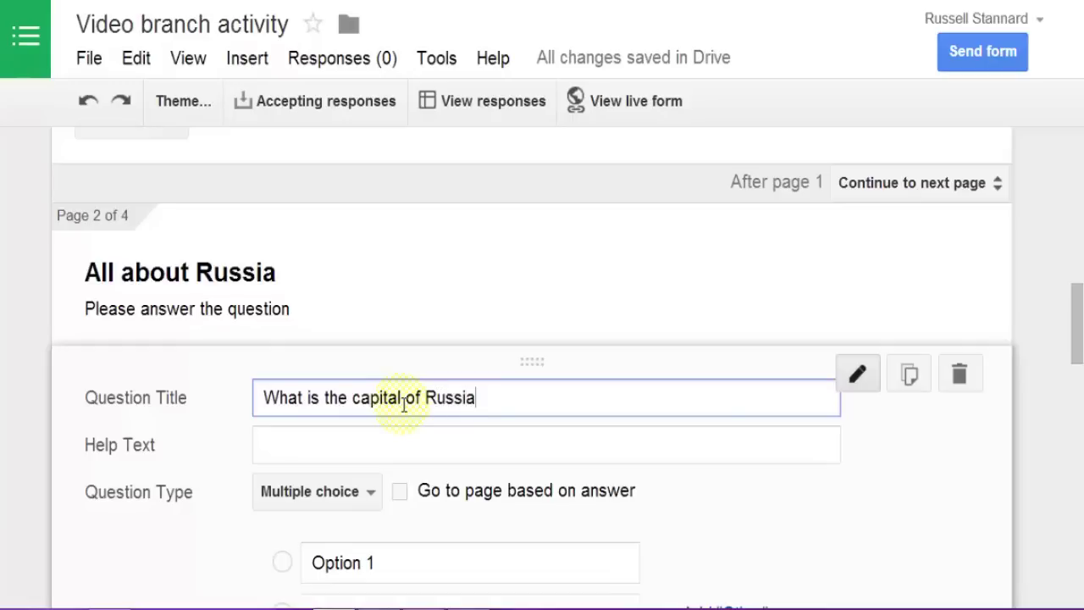
pyautogui.write('?')
# - Give the Russia capital question the options Omsk and Moscow, and finish editing it
pyautogui.click(406, 569)
pyautogui.moveTo(1080, 292); pyautogui.dragTo(1081, 314)
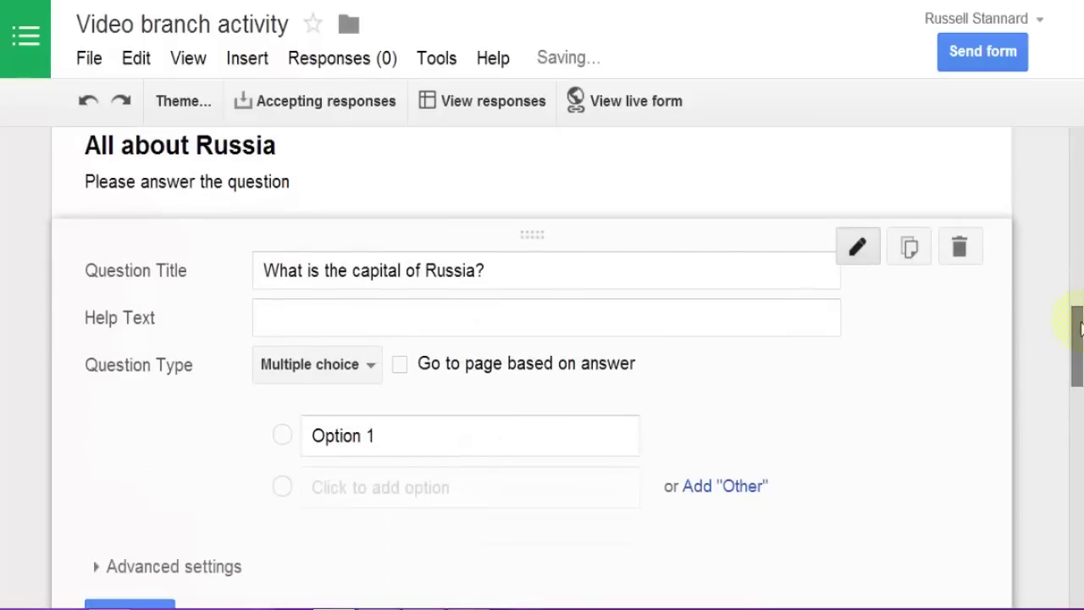
pyautogui.click(388, 438)
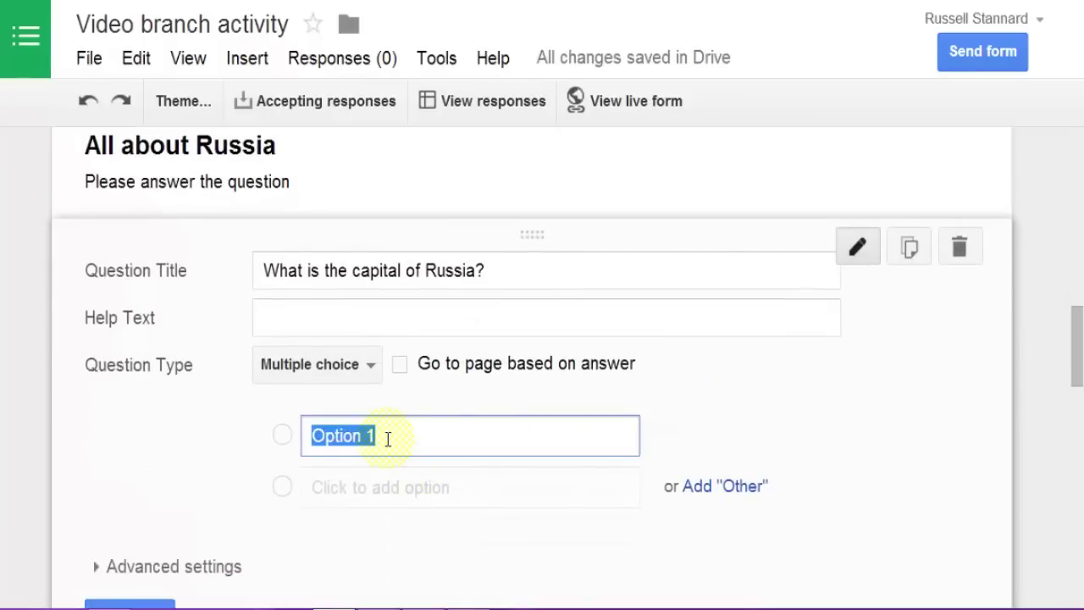
pyautogui.press('BackSpace')
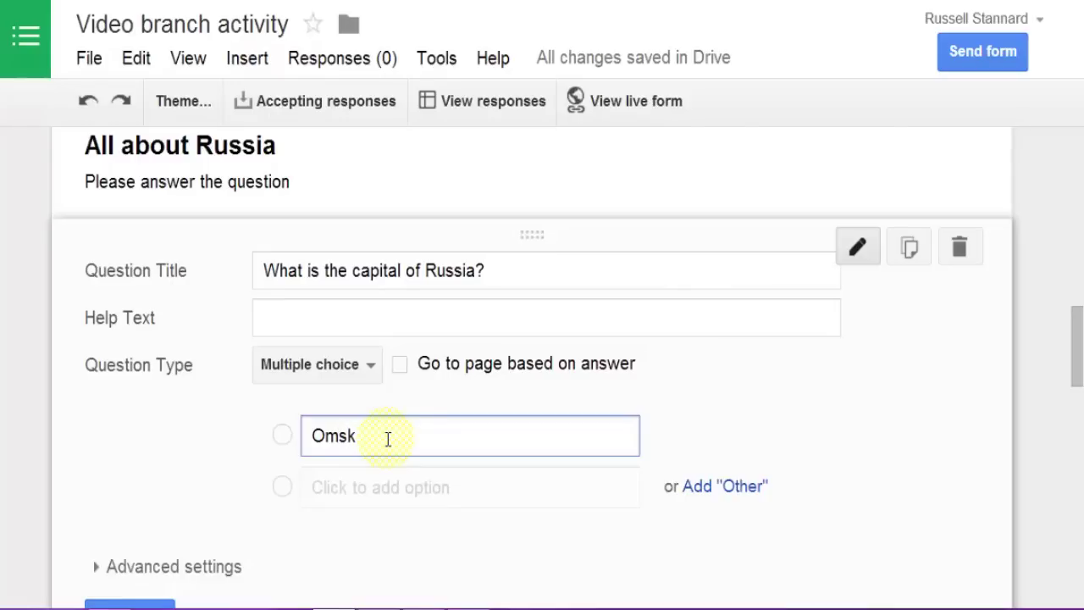
pyautogui.click(338, 486)
pyautogui.write('Mo')
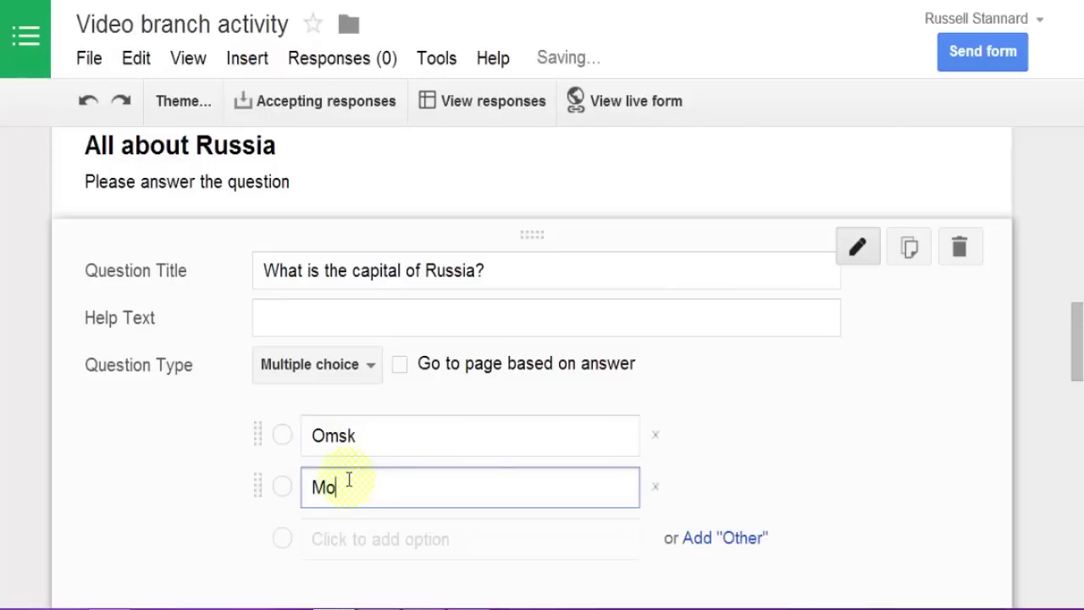
pyautogui.write('scow')
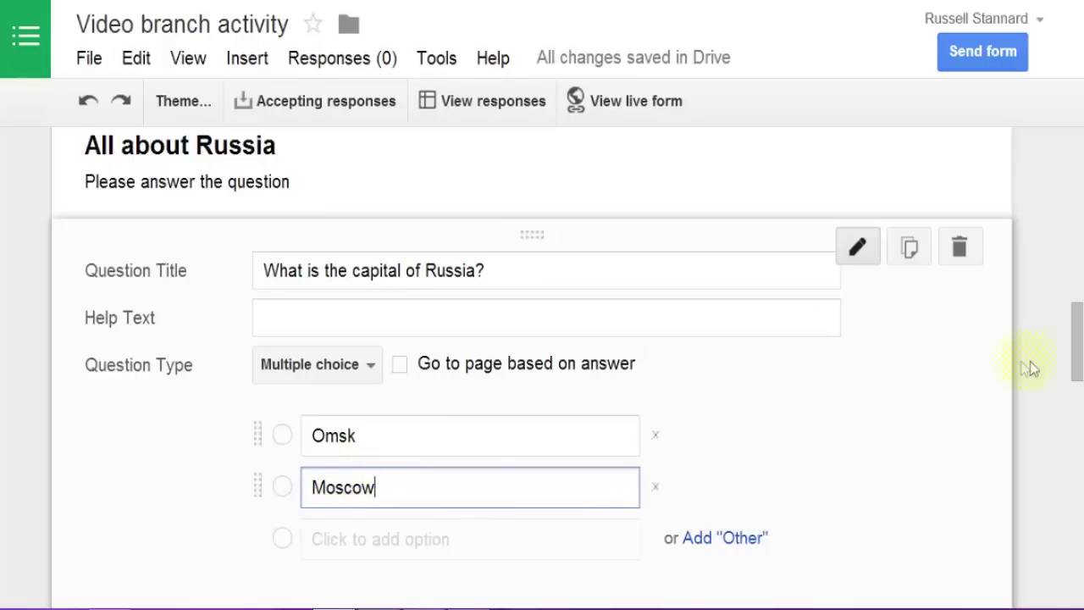
pyautogui.scroll(-3, 1072, 356)
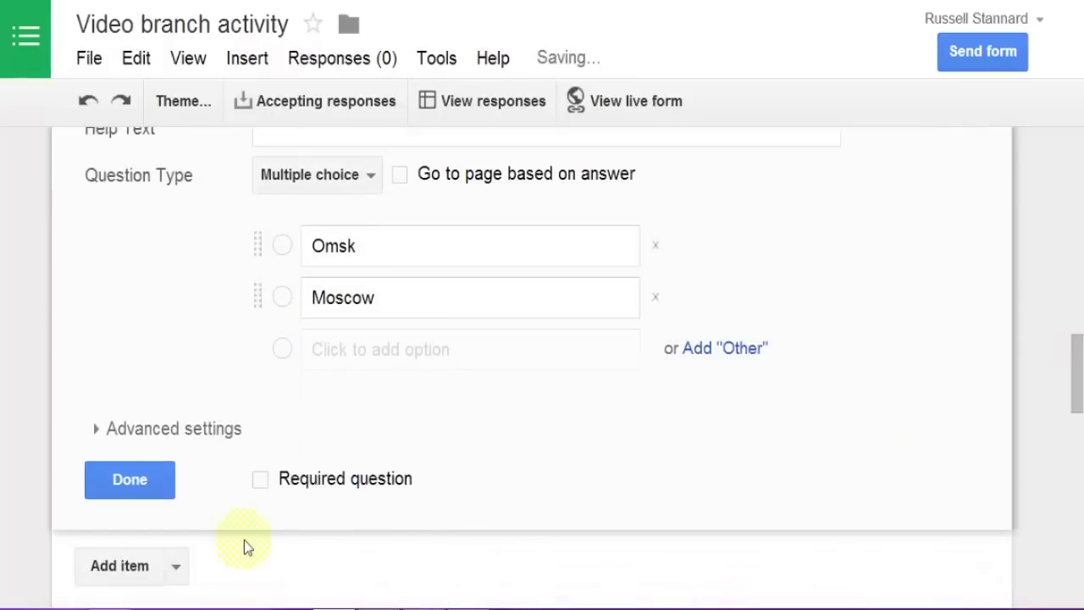
pyautogui.click(138, 489)
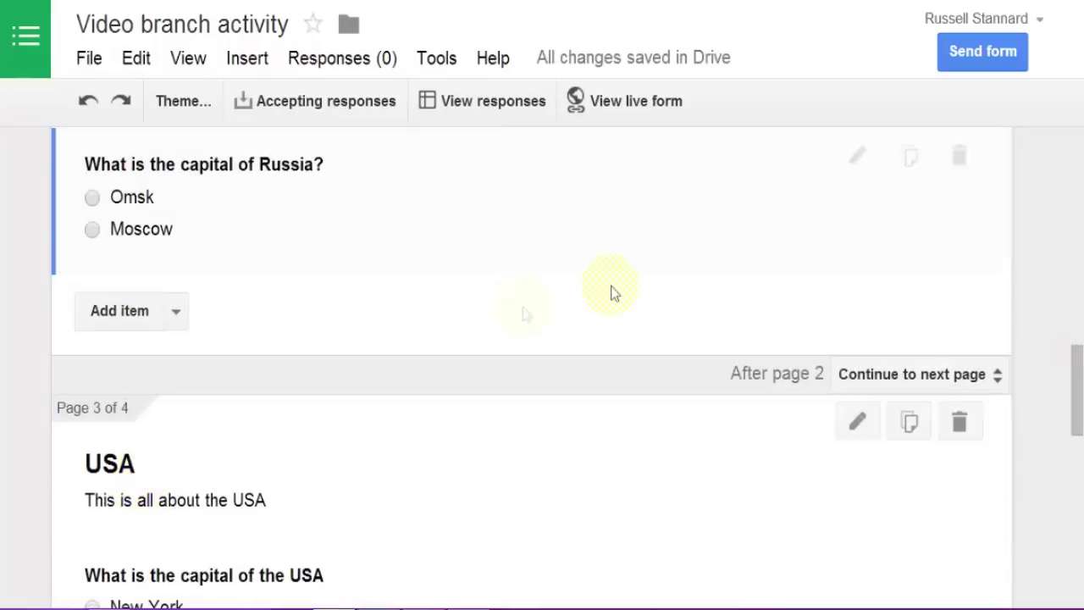
# - Edit the question "What country was this presentation given in?" and enable going to a page based on the answer
pyautogui.moveTo(1077, 424); pyautogui.dragTo(1077, 315)
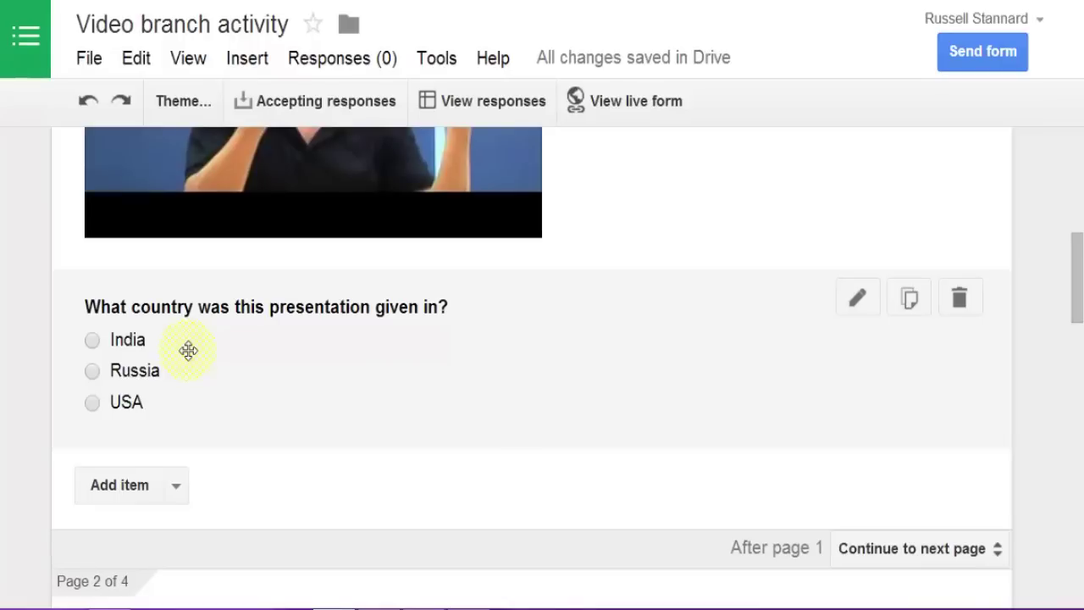
pyautogui.scroll(3, 864, 308)
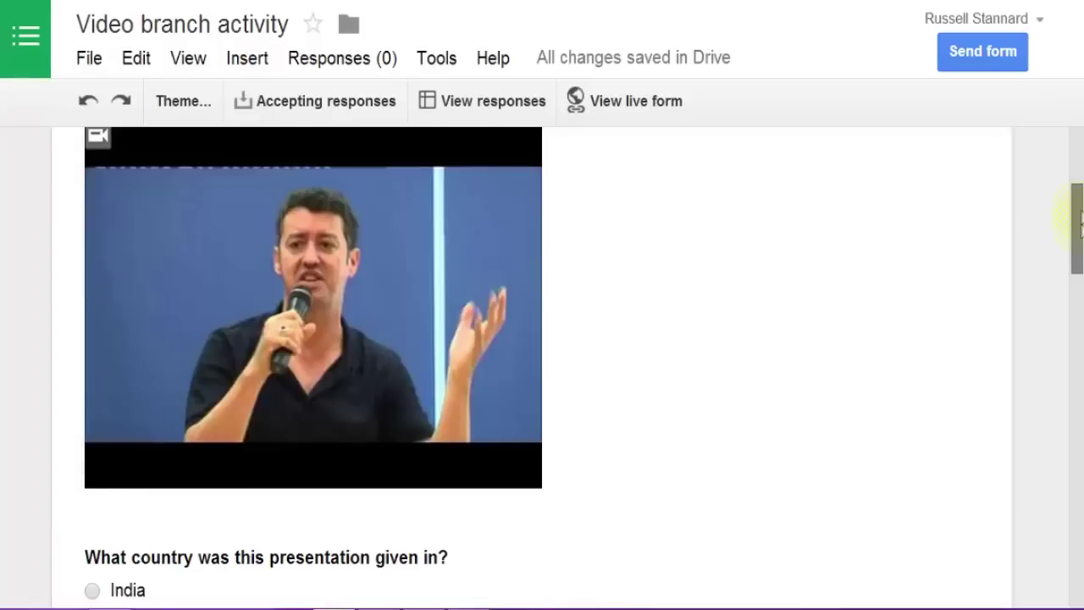
pyautogui.scroll(2, 1080, 221)
pyautogui.moveTo(1080, 222); pyautogui.dragTo(1065, 286)
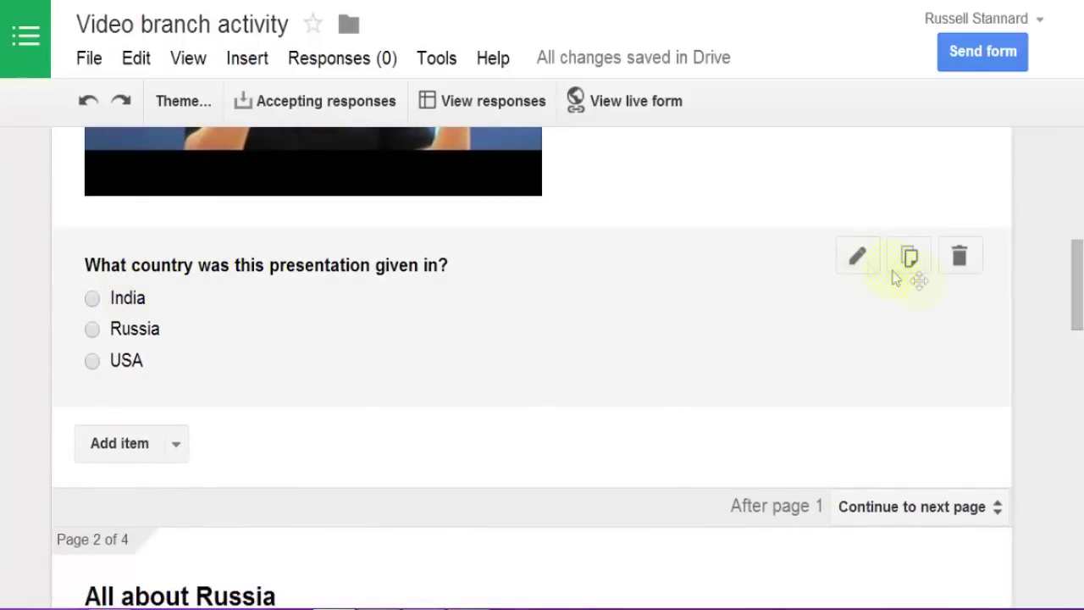
pyautogui.click(856, 259)
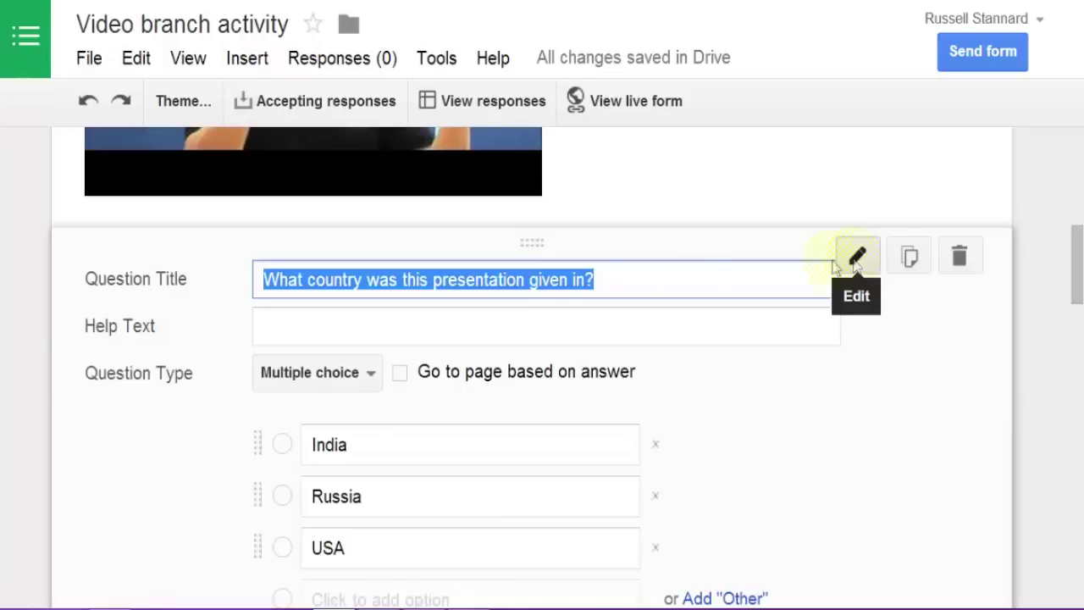
pyautogui.click(401, 374)
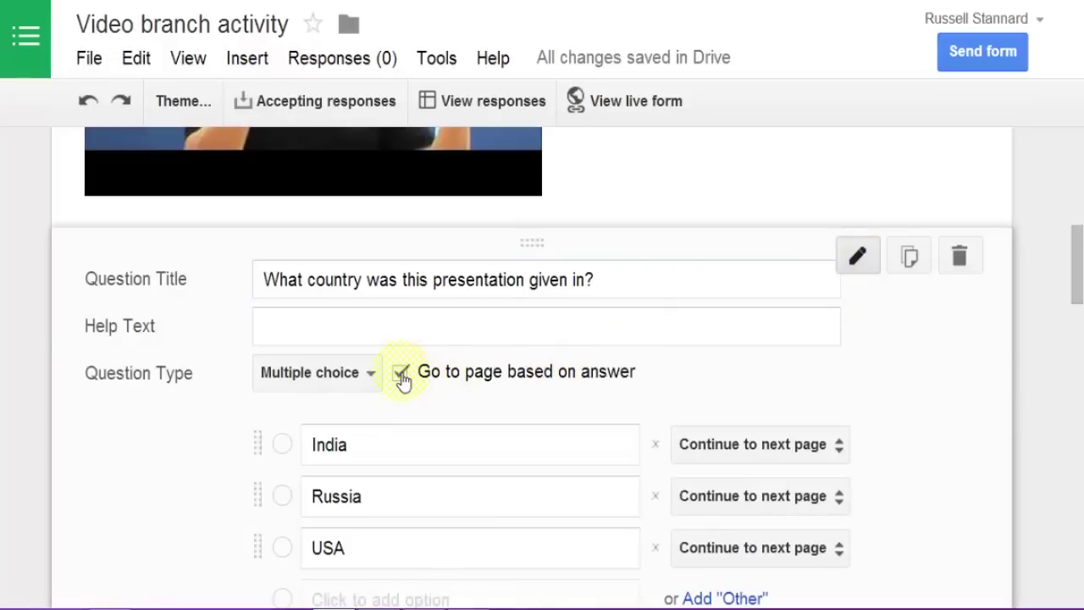
# - Branch the country question's answers: India to page 4 (India), Russia to page 2 (All about Russia), USA to page 3 (USA), and finish editing
pyautogui.moveTo(1080, 273); pyautogui.dragTo(1072, 283)
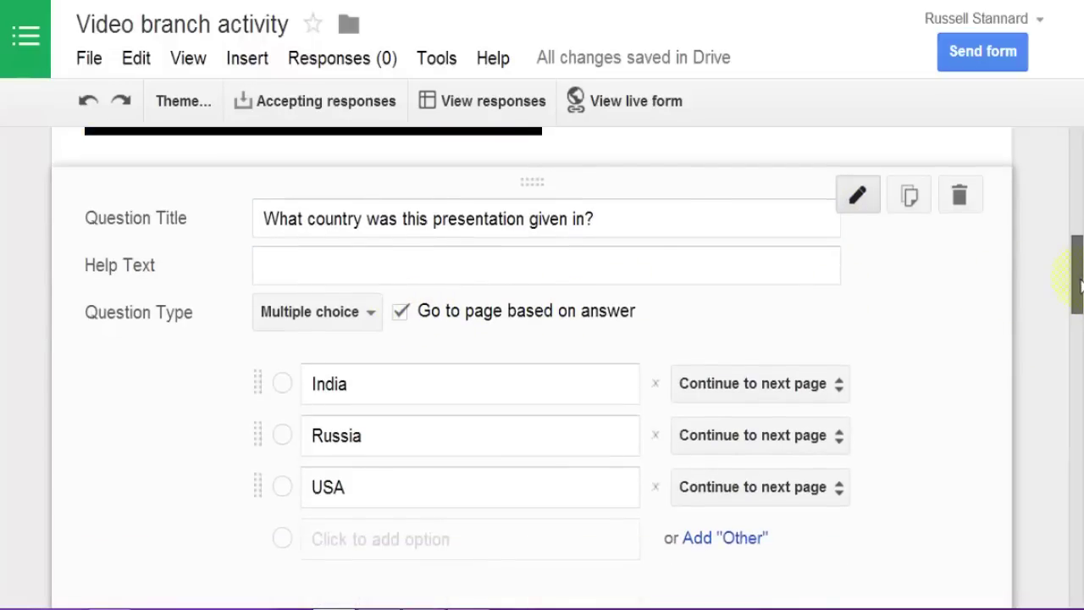
pyautogui.click(837, 383)
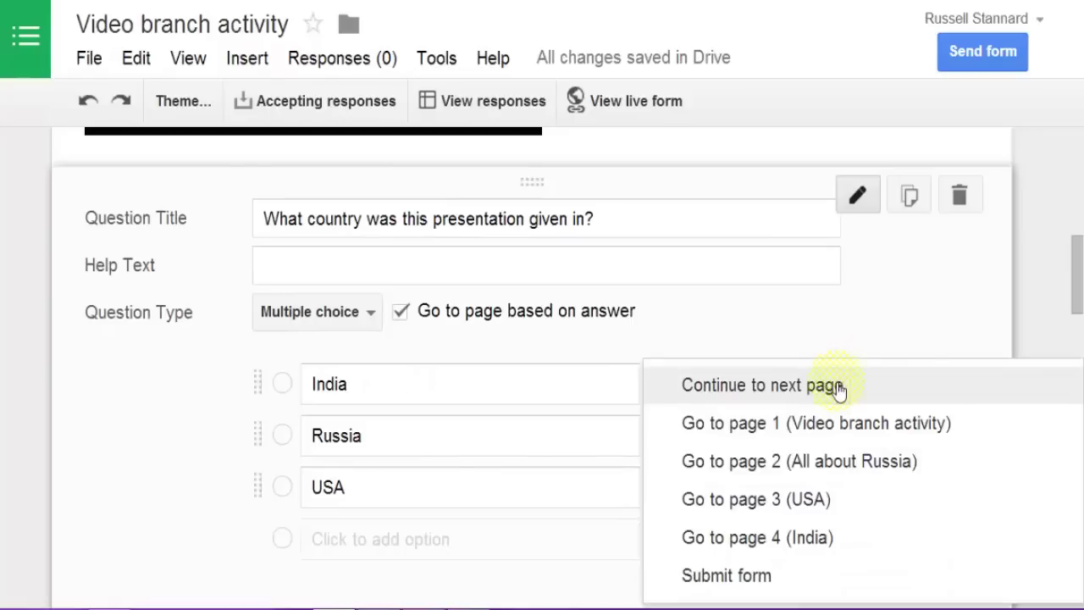
pyautogui.click(795, 540)
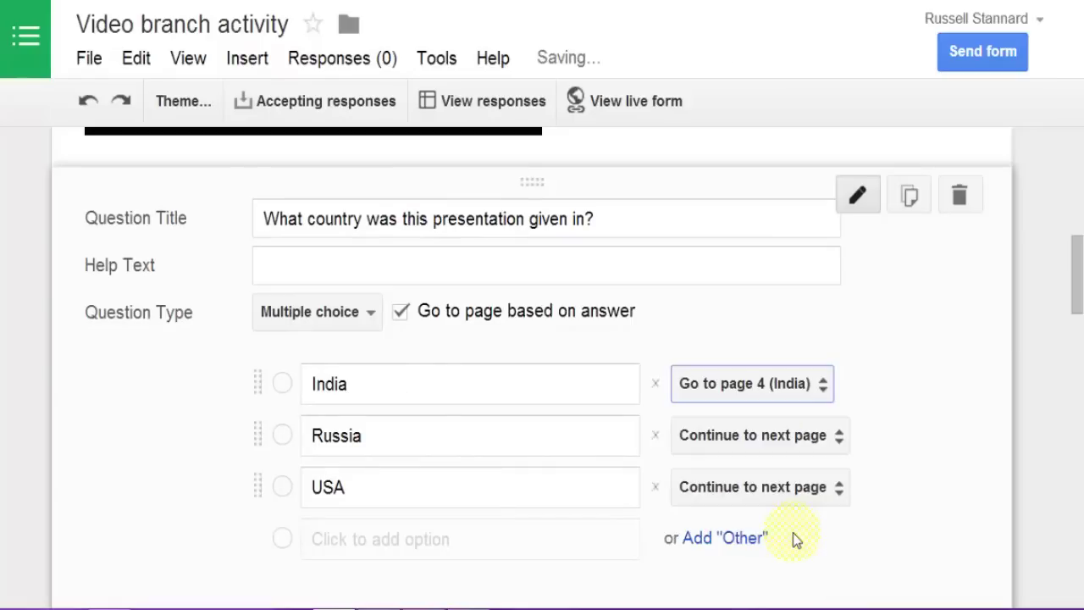
pyautogui.click(838, 435)
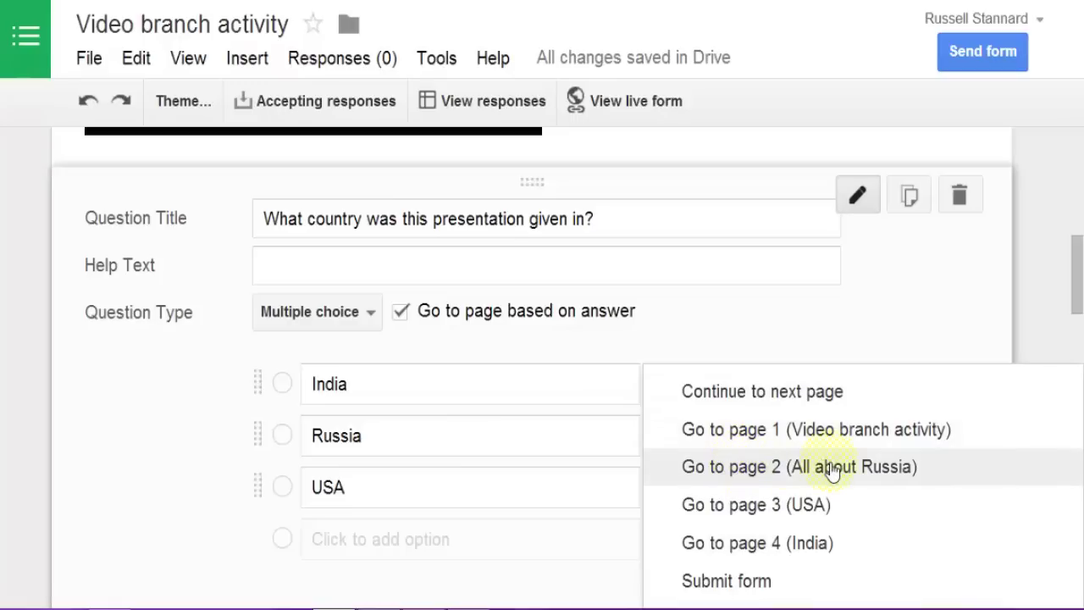
pyautogui.click(832, 467)
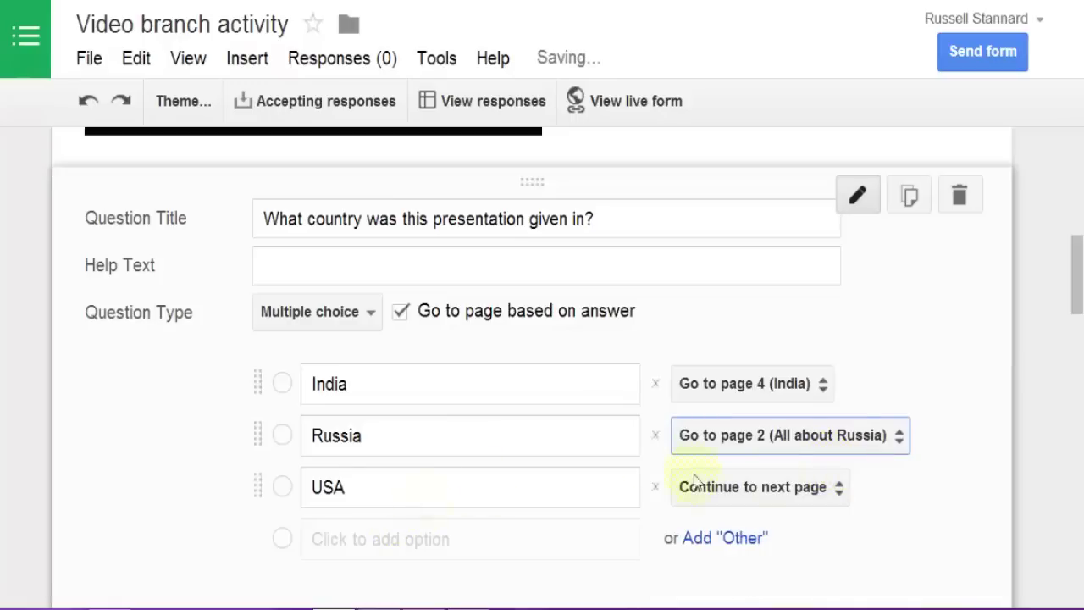
pyautogui.click(839, 487)
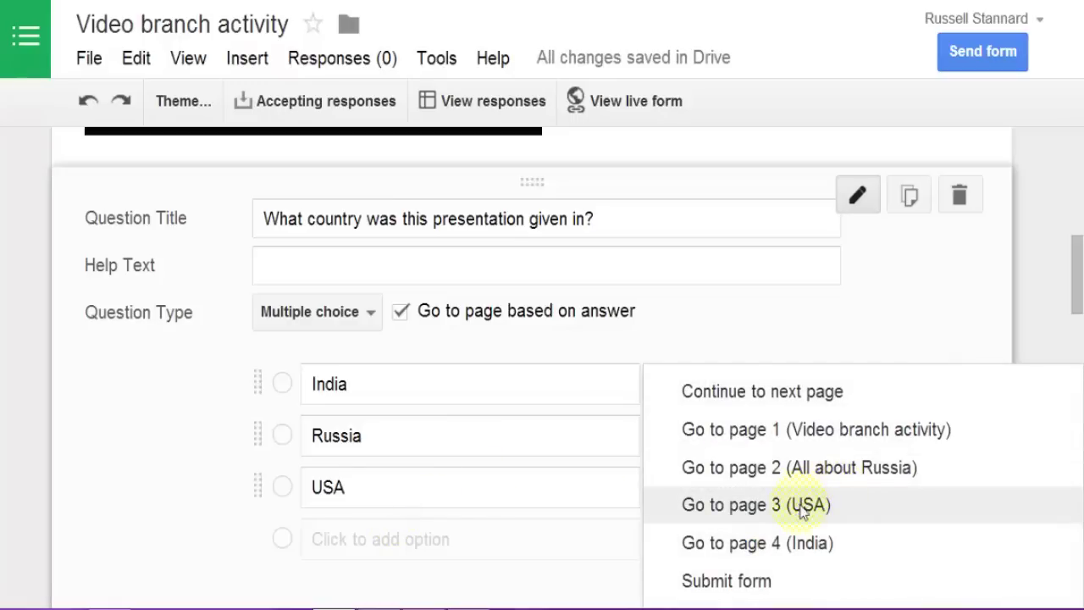
pyautogui.click(802, 513)
pyautogui.moveTo(1075, 285); pyautogui.dragTo(1078, 301)
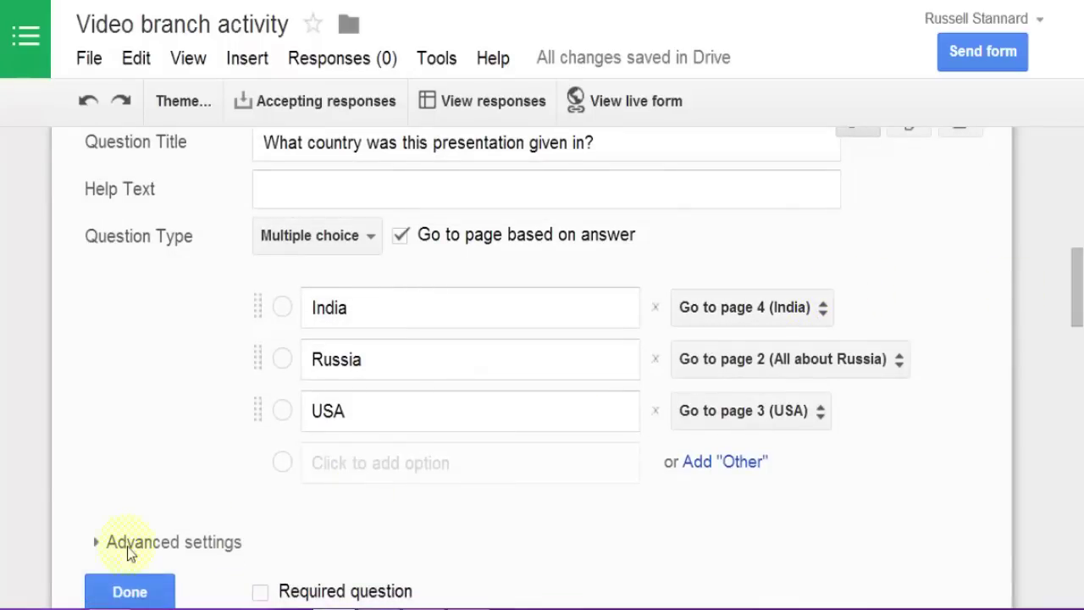
pyautogui.click(127, 591)
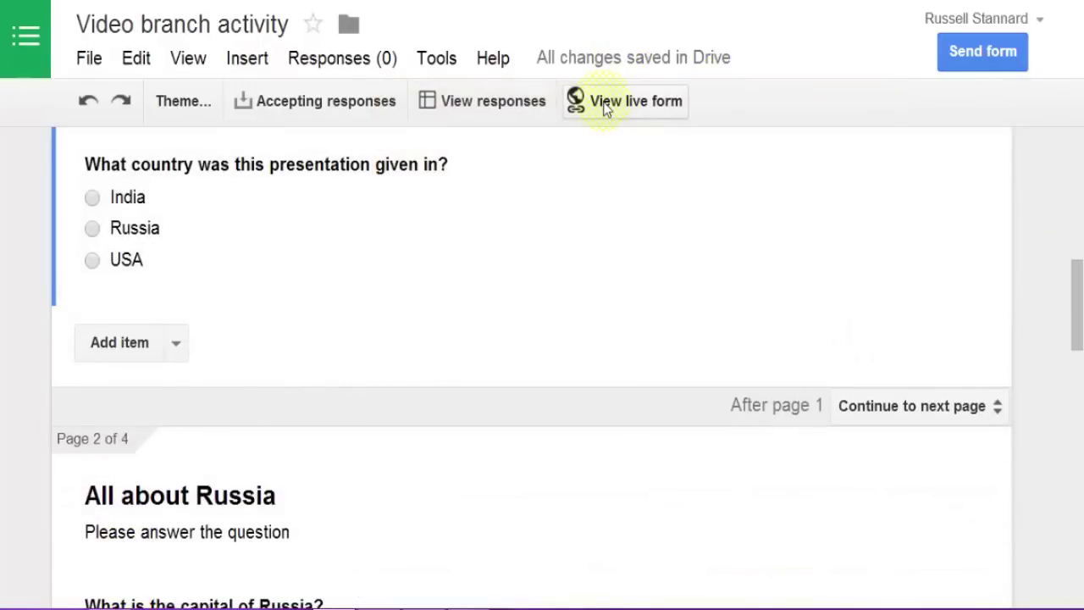
# - Reopen the country question to review its video, answer options and page destinations, and close it without changes
pyautogui.moveTo(605, 223)
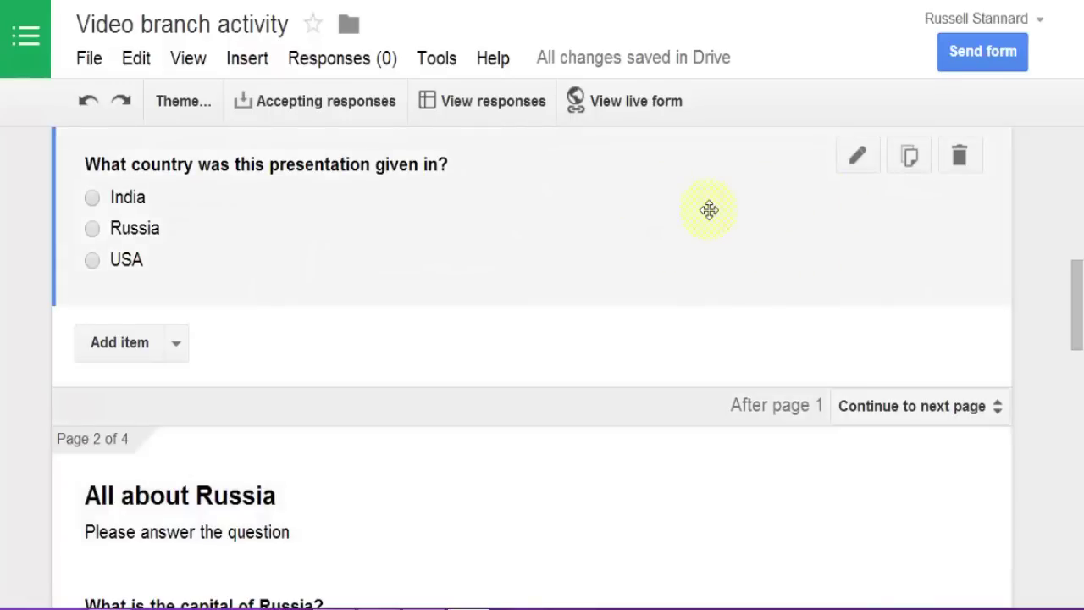
pyautogui.click(859, 156)
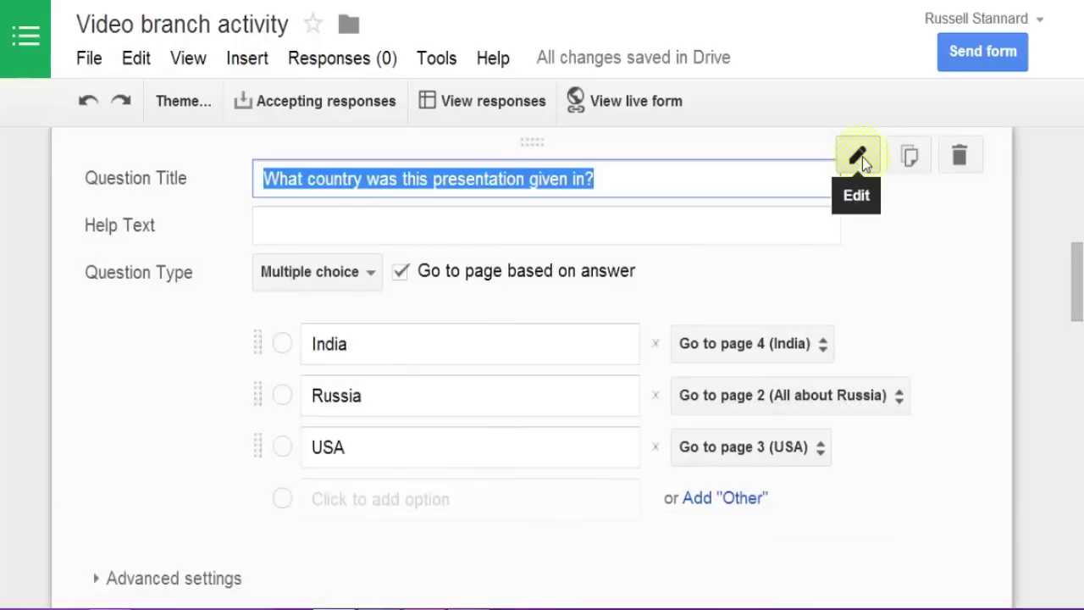
pyautogui.scroll(-3, 1076, 296)
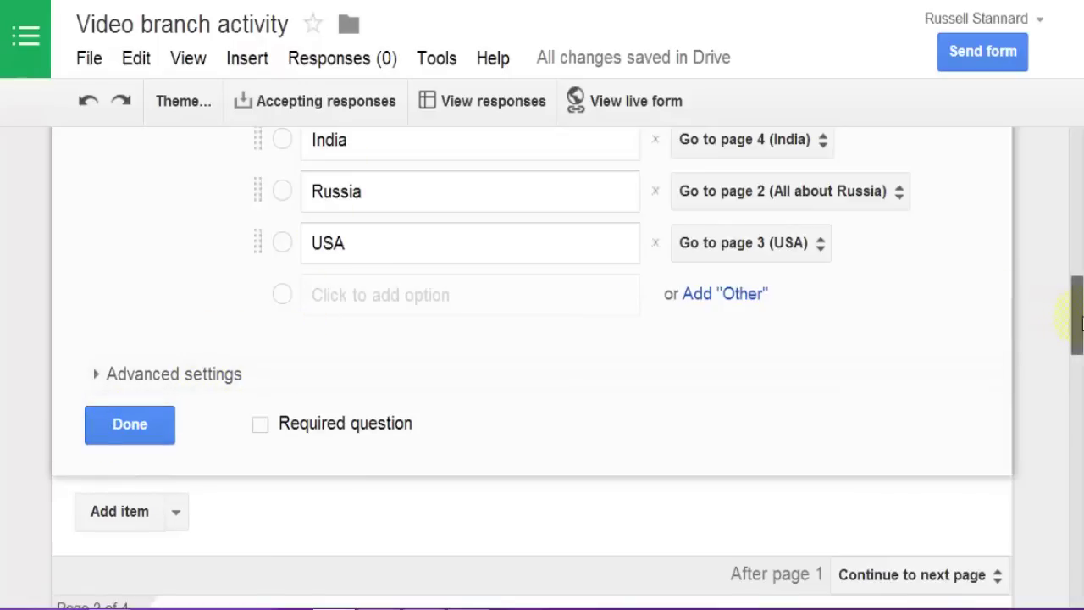
pyautogui.scroll(2, 1078, 315)
pyautogui.scroll(-1, 1079, 316)
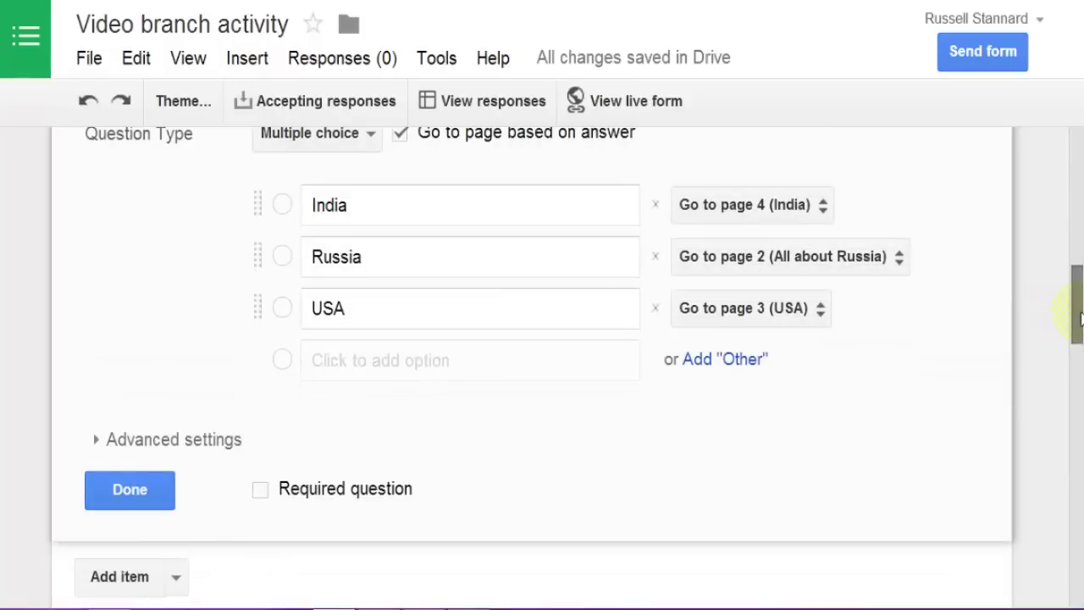
pyautogui.moveTo(1080, 318); pyautogui.dragTo(1080, 201)
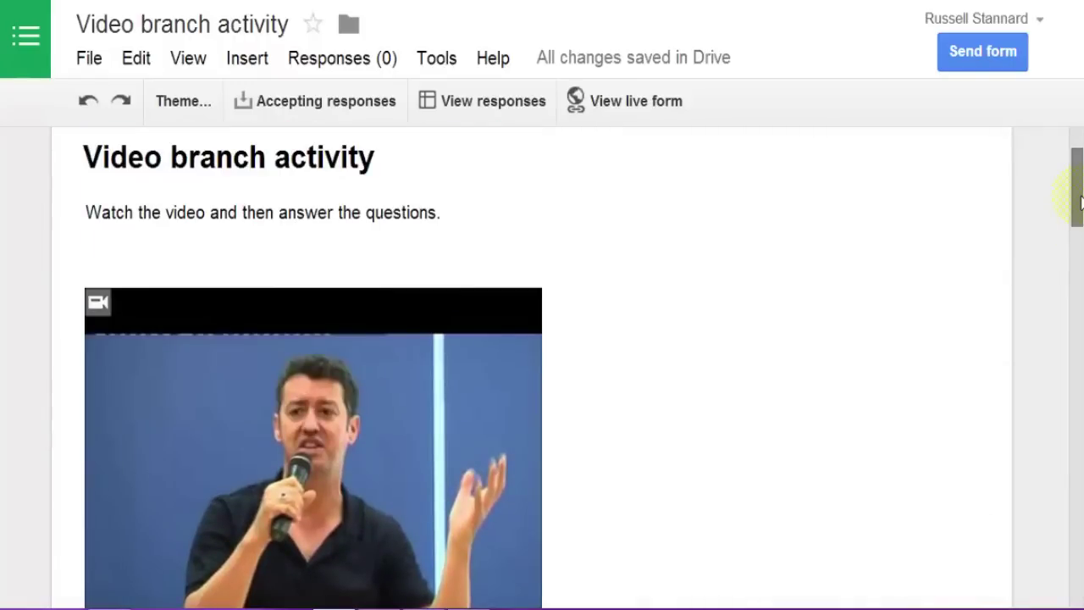
pyautogui.scroll(-4, 1080, 201)
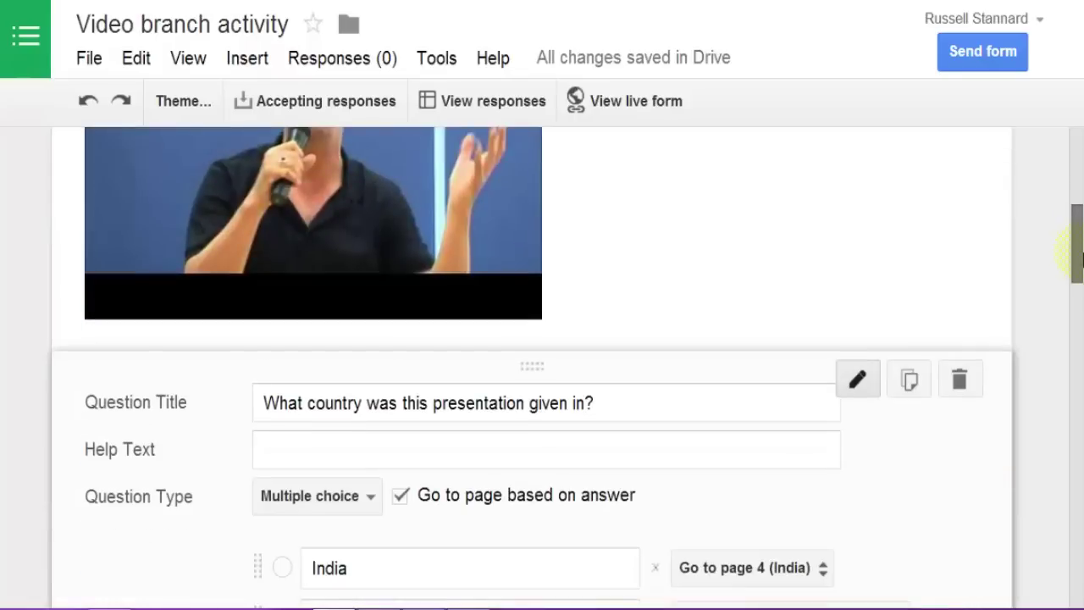
pyautogui.scroll(2, 1076, 214)
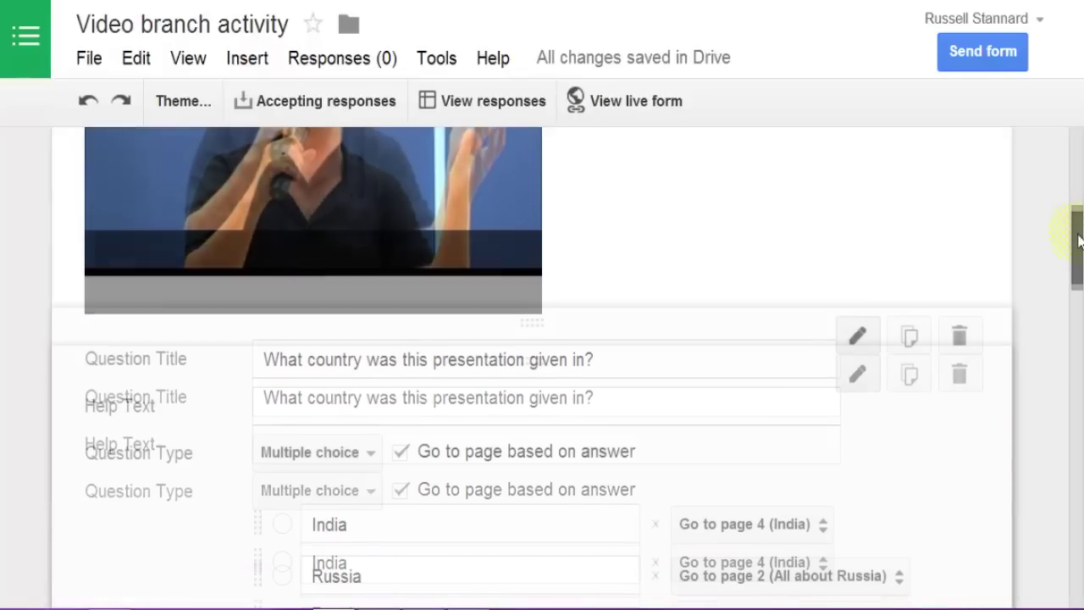
pyautogui.scroll(-6, 1077, 254)
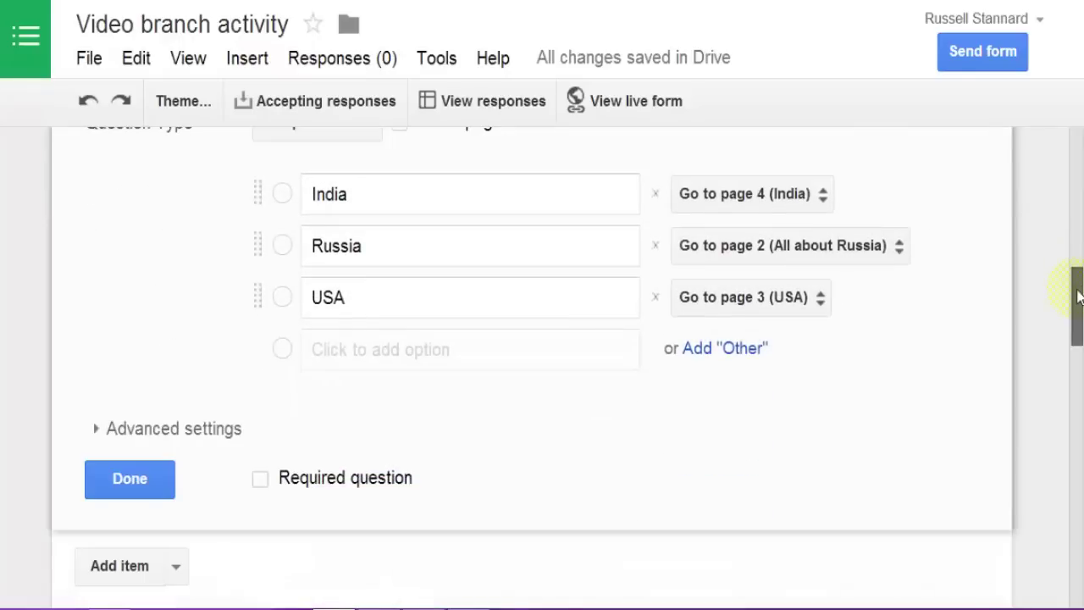
pyautogui.click(132, 478)
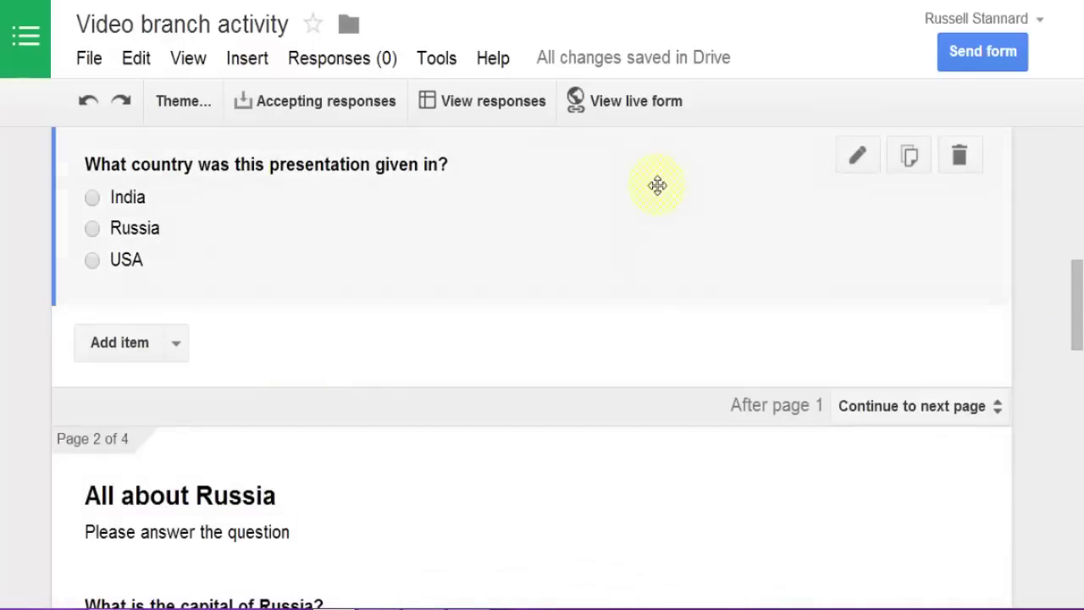
# - Open the live form and test its branching by continuing with India, going back, and continuing with Russia
pyautogui.click(618, 103)
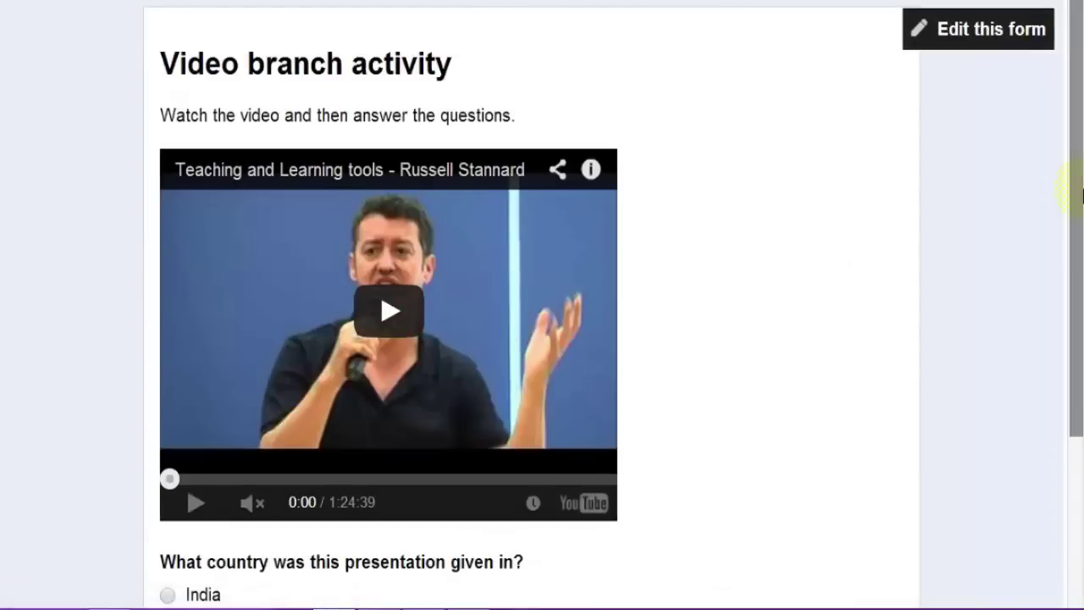
pyautogui.moveTo(1080, 176); pyautogui.dragTo(1080, 263)
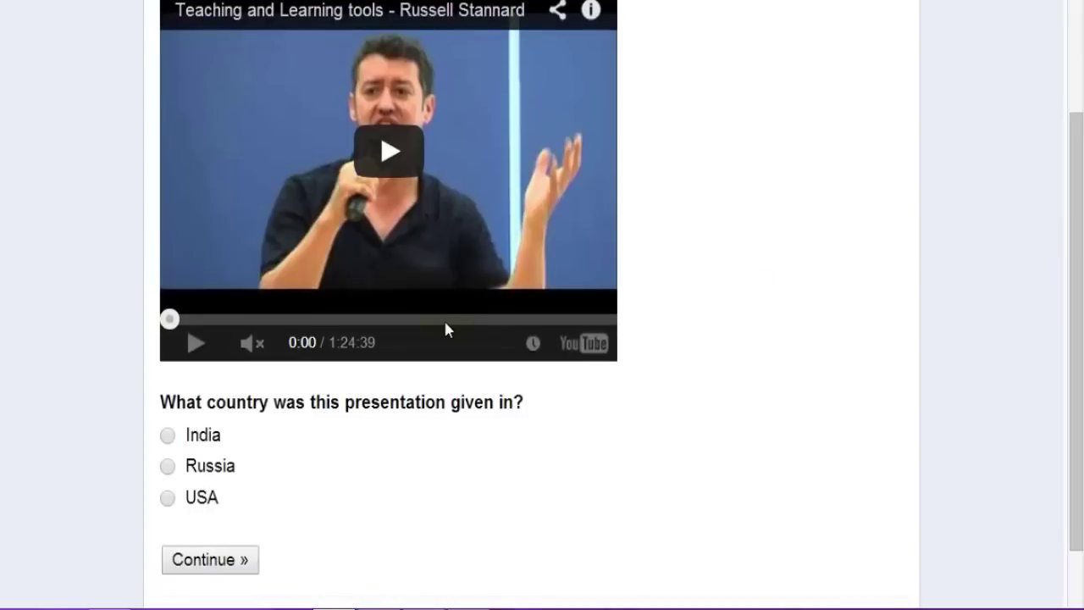
pyautogui.click(205, 565)
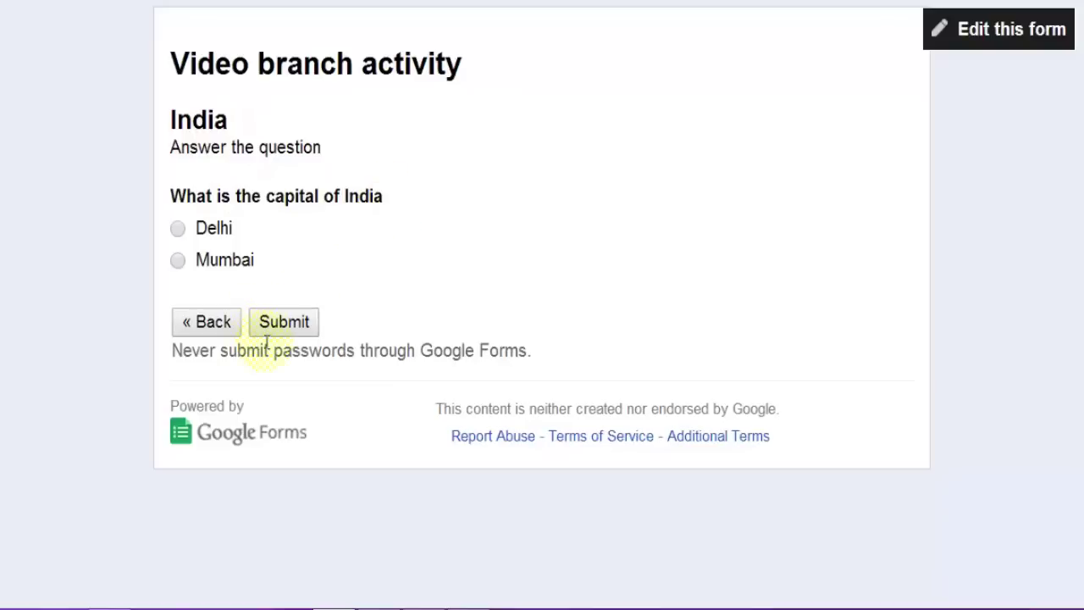
pyautogui.click(178, 260)
pyautogui.click(213, 323)
pyautogui.moveTo(1082, 174); pyautogui.dragTo(1053, 314)
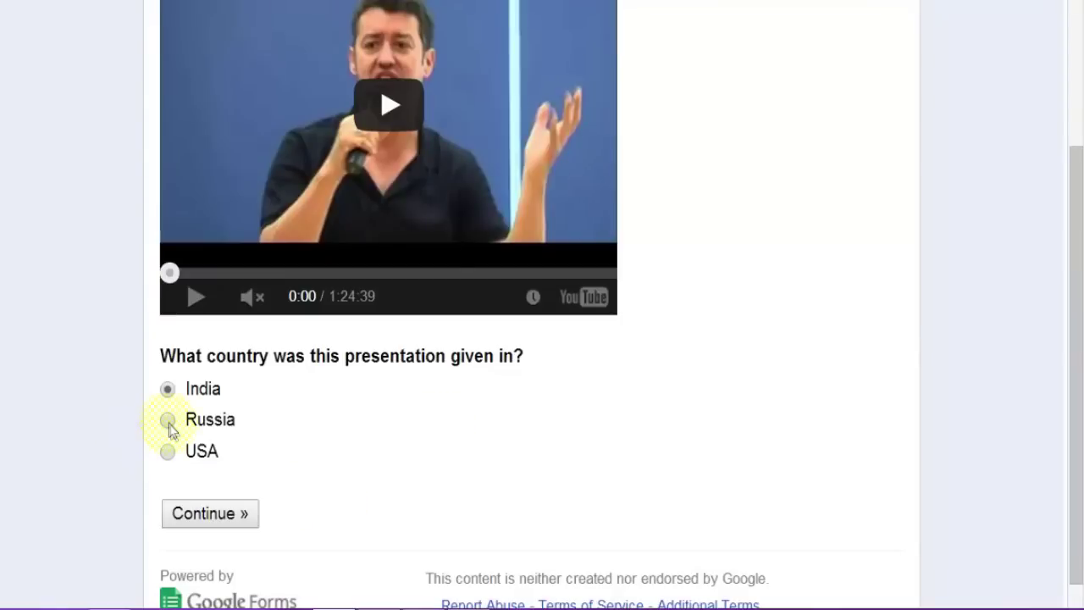
pyautogui.click(207, 519)
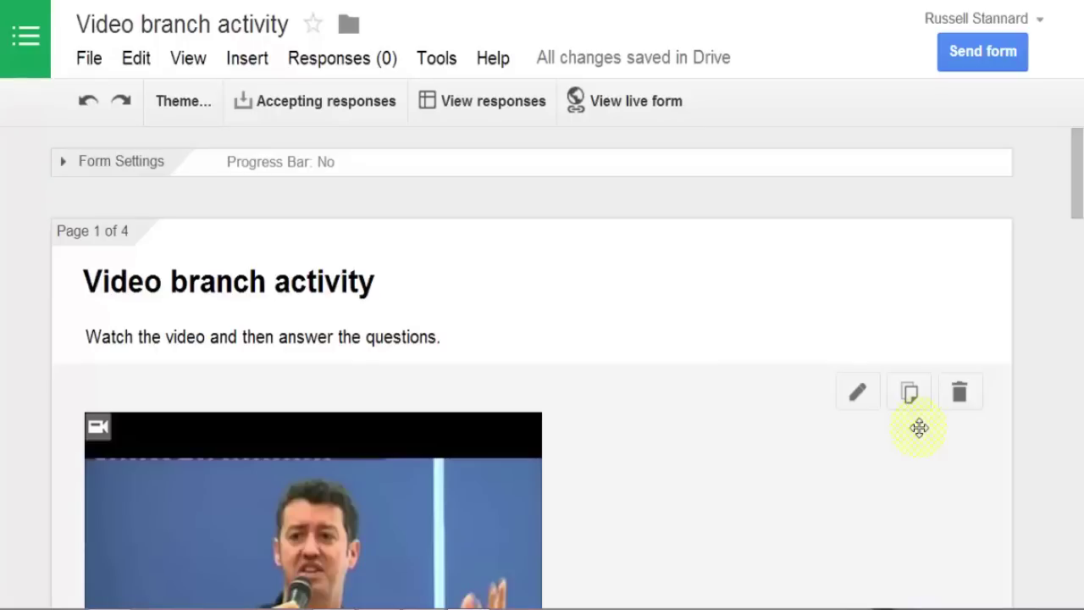
# - Review the branch pages in the form editor and shorten the title of page 2 to "Russia"
pyautogui.moveTo(1079, 140); pyautogui.dragTo(1072, 371)
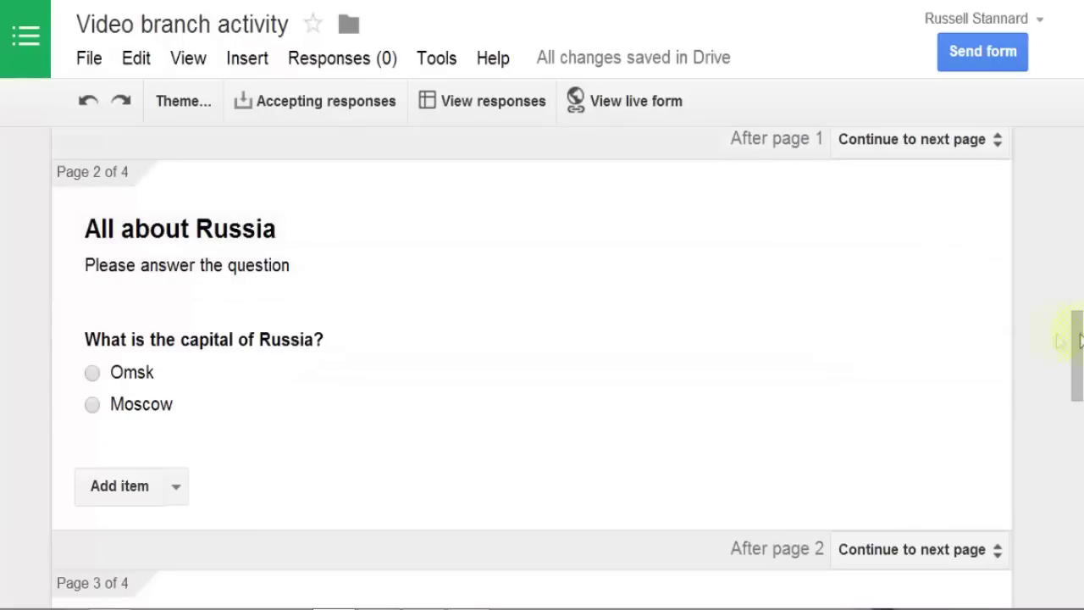
pyautogui.moveTo(1076, 359); pyautogui.dragTo(1079, 402)
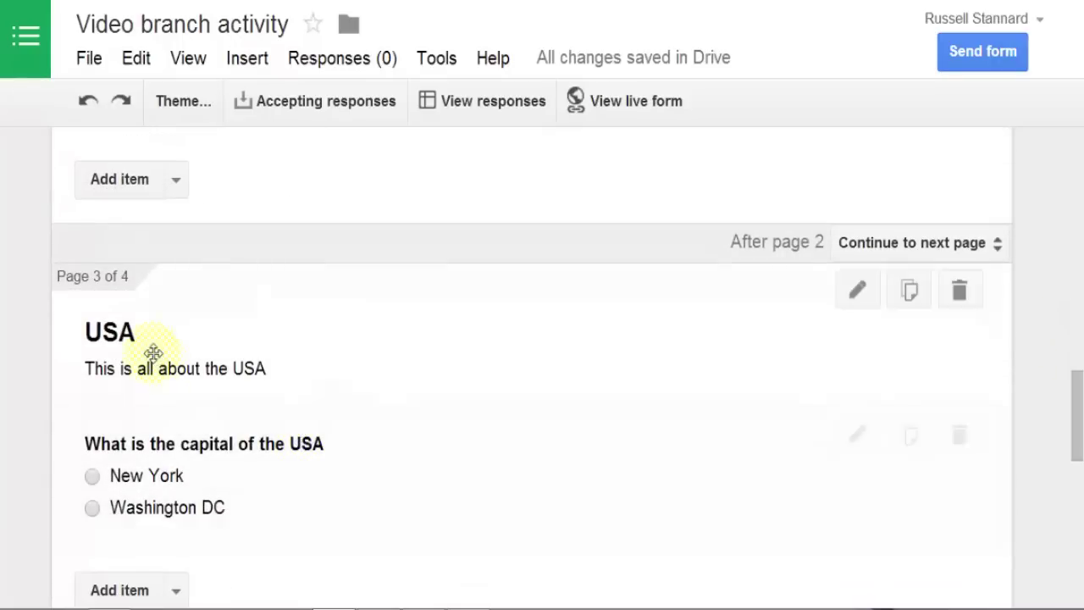
pyautogui.moveTo(1075, 453); pyautogui.dragTo(1075, 496)
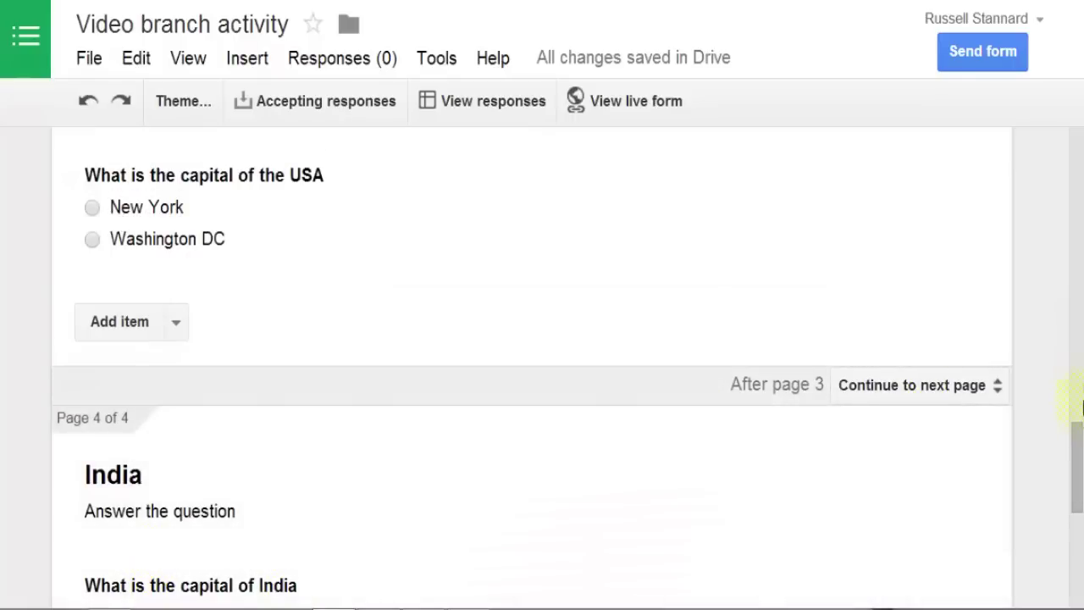
pyautogui.moveTo(1069, 438); pyautogui.dragTo(1075, 314)
pyautogui.moveTo(782, 254)
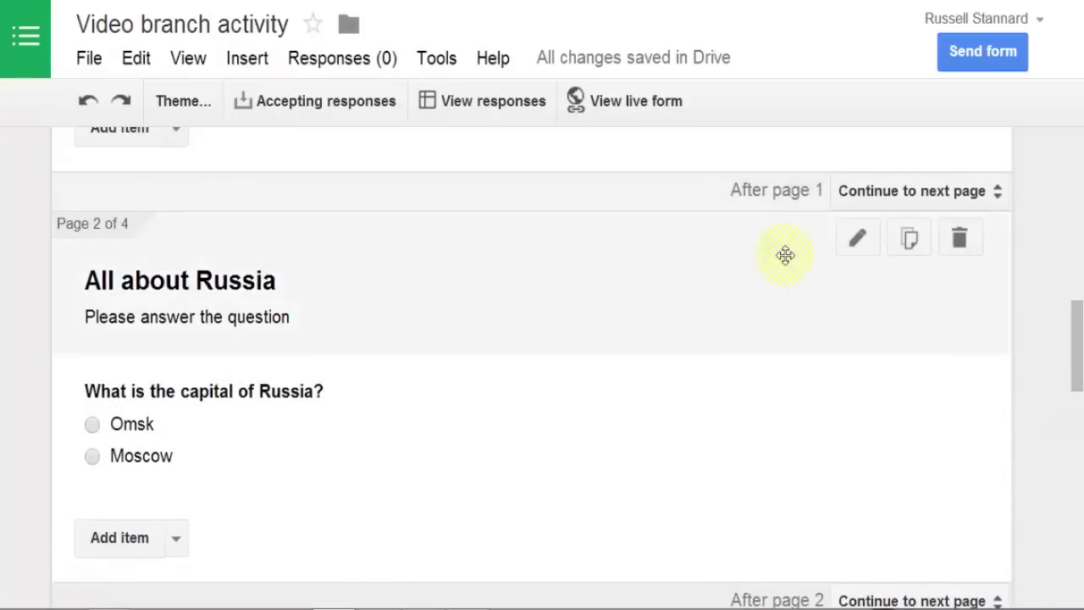
pyautogui.click(856, 235)
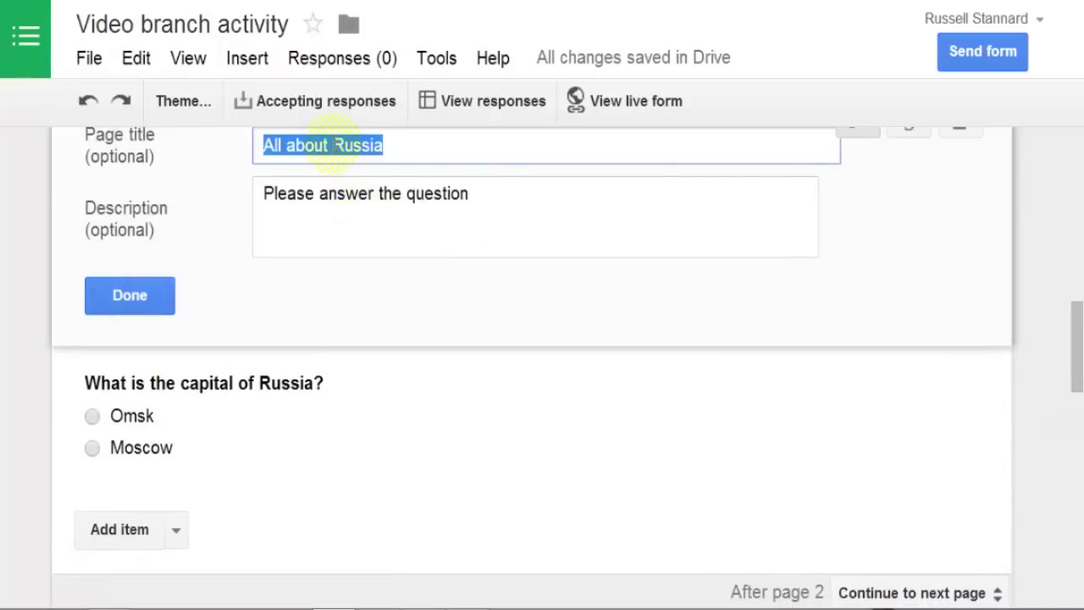
pyautogui.click(333, 147)
pyautogui.press('BackSpace')
pyautogui.press('BackSpace')
pyautogui.press('BackSpace')
pyautogui.press('BackSpace')
pyautogui.press('BackSpace')
pyautogui.press('BackSpace')
pyautogui.press('BackSpace')
pyautogui.press('BackSpace')
pyautogui.press('BackSpace')
pyautogui.press('BackSpace')
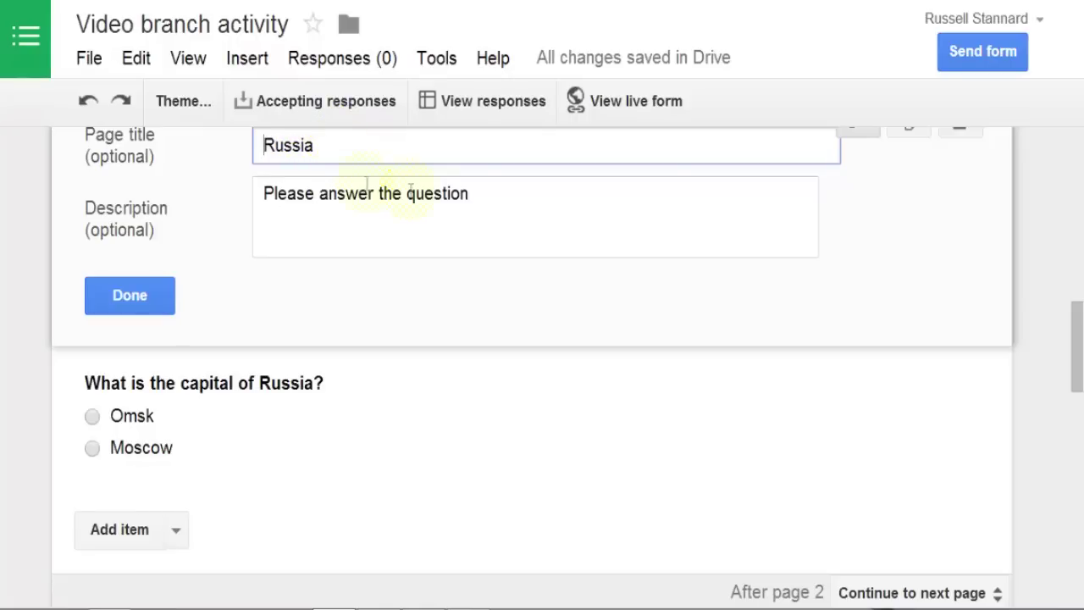
# - Copy the Russia page's description "Please answer the question" and finish editing that page header
pyautogui.moveTo(468, 194); pyautogui.dragTo(253, 194)
pyautogui.hotkey('ctrl', 'c')
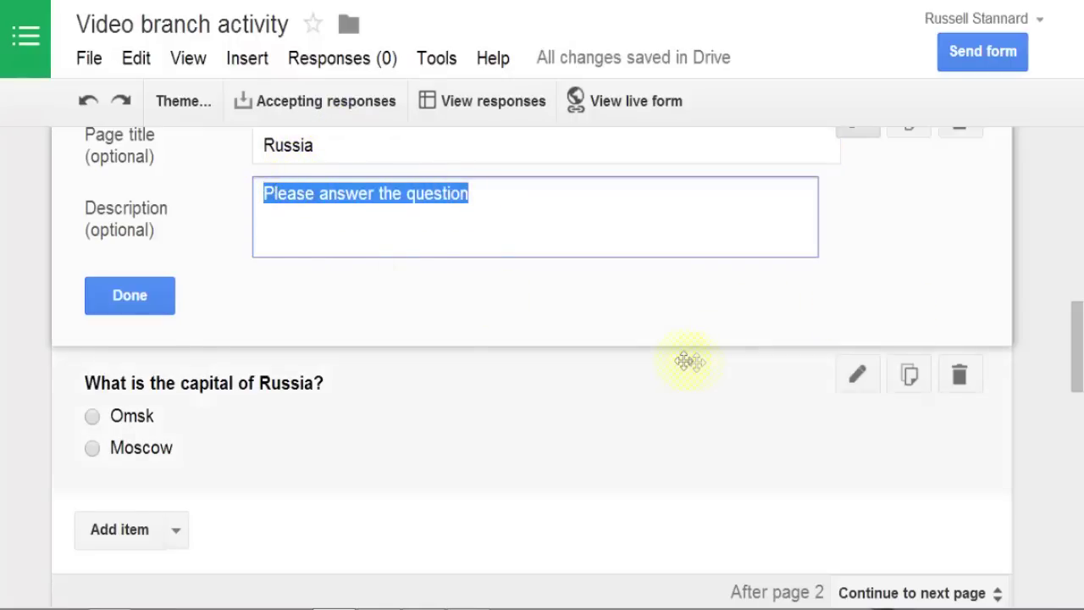
pyautogui.click(128, 296)
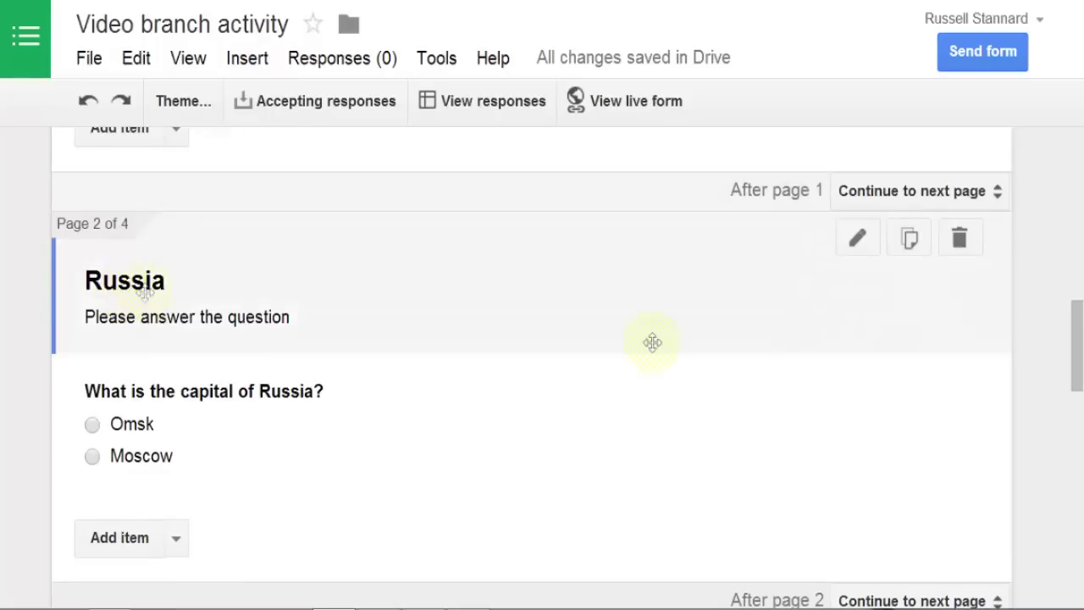
# - Replace the USA page's description with "Please answer the question" and finish editing it
pyautogui.moveTo(1077, 345); pyautogui.dragTo(1079, 387)
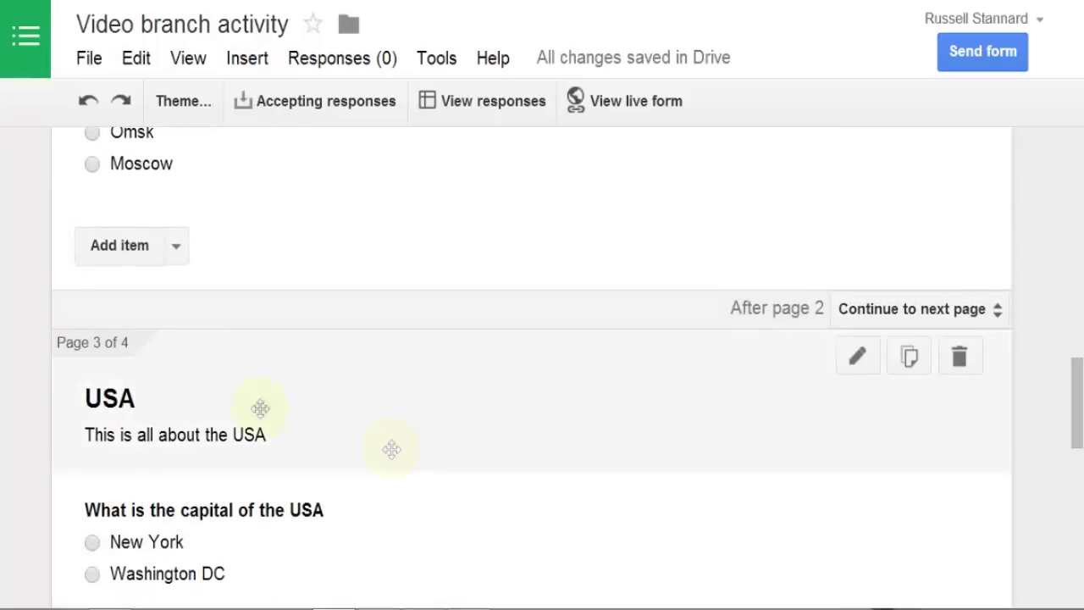
pyautogui.click(857, 357)
pyautogui.click(457, 312)
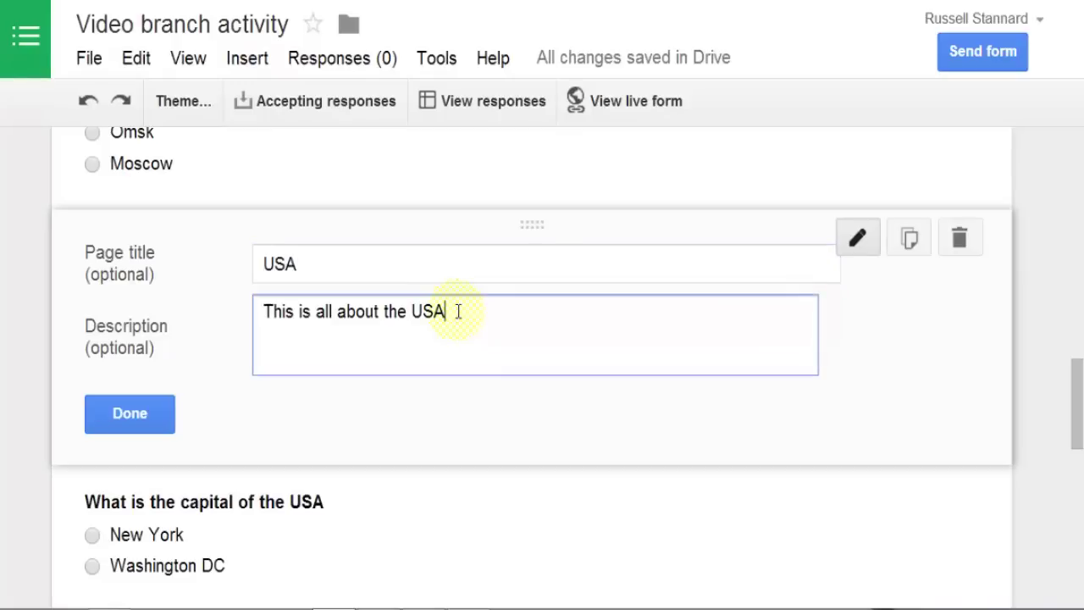
pyautogui.press('BackSpace')
pyautogui.press('BackSpace')
pyautogui.press('BackSpace')
pyautogui.press('BackSpace')
pyautogui.press('BackSpace')
pyautogui.press('BackSpace')
pyautogui.press('BackSpace')
pyautogui.press('BackSpace')
pyautogui.press('BackSpace')
pyautogui.press('BackSpace')
pyautogui.press('BackSpace')
pyautogui.press('BackSpace')
pyautogui.press('BackSpace')
pyautogui.press('BackSpace')
pyautogui.press('BackSpace')
pyautogui.press('BackSpace')
pyautogui.press('BackSpace')
pyautogui.press('BackSpace')
pyautogui.press('BackSpace')
pyautogui.press('BackSpace')
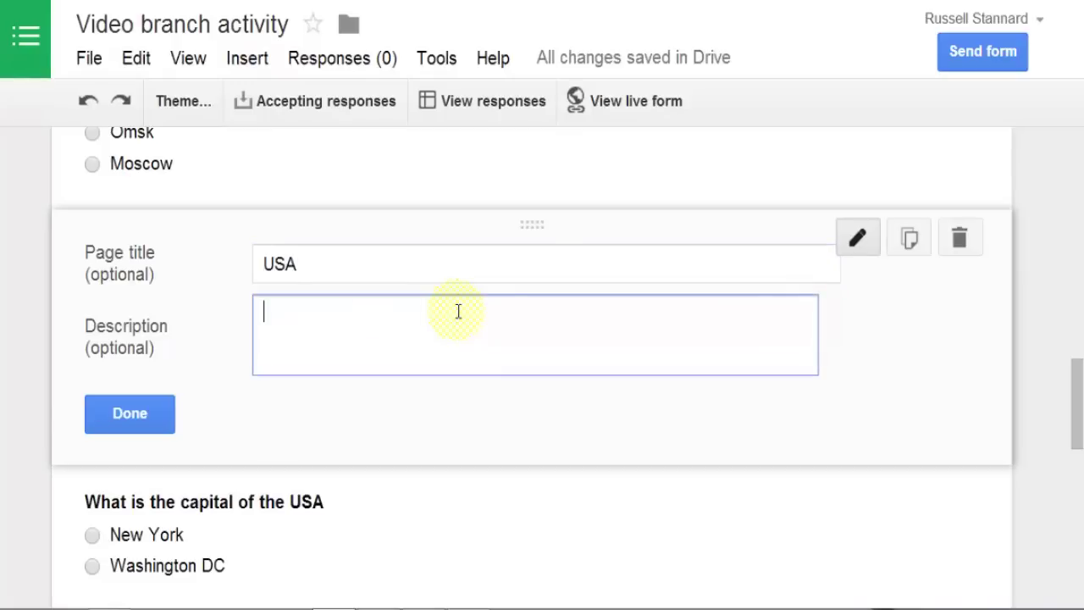
pyautogui.write('Please answer the question')
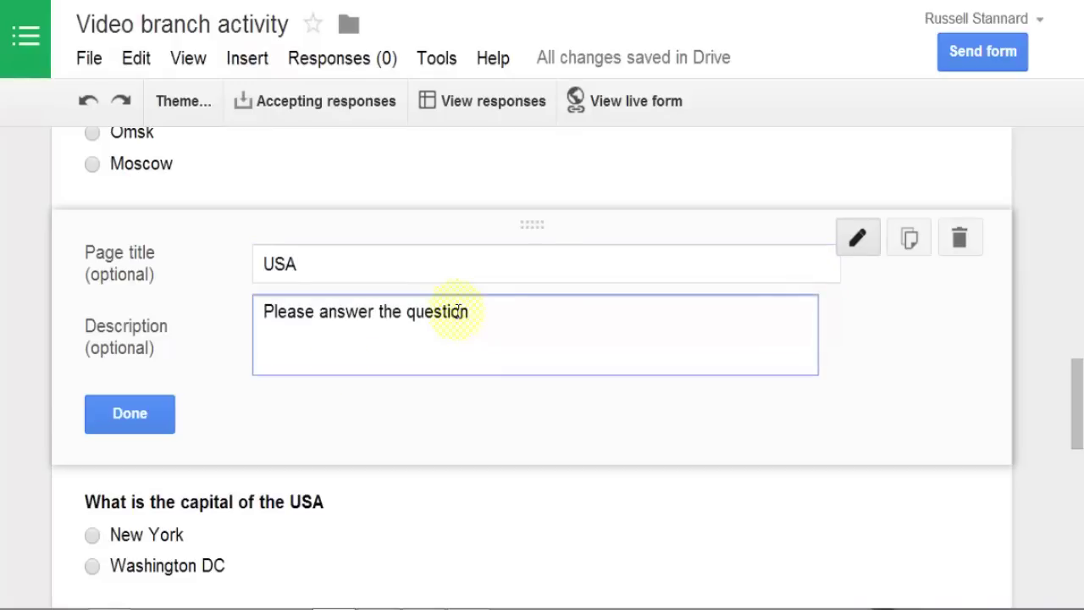
pyautogui.click(136, 415)
# - Replace the India page's description with "Please answer the question" and finish editing that page header
pyautogui.moveTo(1076, 430); pyautogui.dragTo(1072, 502)
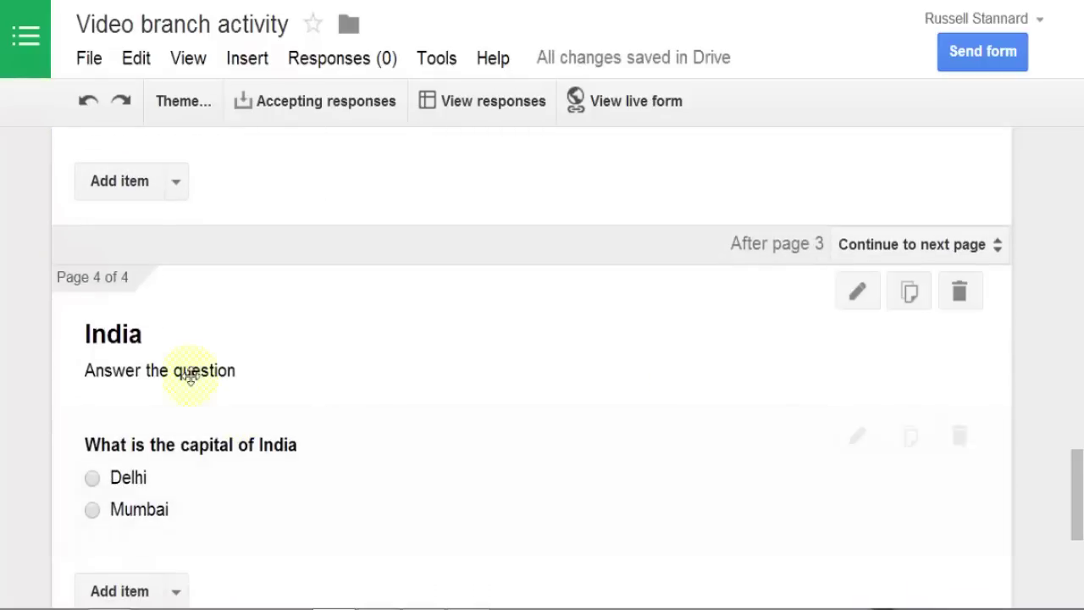
pyautogui.click(857, 292)
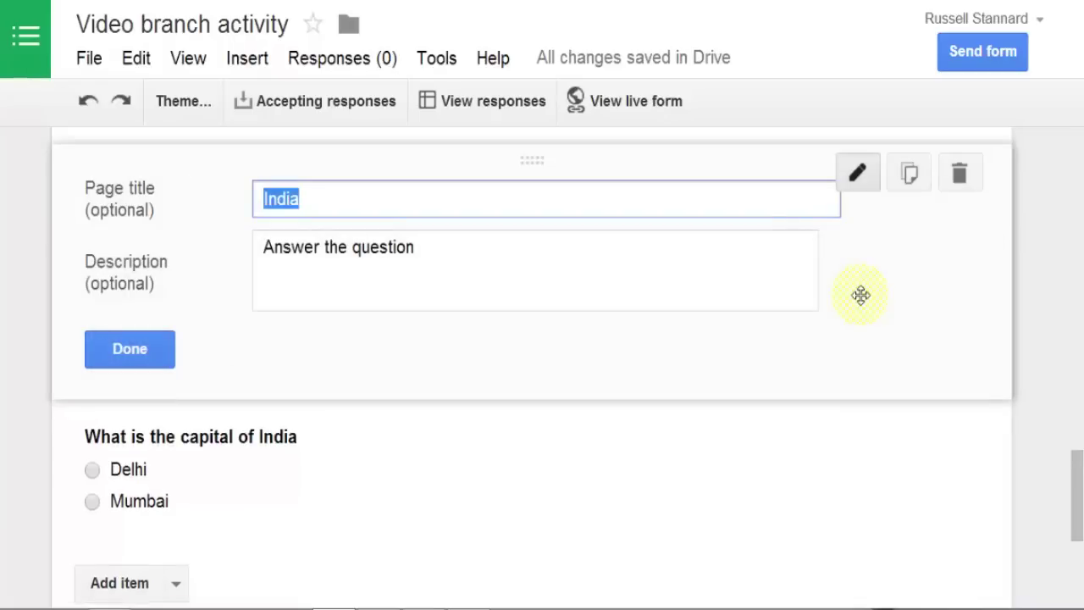
pyautogui.click(434, 244)
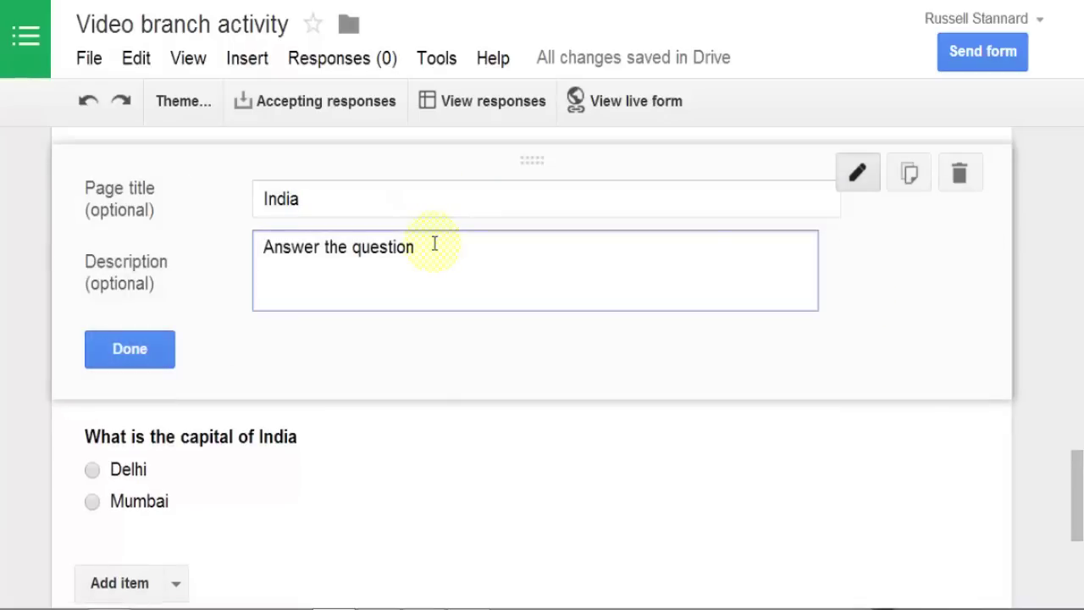
pyautogui.press('BackSpace')
pyautogui.press('BackSpace')
pyautogui.press('BackSpace')
pyautogui.press('BackSpace')
pyautogui.press('BackSpace')
pyautogui.press('BackSpace')
pyautogui.press('BackSpace')
pyautogui.press('BackSpace')
pyautogui.press('BackSpace')
pyautogui.press('BackSpace')
pyautogui.press('BackSpace')
pyautogui.press('BackSpace')
pyautogui.press('BackSpace')
pyautogui.press('BackSpace')
pyautogui.press('BackSpace')
pyautogui.press('BackSpace')
pyautogui.press('BackSpace')
pyautogui.press('BackSpace')
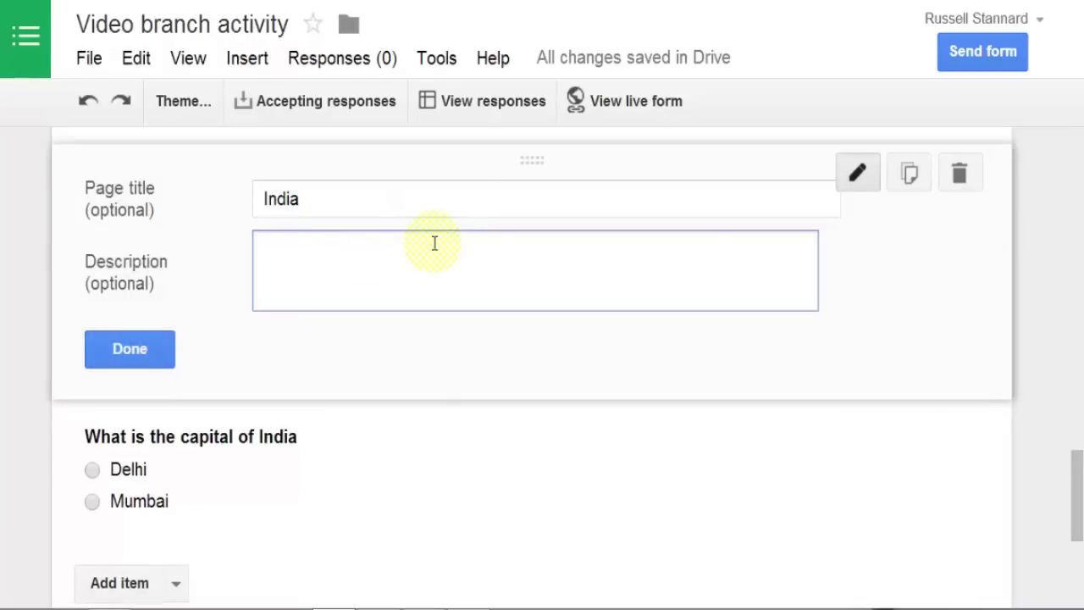
pyautogui.hotkey('ctrl', 'v')
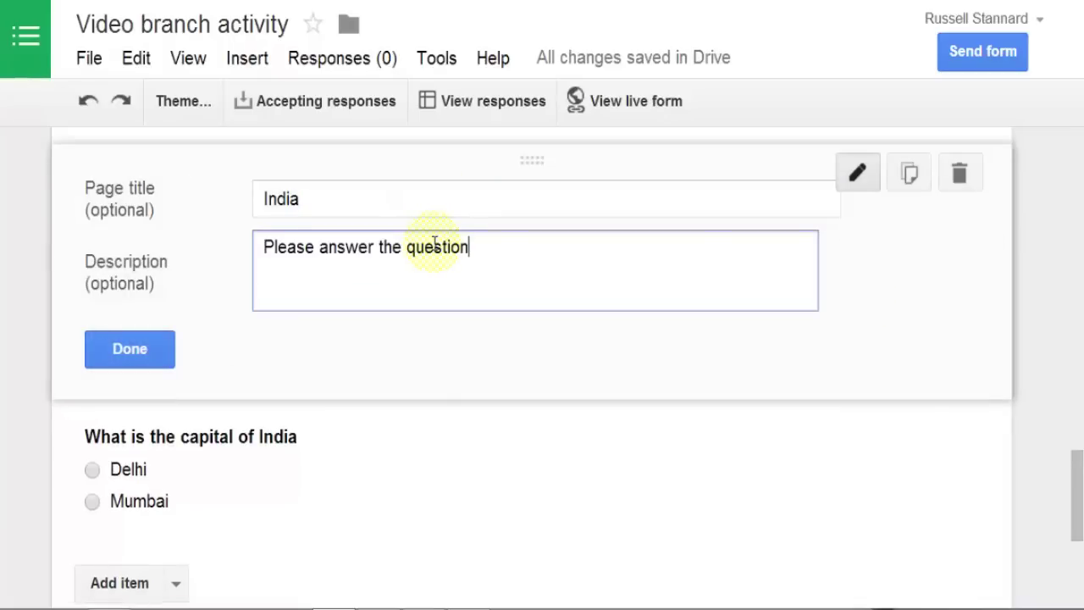
pyautogui.click(149, 349)
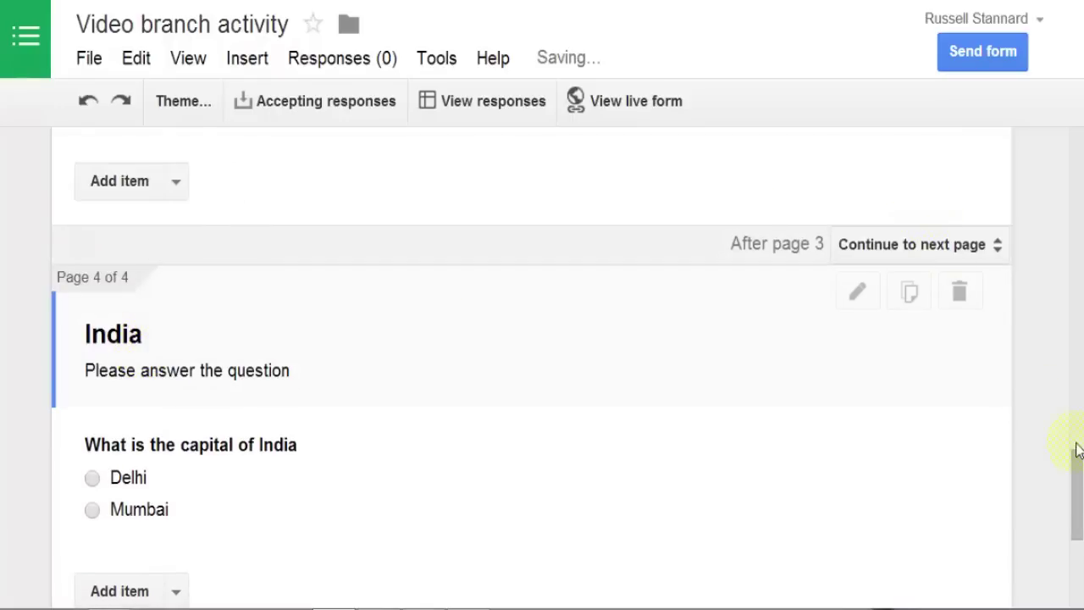
# - Add a choose-from-a-list question titled "What region of India is Mumbai situated?" below the capital question on the India page
pyautogui.moveTo(1079, 450); pyautogui.dragTo(1079, 496)
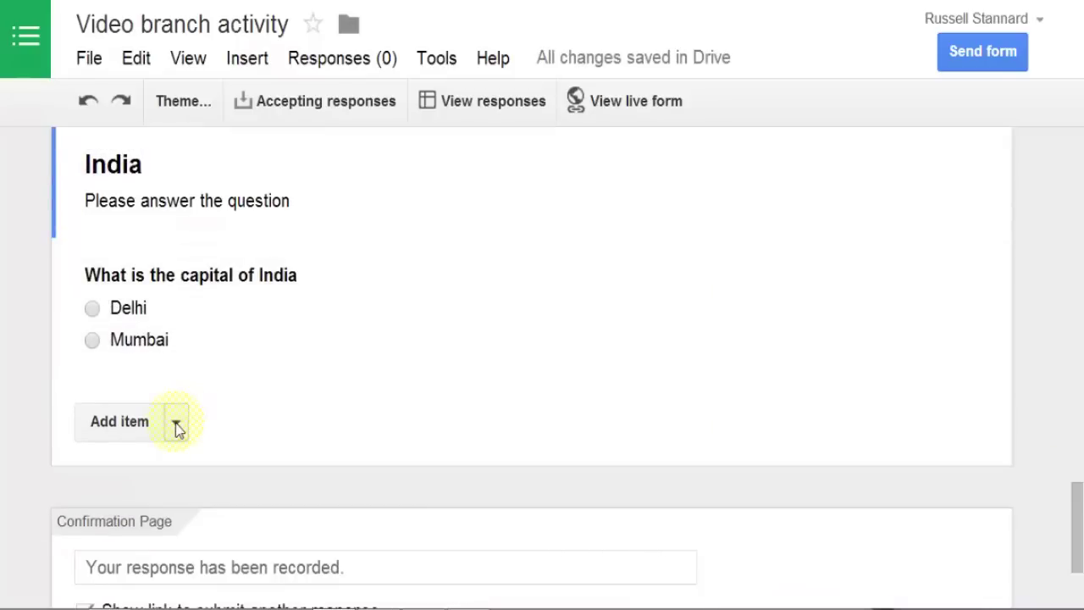
pyautogui.click(176, 426)
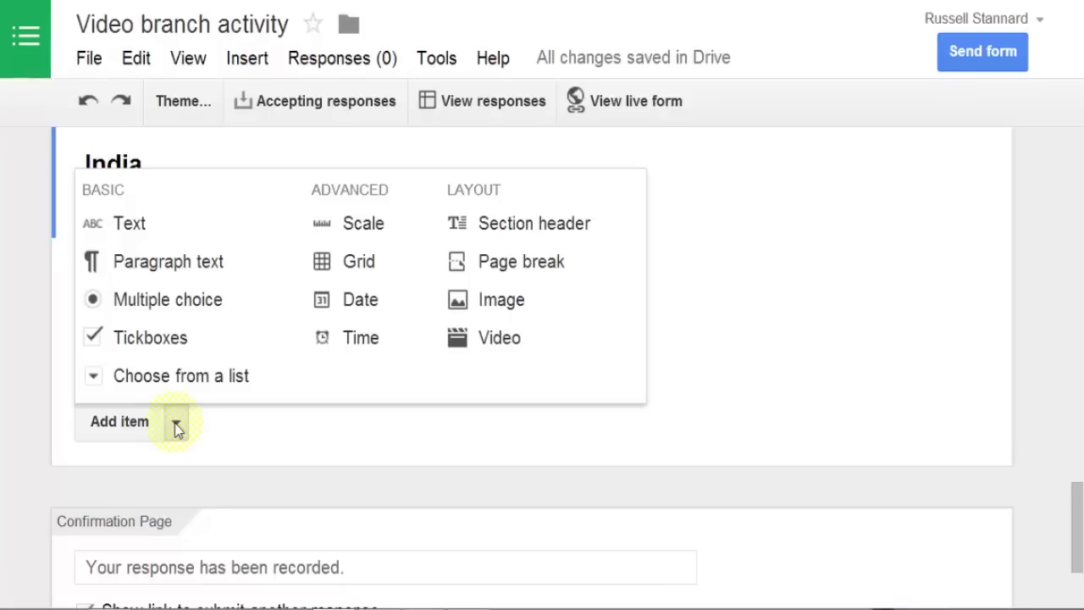
pyautogui.click(155, 383)
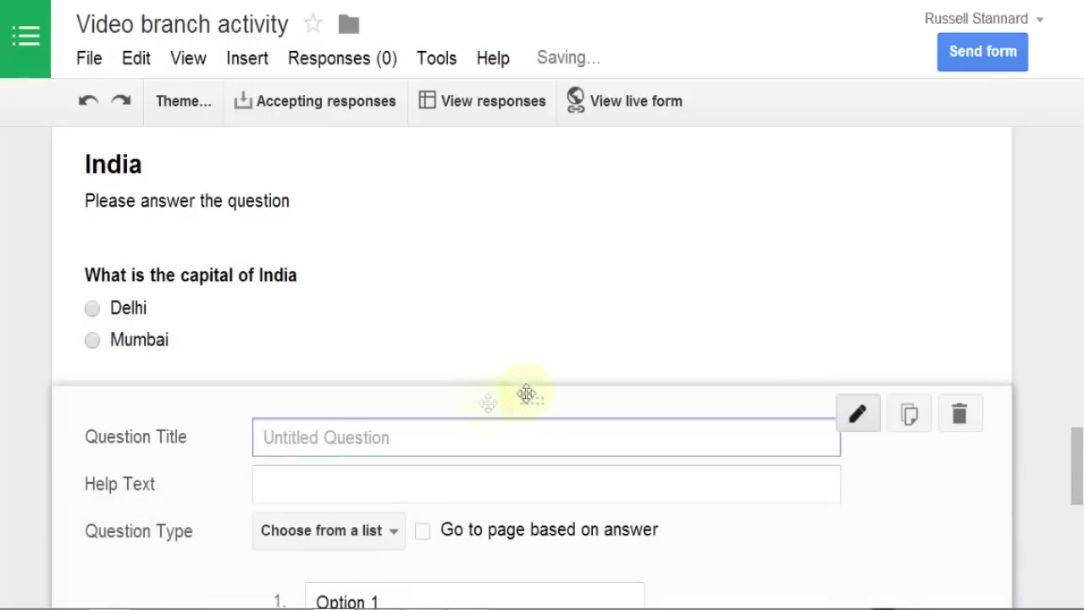
pyautogui.moveTo(1077, 459); pyautogui.dragTo(1078, 477)
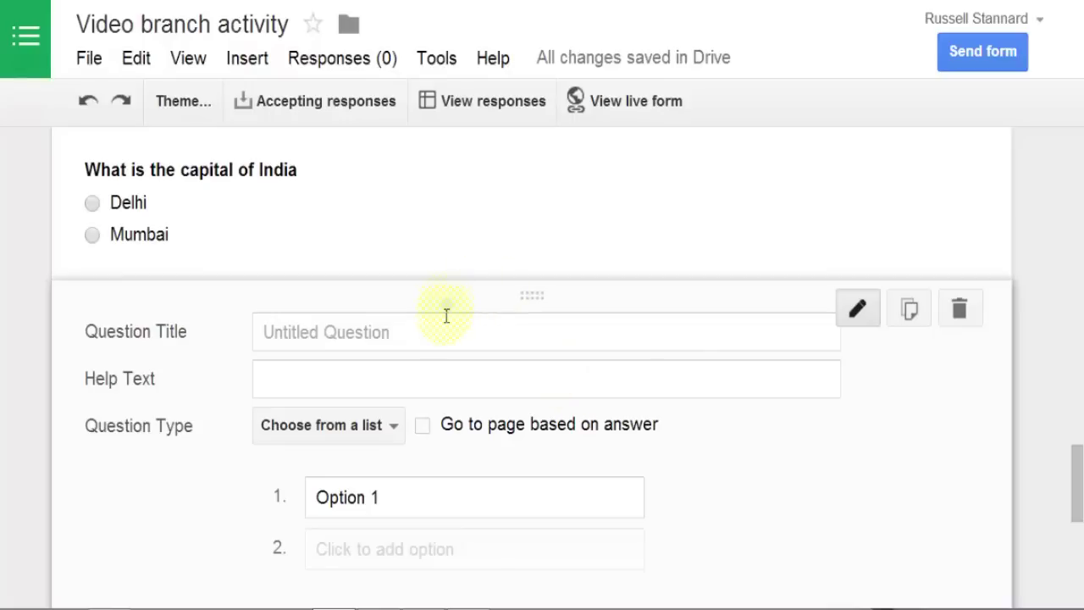
pyautogui.click(416, 336)
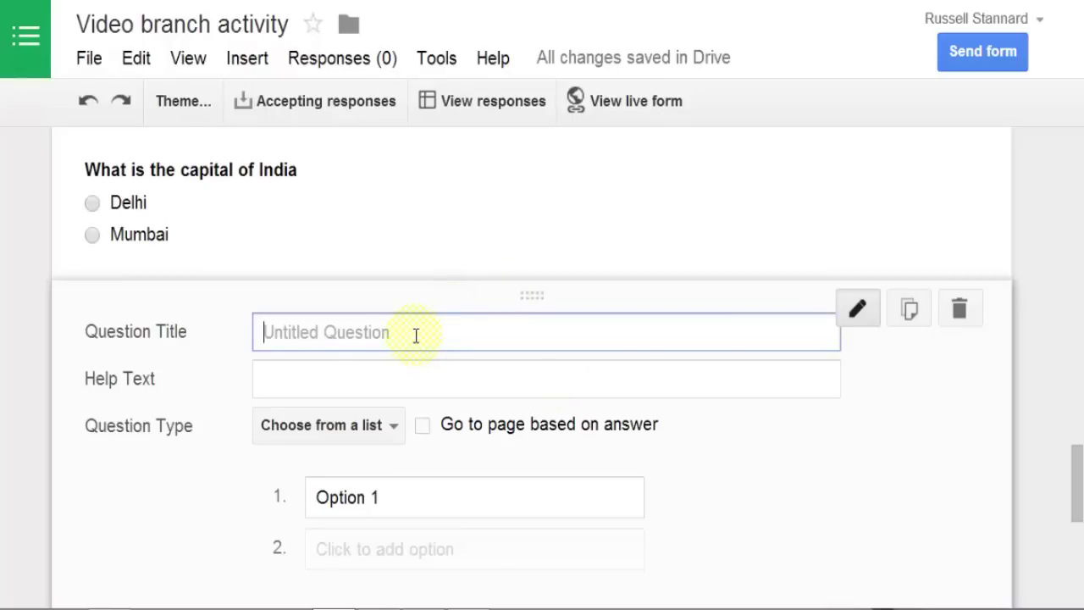
pyautogui.write('Wha')
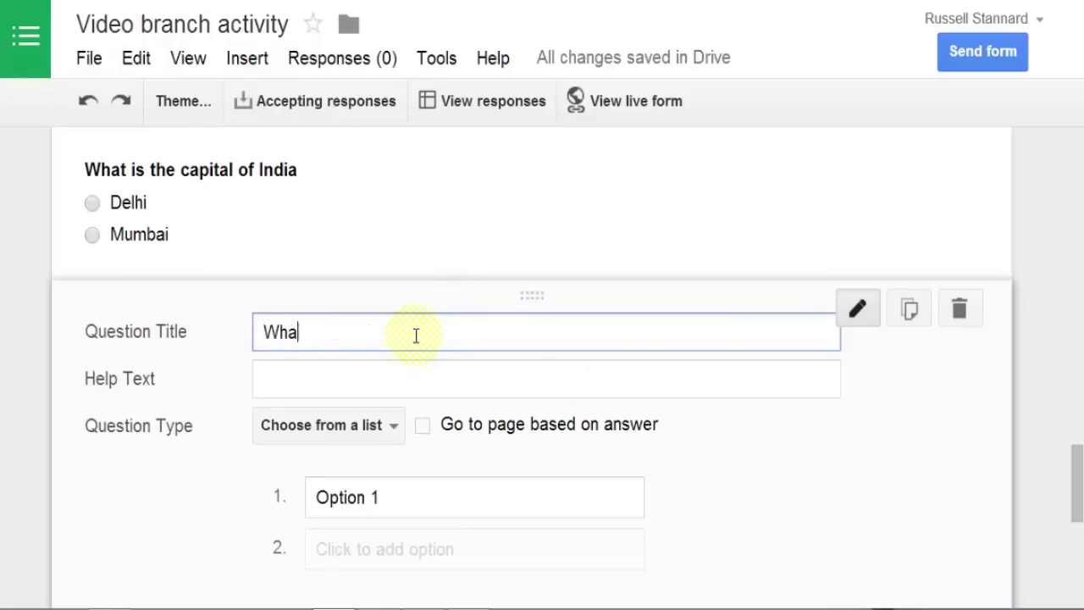
pyautogui.write('t region of')
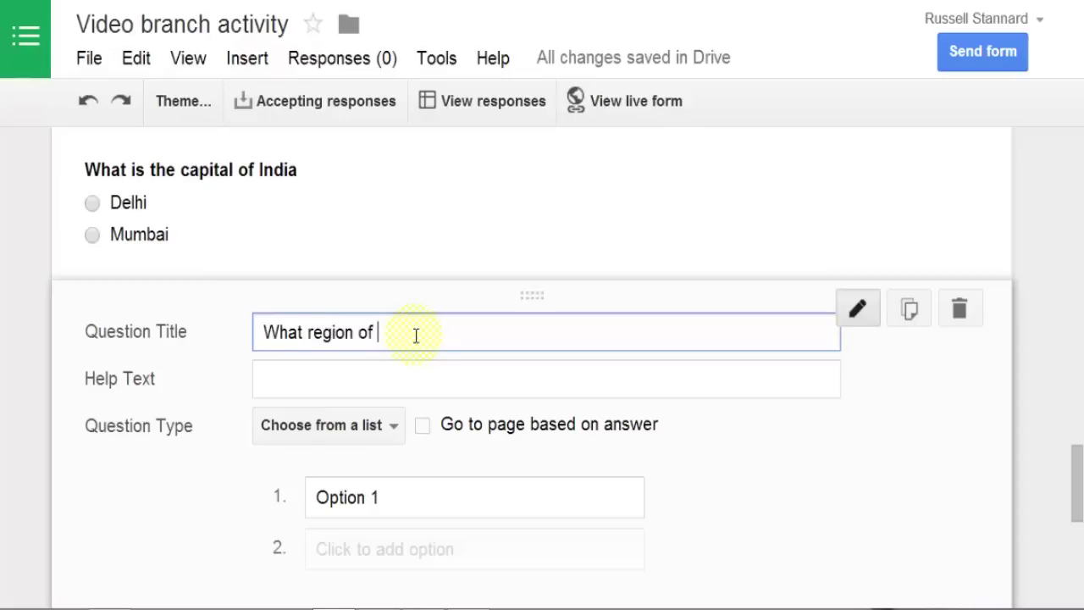
pyautogui.write(' India is')
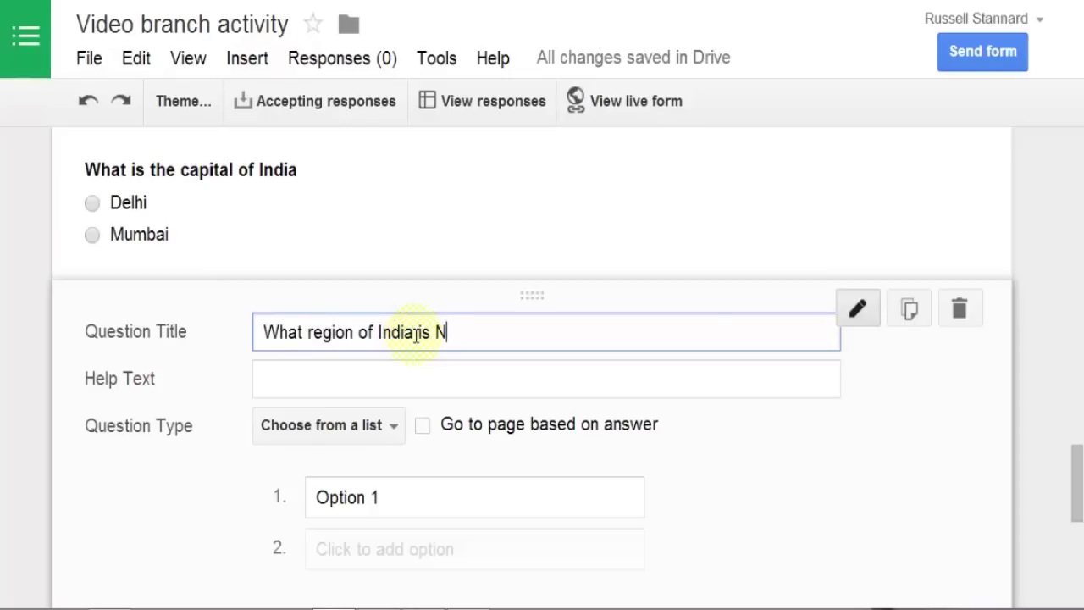
pyautogui.write(' Mumbai situated?')
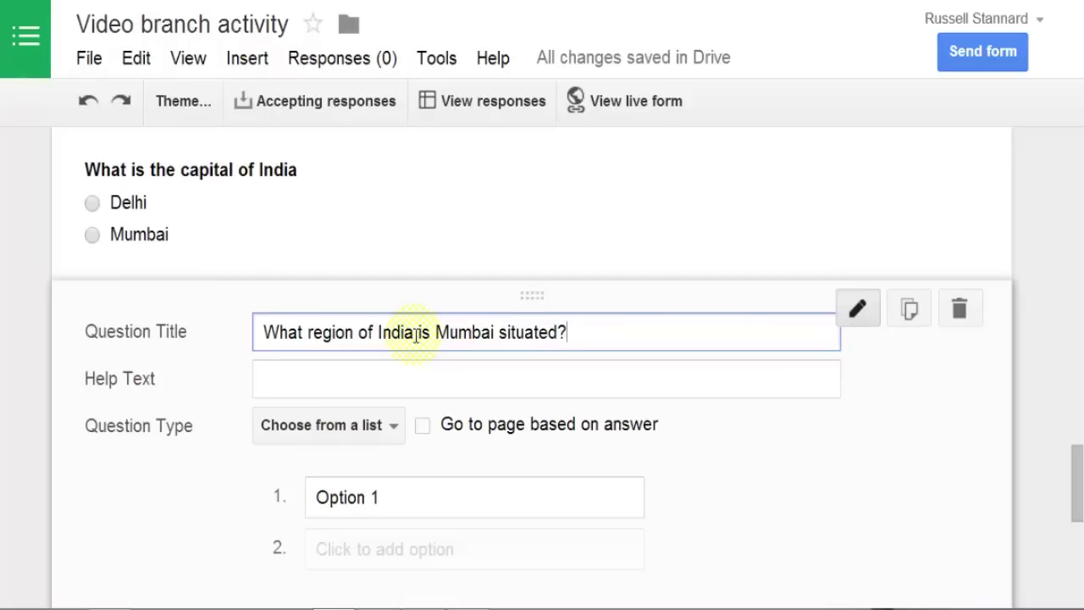
# - Give the Mumbai region question the options "West India", "East India" and "South India" and finish editing it
pyautogui.click(424, 497)
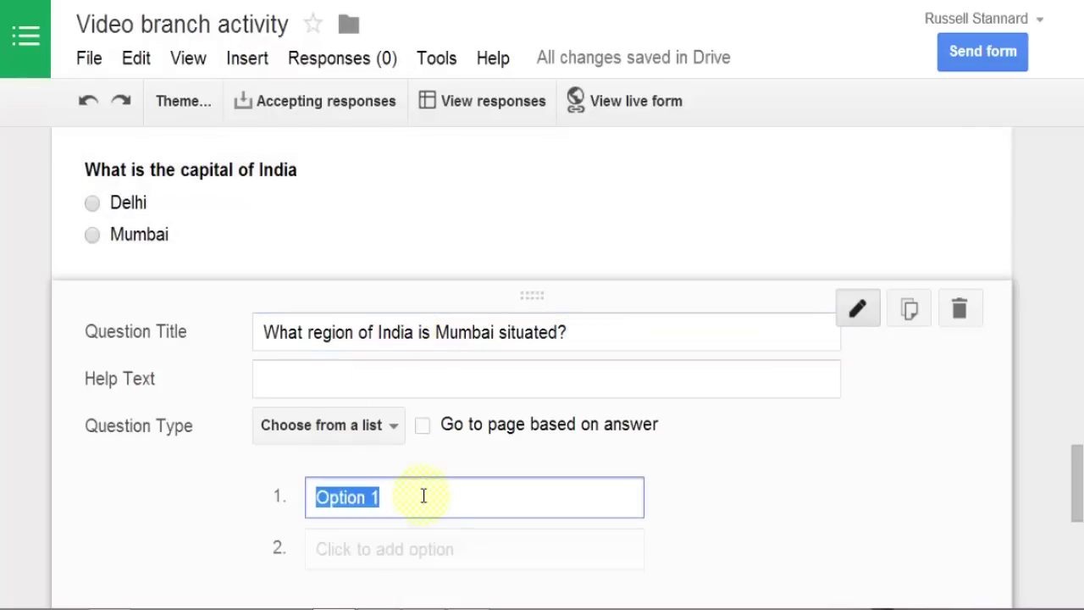
pyautogui.write('West In')
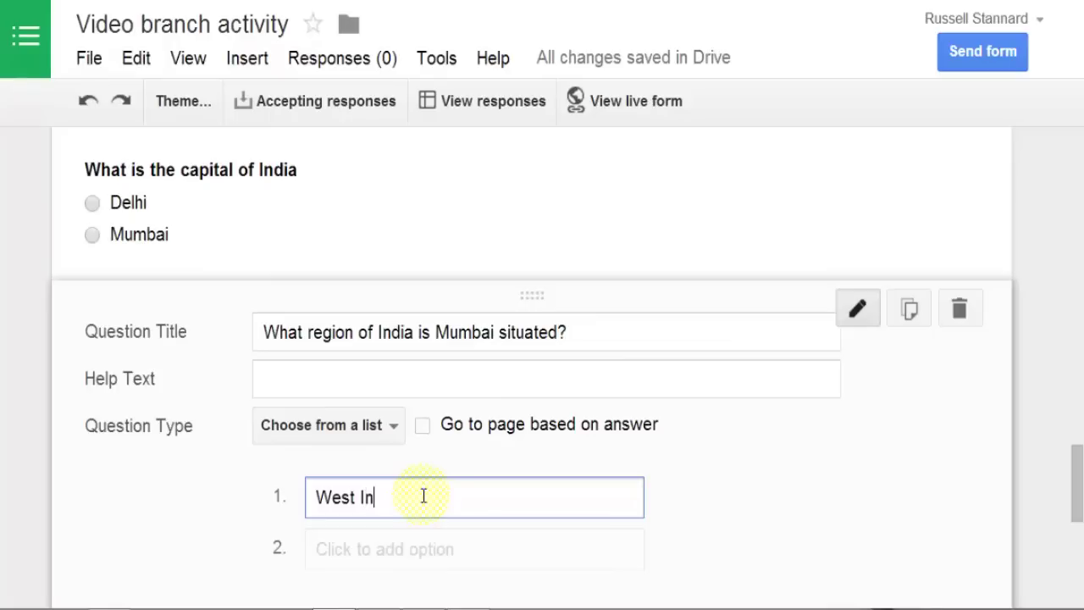
pyautogui.write('dia')
pyautogui.click(358, 547)
pyautogui.write('East In')
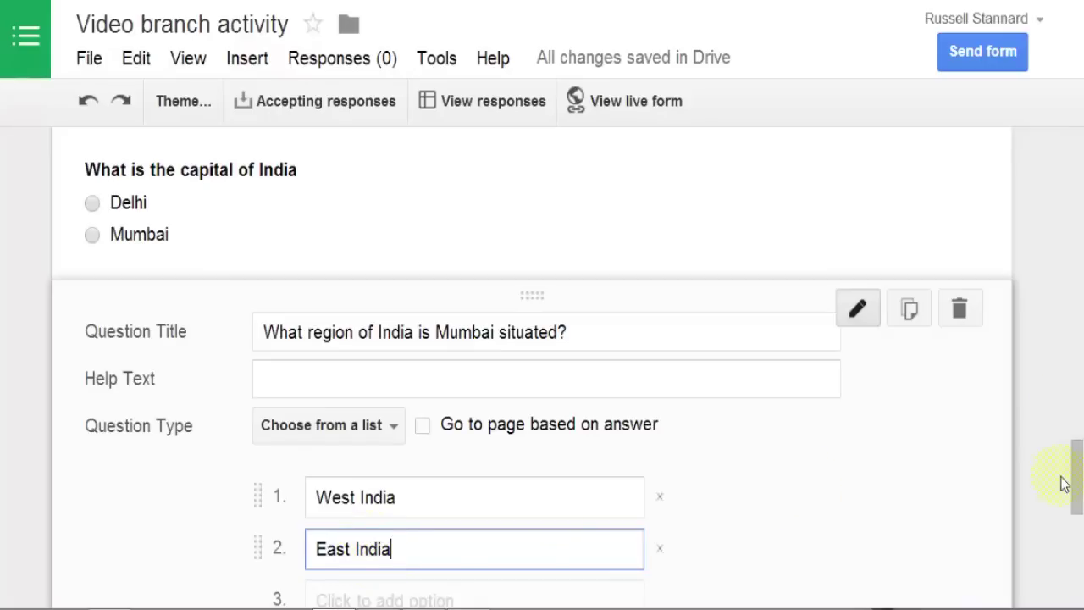
pyautogui.moveTo(1074, 483); pyautogui.dragTo(1075, 493)
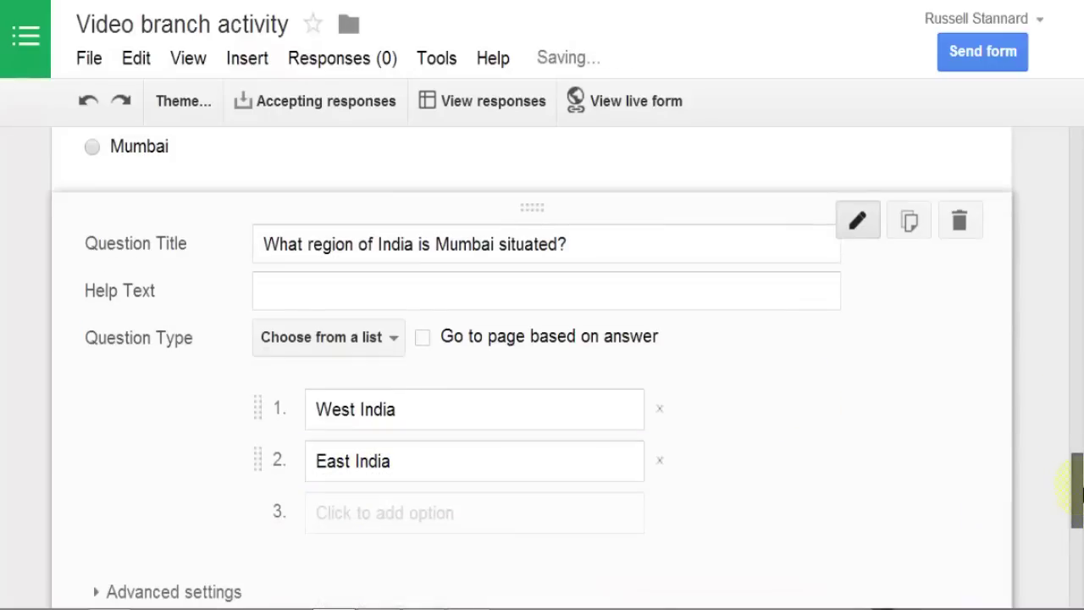
pyautogui.click(380, 513)
pyautogui.write('South India')
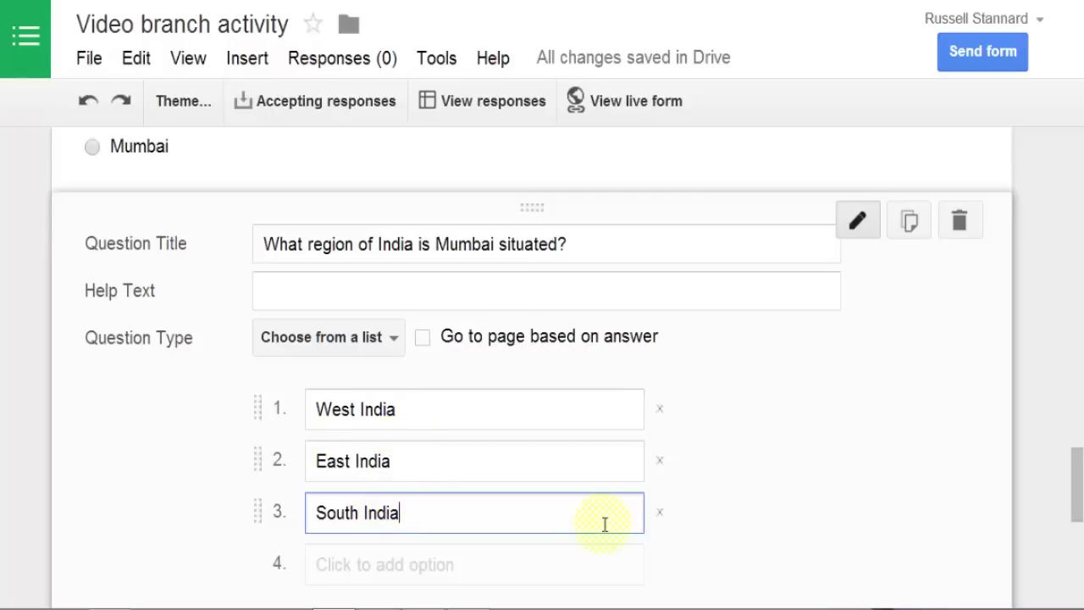
pyautogui.moveTo(1076, 484); pyautogui.dragTo(1077, 511)
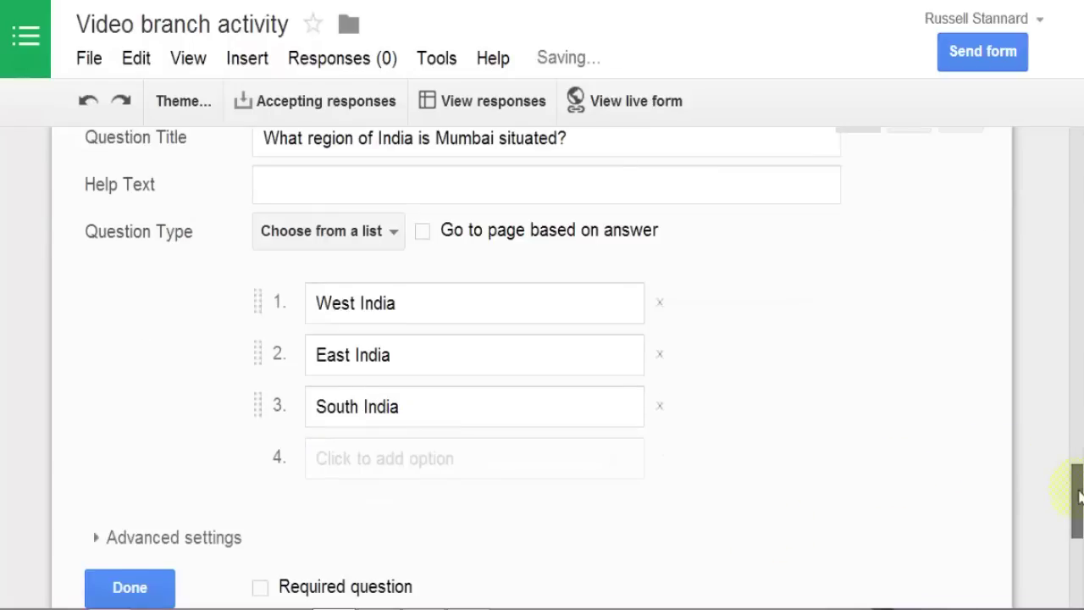
pyautogui.click(130, 588)
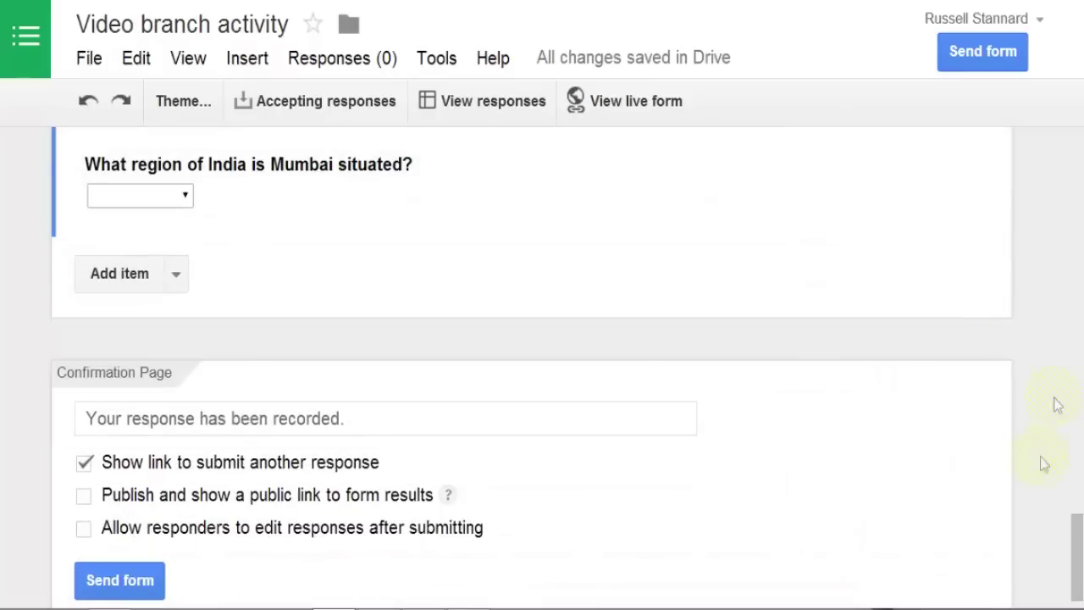
# - Open the live form, answer the country question with India and continue to the India page
pyautogui.moveTo(1073, 514); pyautogui.dragTo(1078, 463)
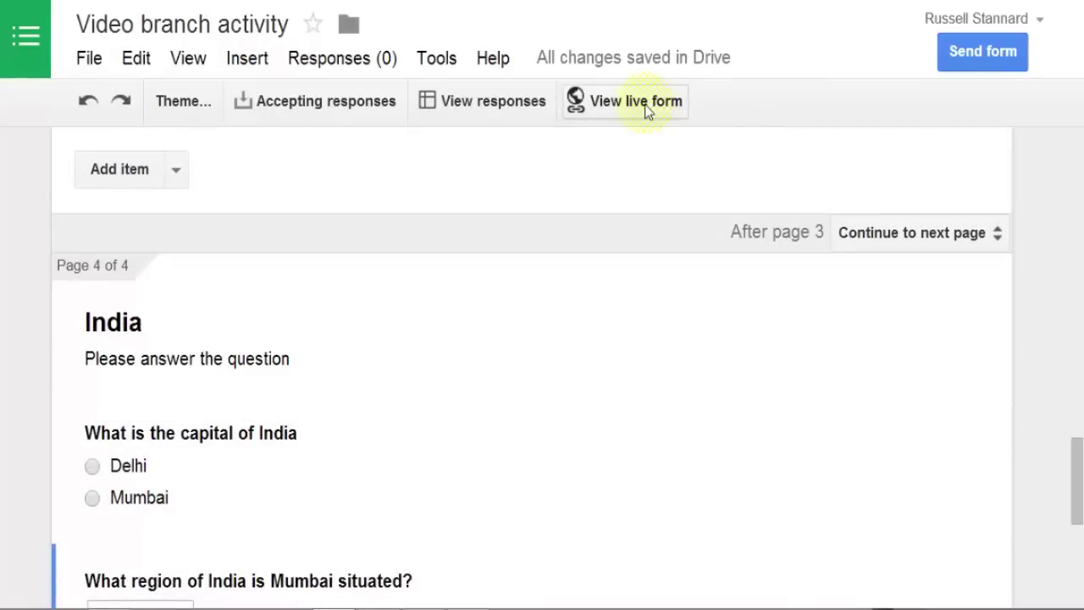
pyautogui.click(649, 108)
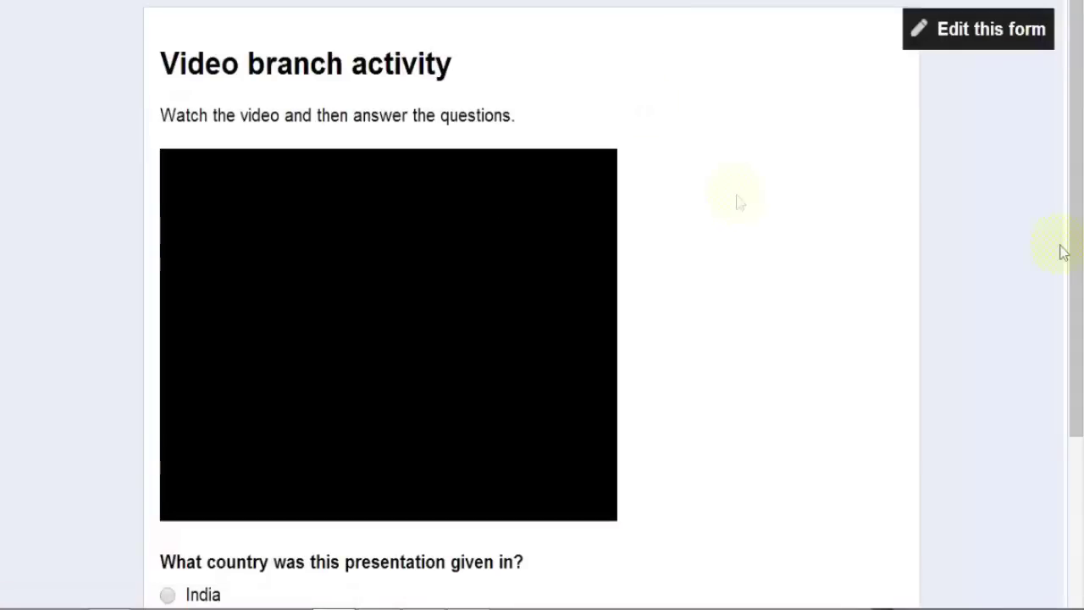
pyautogui.moveTo(1074, 222); pyautogui.dragTo(1080, 273)
pyautogui.moveTo(1080, 355); pyautogui.dragTo(1079, 363)
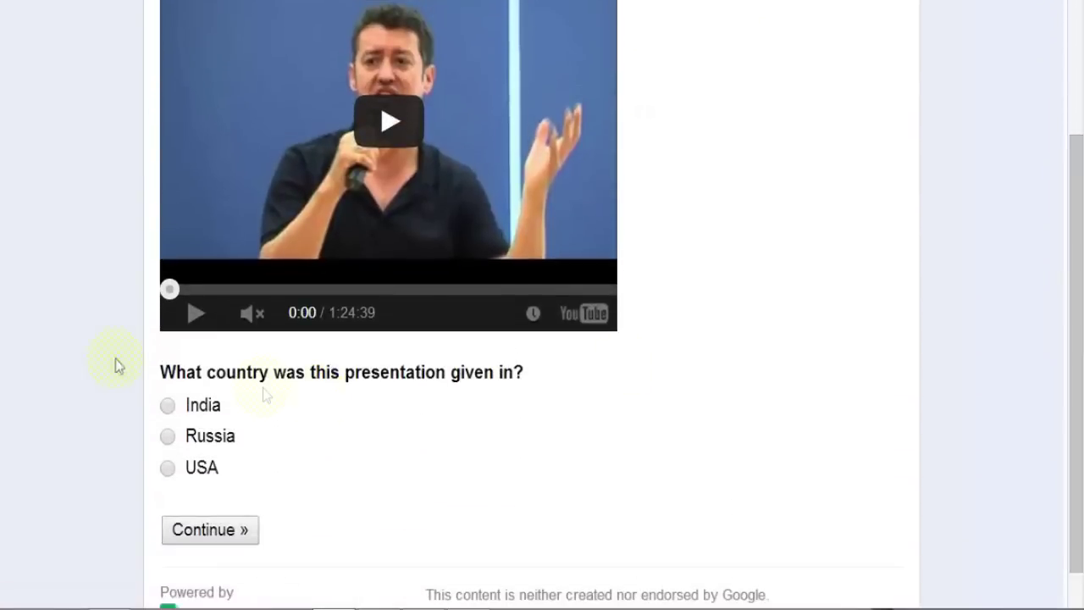
pyautogui.click(168, 407)
pyautogui.click(221, 538)
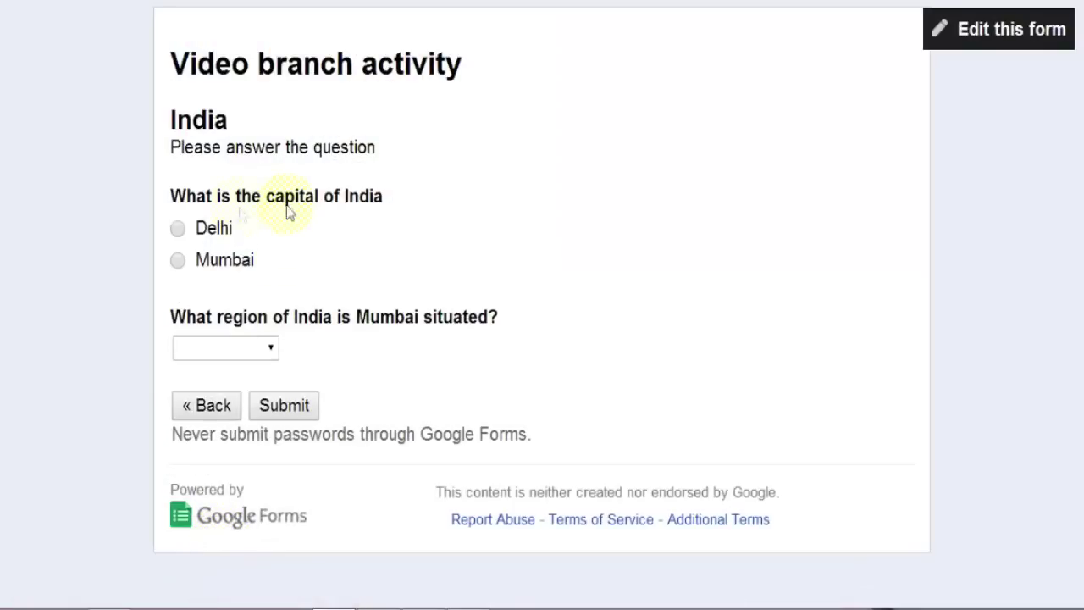
# - Test the India page by answering Mumbai, changing the capital to Delhi, and choosing West India as the region
pyautogui.click(178, 261)
pyautogui.click(177, 230)
pyautogui.click(272, 349)
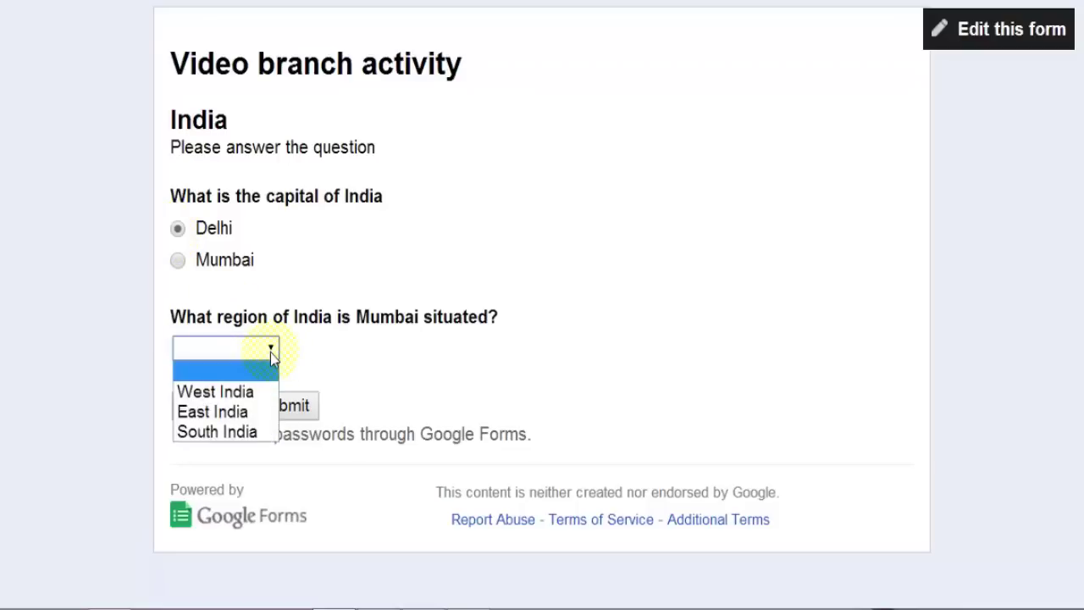
pyautogui.click(239, 392)
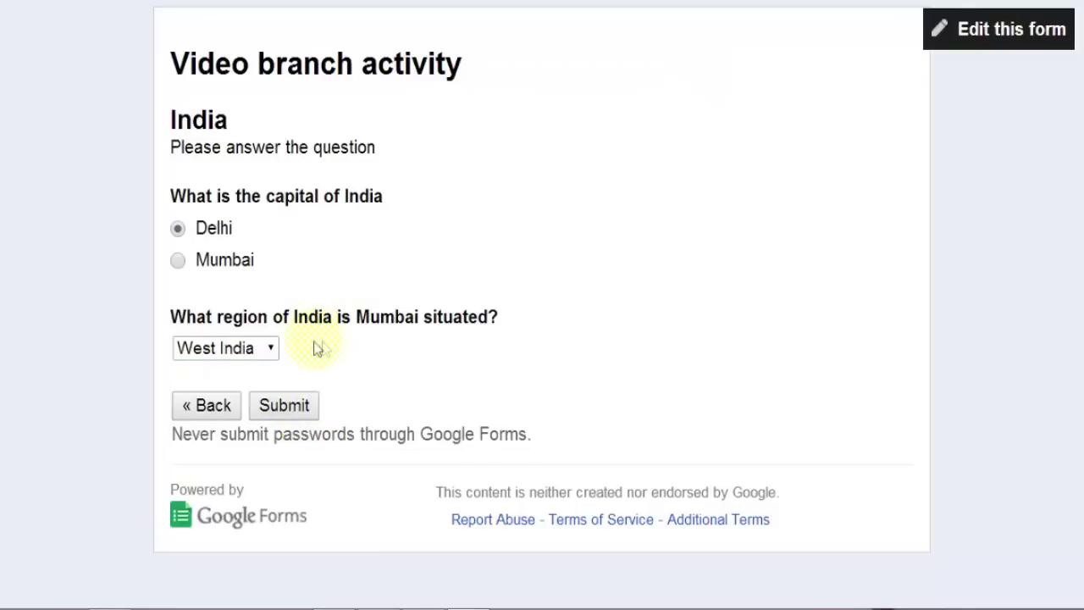
# - Return to editing the form and add a tickboxes question below the Mumbai region question on the India page
pyautogui.click(1031, 37)
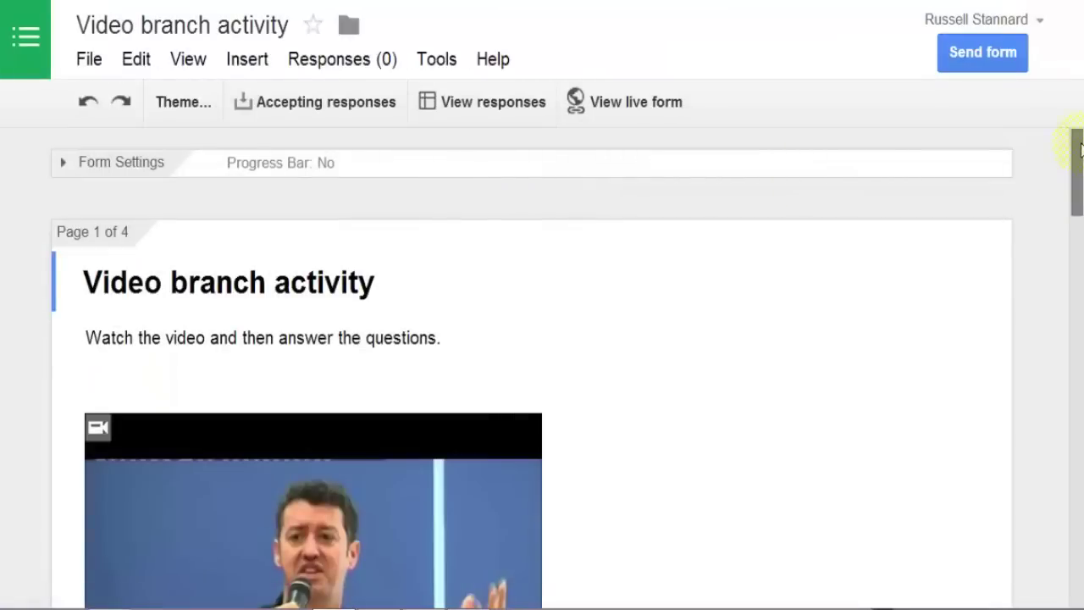
pyautogui.moveTo(1079, 148); pyautogui.dragTo(1081, 460)
pyautogui.moveTo(670, 285)
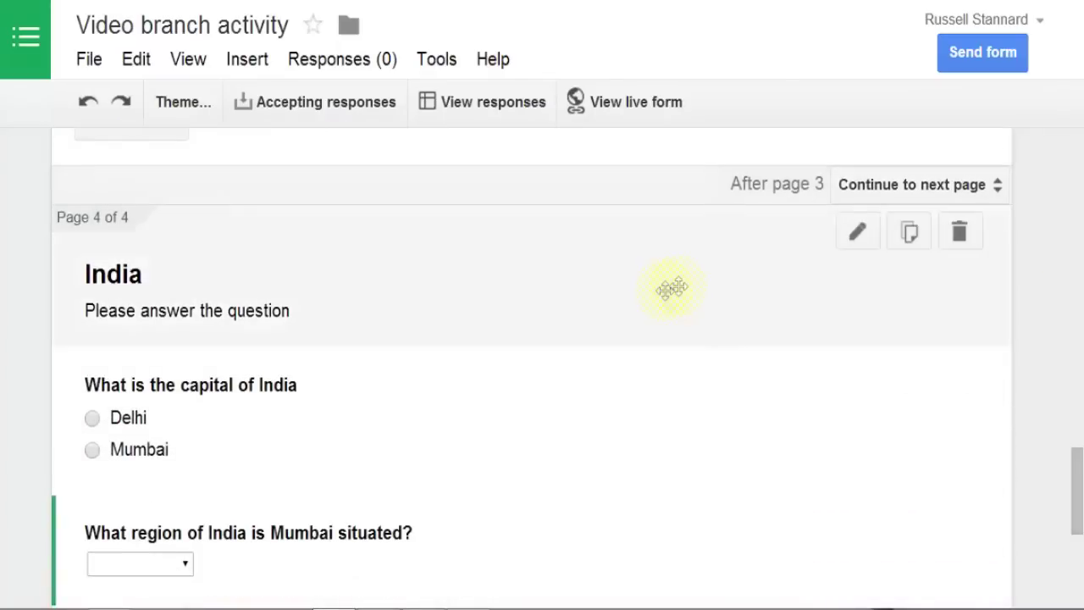
pyautogui.click(857, 235)
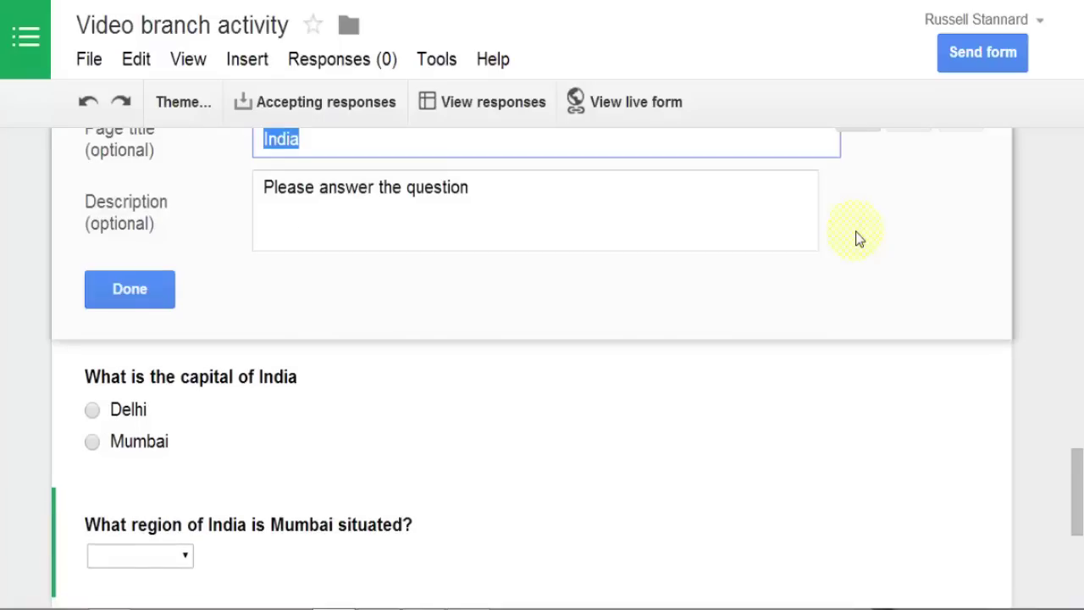
pyautogui.moveTo(1076, 472); pyautogui.dragTo(1078, 517)
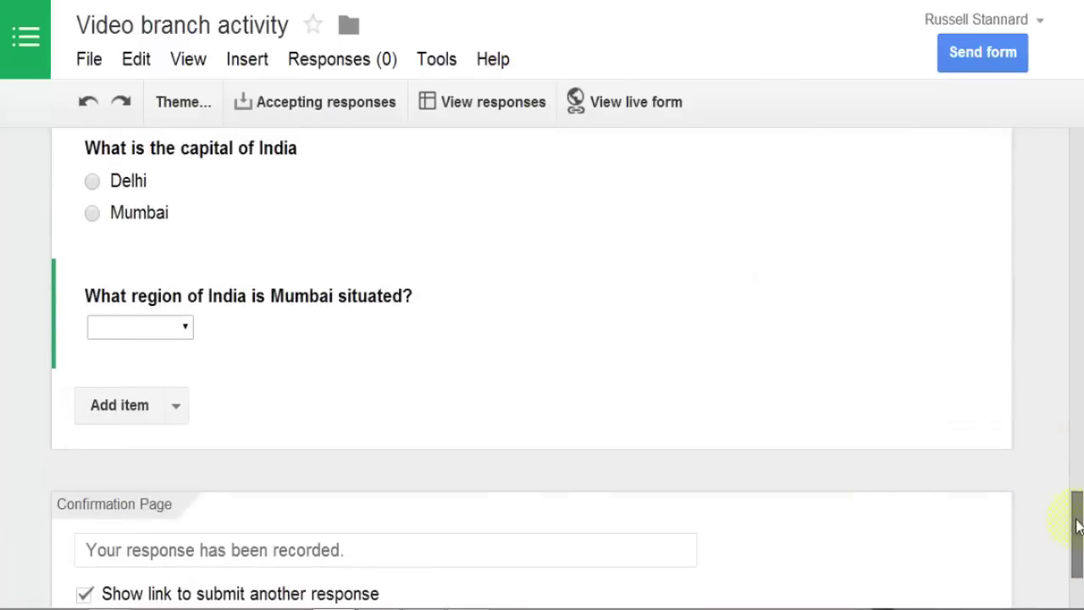
pyautogui.click(178, 406)
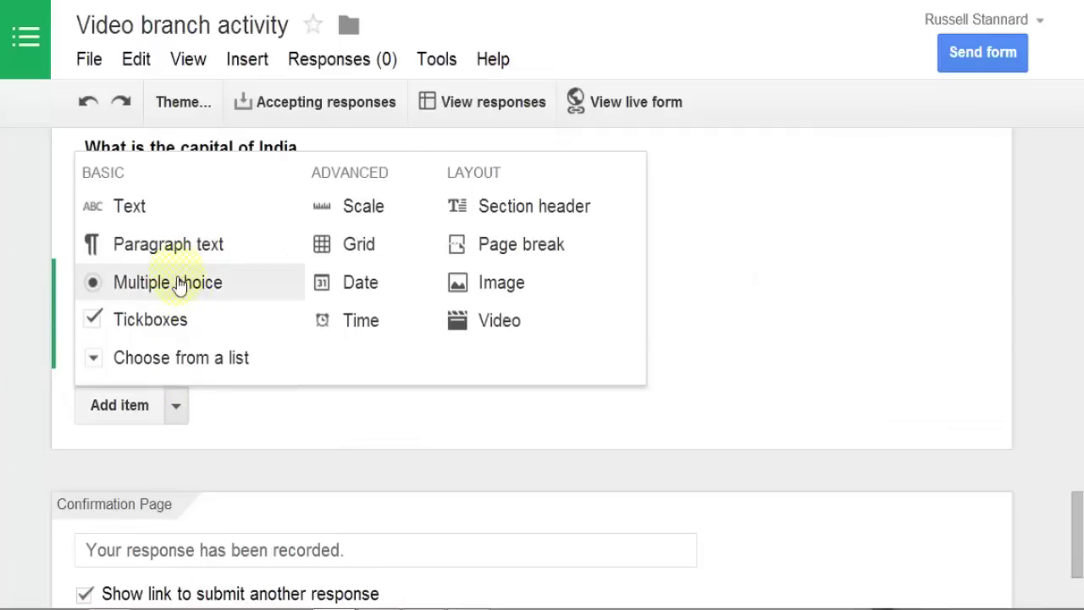
pyautogui.click(157, 321)
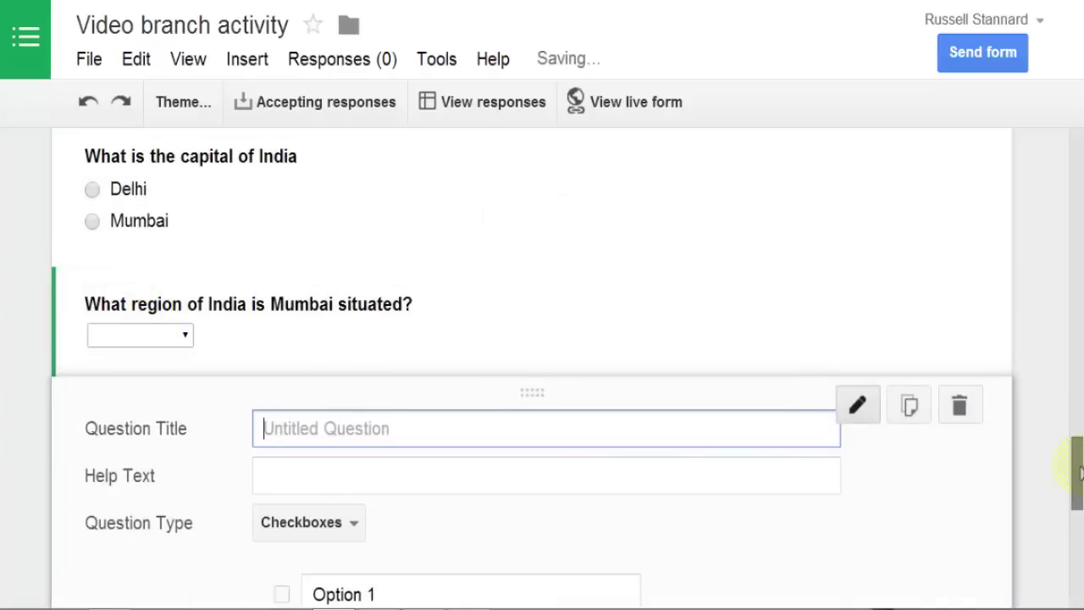
# - Title the new tickboxes question "How big is the population of Mumbai?"
pyautogui.moveTo(1074, 450); pyautogui.dragTo(1079, 484)
pyautogui.click(430, 343)
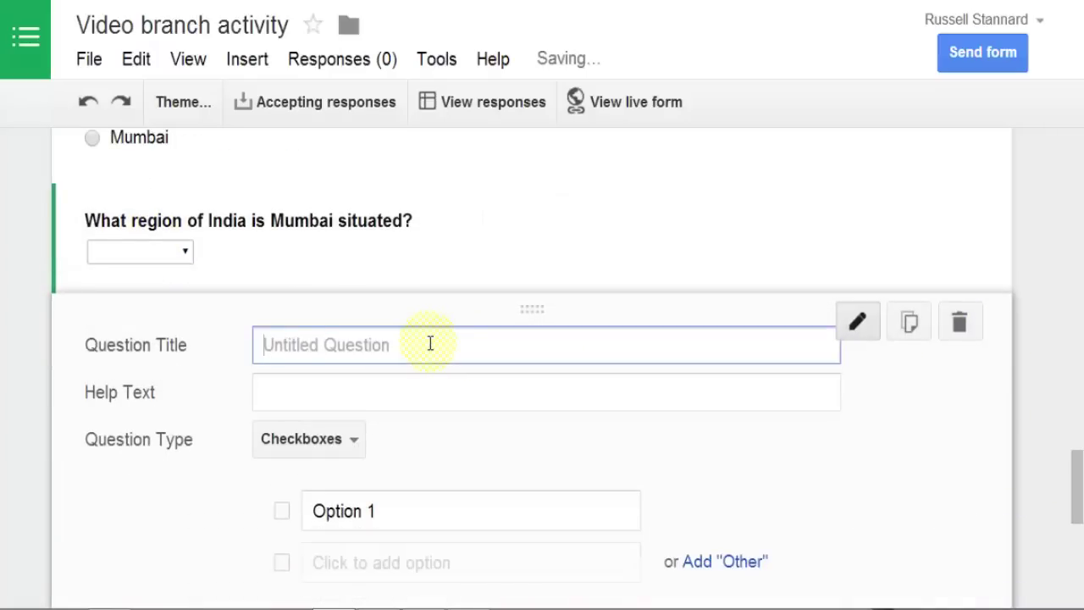
pyautogui.write('How big is the popu')
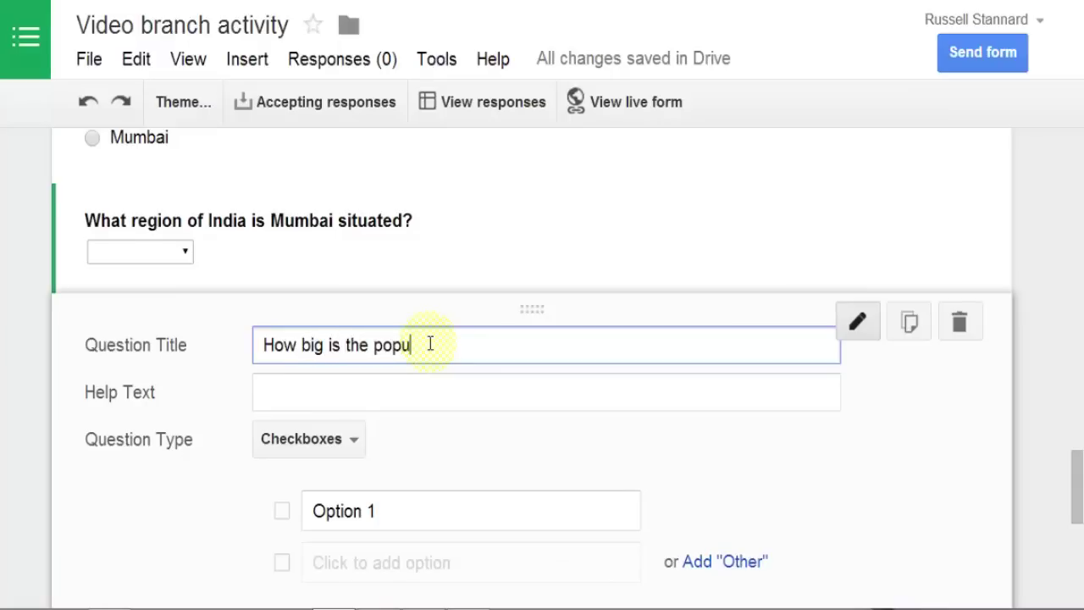
pyautogui.write('lation of Mumbr')
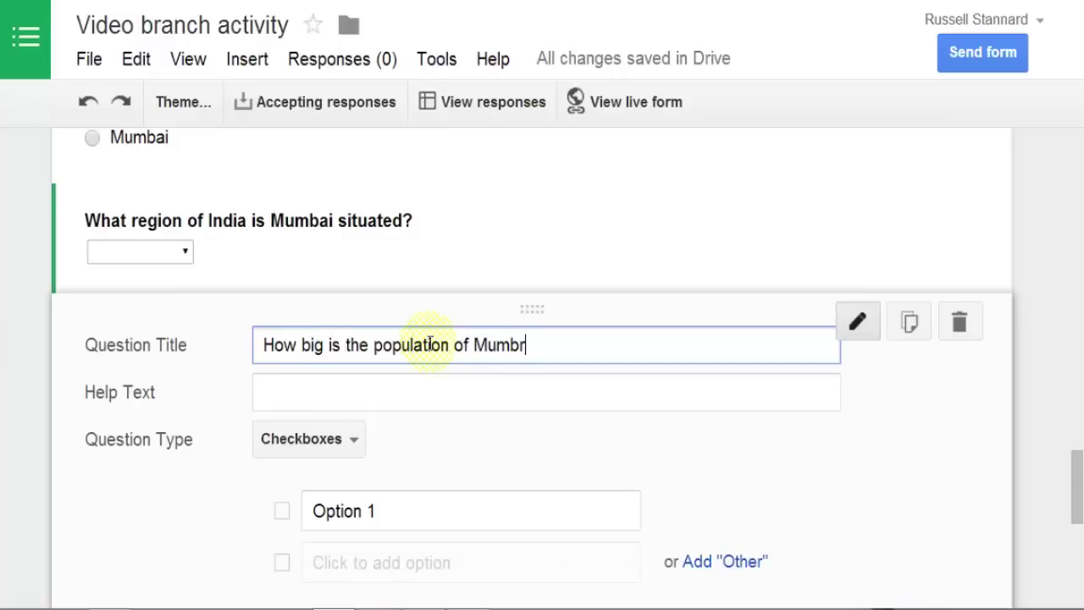
pyautogui.press('BackSpace')
pyautogui.write('ai?')
pyautogui.click(353, 441)
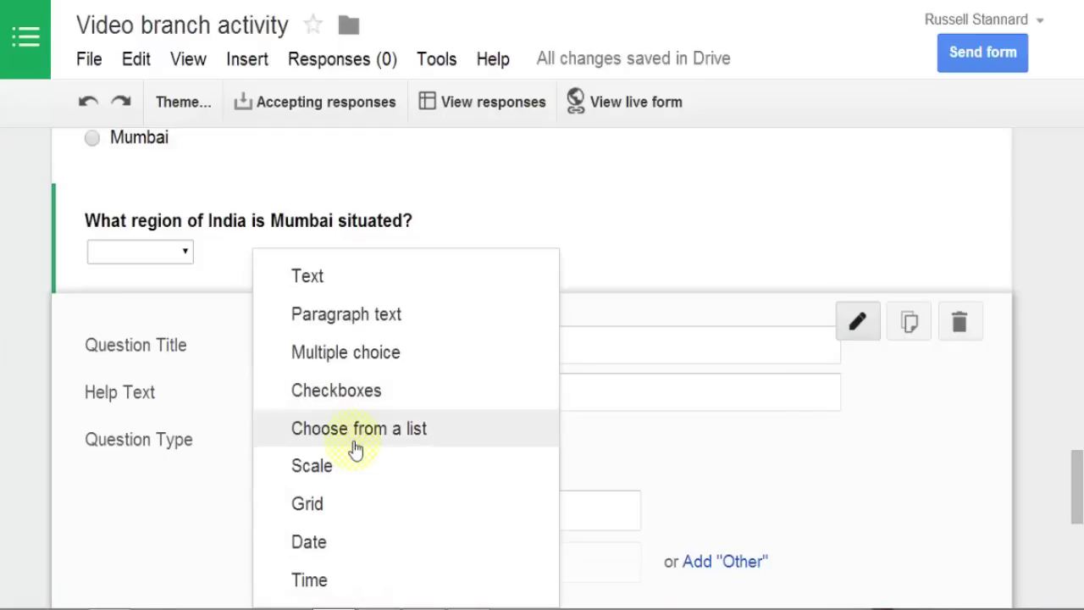
pyautogui.click(110, 527)
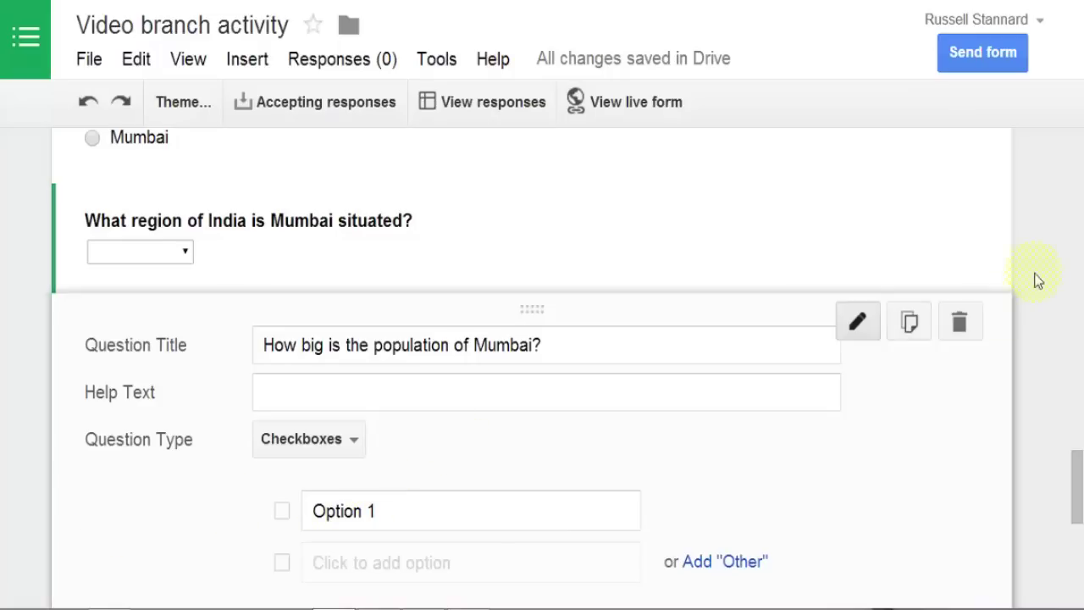
# - Set the first answer option of the population question to "Around 18 million"
pyautogui.scroll(-1, 1076, 448)
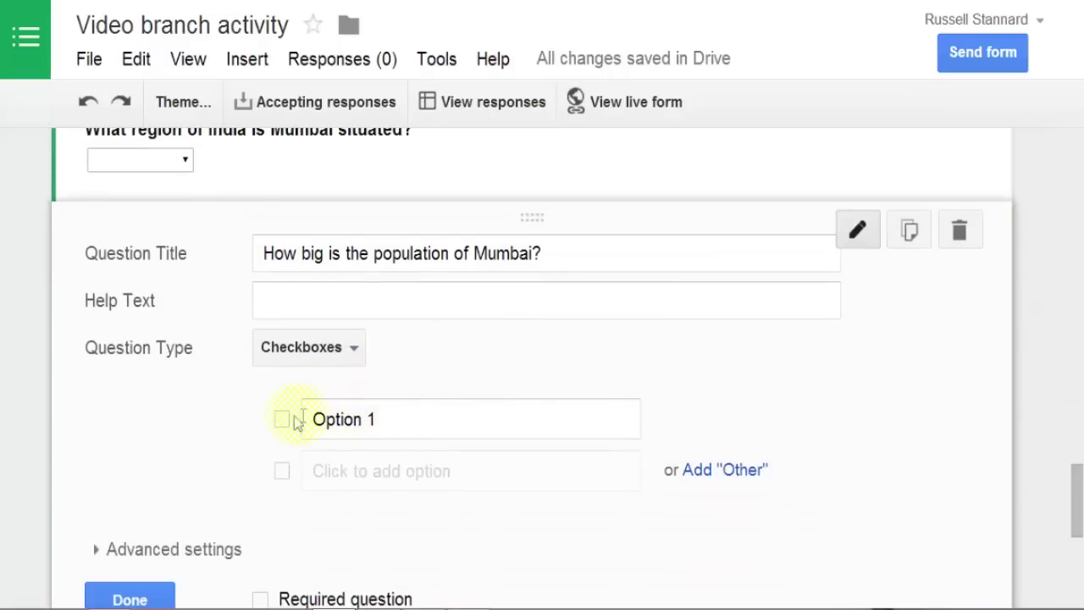
pyautogui.click(383, 422)
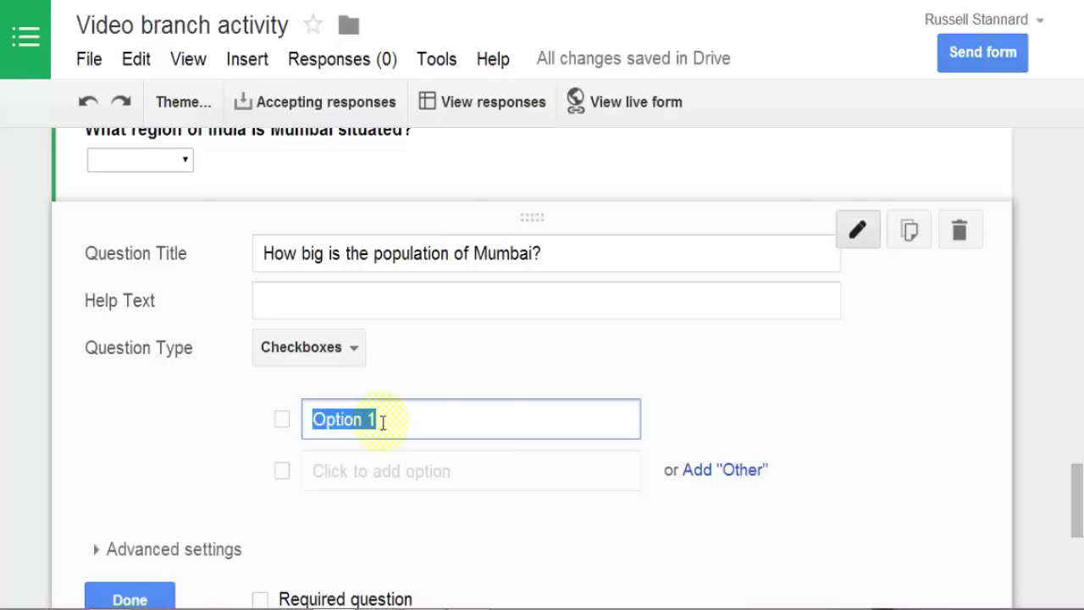
pyautogui.write('1')
pyautogui.press('BackSpace')
pyautogui.write('ARoun')
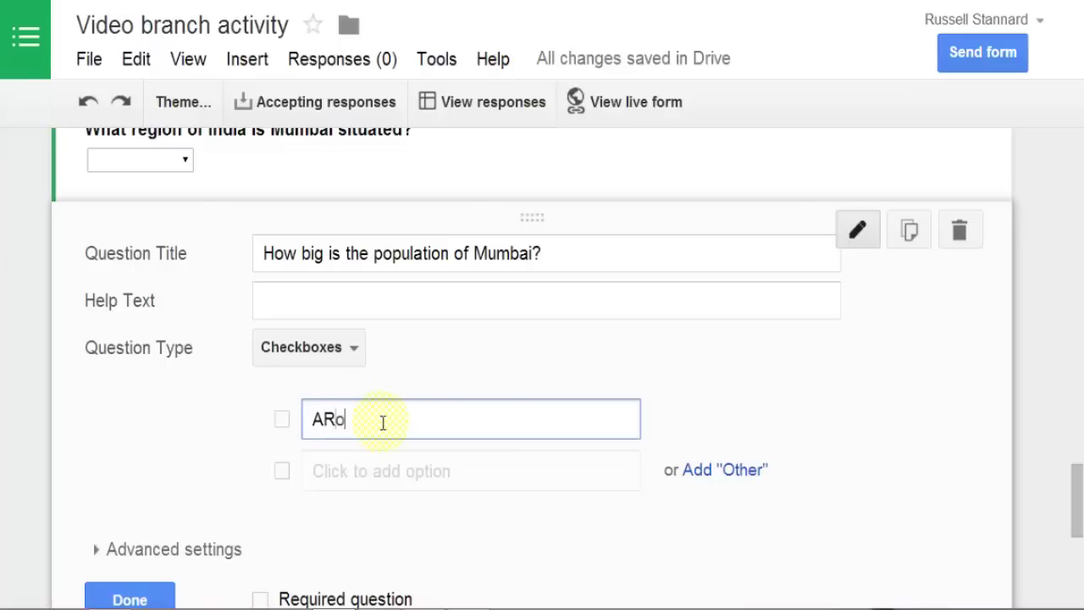
pyautogui.press('BackSpace')
pyautogui.press('BackSpace')
pyautogui.press('BackSpace')
pyautogui.press('BackSpace')
pyautogui.write('round 18 milion')
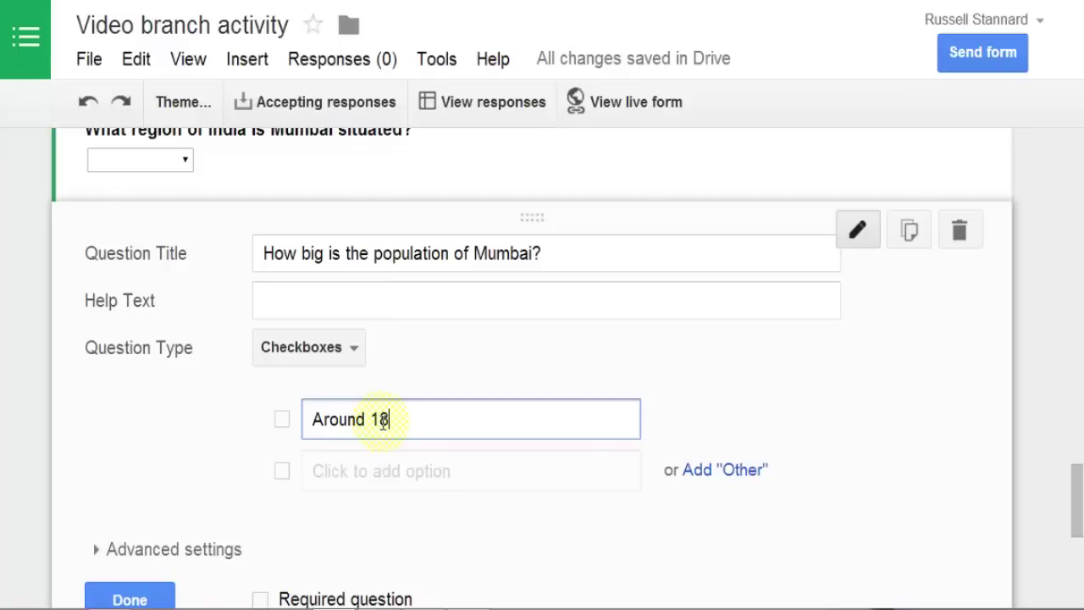
pyautogui.press('BackSpace')
pyautogui.press('BackSpace')
pyautogui.press('BackSpace')
pyautogui.write('lion')
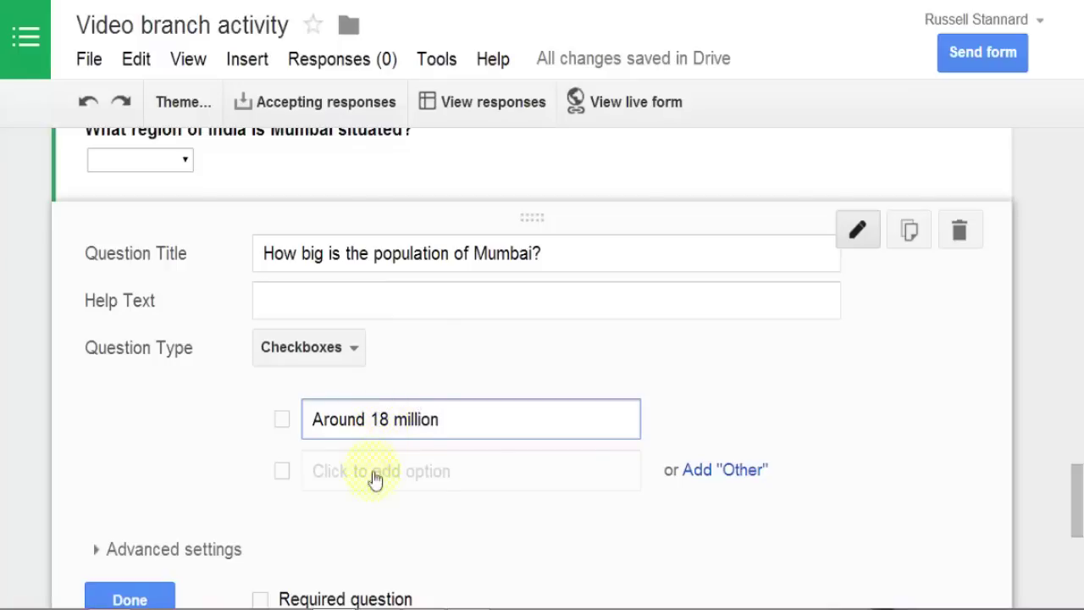
# - Add the options "Around 5 million" and "Around 50 million" to the population question
pyautogui.click(368, 479)
pyautogui.write('Around')
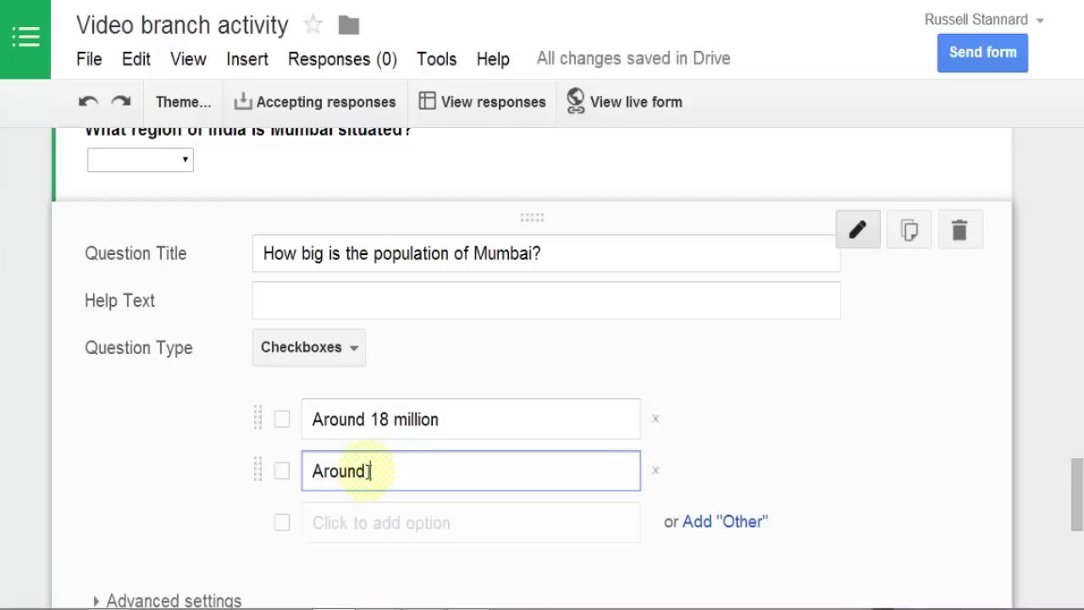
pyautogui.write(' 5 million')
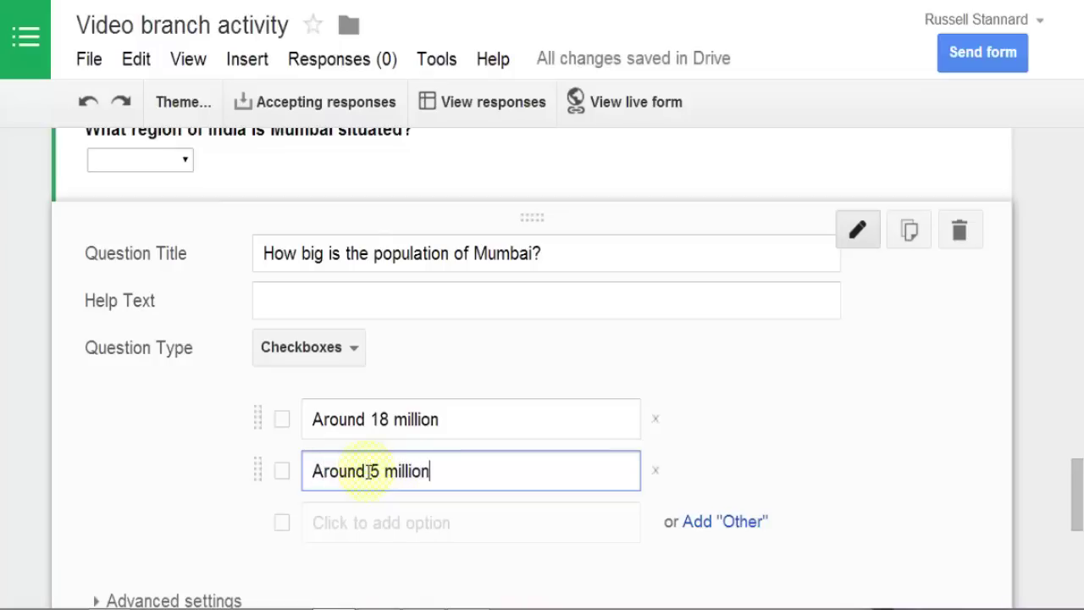
pyautogui.click(368, 523)
pyautogui.write('ARou')
pyautogui.press('BackSpace')
pyautogui.press('BackSpace')
pyautogui.press('BackSpace')
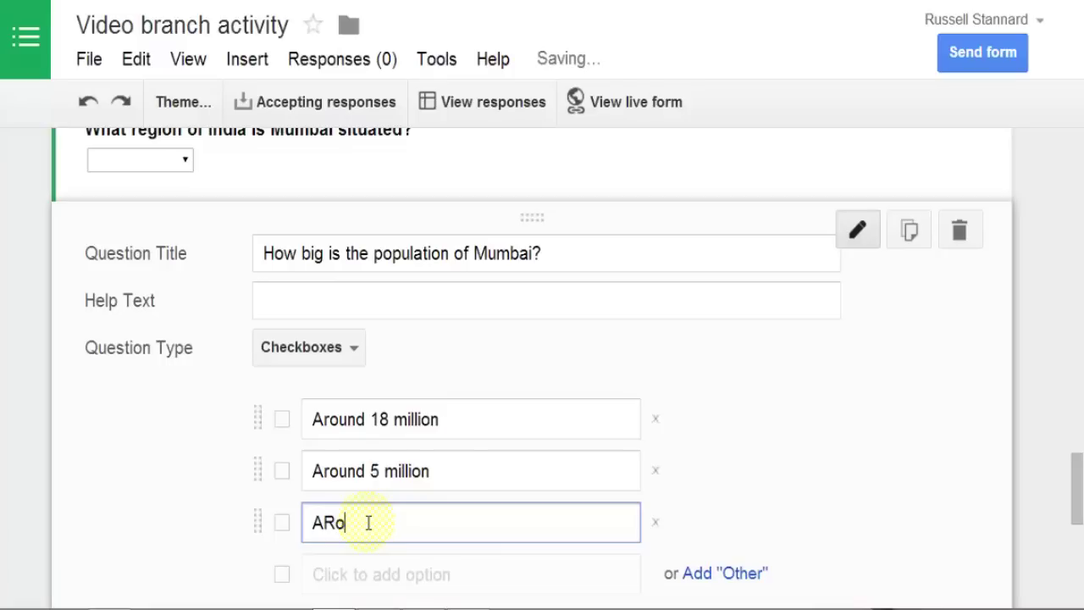
pyautogui.write('round')
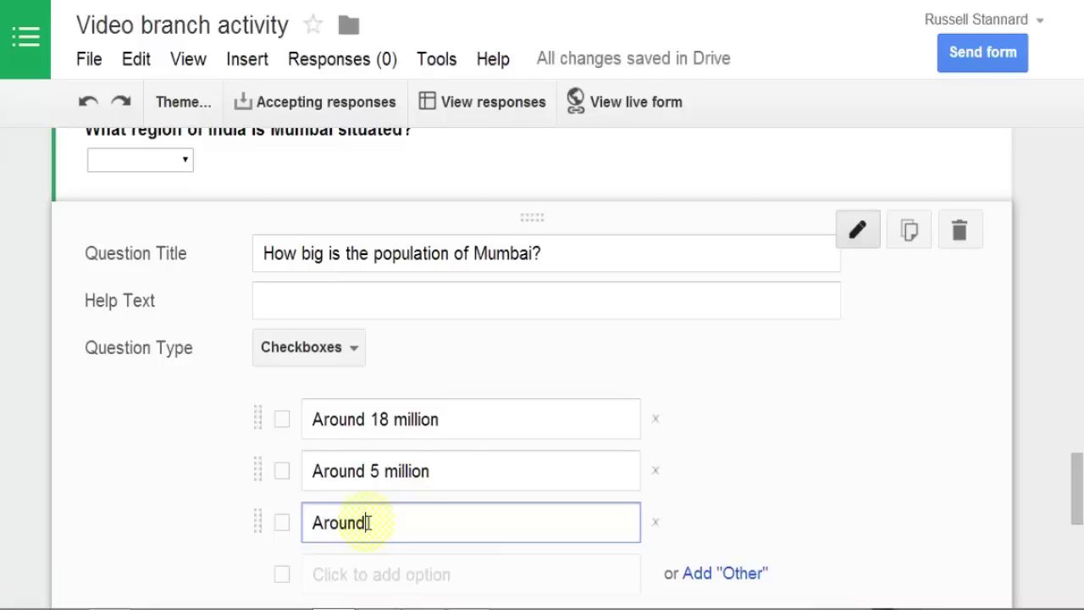
pyautogui.write(' 50 million')
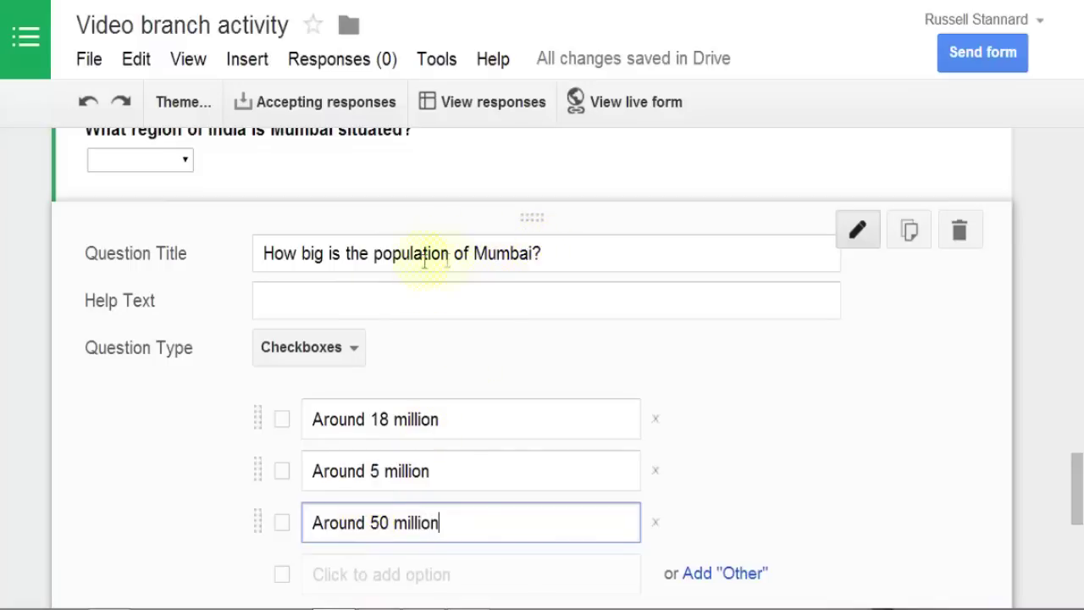
# - Reword the population question's title to "How big is the city population of Mumbai?"
pyautogui.click(377, 253)
pyautogui.write('city')
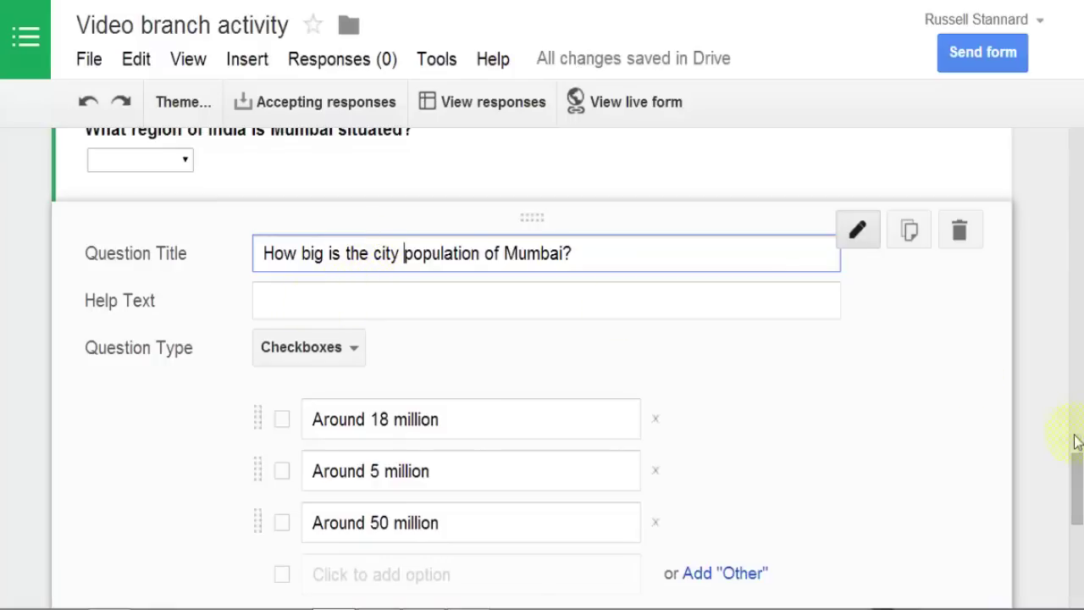
pyautogui.moveTo(1076, 460); pyautogui.dragTo(1078, 478)
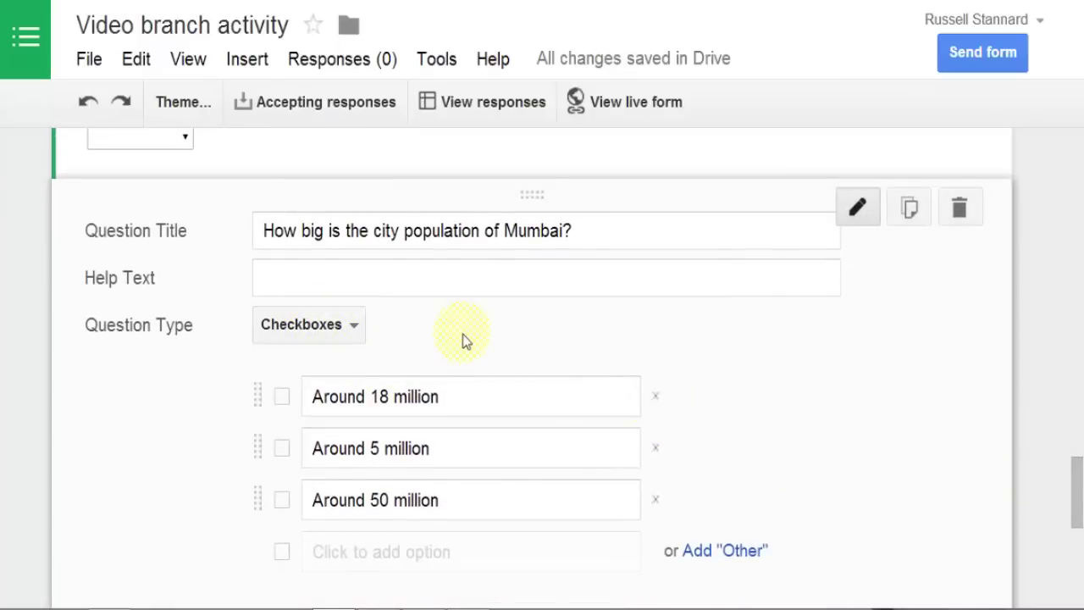
# - Change the population question's type to Choose from a list and enable going to a page based on the answer
pyautogui.click(355, 326)
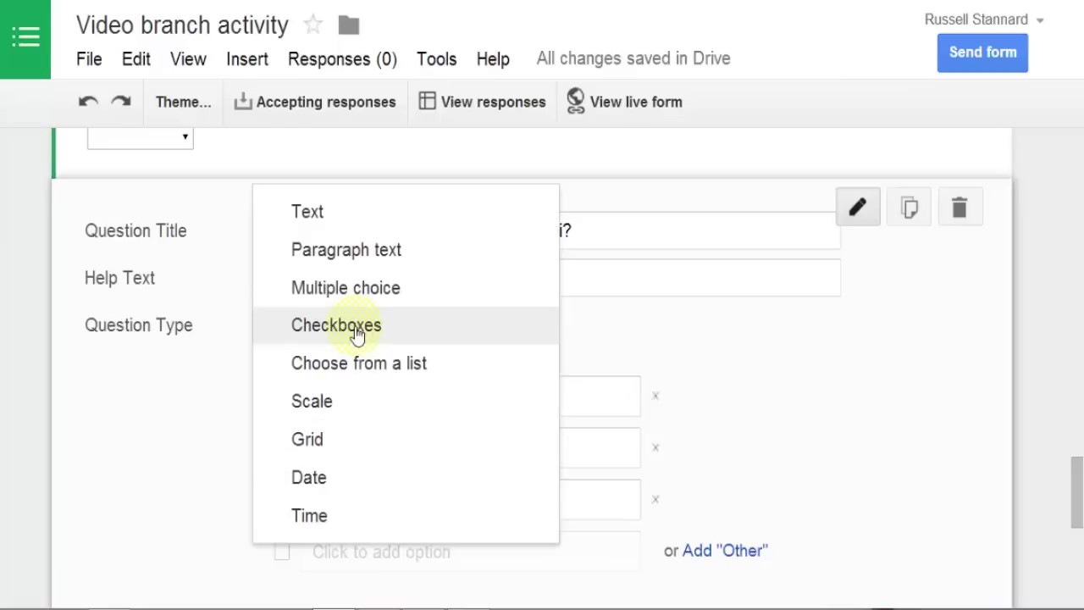
pyautogui.click(353, 287)
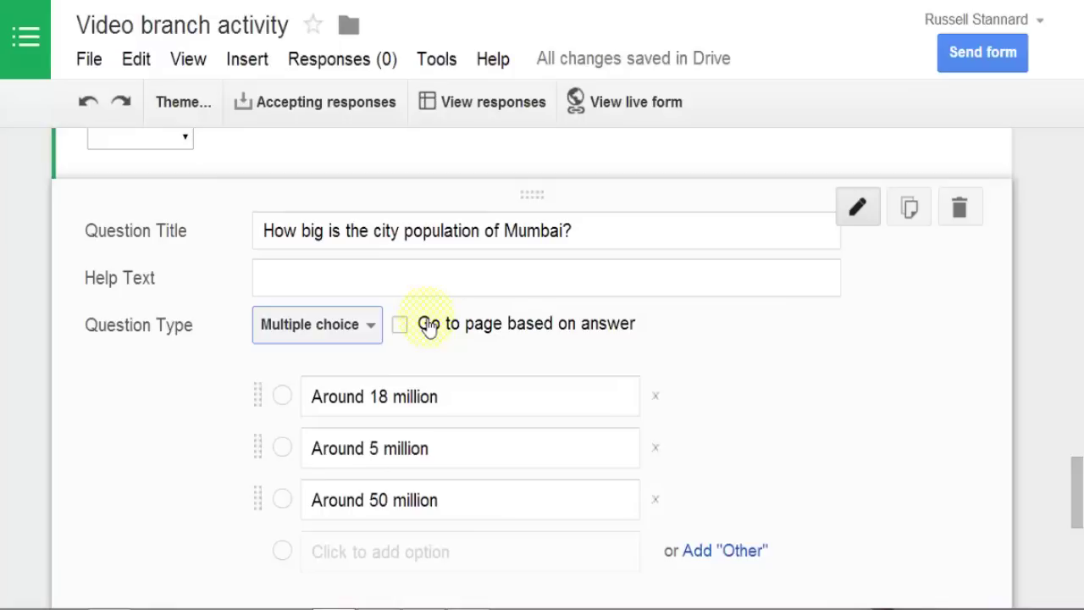
pyautogui.click(371, 325)
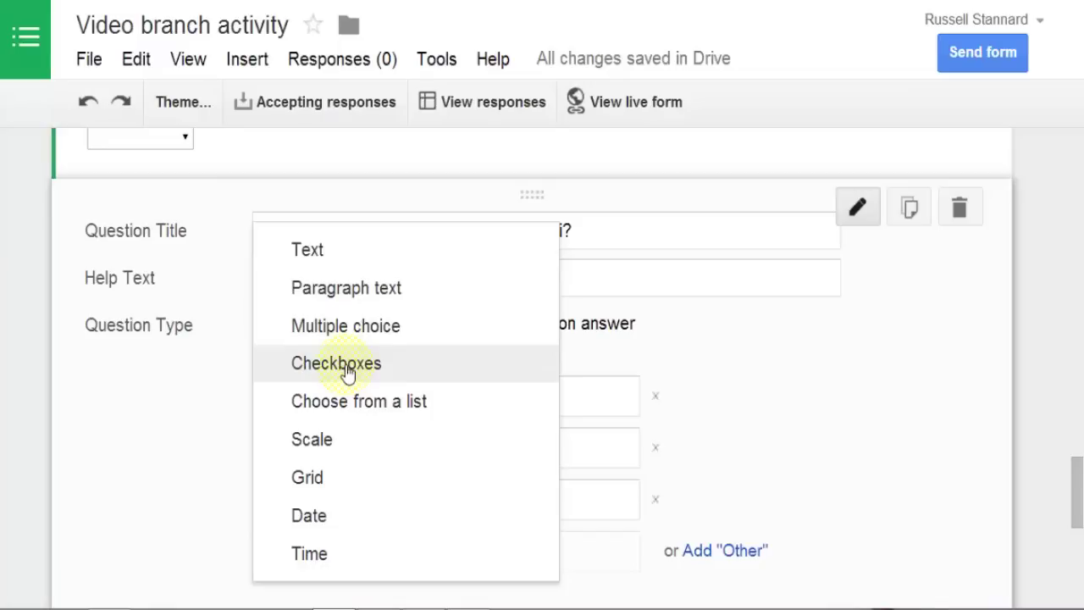
pyautogui.click(327, 404)
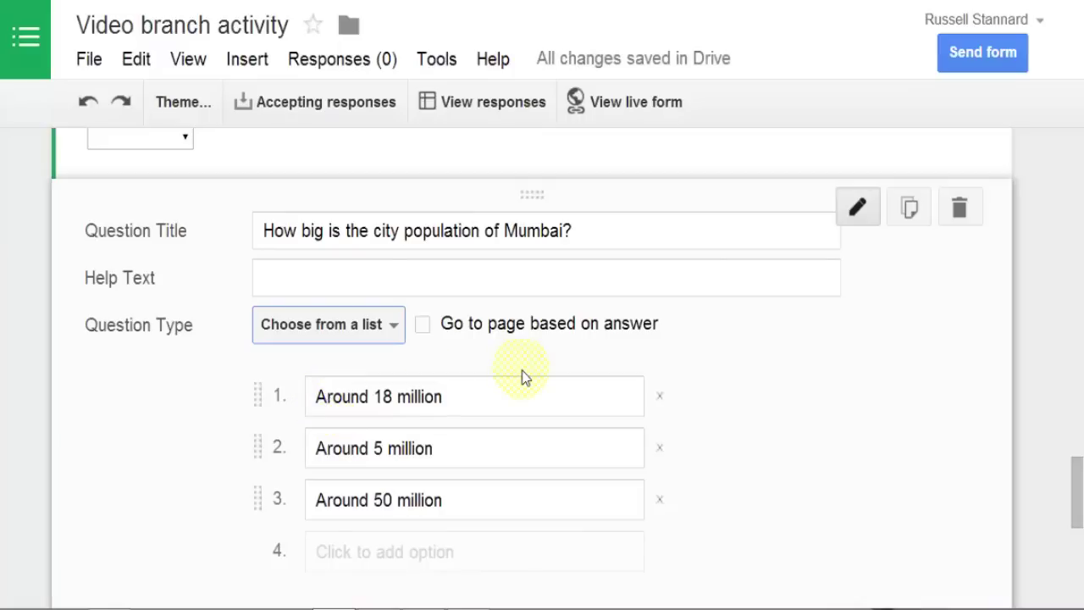
pyautogui.click(423, 326)
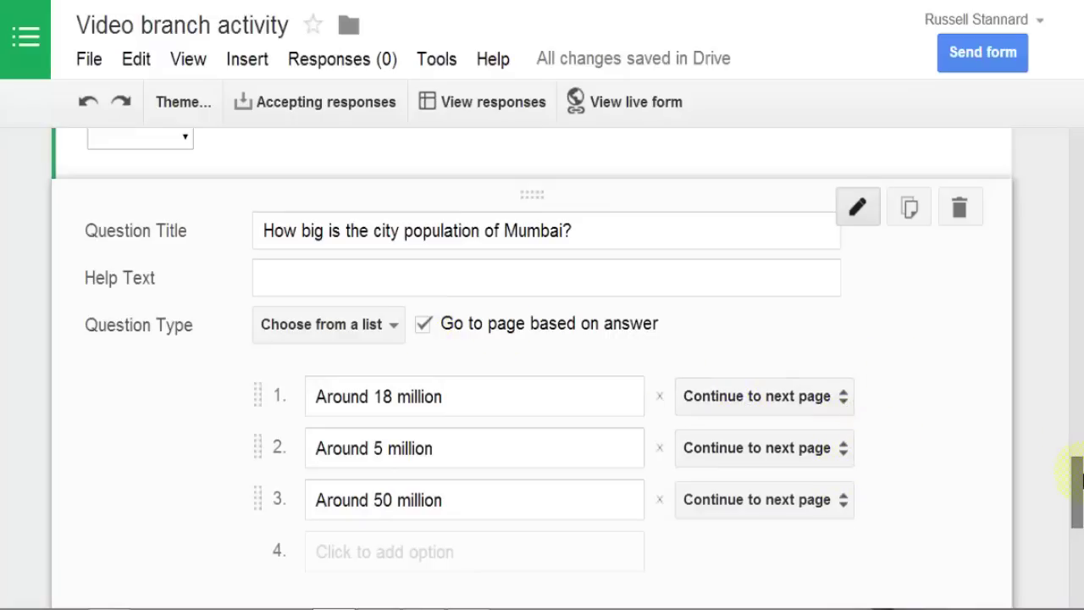
pyautogui.scroll(-1, 1076, 491)
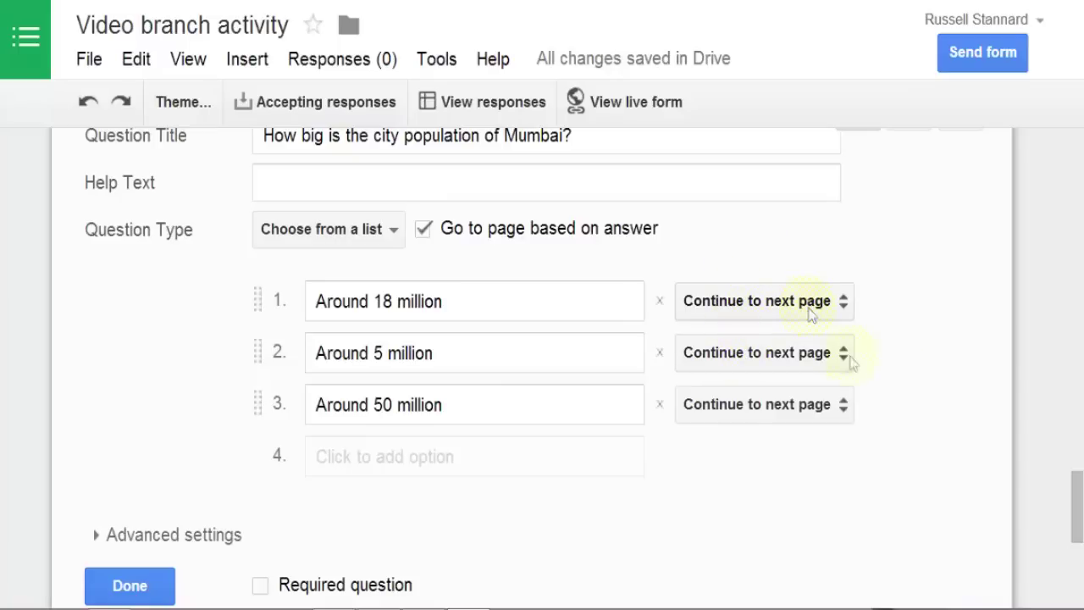
# - Insert a page break below the Mumbai population question
pyautogui.moveTo(1076, 477); pyautogui.dragTo(1080, 528)
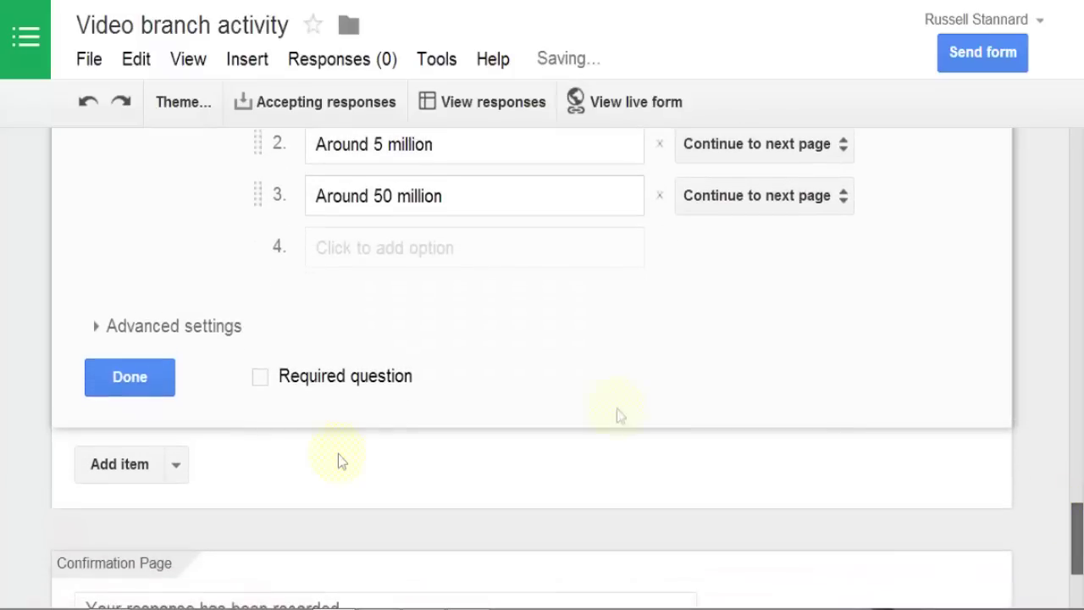
pyautogui.click(176, 469)
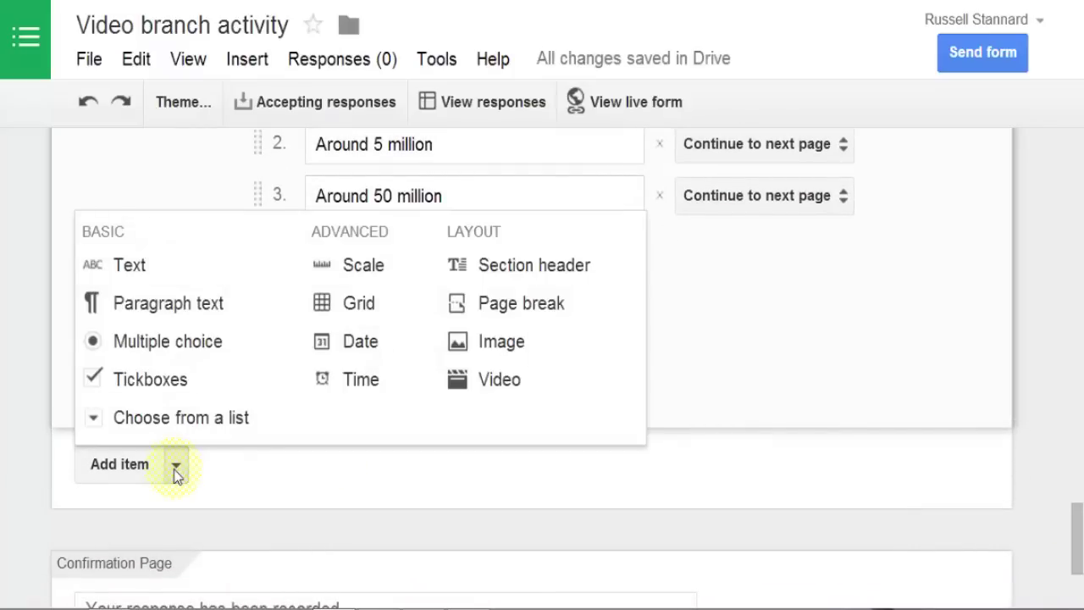
pyautogui.click(533, 311)
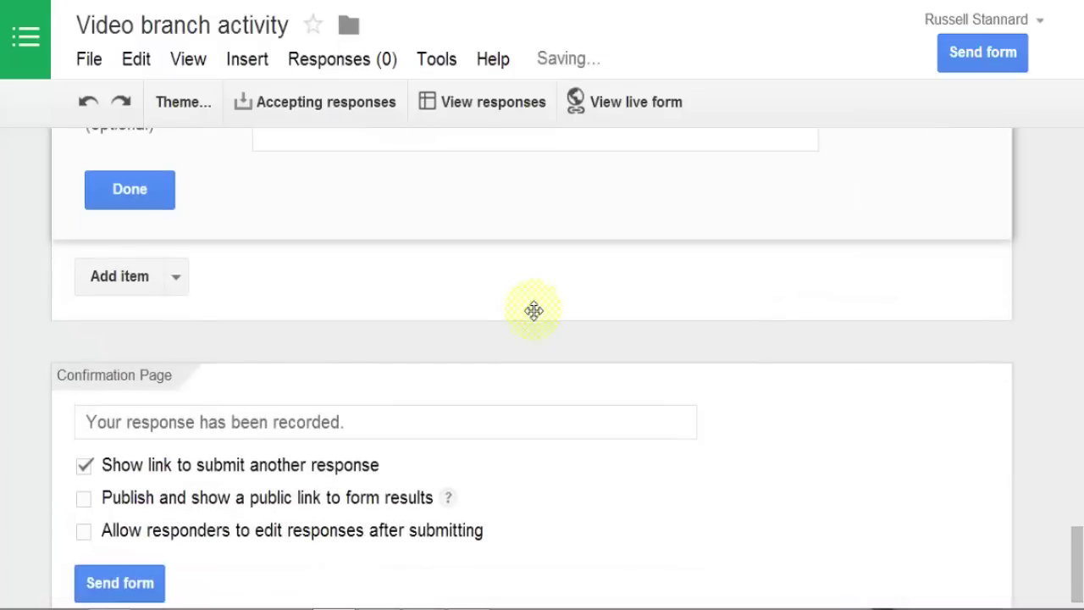
# - Replace the new page's title with "Mumbai Stats"
pyautogui.moveTo(1077, 546); pyautogui.dragTo(1078, 495)
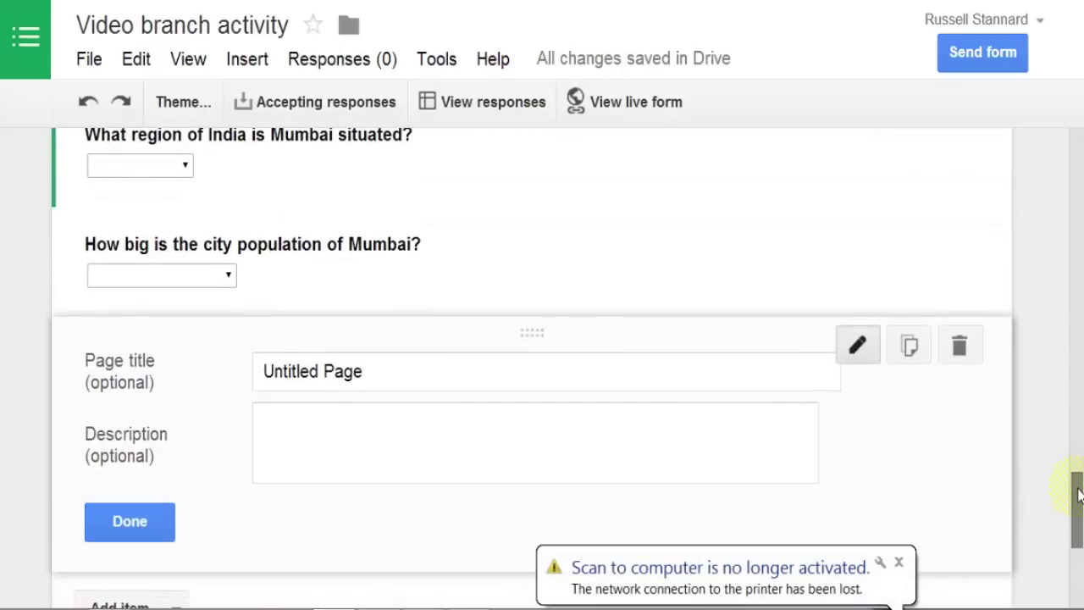
pyautogui.click(421, 376)
pyautogui.press('BackSpace')
pyautogui.press('BackSpace')
pyautogui.press('BackSpace')
pyautogui.press('BackSpace')
pyautogui.press('BackSpace')
pyautogui.press('BackSpace')
pyautogui.press('BackSpace')
pyautogui.press('BackSpace')
pyautogui.press('BackSpace')
pyautogui.press('BackSpace')
pyautogui.press('BackSpace')
pyautogui.press('BackSpace')
pyautogui.press('BackSpace')
pyautogui.write('Mumb')
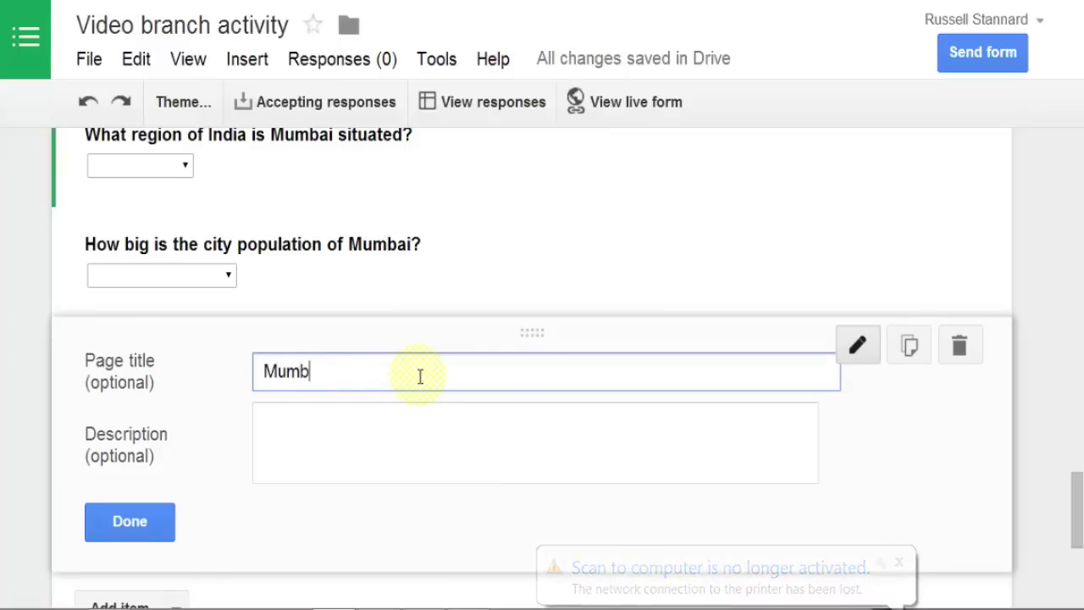
pyautogui.write('ai')
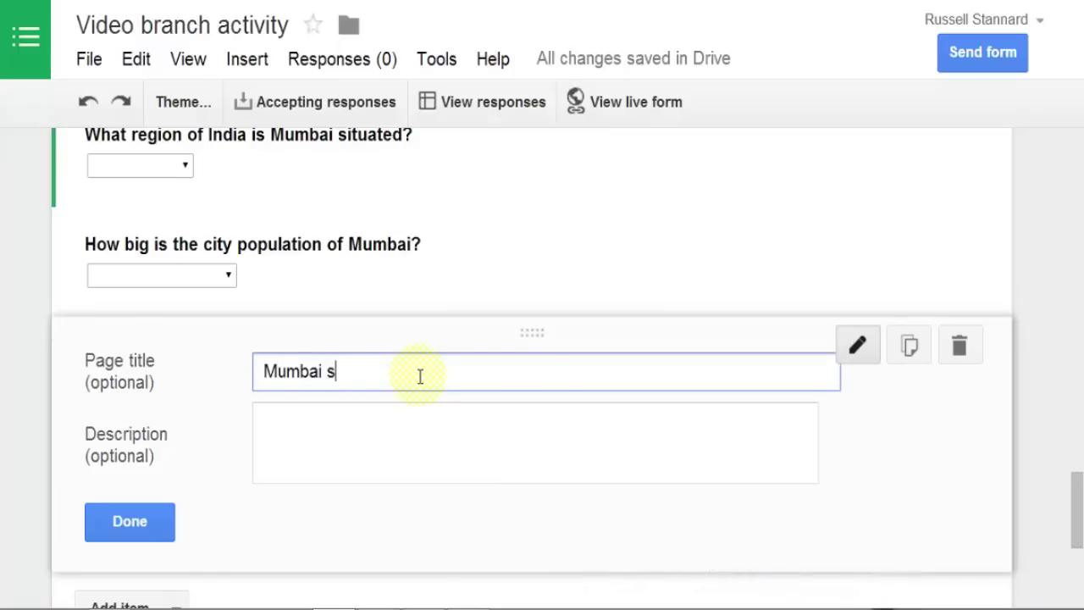
pyautogui.write(' Sate')
pyautogui.press('BackSpace')
pyautogui.press('BackSpace')
pyautogui.press('BackSpace')
pyautogui.write('tats')
# - Describe the Mumbai Stats page as "Yes the city population is around 18 million and the surrounding areas has another 20 million people."
pyautogui.click(388, 432)
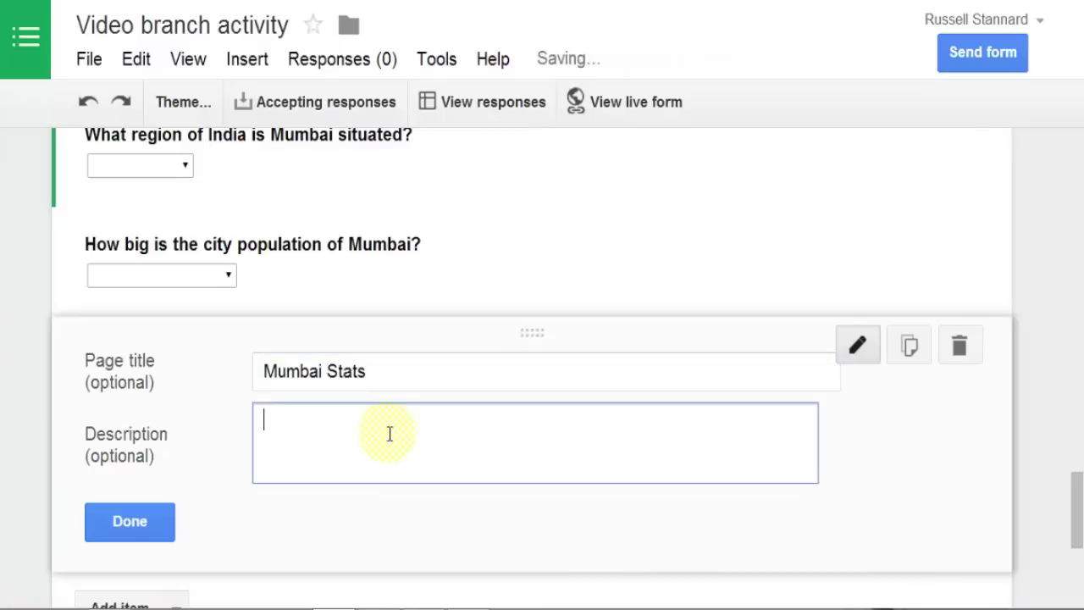
pyautogui.write('Yes the city pop9u')
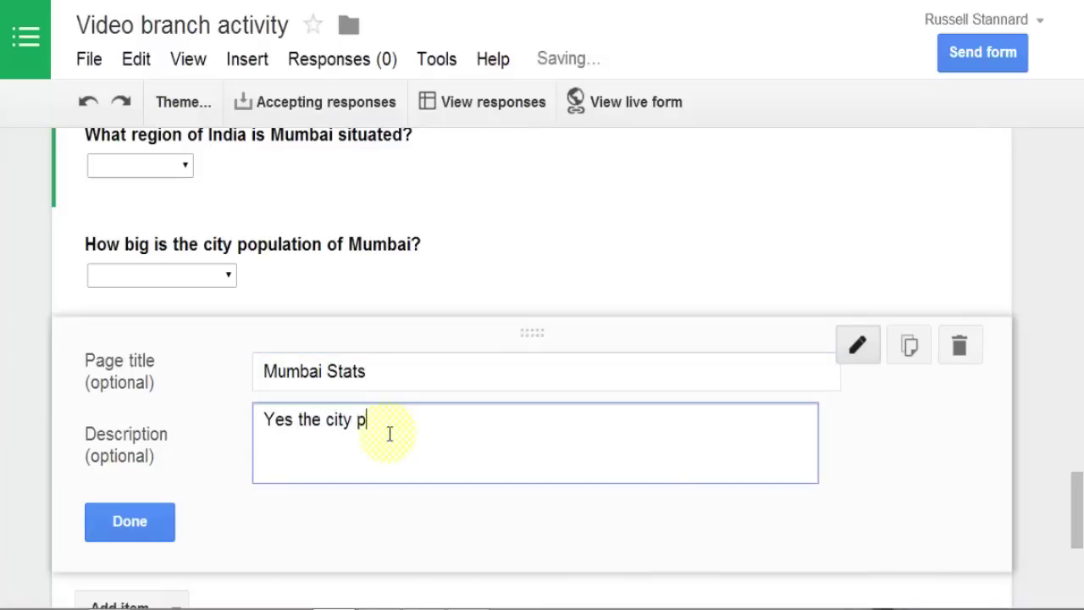
pyautogui.press('BackSpace')
pyautogui.press('BackSpace')
pyautogui.write('ulation')
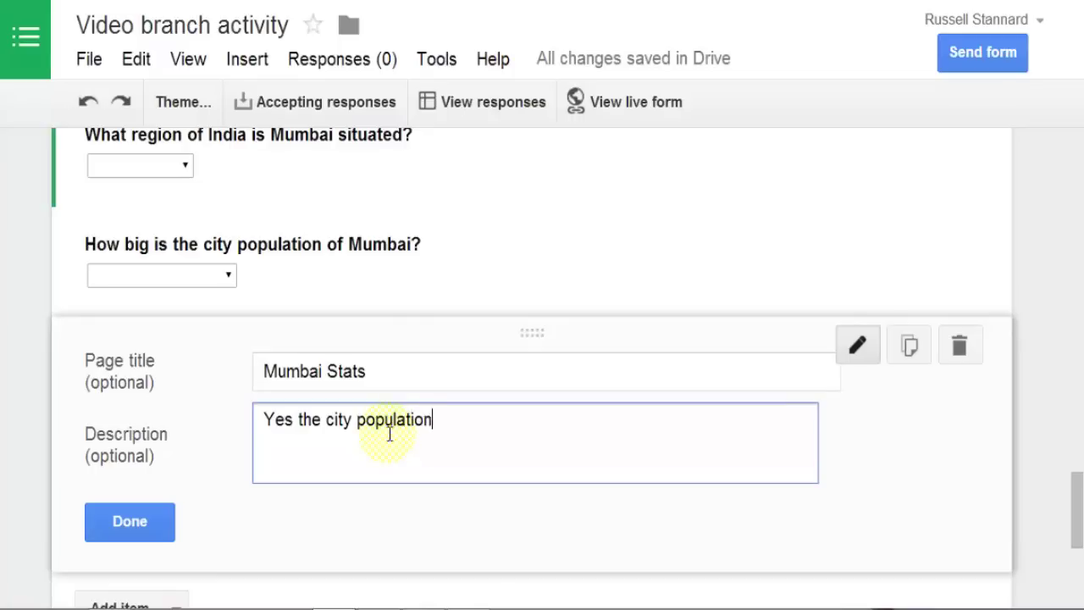
pyautogui.write(' is around 28 mi')
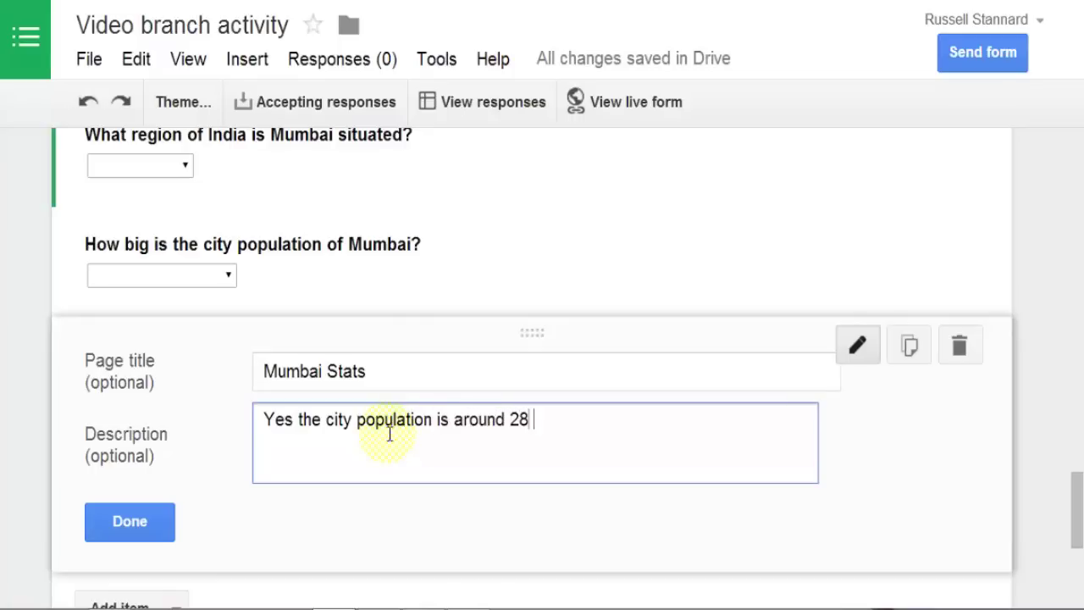
pyautogui.press('BackSpace')
pyautogui.press('BackSpace')
pyautogui.press('BackSpace')
pyautogui.press('BackSpace')
pyautogui.press('BackSpace')
pyautogui.write('18 million and')
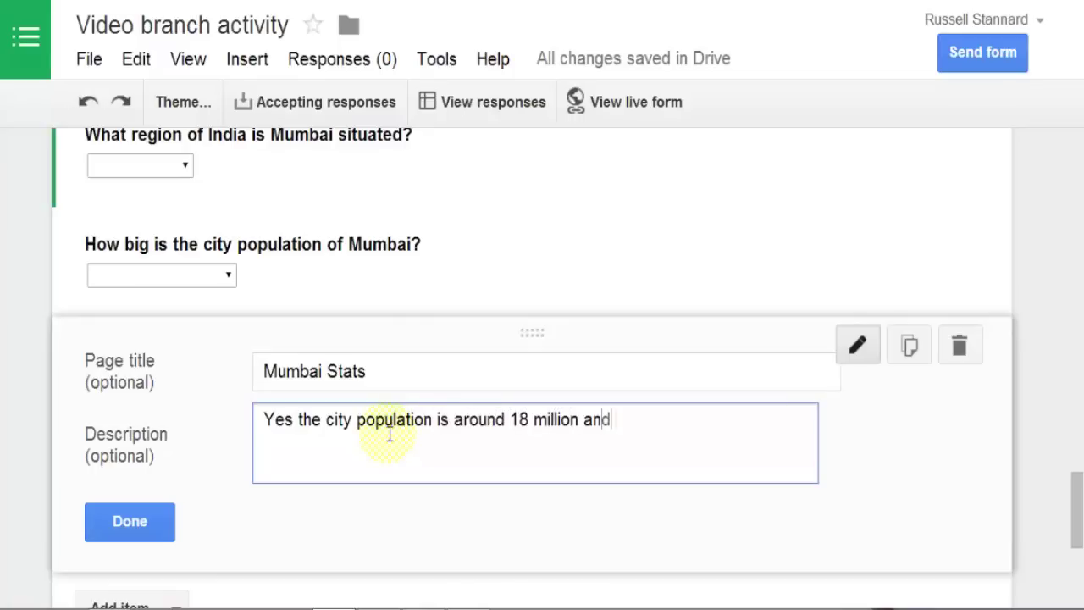
pyautogui.write(' the surruo')
pyautogui.press('BackSpace')
pyautogui.press('BackSpace')
pyautogui.write('ounding areas has another 20 m')
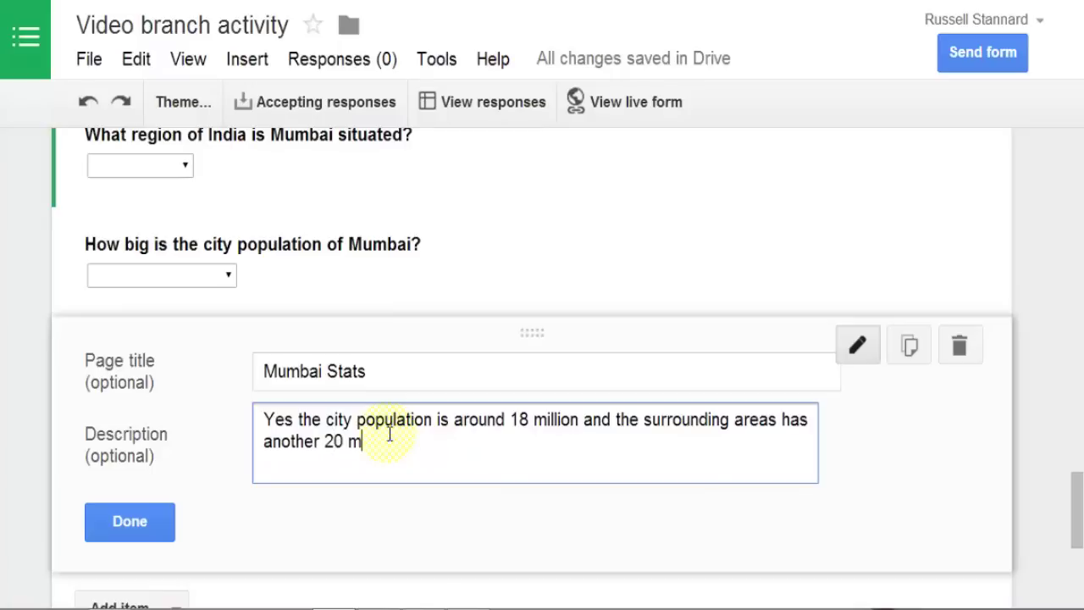
pyautogui.write('illion people.')
pyautogui.click(131, 520)
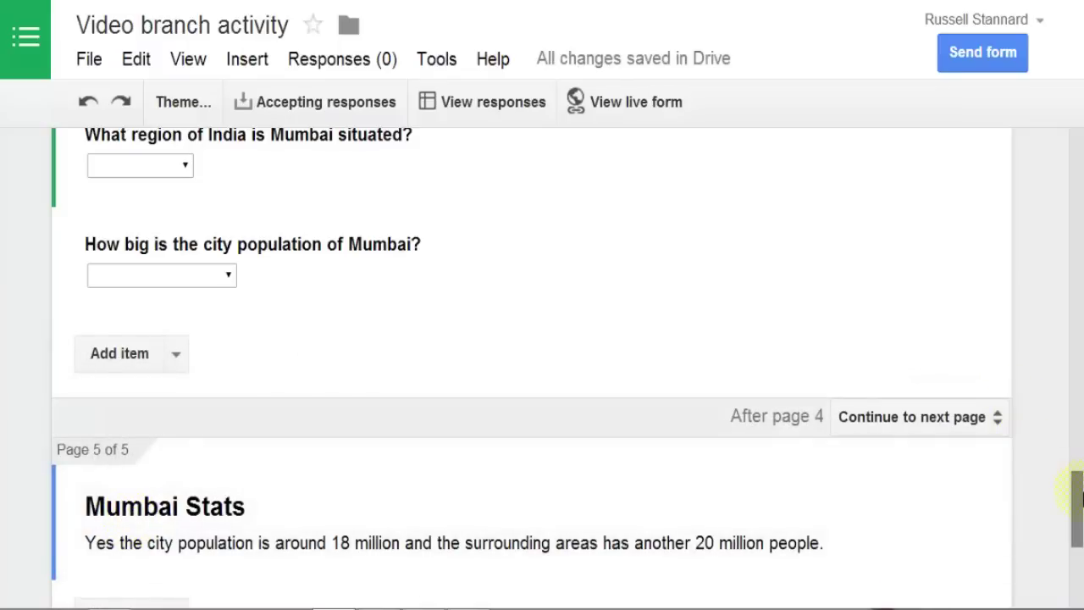
# - Make the "Around 18 million" answer of the Mumbai population question go to page 5 (Mumbai Stats)
pyautogui.moveTo(1077, 499); pyautogui.dragTo(1079, 527)
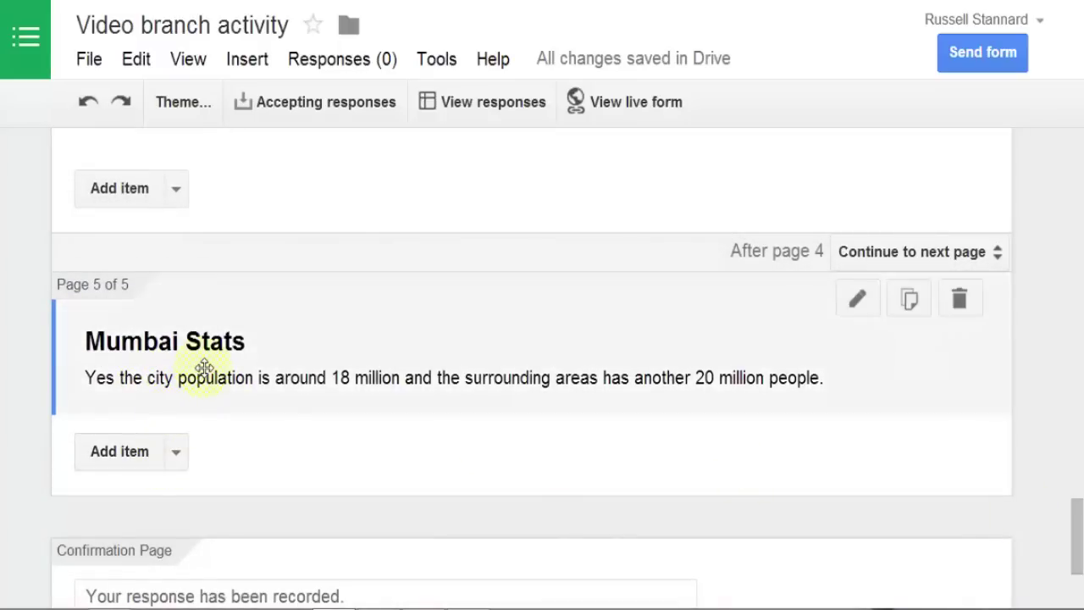
pyautogui.moveTo(1080, 521); pyautogui.dragTo(1081, 462)
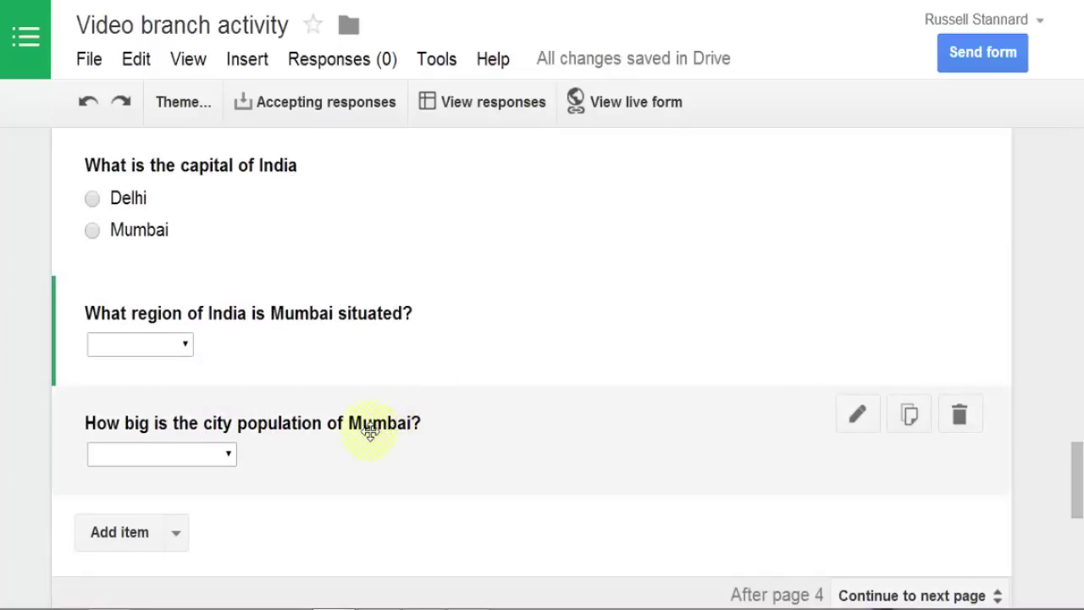
pyautogui.click(857, 415)
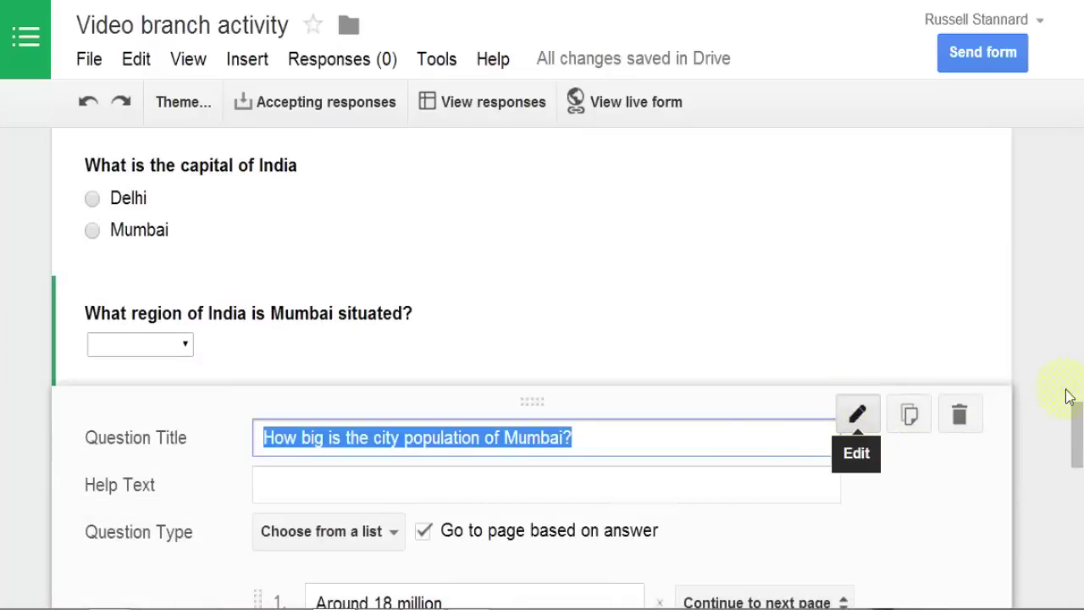
pyautogui.moveTo(1079, 419); pyautogui.dragTo(1075, 475)
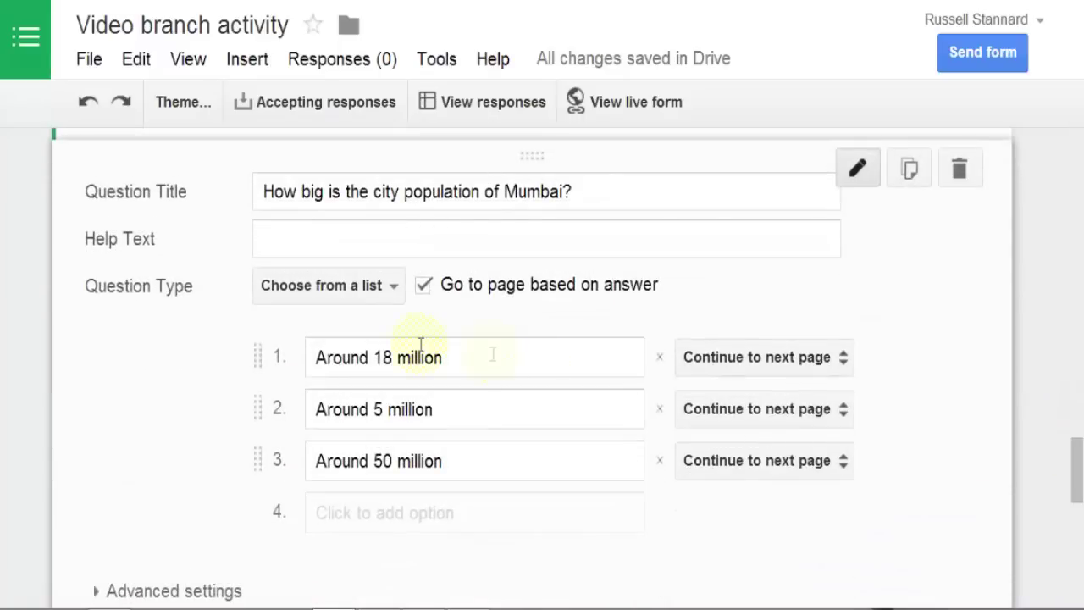
pyautogui.click(843, 357)
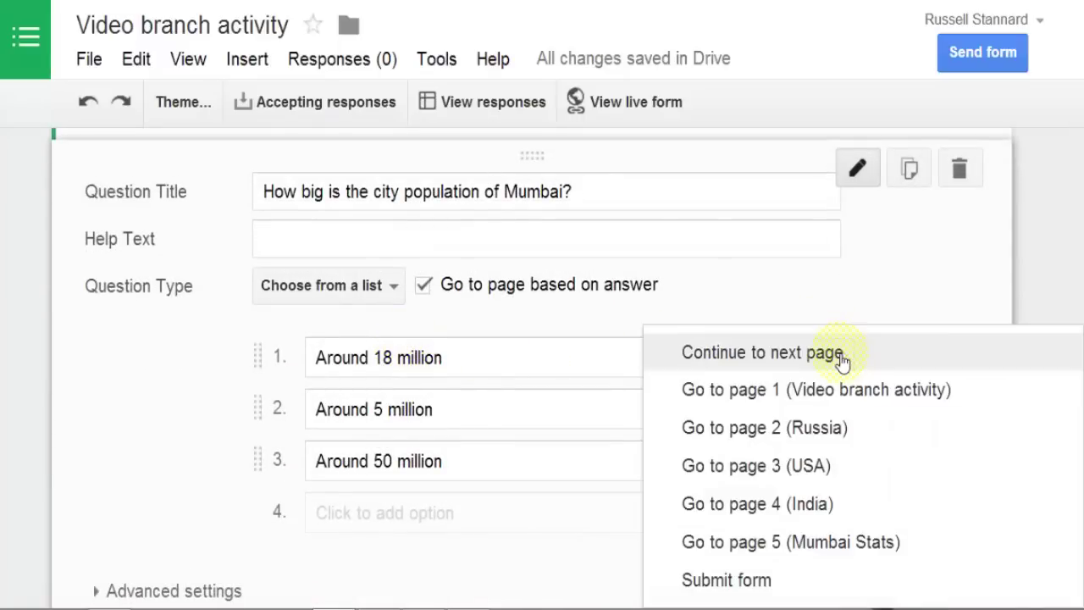
pyautogui.click(831, 549)
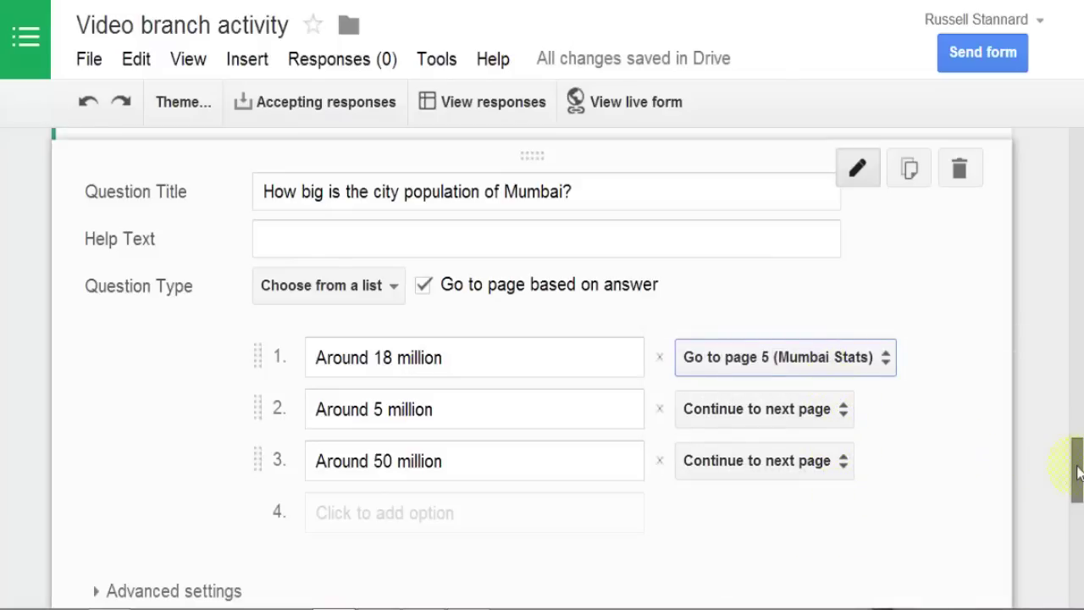
# - Open the live form, answer the presentation country question with India and continue to its page
pyautogui.moveTo(1077, 472); pyautogui.dragTo(1077, 343)
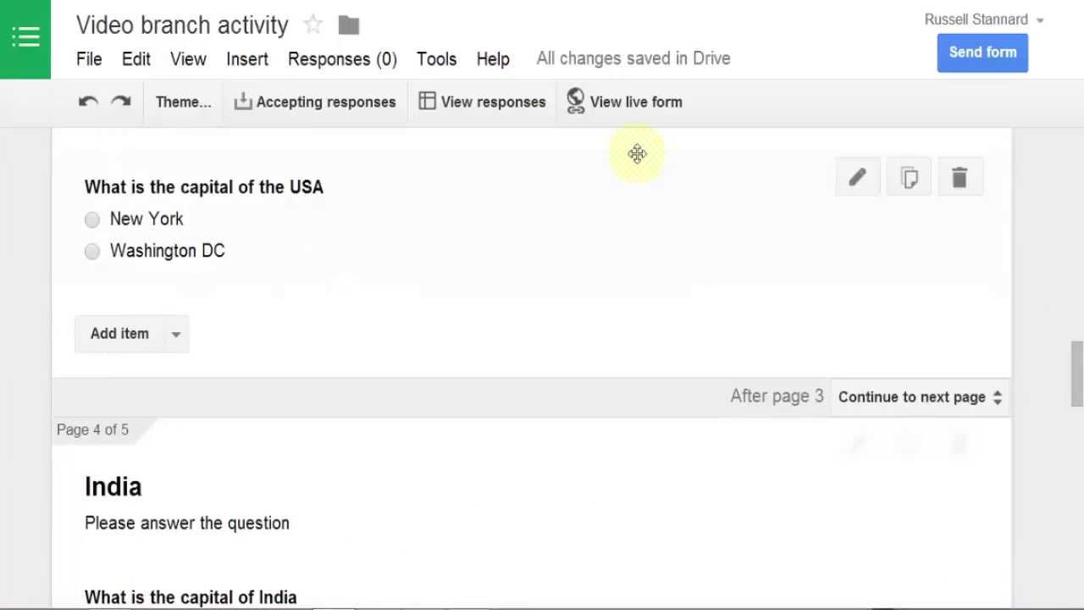
pyautogui.click(623, 103)
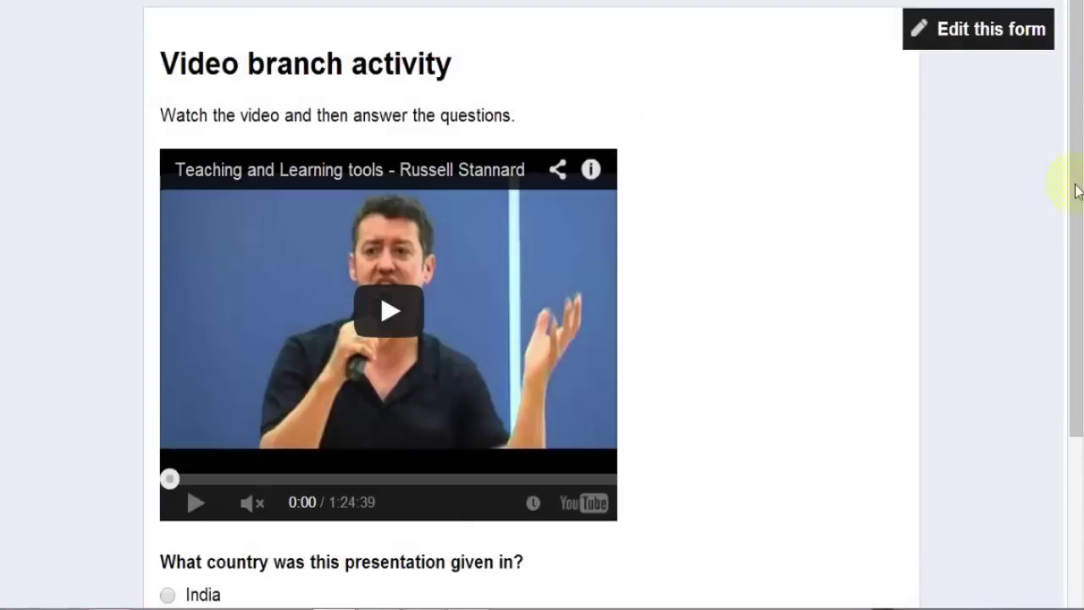
pyautogui.moveTo(1080, 160); pyautogui.dragTo(1067, 271)
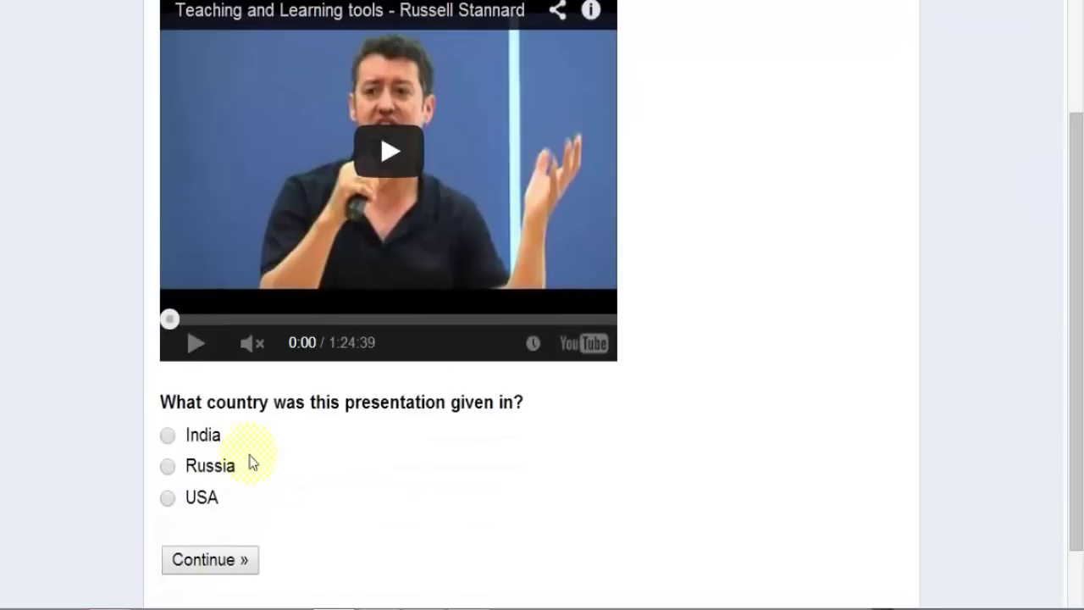
pyautogui.click(166, 435)
pyautogui.click(213, 566)
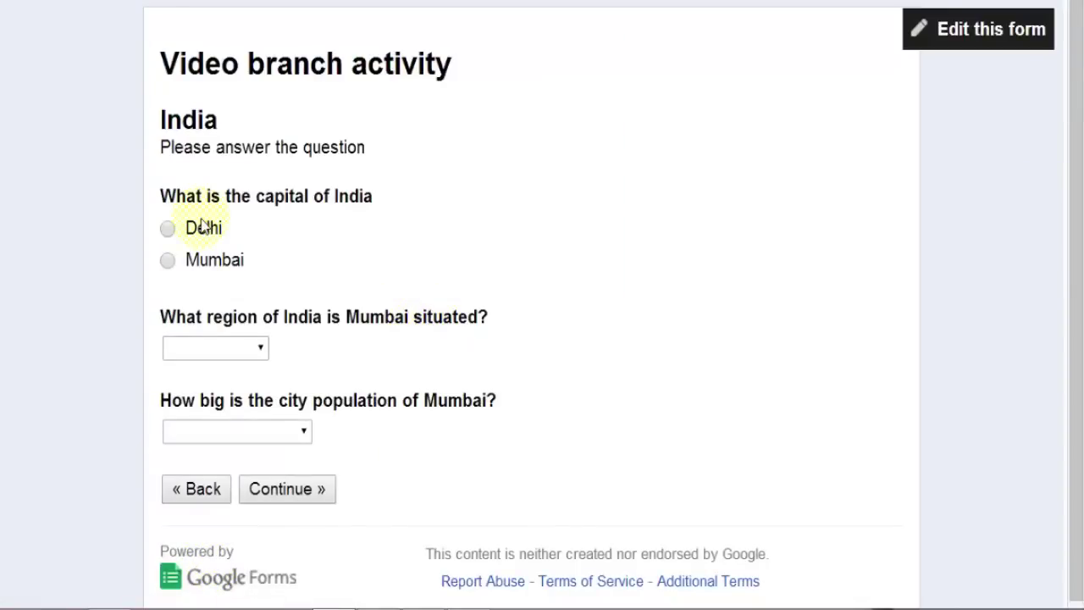
# - Answer the India questions with Delhi, West India and Around 18 million, continue to the Mumbai Stats page and submit the form
pyautogui.click(167, 229)
pyautogui.click(261, 350)
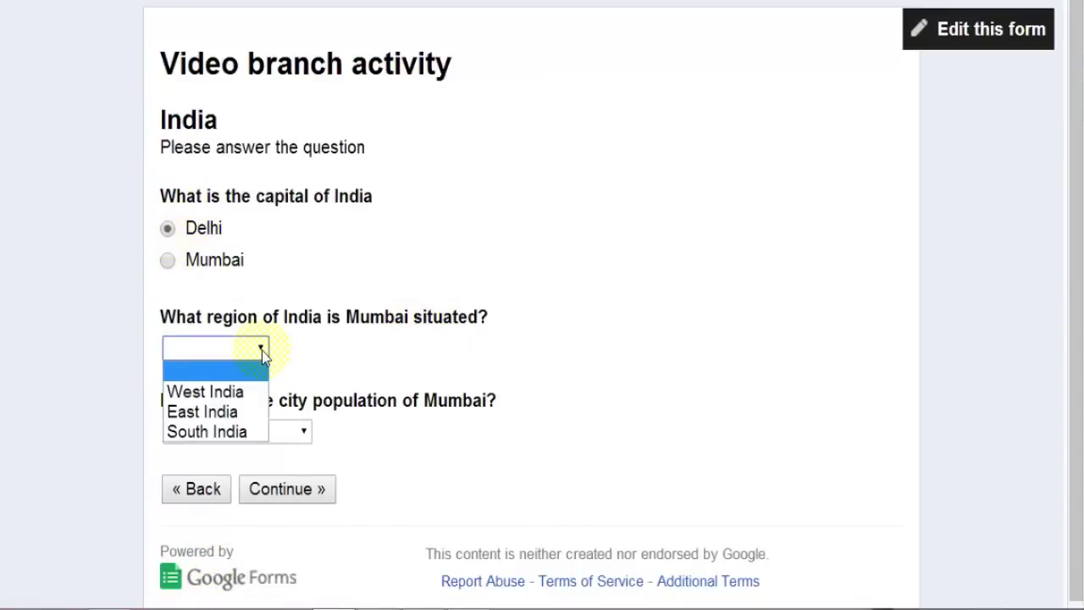
pyautogui.click(234, 394)
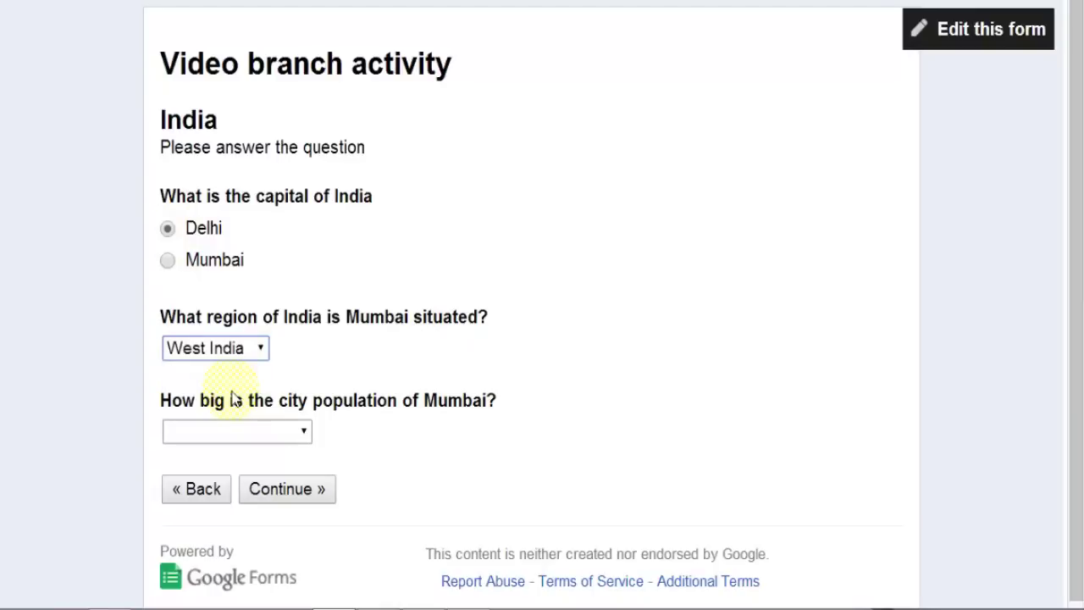
pyautogui.click(302, 432)
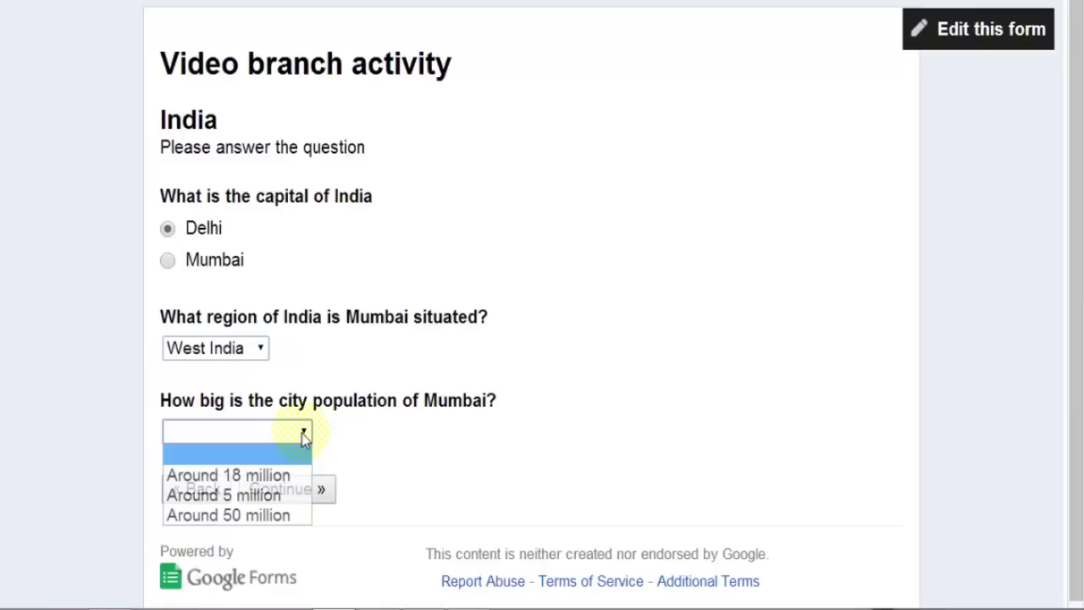
pyautogui.click(259, 476)
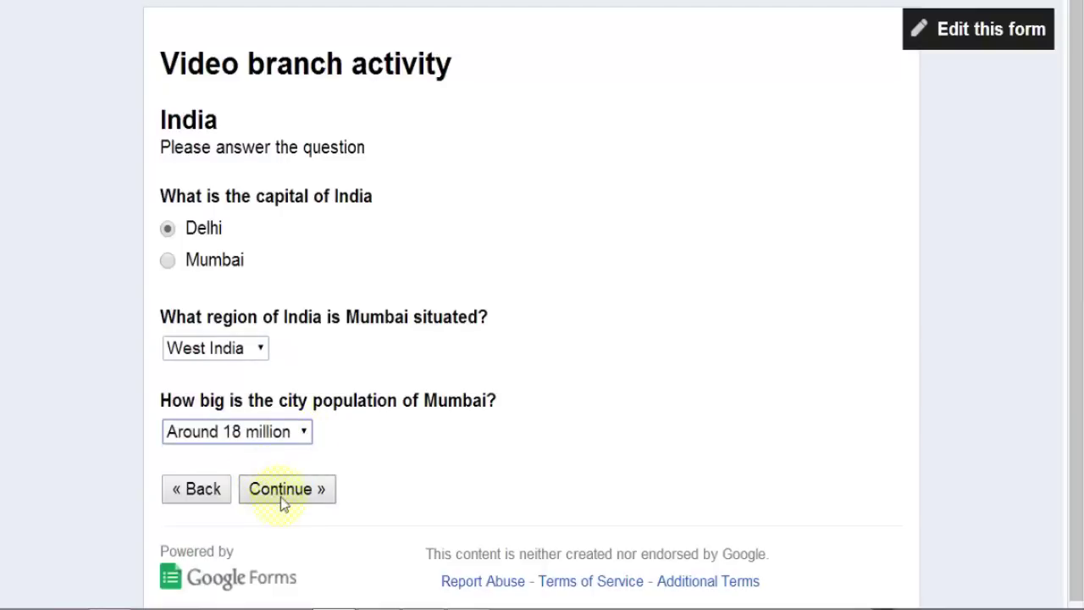
pyautogui.click(281, 494)
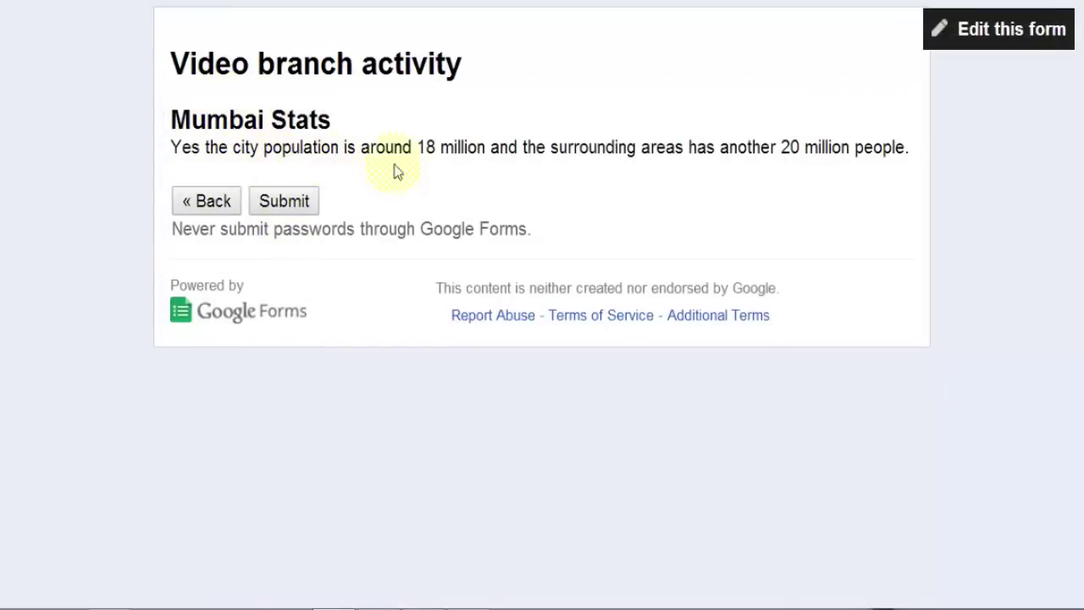
pyautogui.click(297, 202)
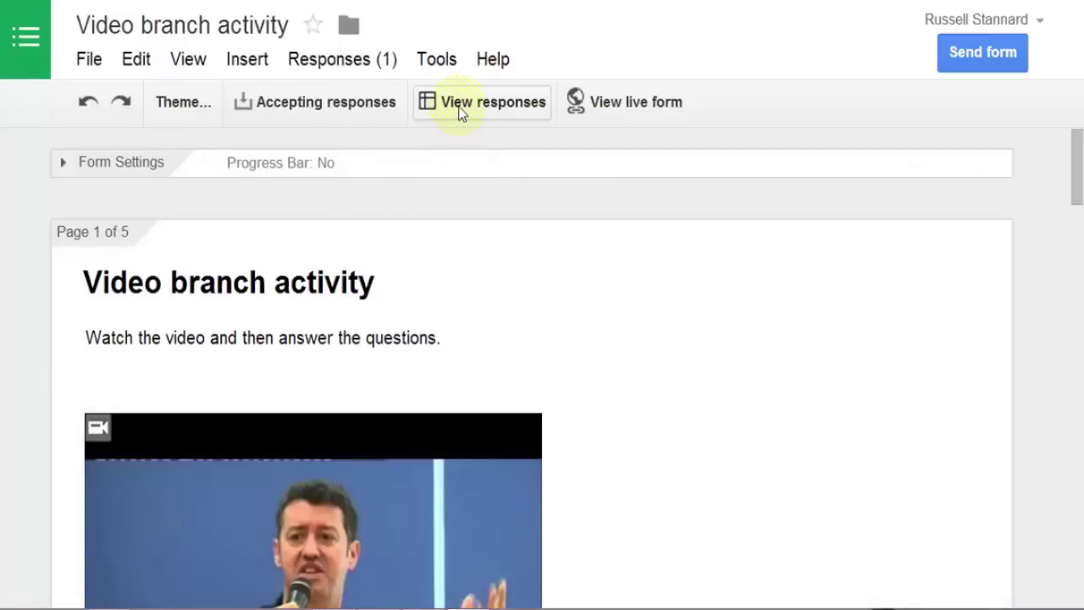
# - Open the form's summary of responses and look through the results for each country section
pyautogui.click(344, 66)
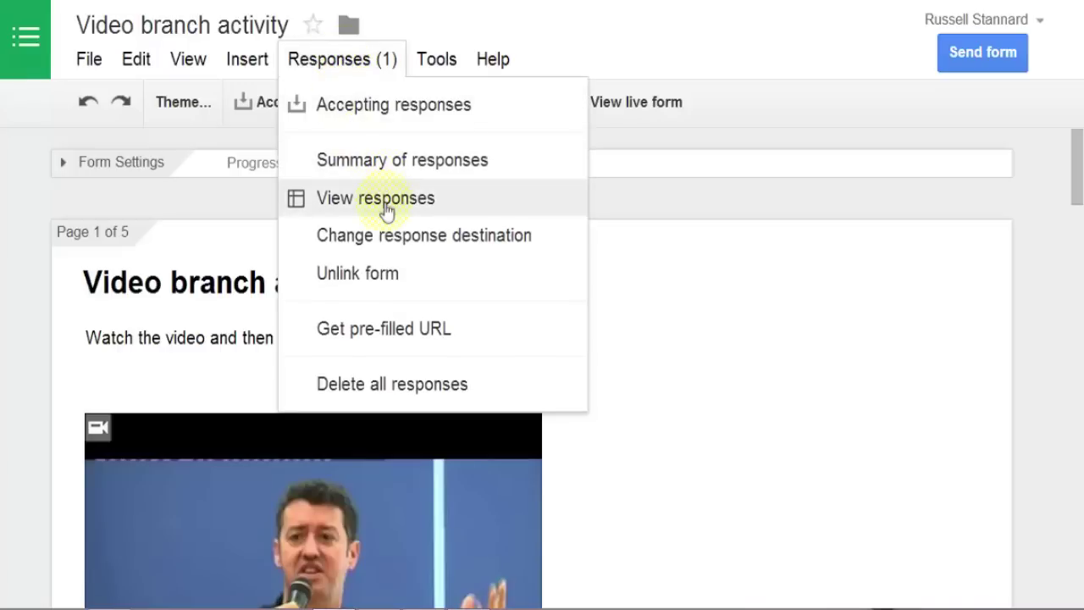
pyautogui.click(702, 324)
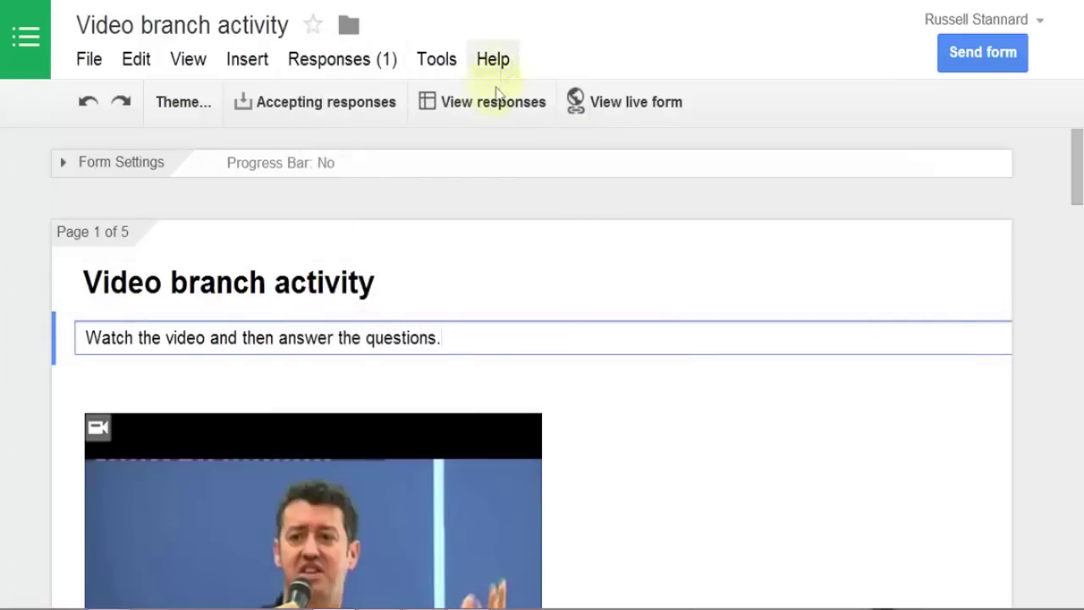
pyautogui.click(329, 66)
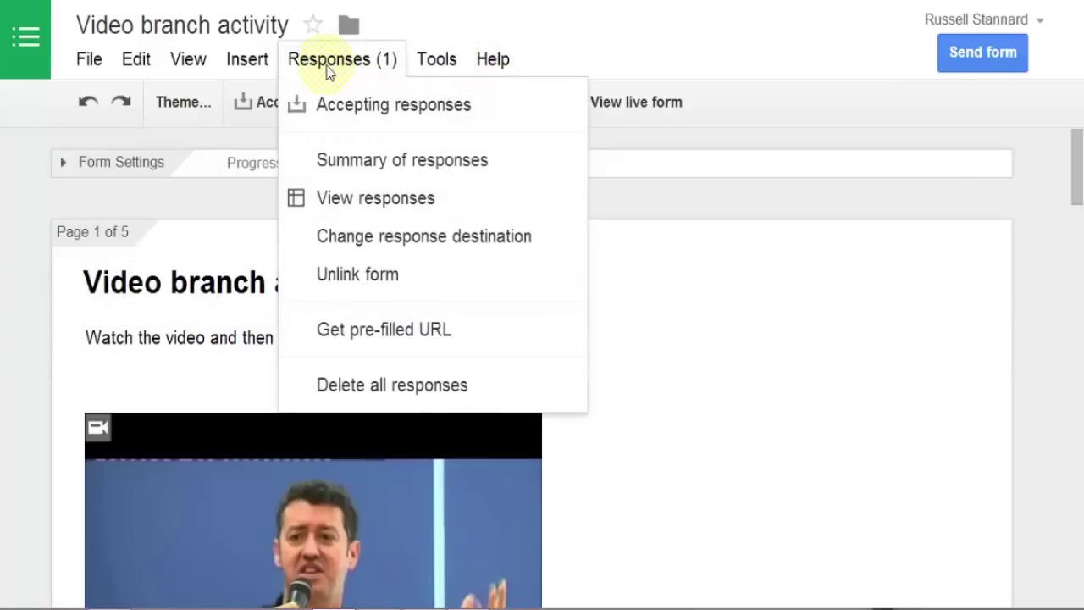
pyautogui.click(348, 167)
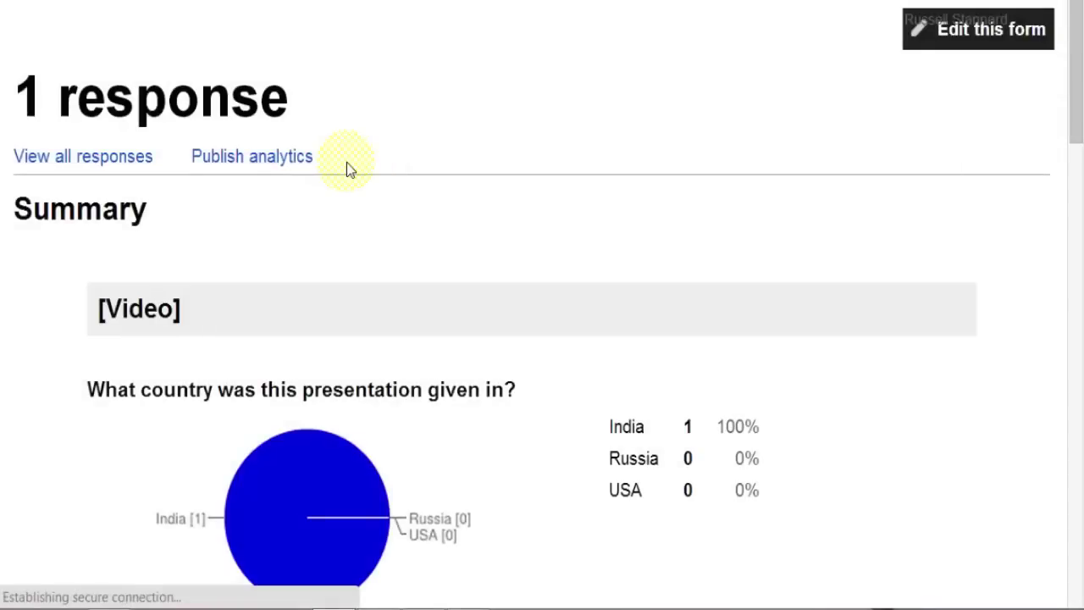
pyautogui.moveTo(1068, 113); pyautogui.dragTo(1067, 252)
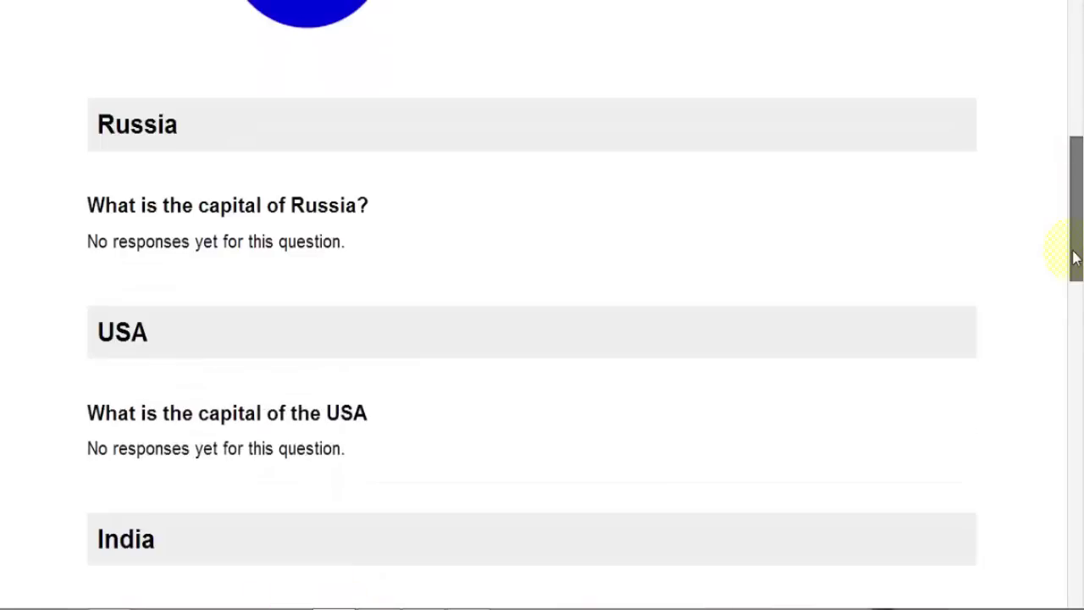
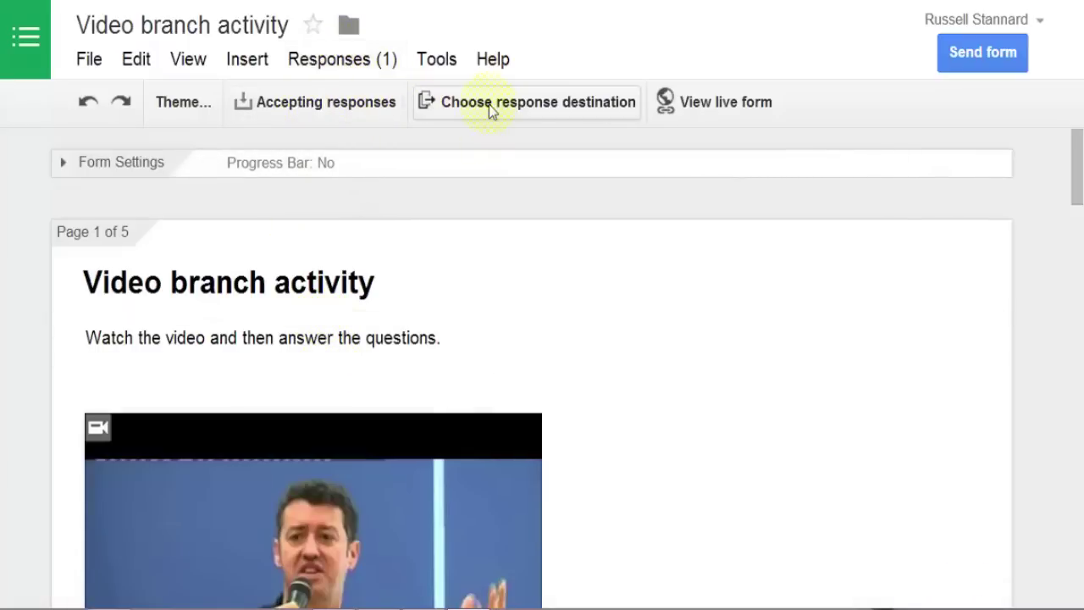
# - View the summary of responses again from the form editor and close it
pyautogui.click(335, 63)
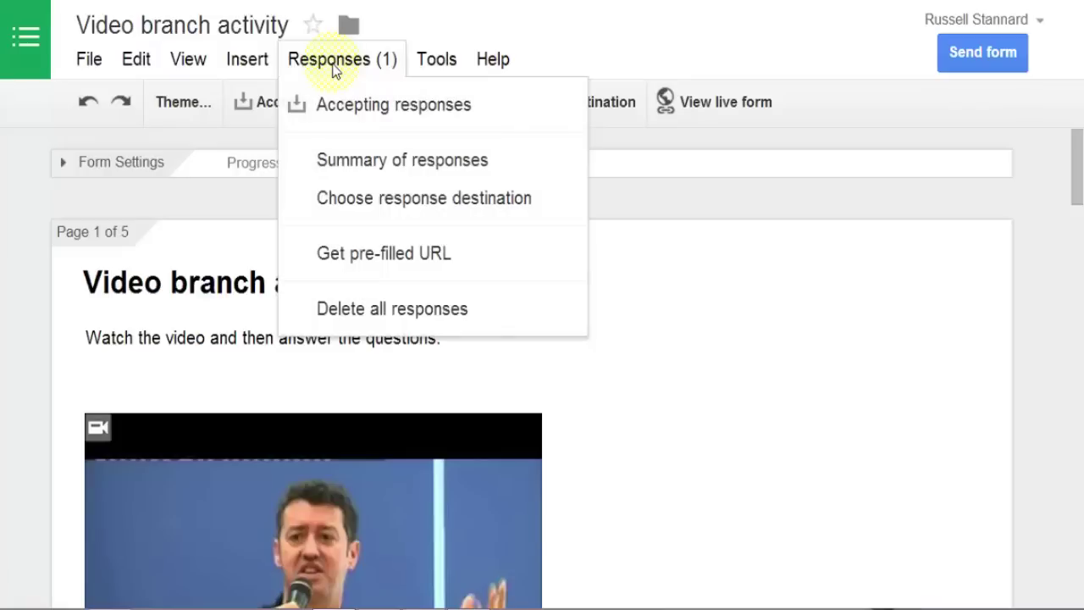
pyautogui.click(383, 169)
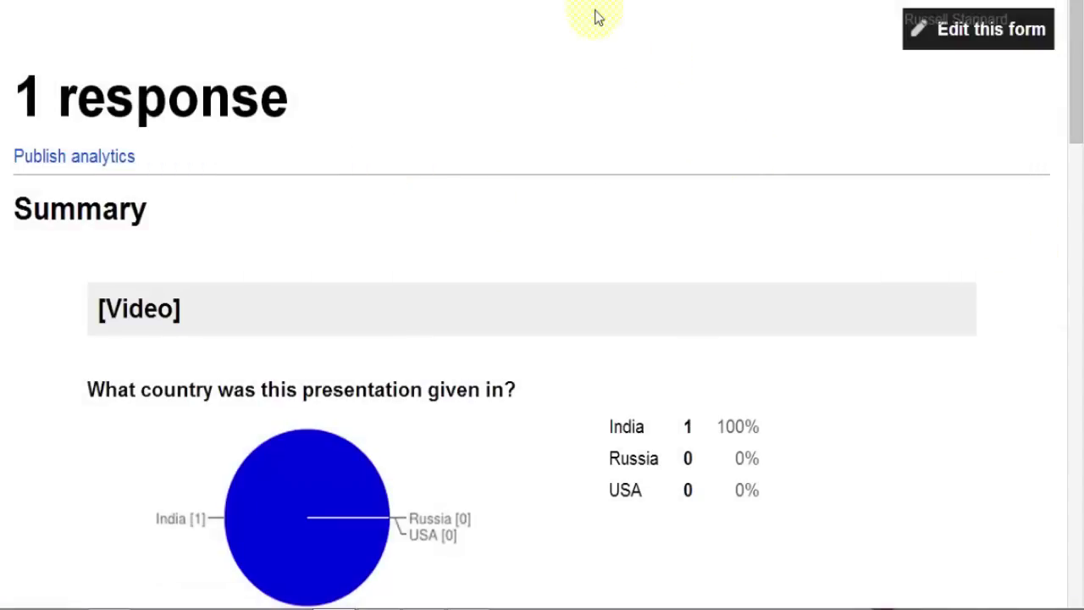
pyautogui.hotkey('ctrl', 'w')
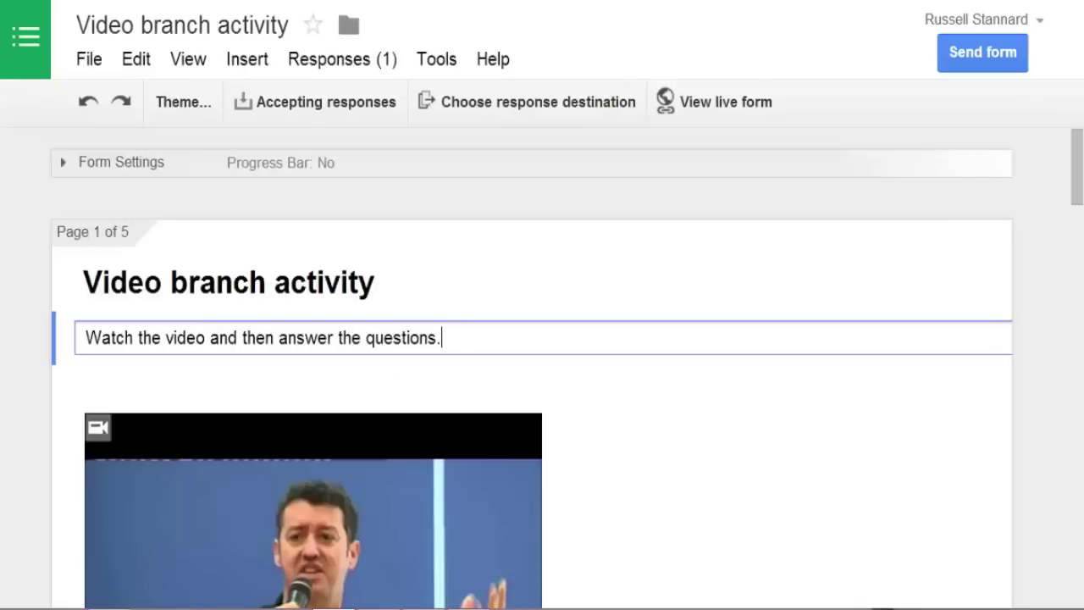
# - Set the form's response destination to a new spreadsheet named "Video branch activity (Responses)" and create it
pyautogui.click(508, 102)
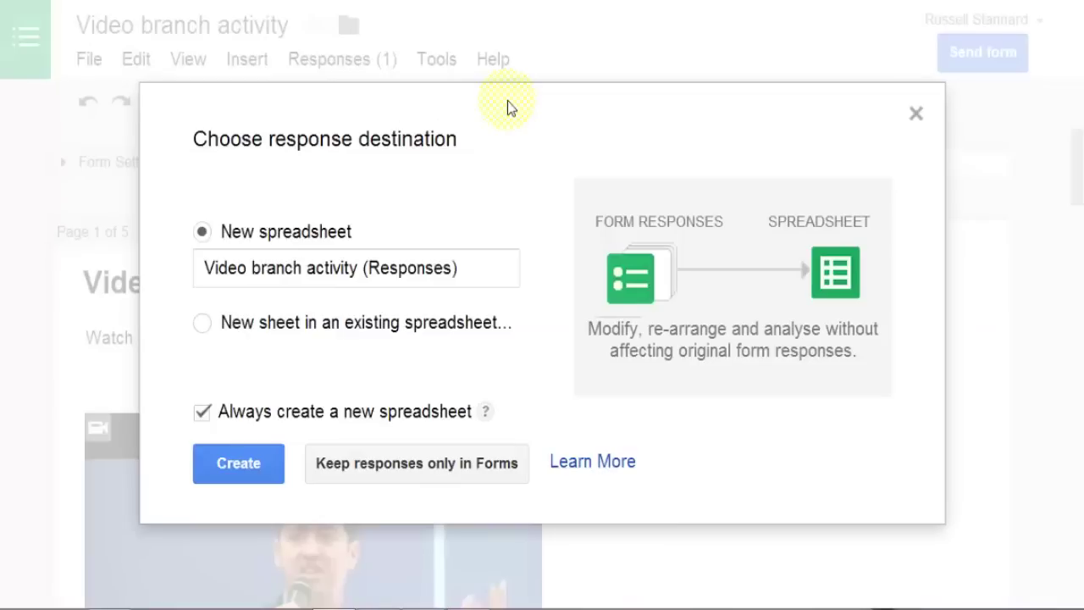
pyautogui.click(200, 414)
pyautogui.click(243, 474)
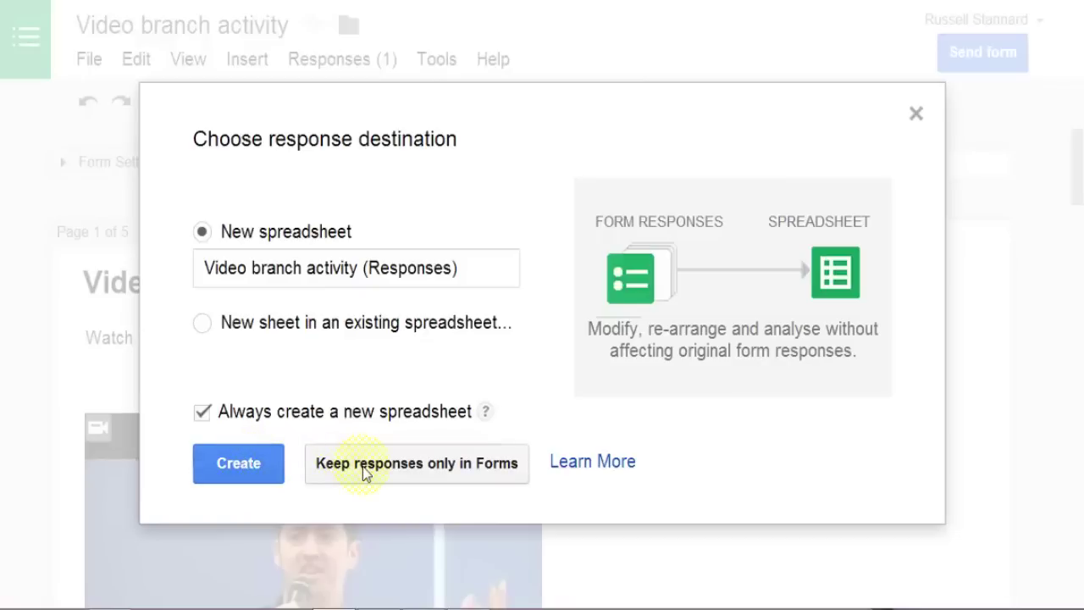
pyautogui.click(203, 411)
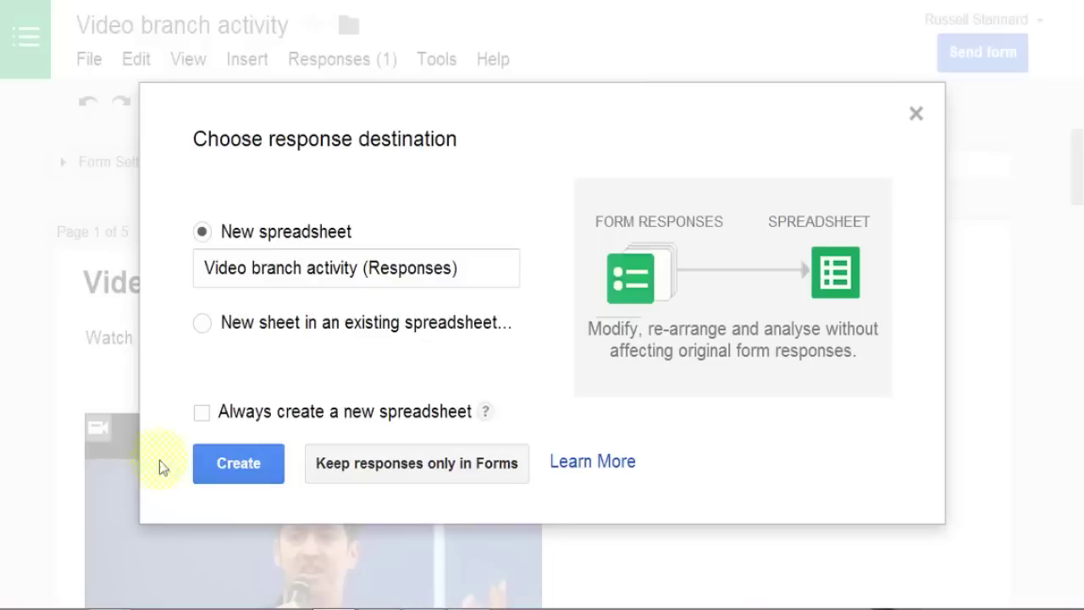
pyautogui.click(201, 411)
pyautogui.click(237, 463)
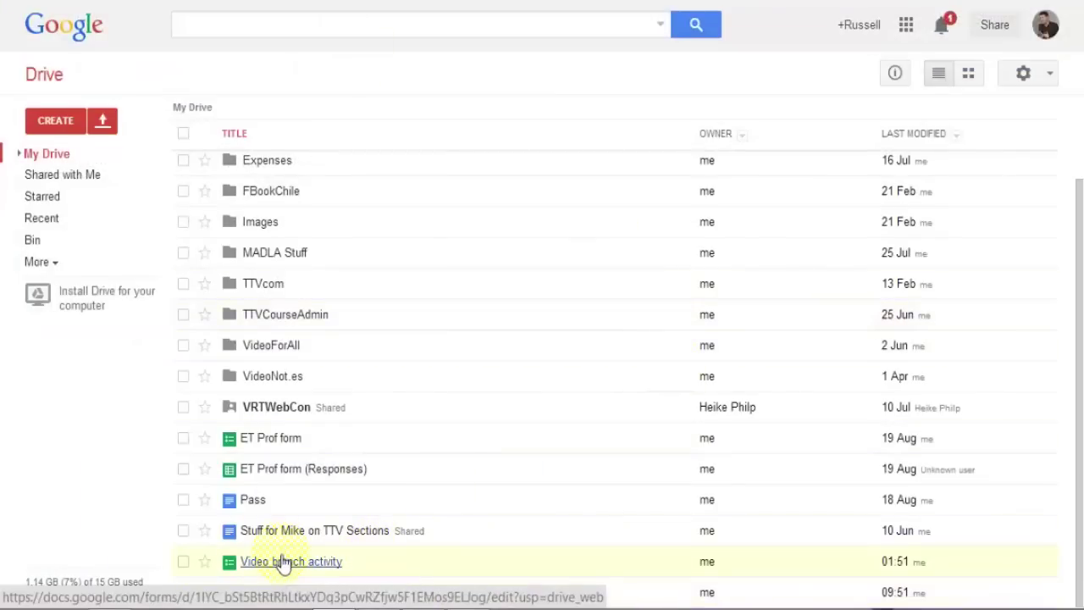
# - Open the newest "Video branch activity (Responses)" spreadsheet from Google Drive and look through its answer columns
pyautogui.scroll(2, 278, 565)
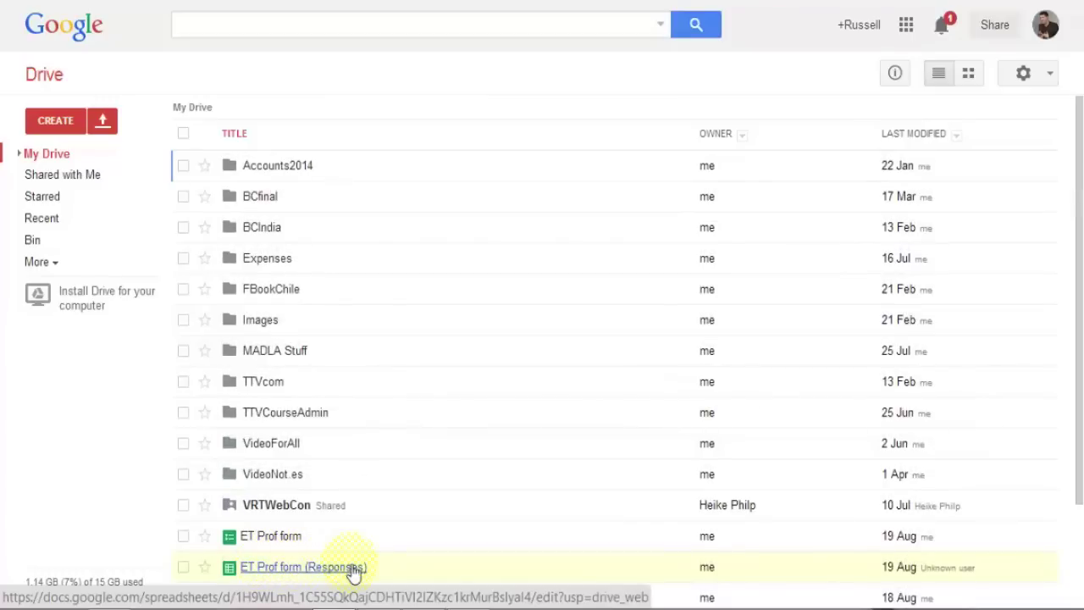
pyautogui.moveTo(1078, 417); pyautogui.dragTo(1078, 501)
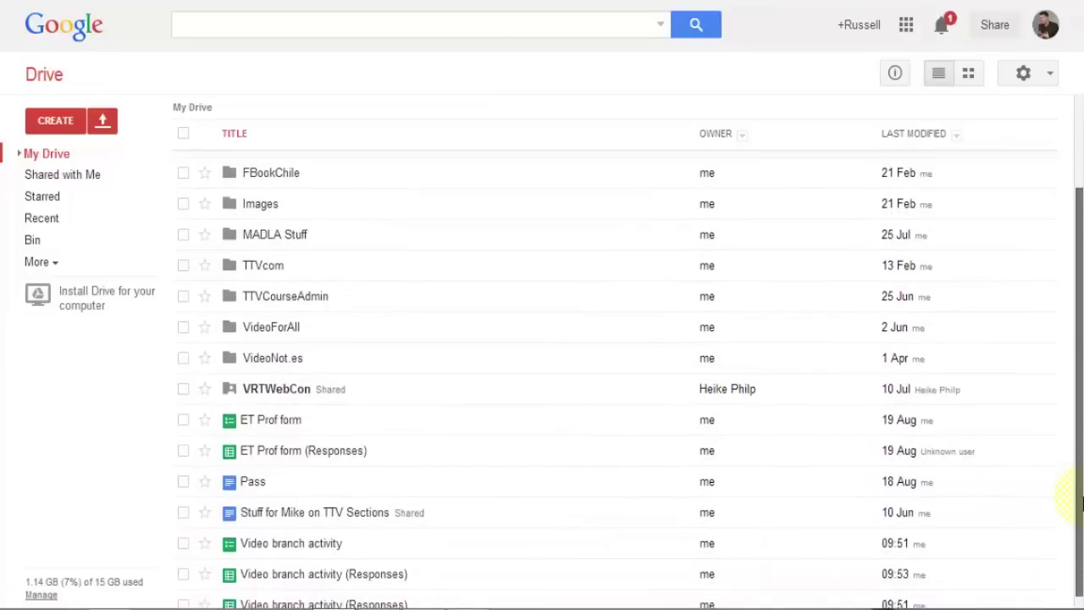
pyautogui.click(360, 576)
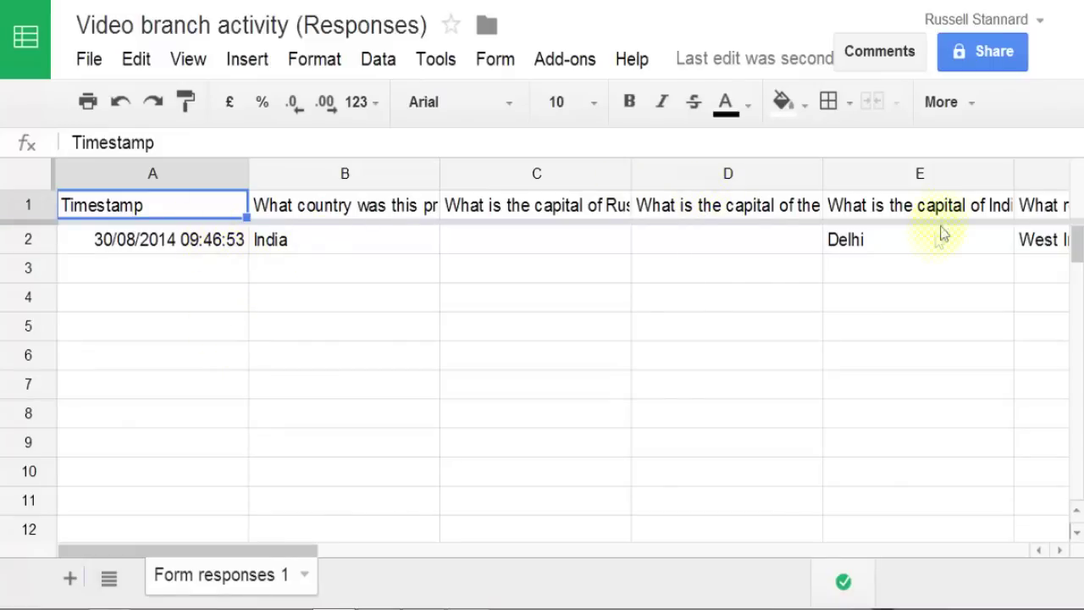
pyautogui.moveTo(308, 554); pyautogui.dragTo(470, 557)
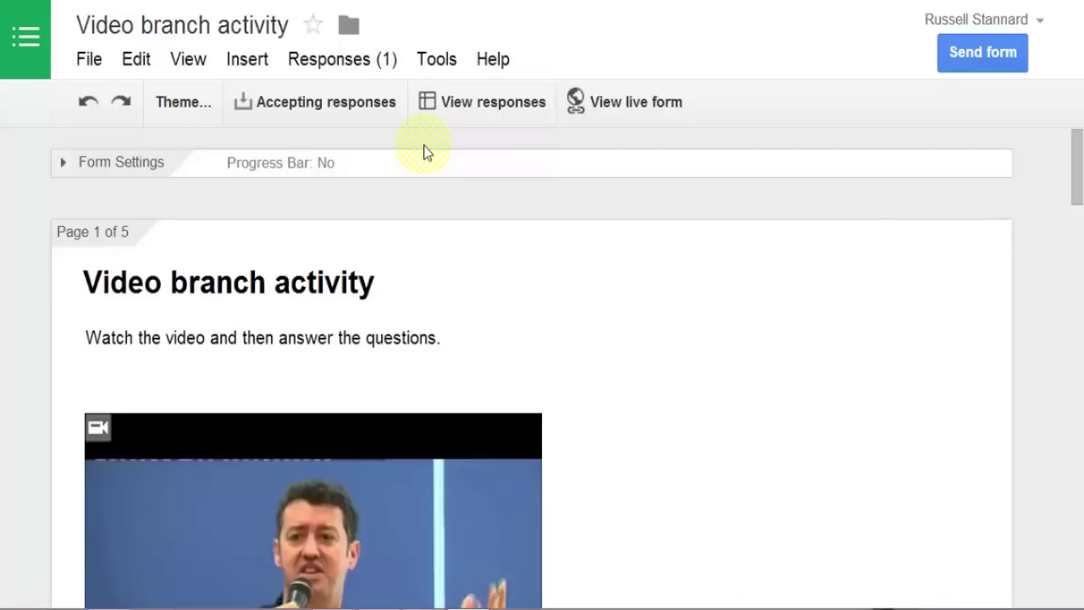
# - Unlink the "Video branch activity" form from its response spreadsheet
pyautogui.click(315, 66)
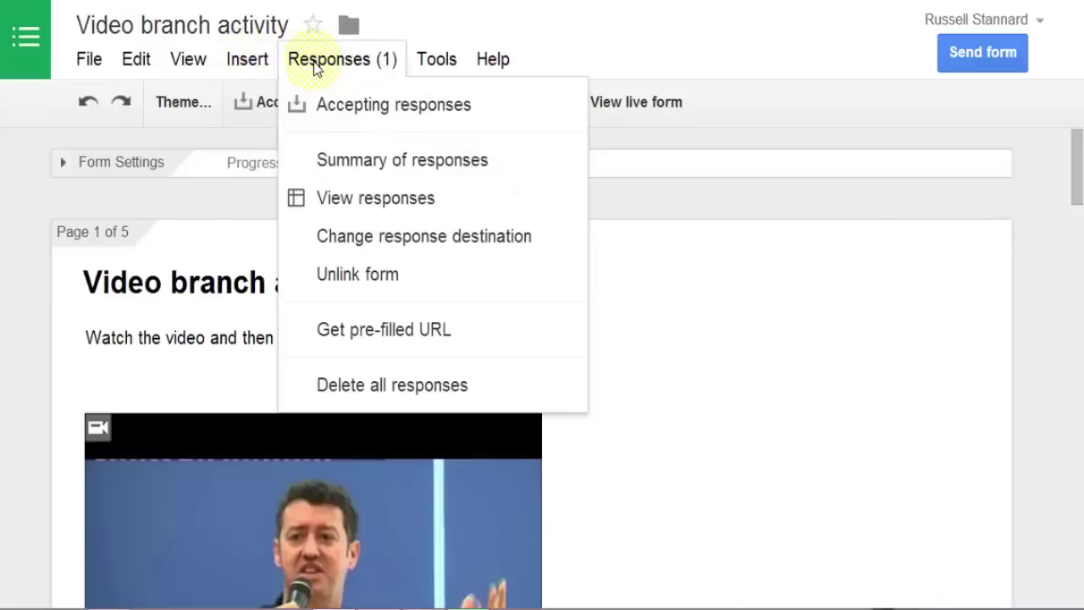
pyautogui.click(372, 283)
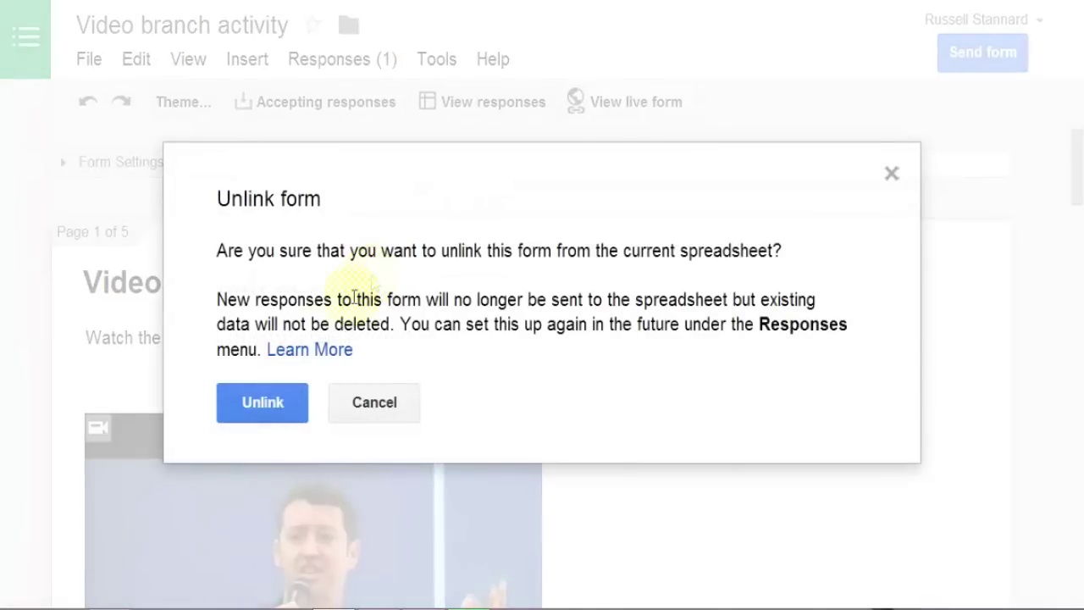
pyautogui.click(263, 409)
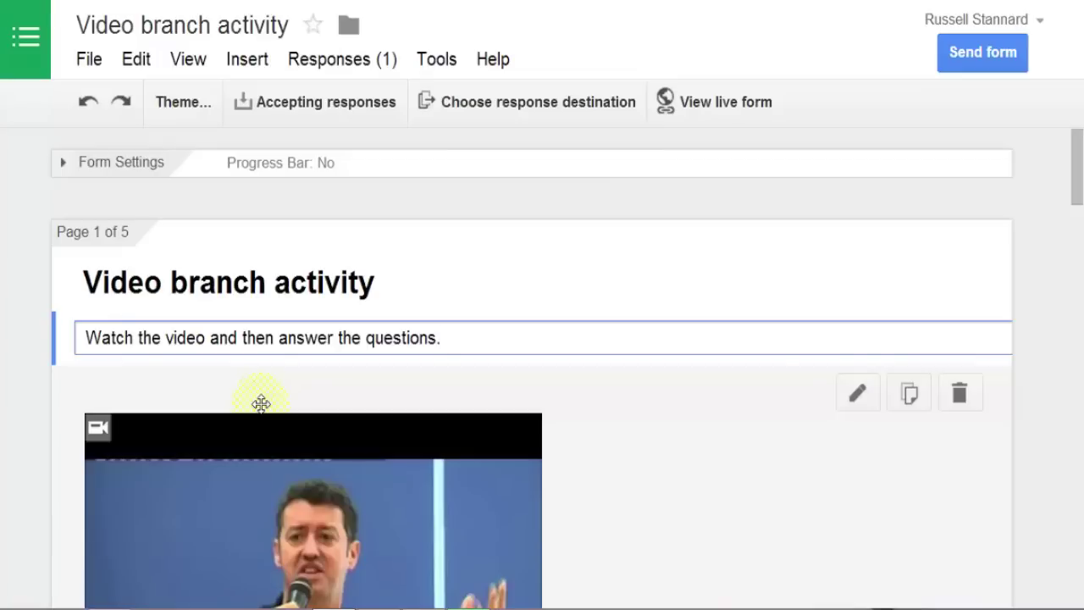
# - Return to Google Drive and delete both "Video branch activity (Responses)" spreadsheets
pyautogui.click(28, 37)
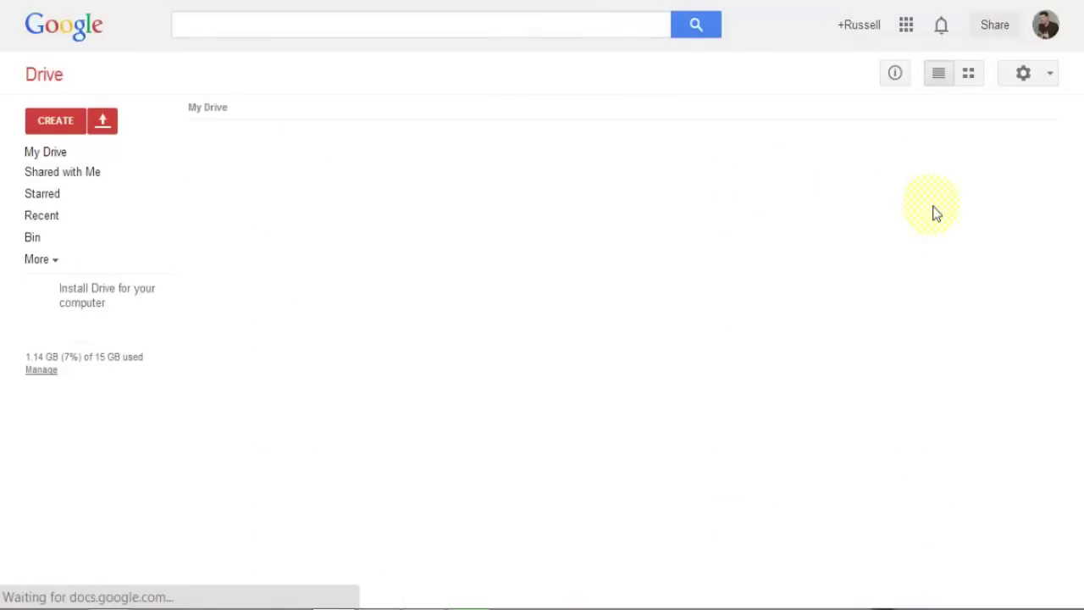
pyautogui.moveTo(1078, 235); pyautogui.dragTo(1069, 362)
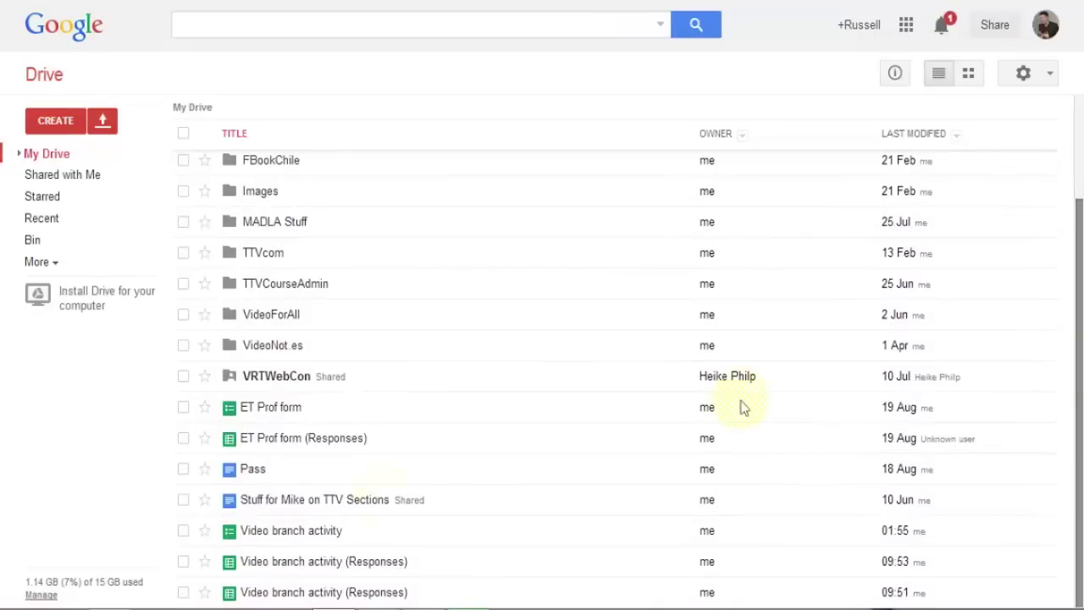
pyautogui.click(183, 562)
pyautogui.click(183, 593)
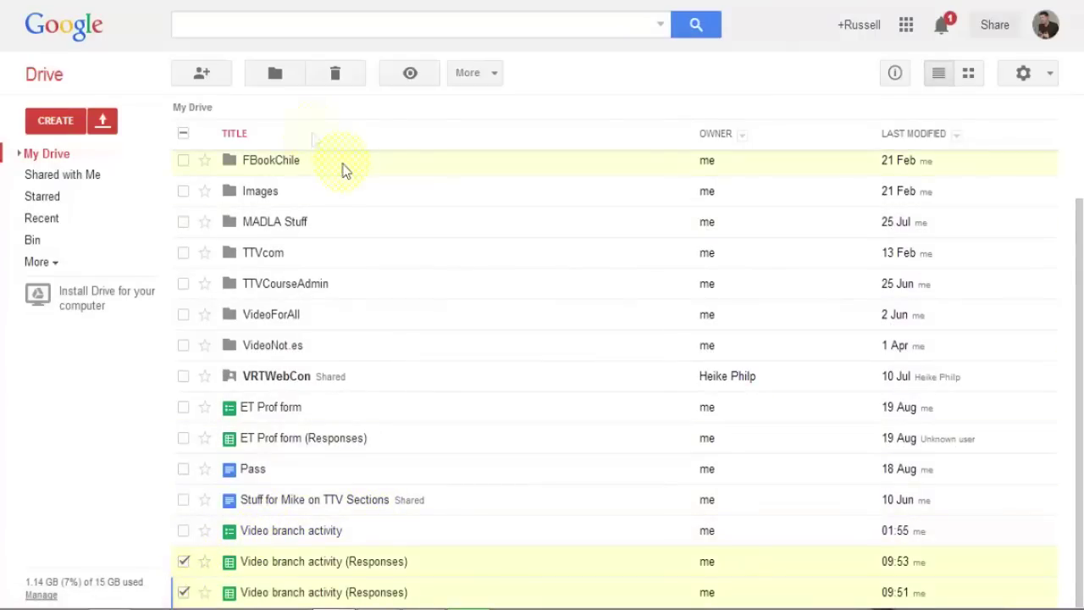
pyautogui.click(335, 76)
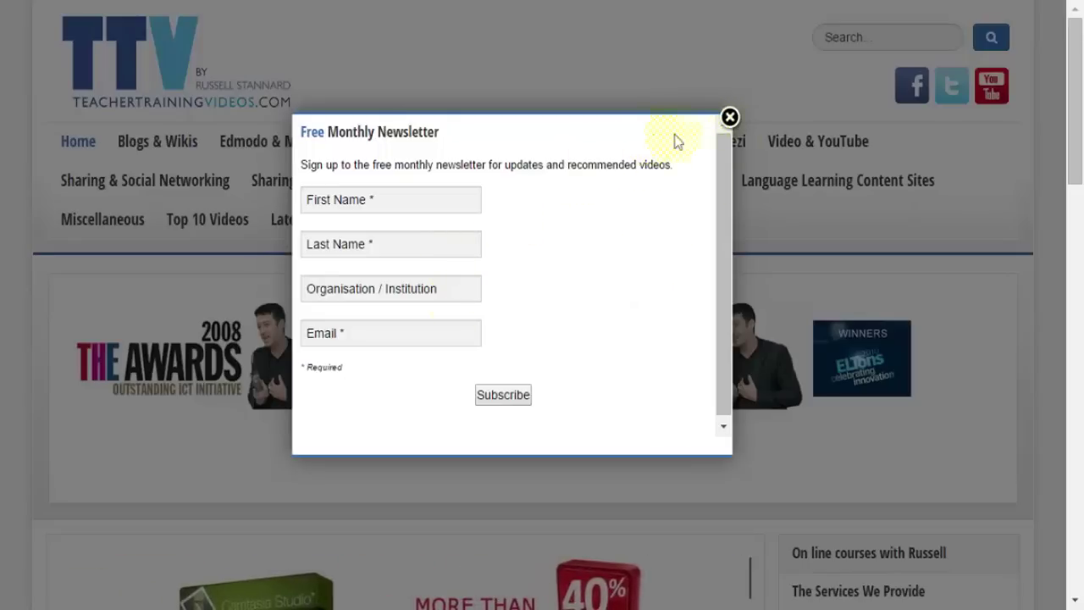
# - On teachertrainingvideos.com, dismiss the newsletter sign-up, search the site for "adobe connect" and look through the results
pyautogui.click(730, 117)
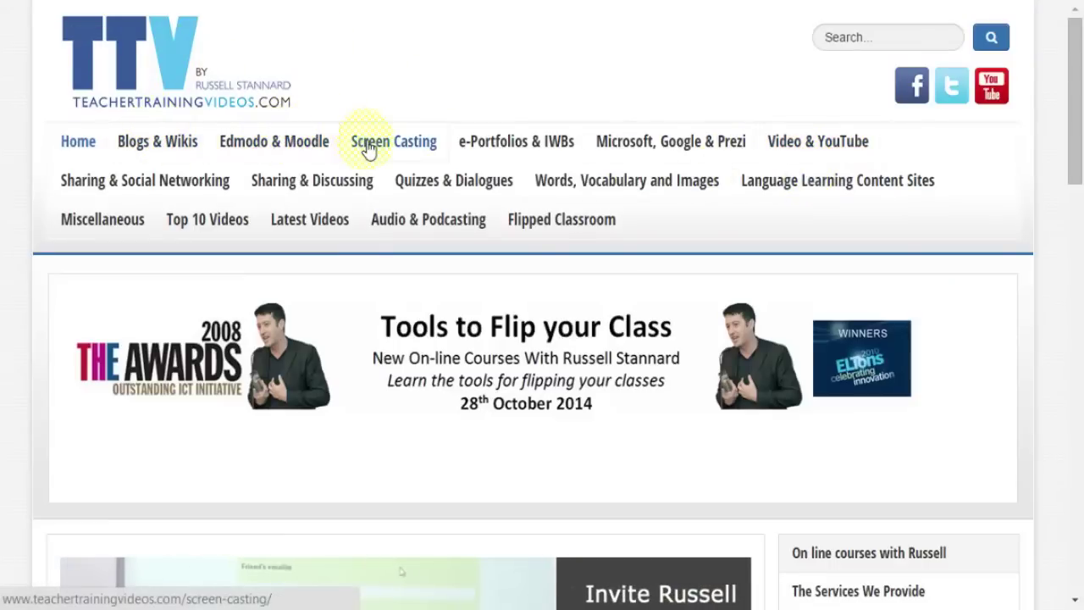
pyautogui.click(856, 36)
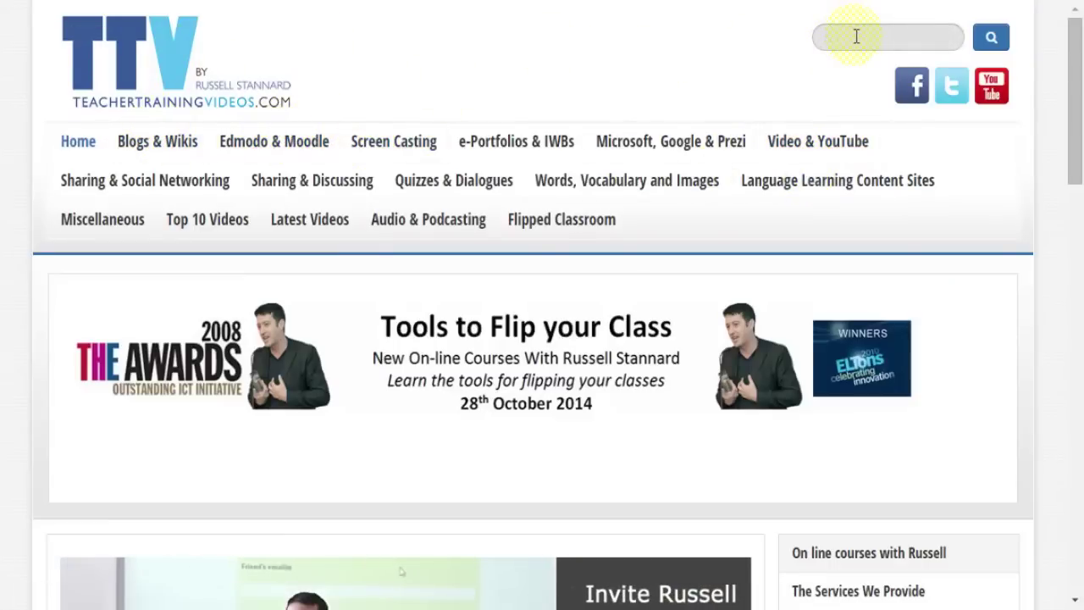
pyautogui.write('adobe')
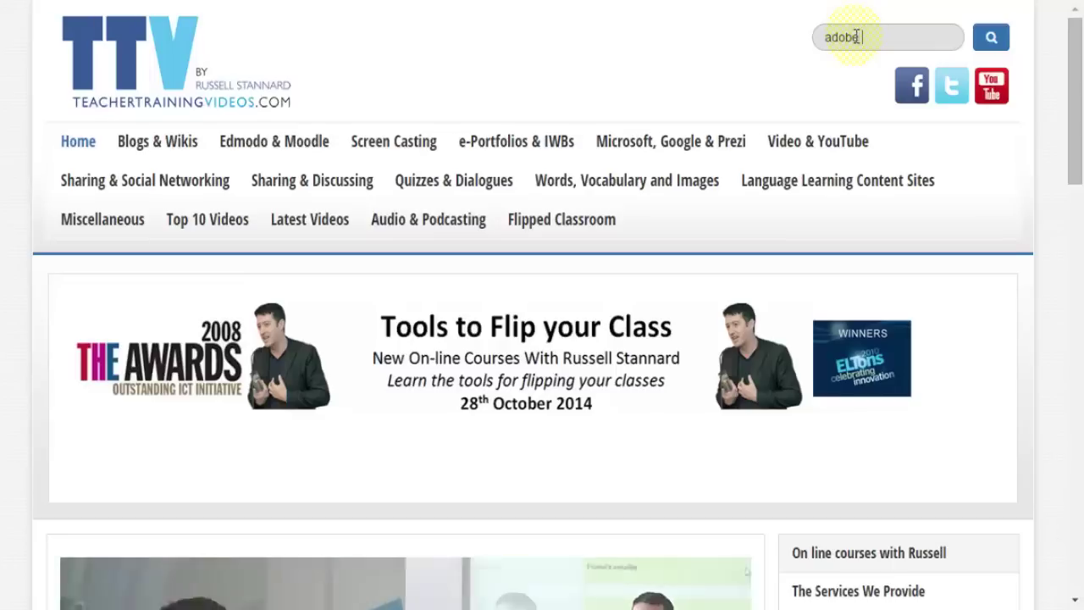
pyautogui.write(' connect')
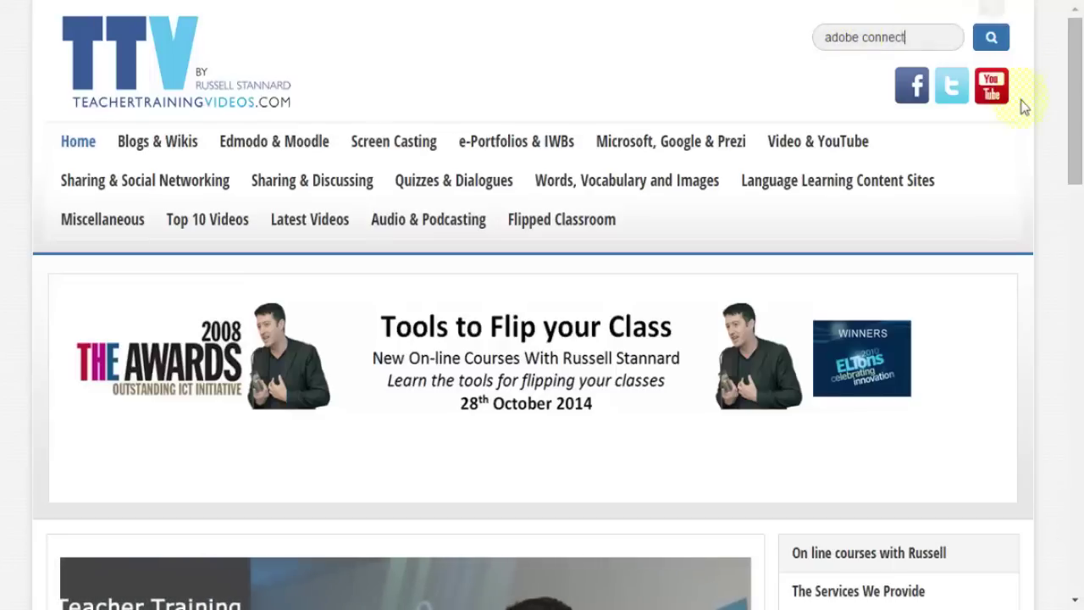
pyautogui.click(996, 44)
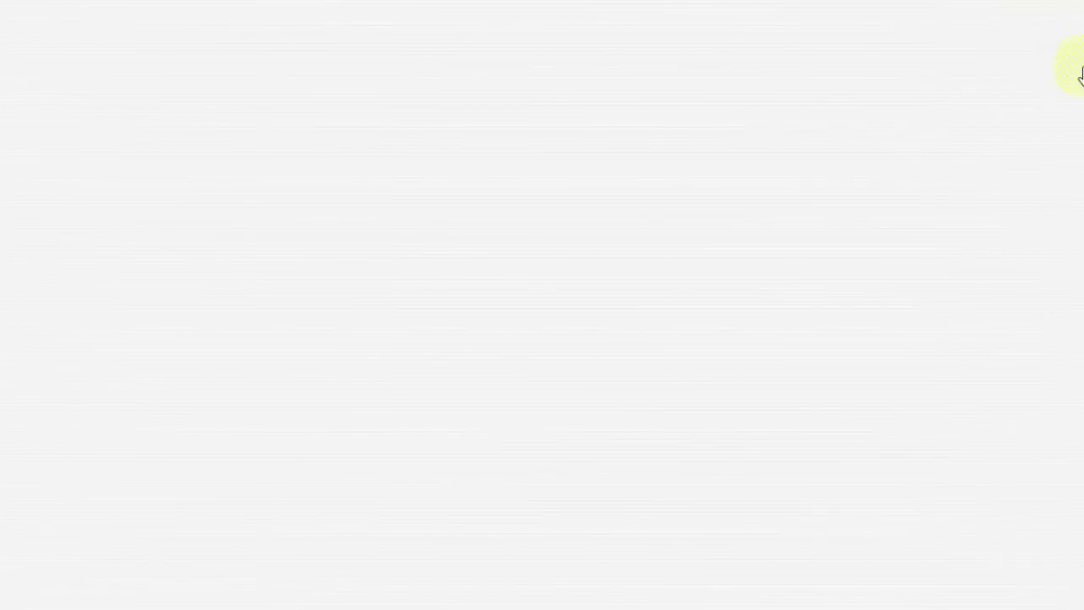
pyautogui.scroll(-2, 1080, 82)
pyautogui.scroll(-2, 1080, 82)
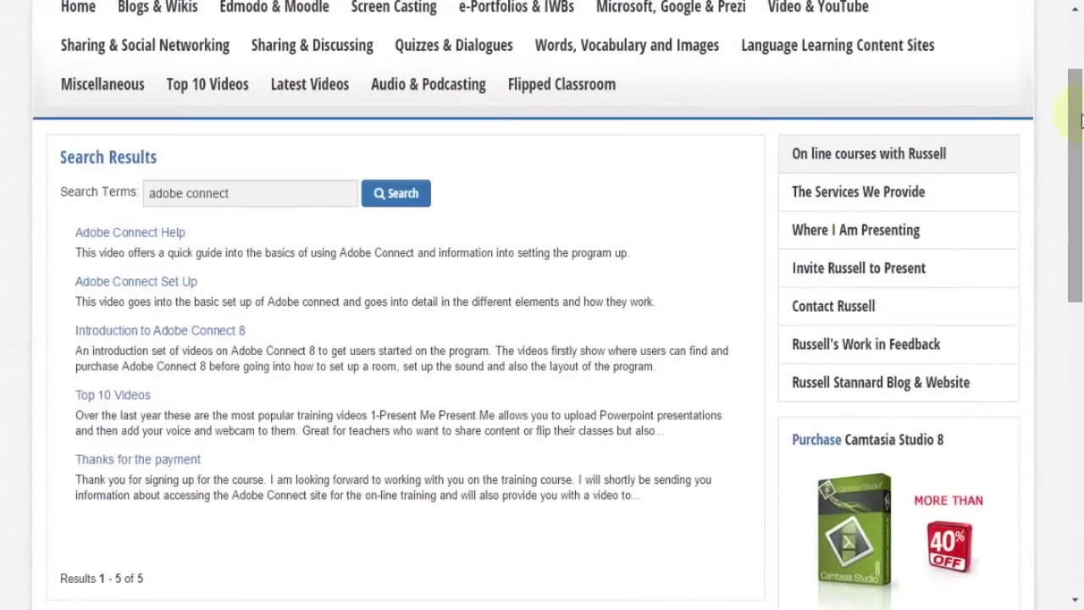
# - Open the site's online courses page and look through what the training offers and the course descriptions
pyautogui.click(858, 158)
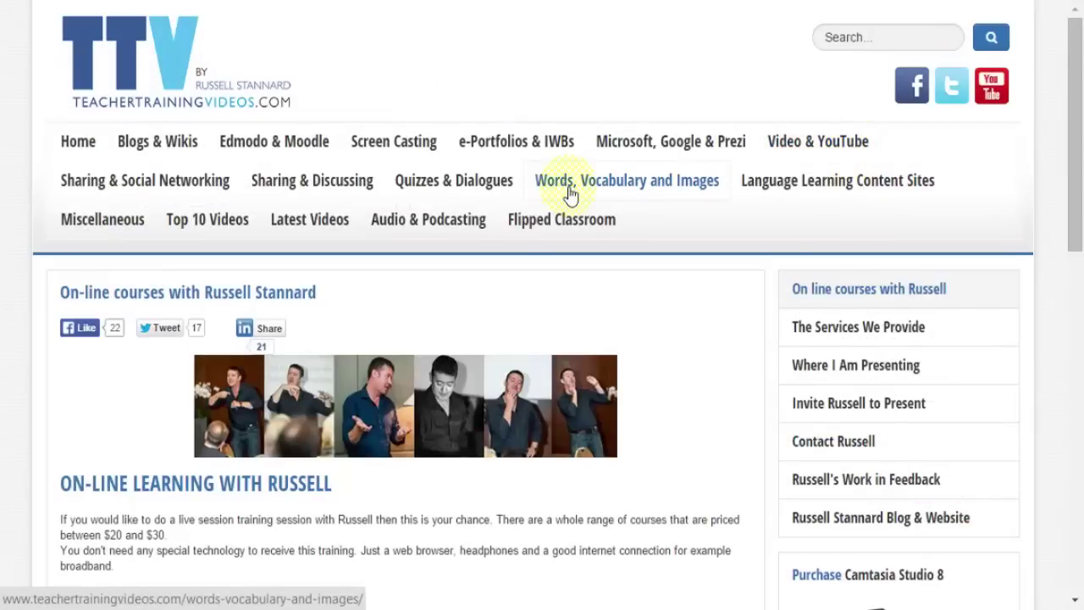
pyautogui.moveTo(1080, 68); pyautogui.dragTo(1075, 169)
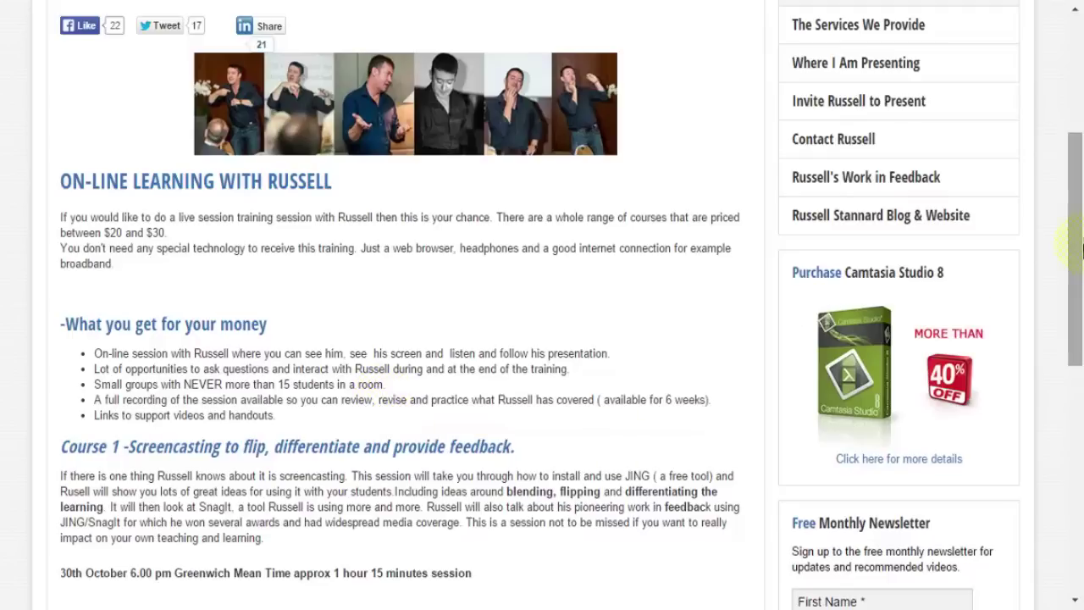
pyautogui.moveTo(1081, 212); pyautogui.dragTo(1083, 260)
# - Open the details of the Camtasia Studio 8 discount offer and look through the purchase page
pyautogui.click(864, 232)
pyautogui.click(864, 232)
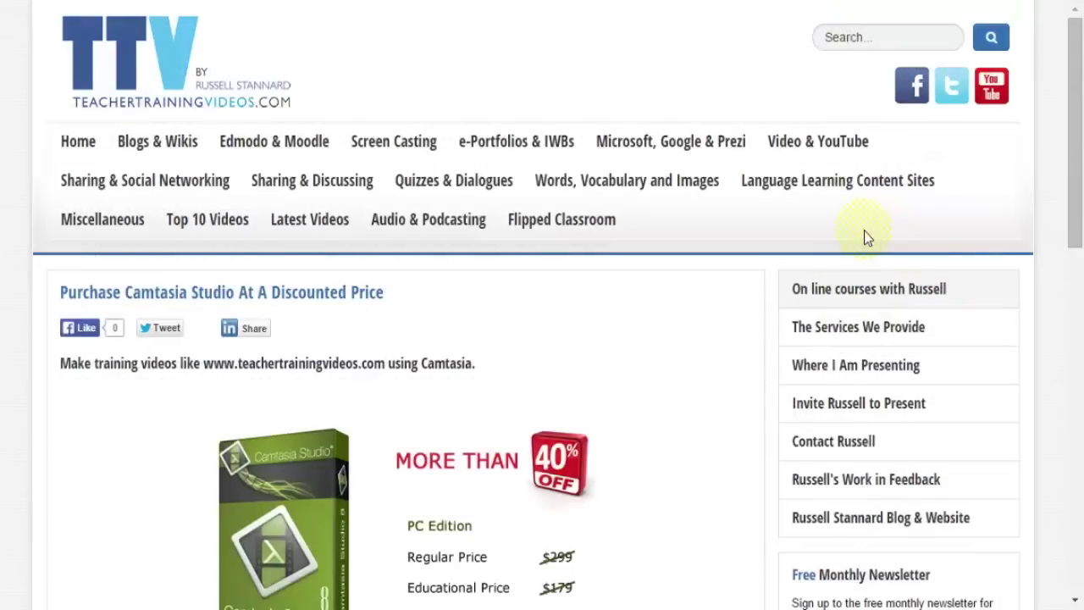
pyautogui.moveTo(1069, 174); pyautogui.dragTo(1079, 257)
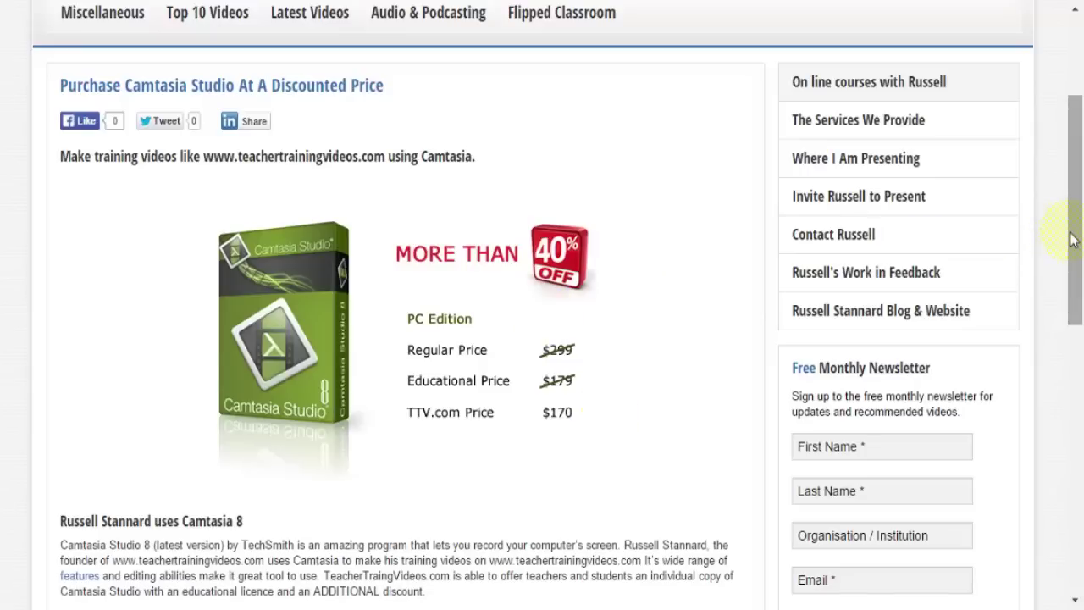
pyautogui.moveTo(1067, 231); pyautogui.dragTo(1069, 153)
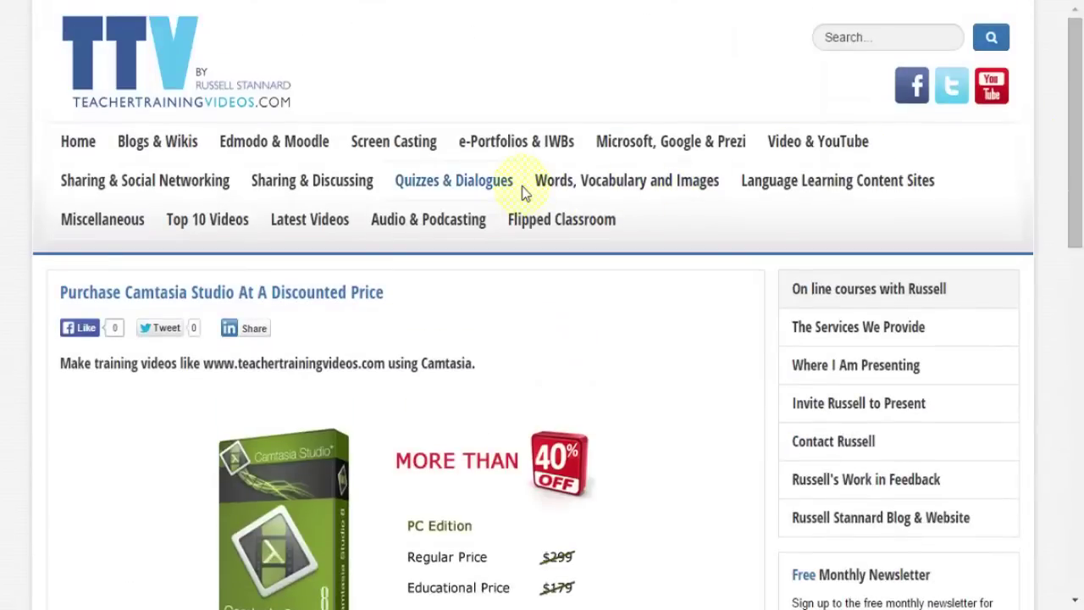